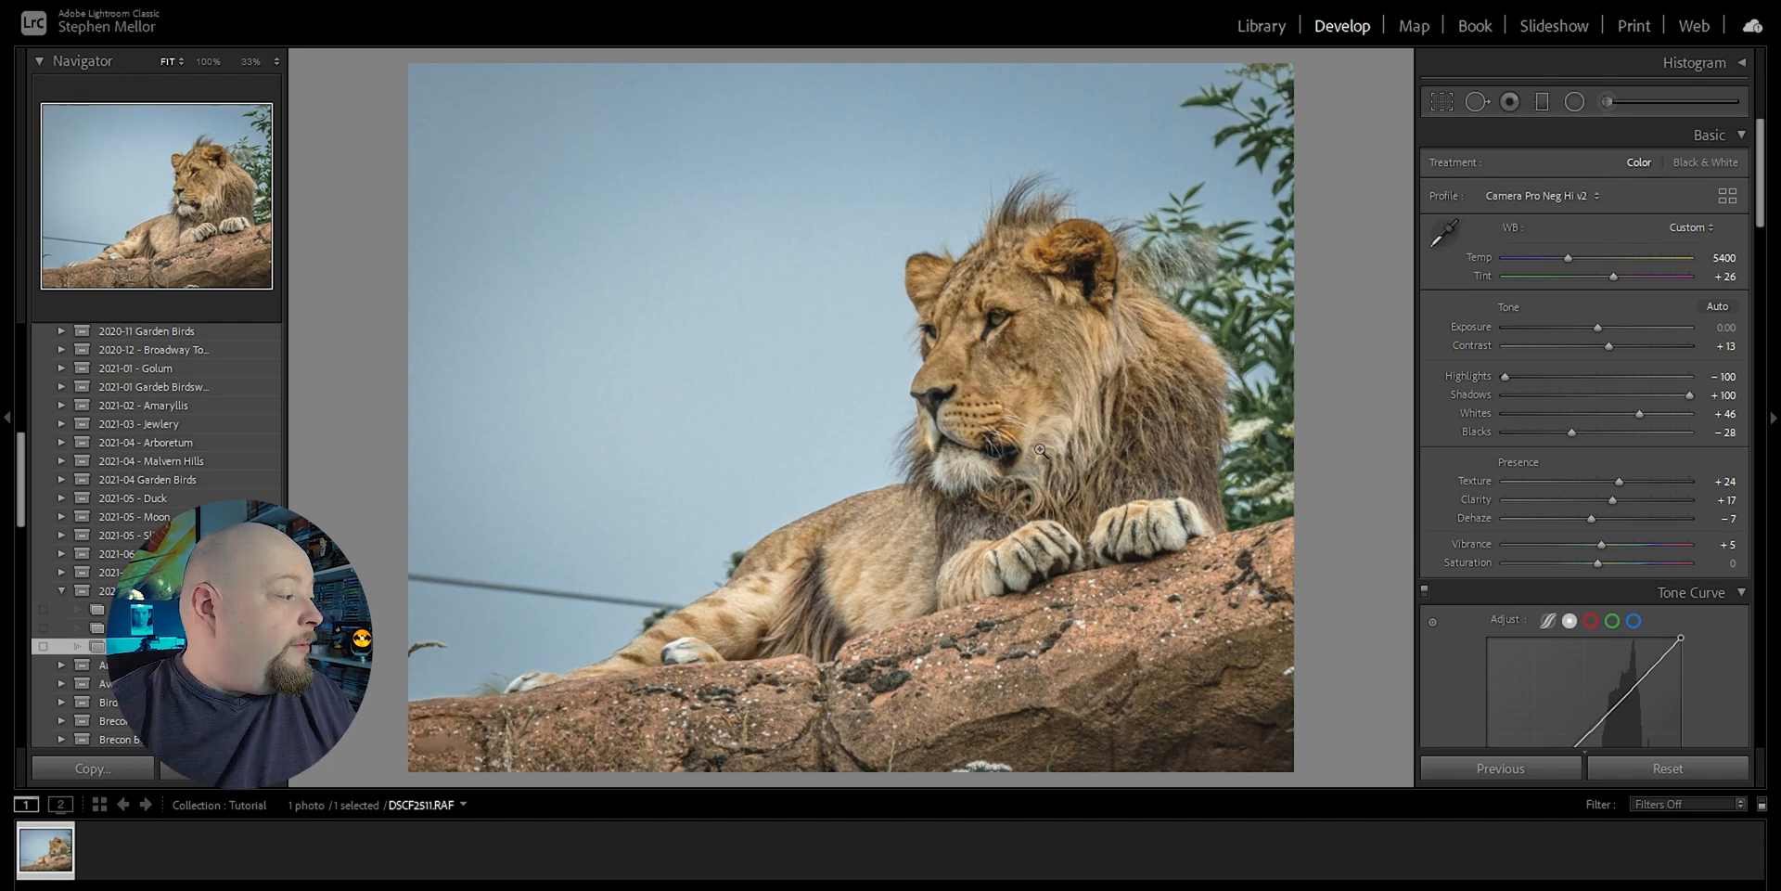
Choose the Camera Matching profile Pro Neg Hi v2 for the lion photo and close the Profile Browser
click(1725, 199)
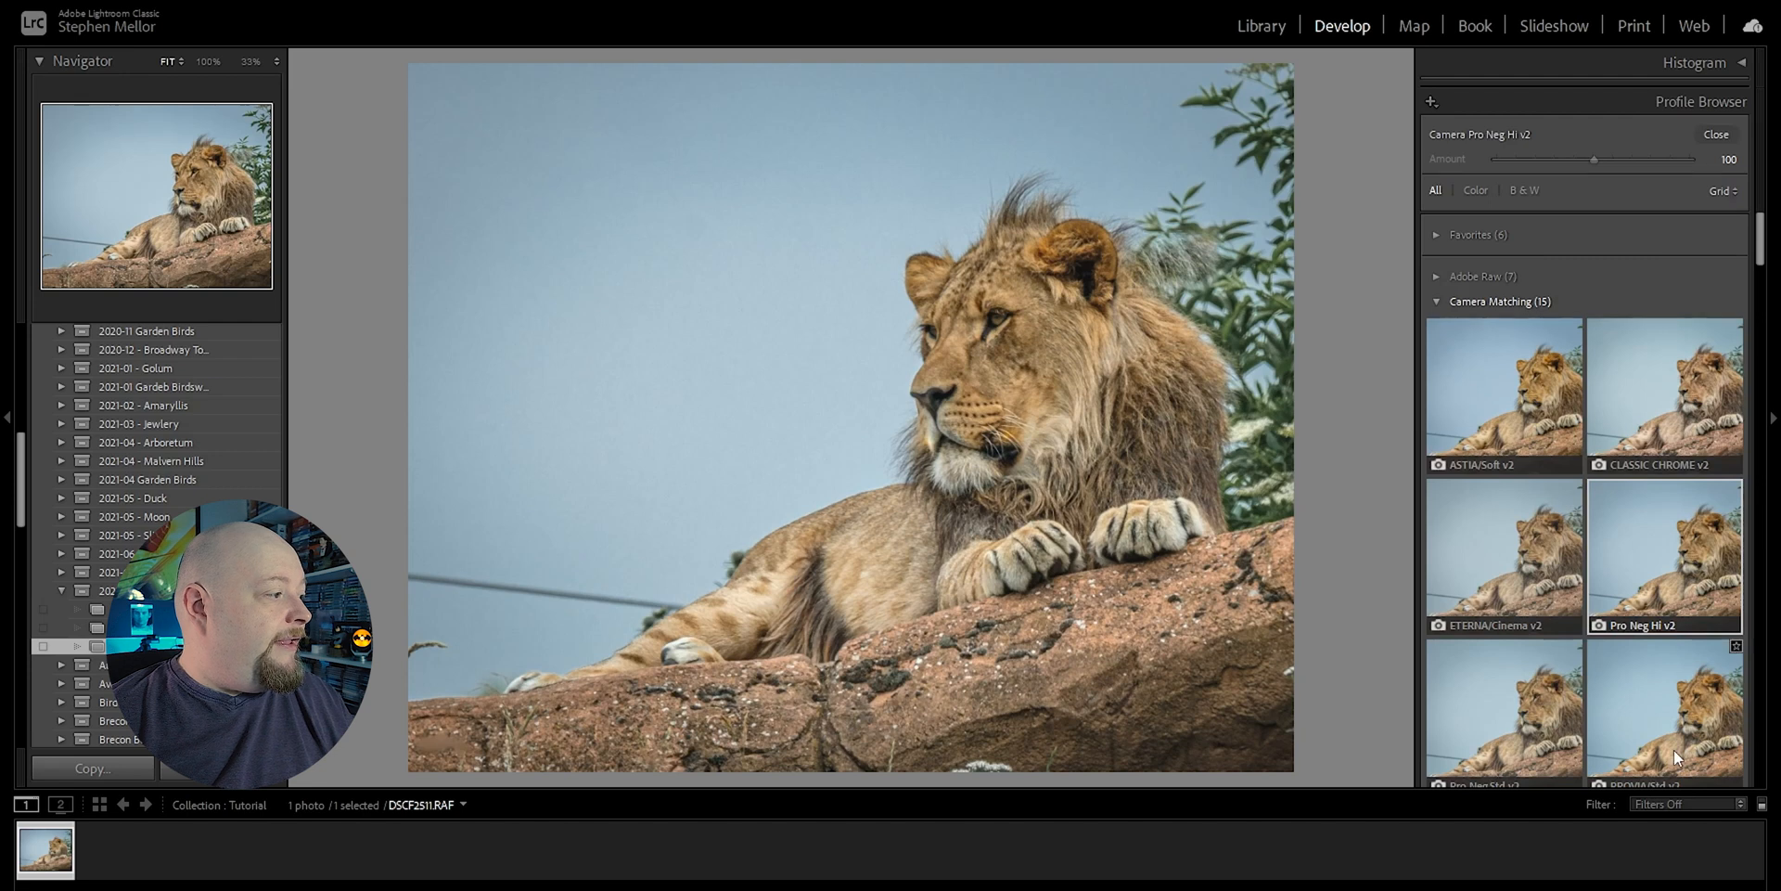
click(1658, 565)
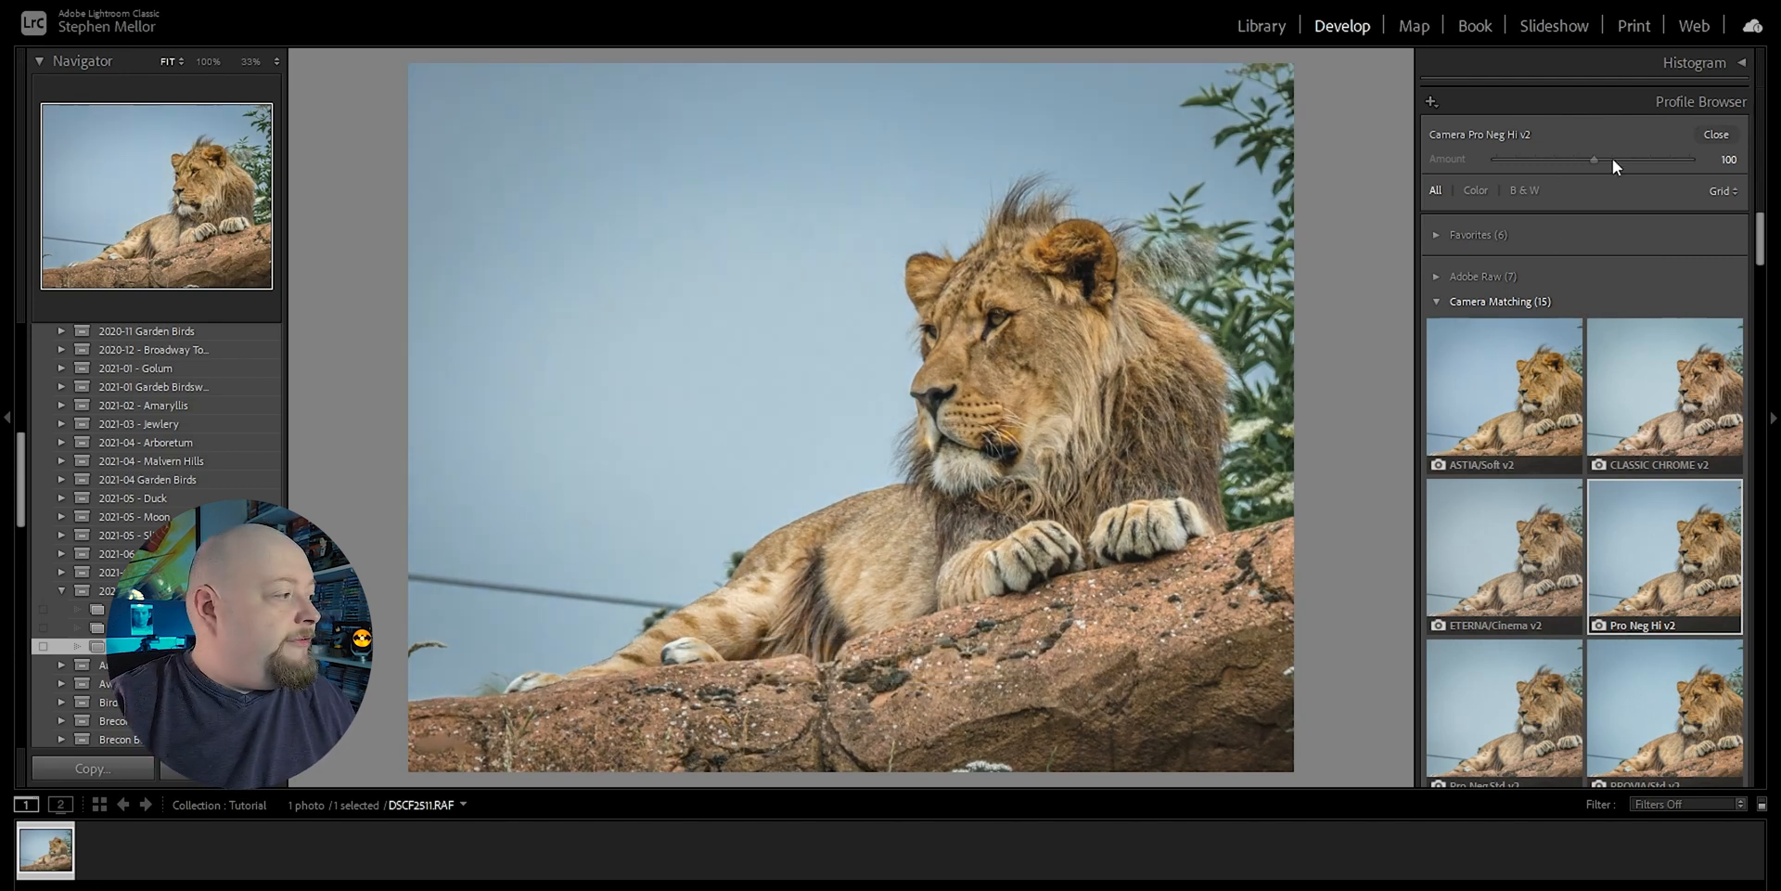
click(1717, 132)
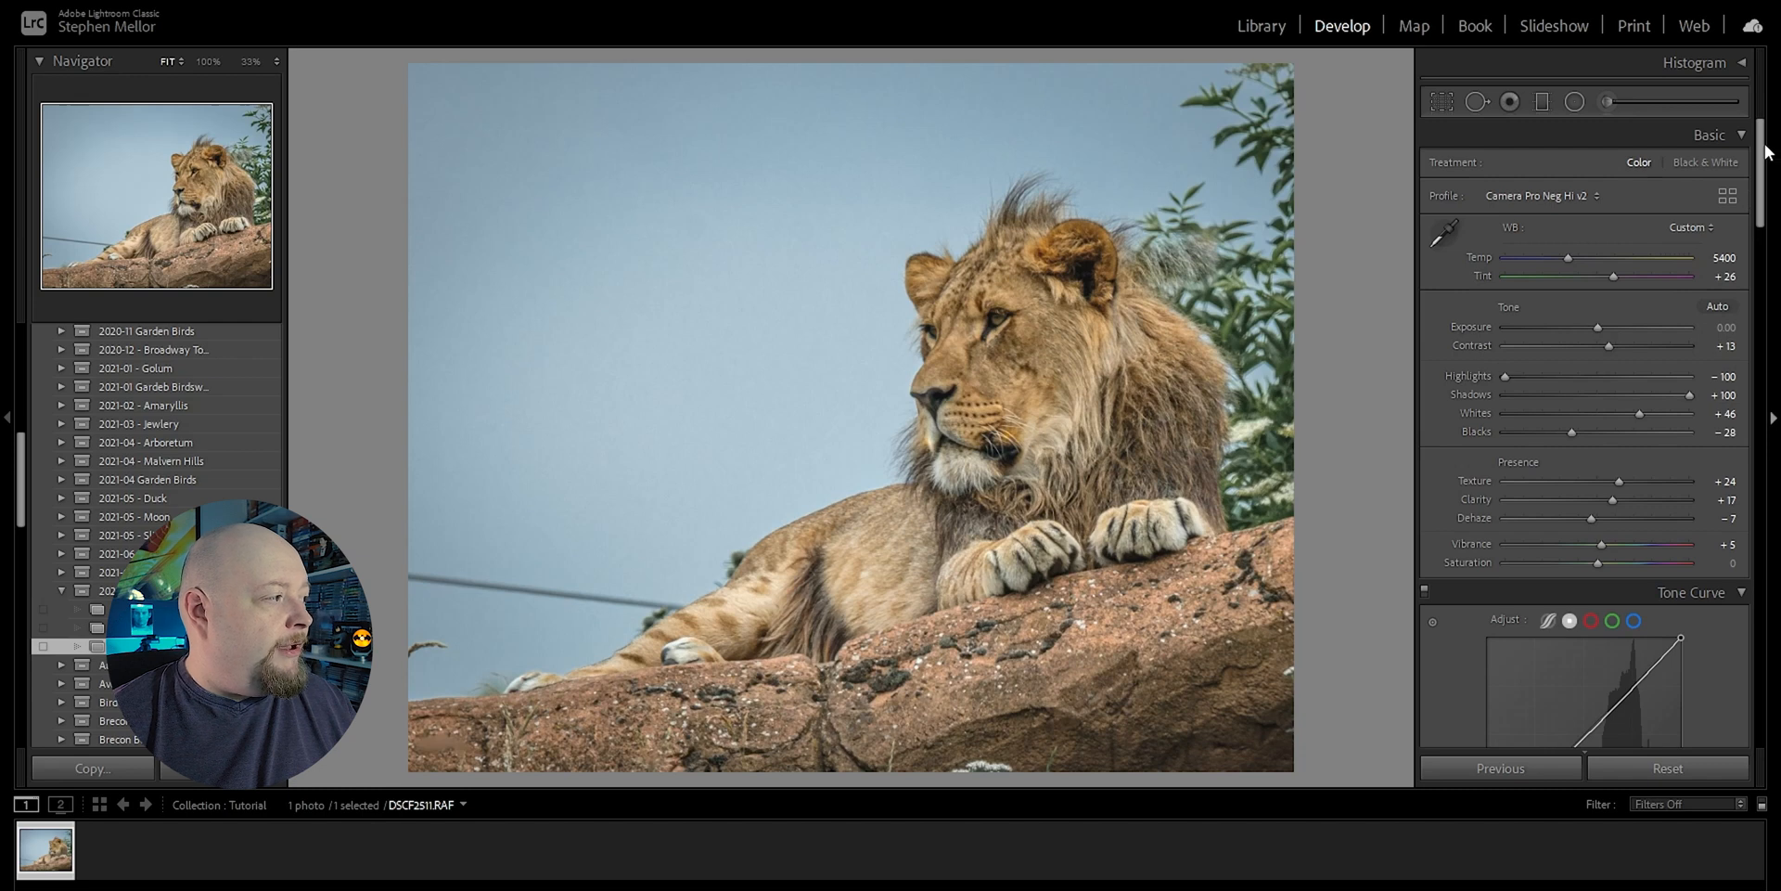
Preview the lion photo with Dehaze at 0 and at about -18, and set Dehaze to -7
drag(1753, 165, 1756, 190)
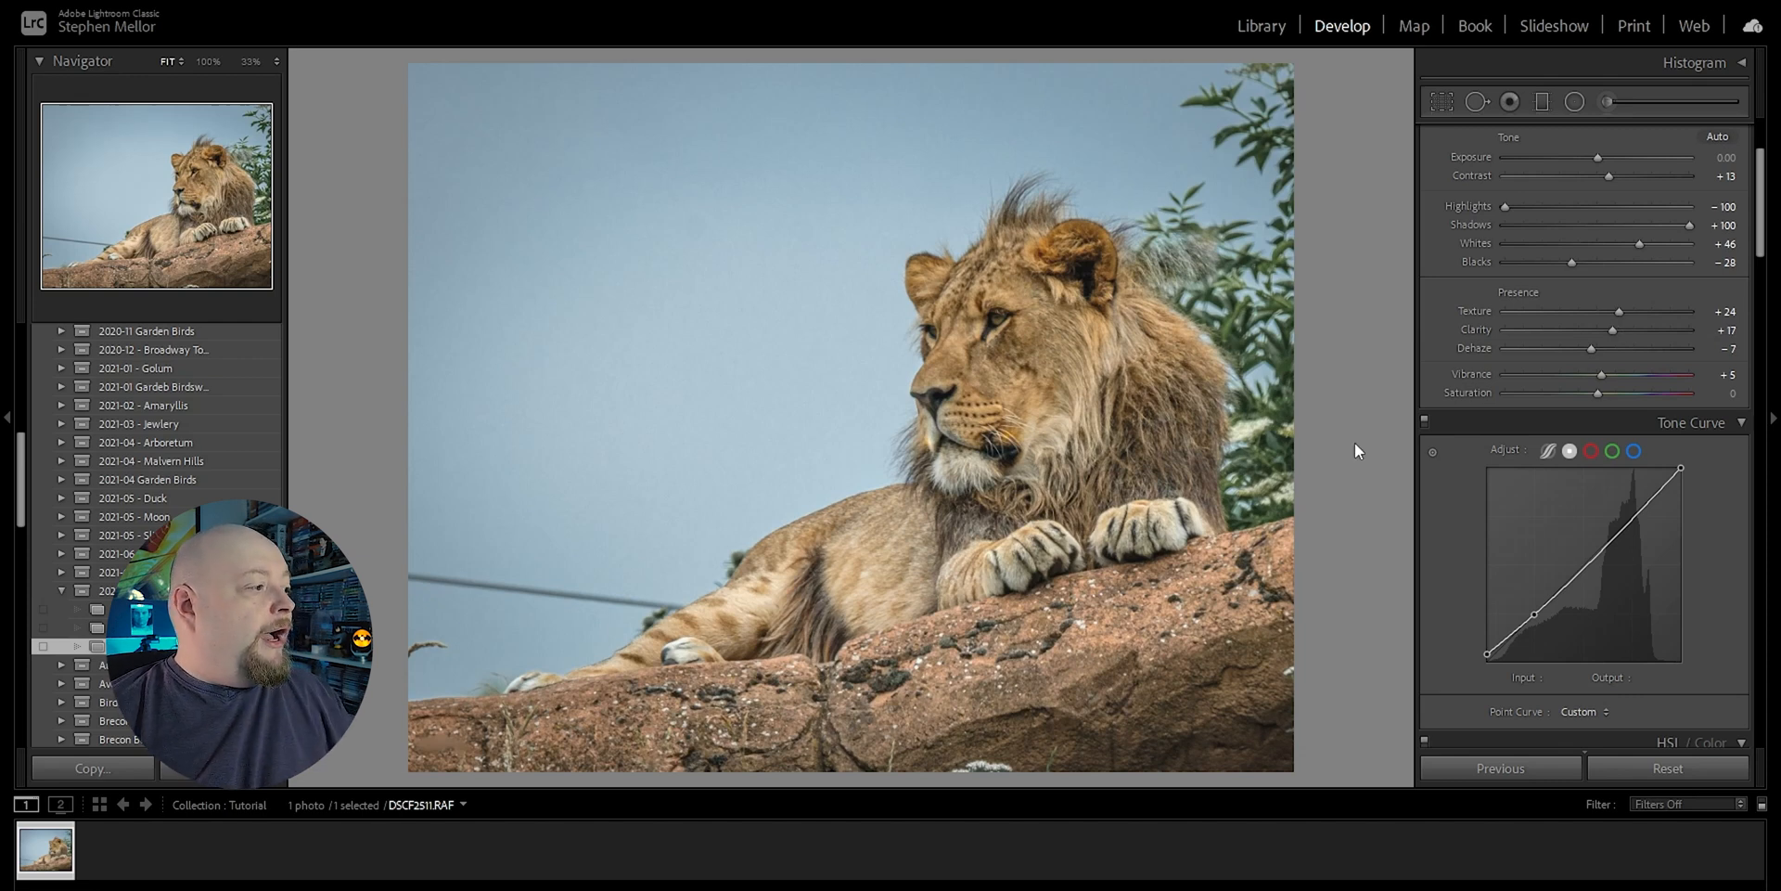
double_click(1589, 351)
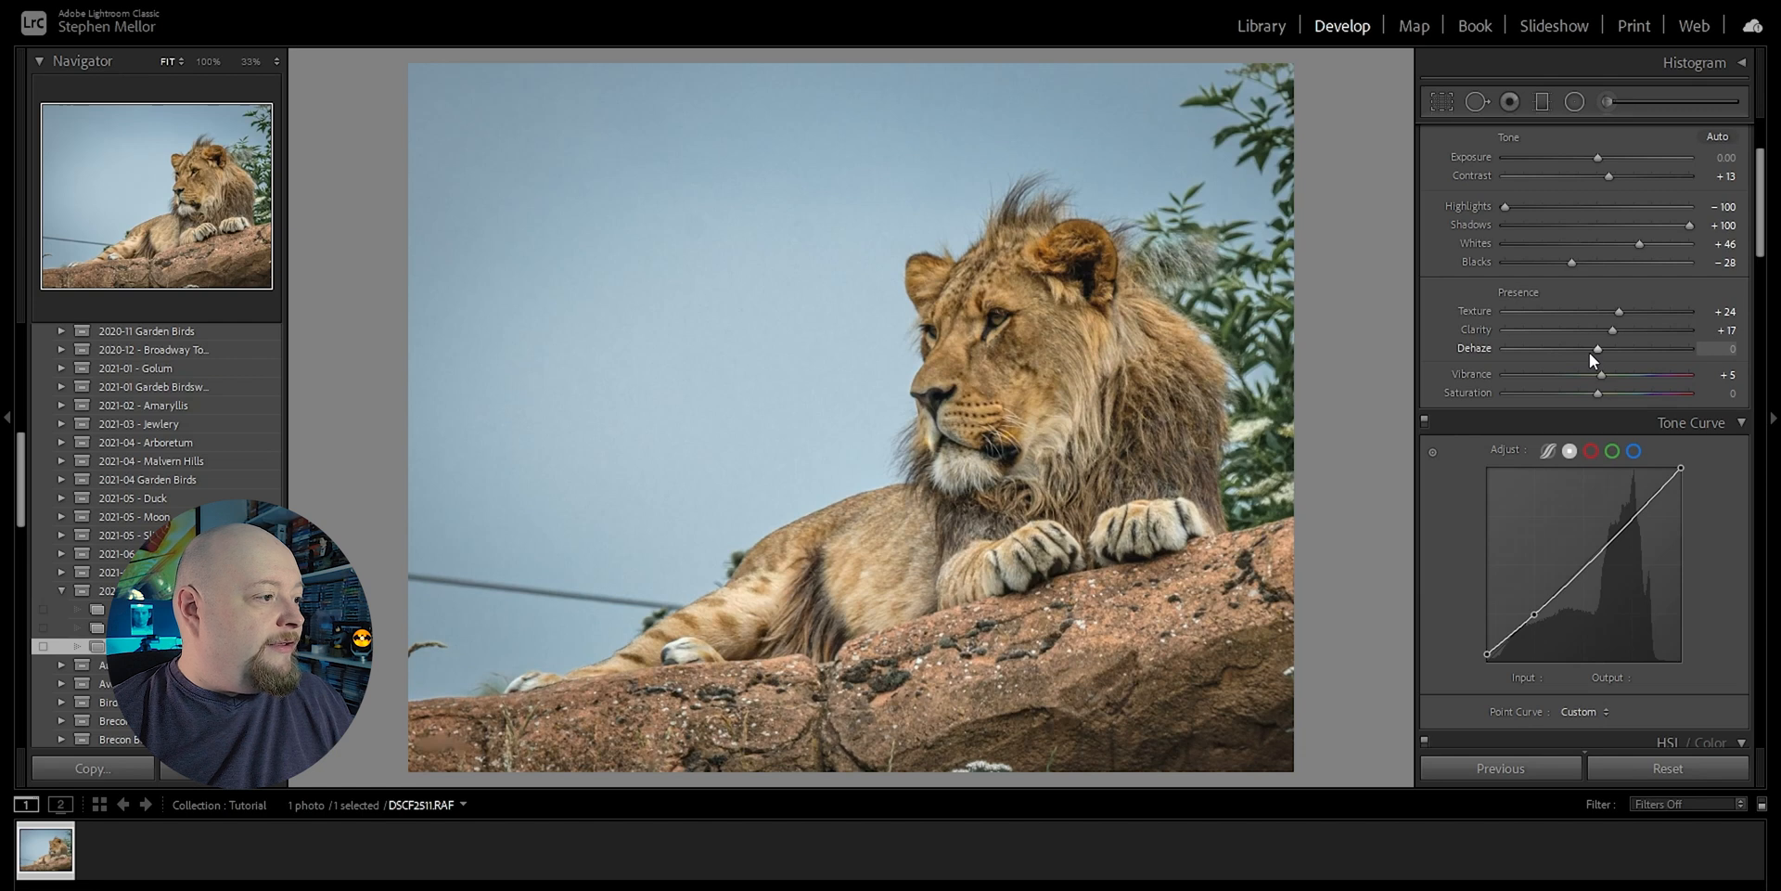
drag(1601, 349, 1584, 354)
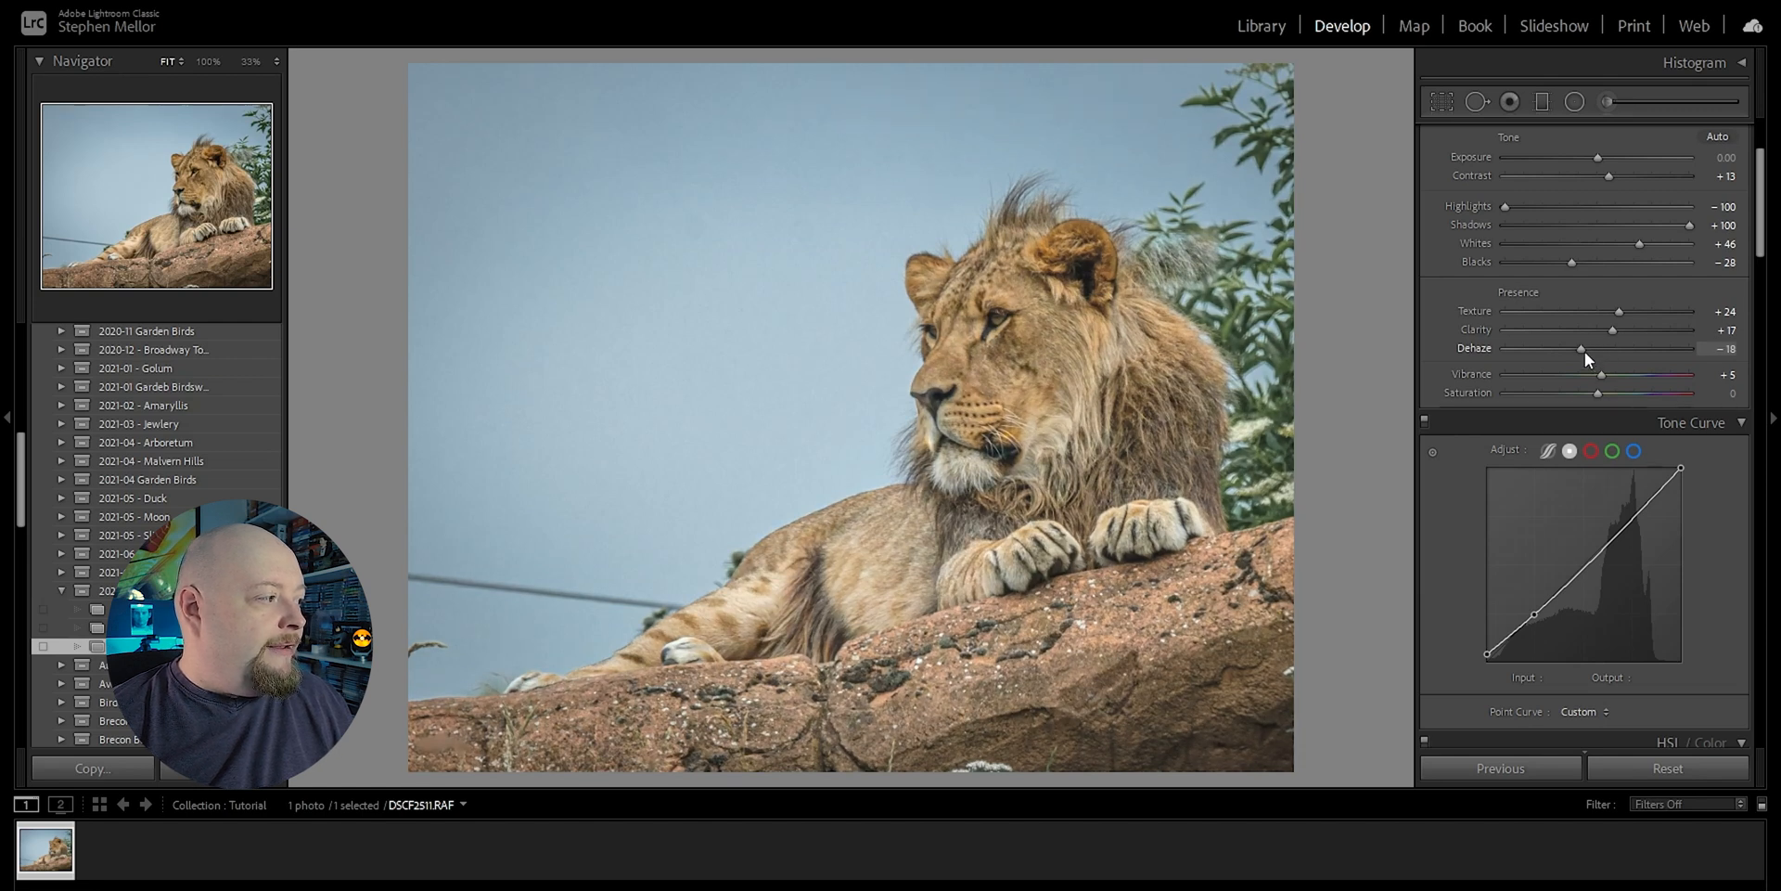
click(1716, 349)
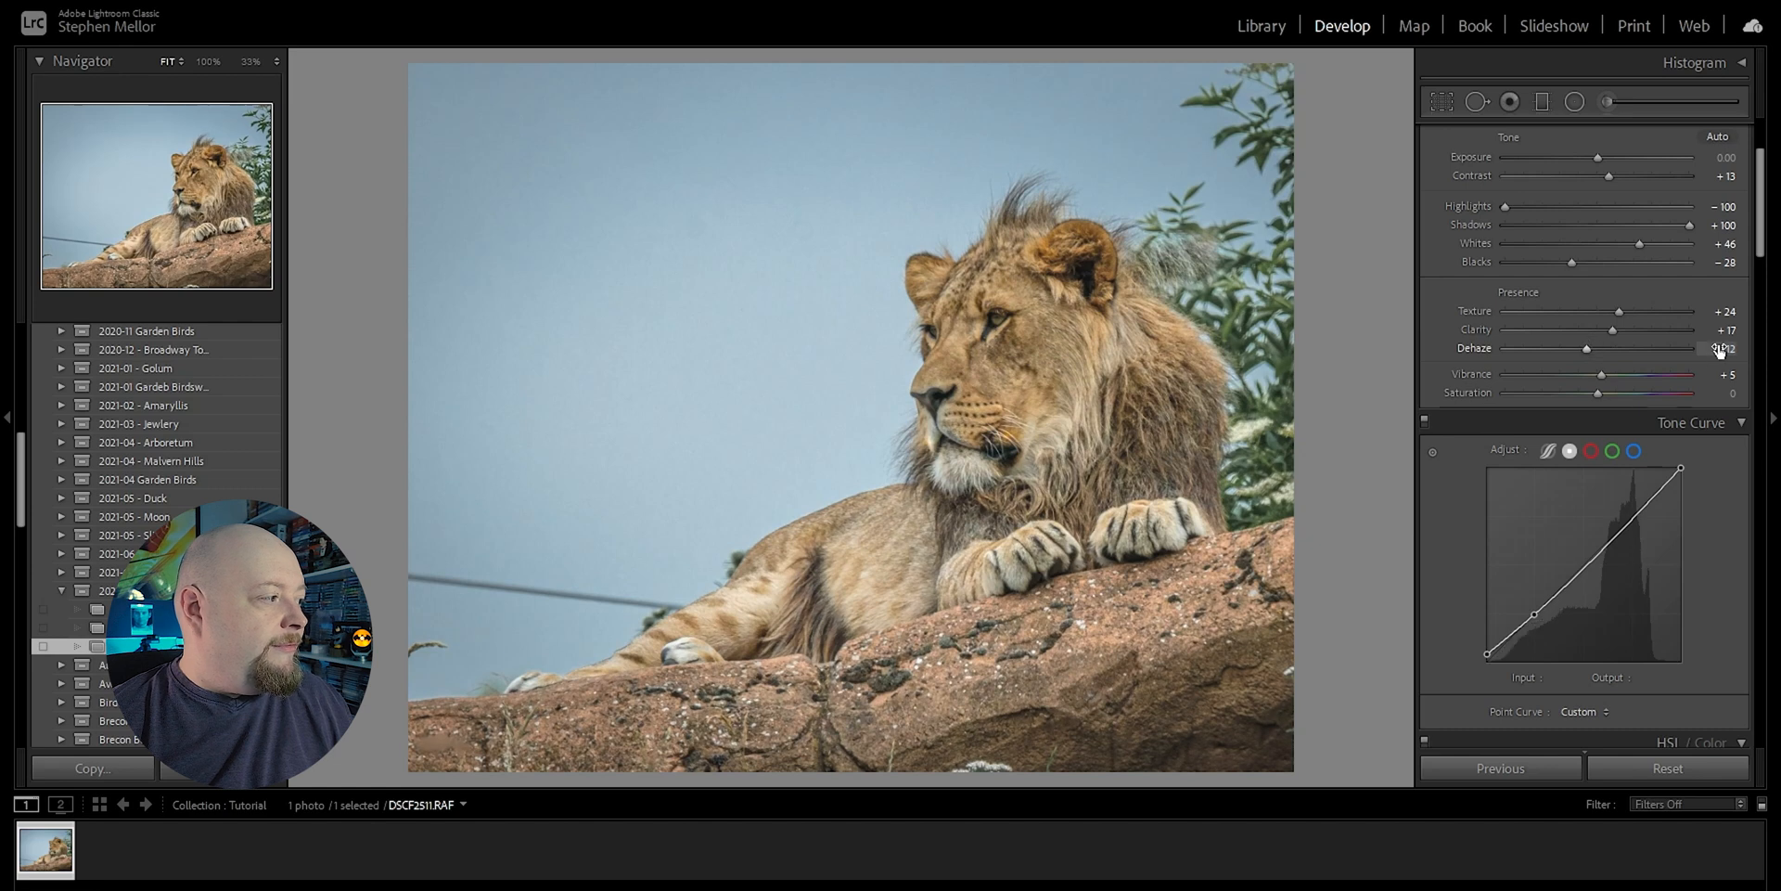
text(-7)
key(Return)
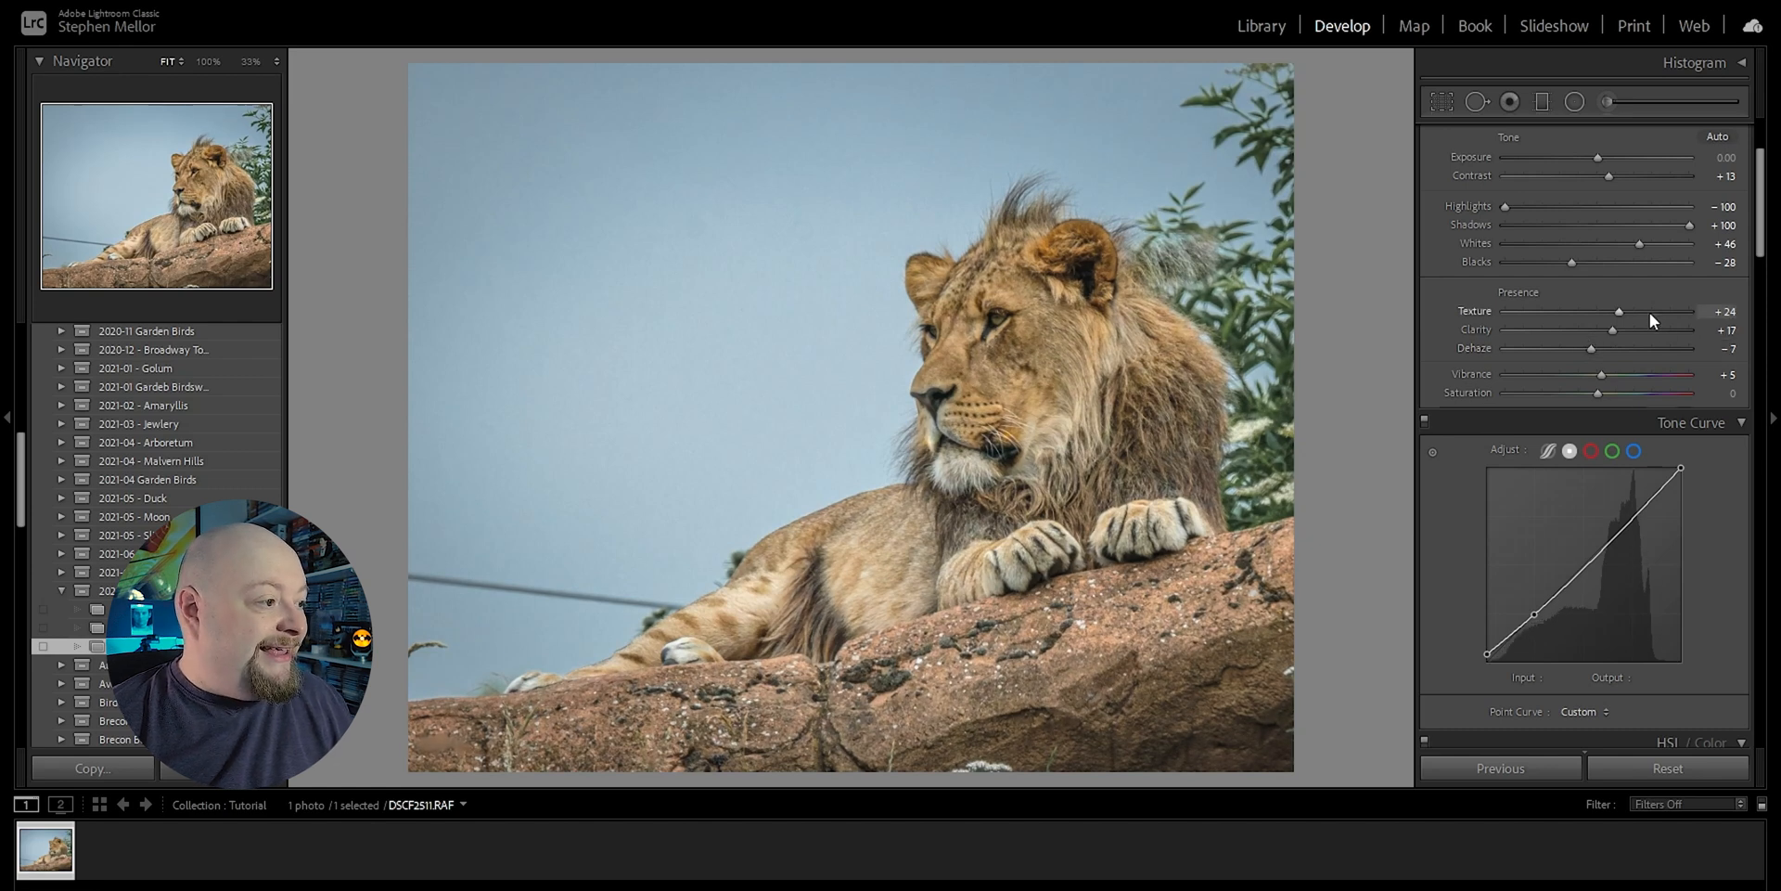
double_click(1590, 349)
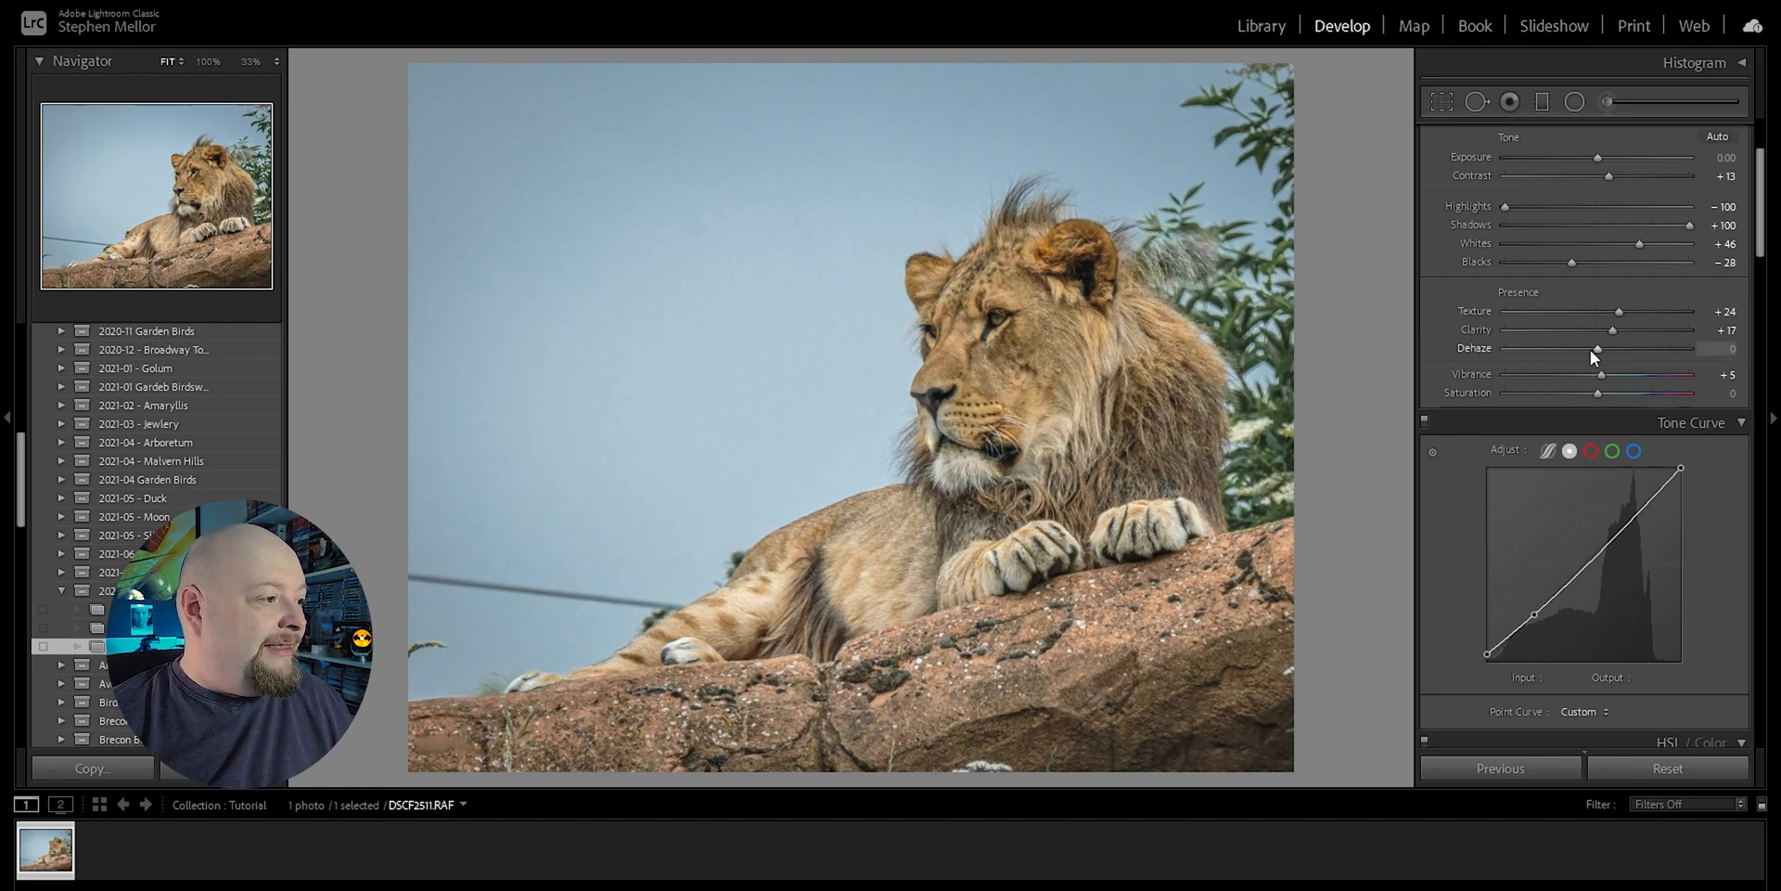
click(1731, 349)
text(-7)
key(Return)
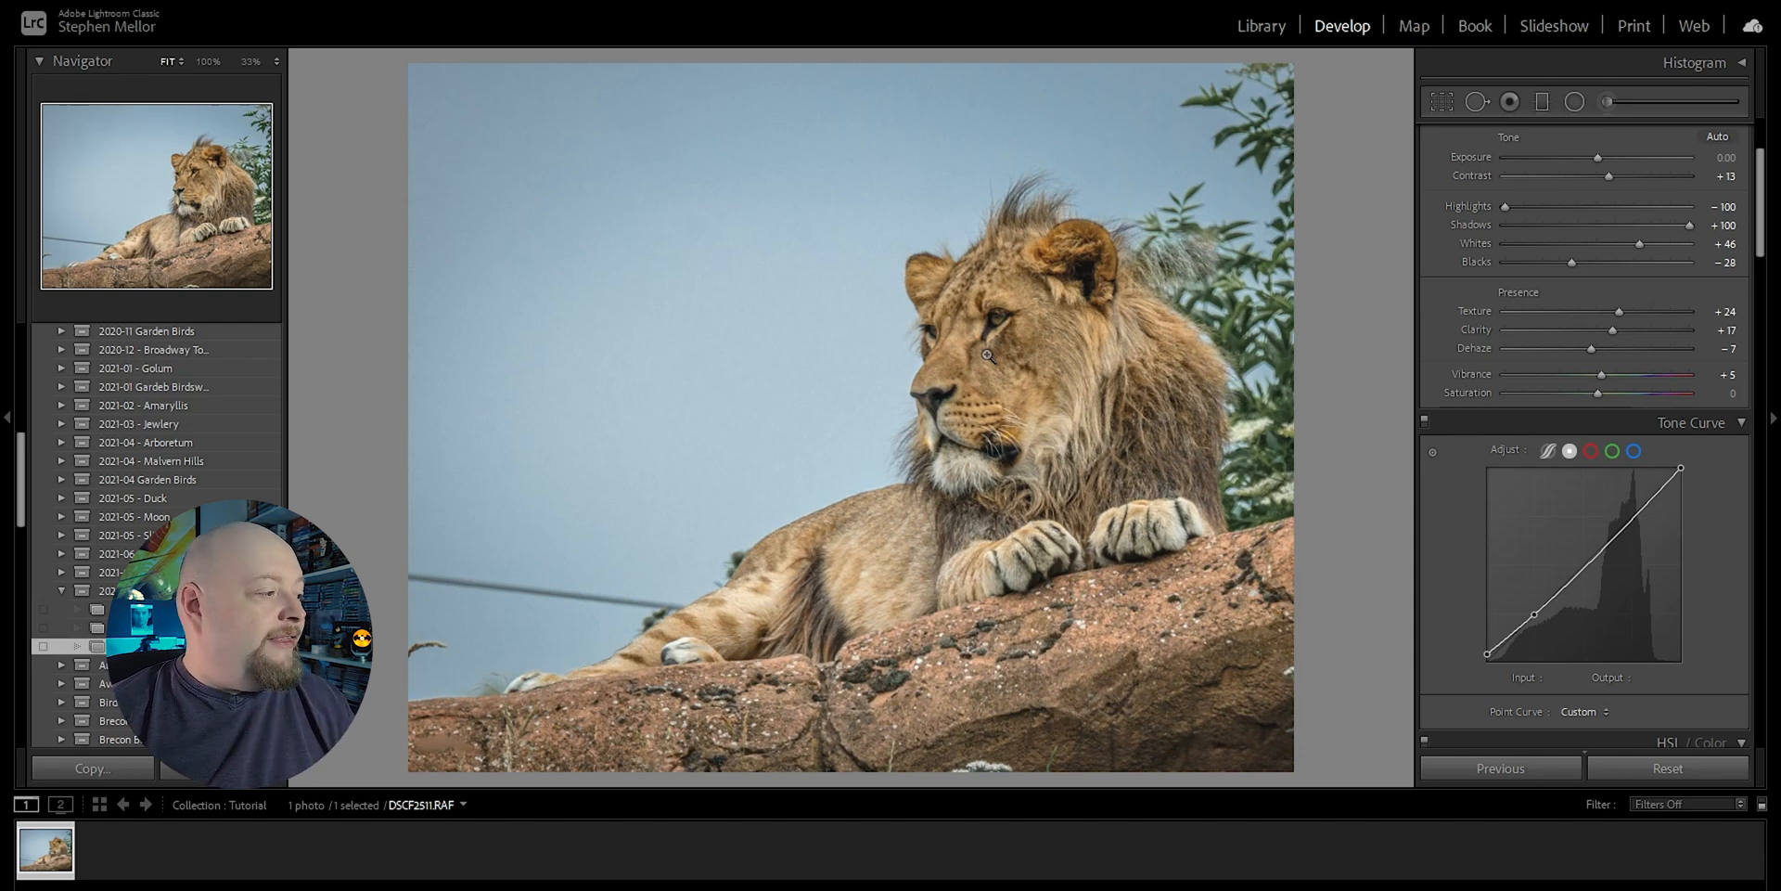
Review the tone curve's black point and compare the photo with the HSL adjustments switched off and on
drag(1767, 169, 1768, 213)
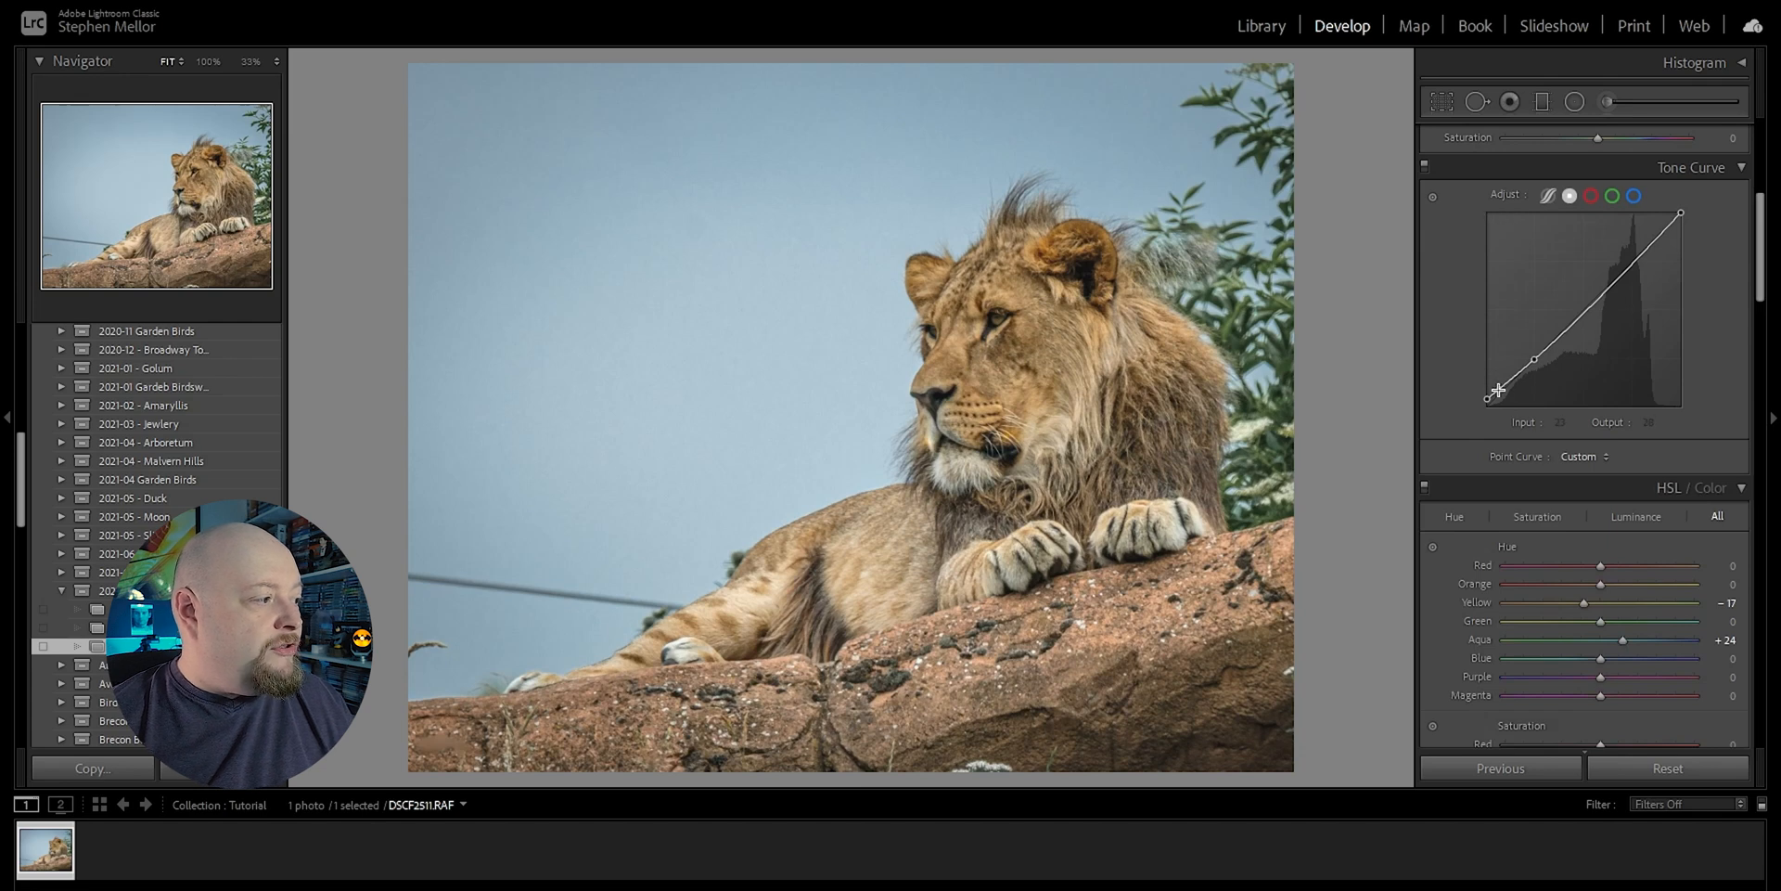
drag(1487, 405, 1487, 398)
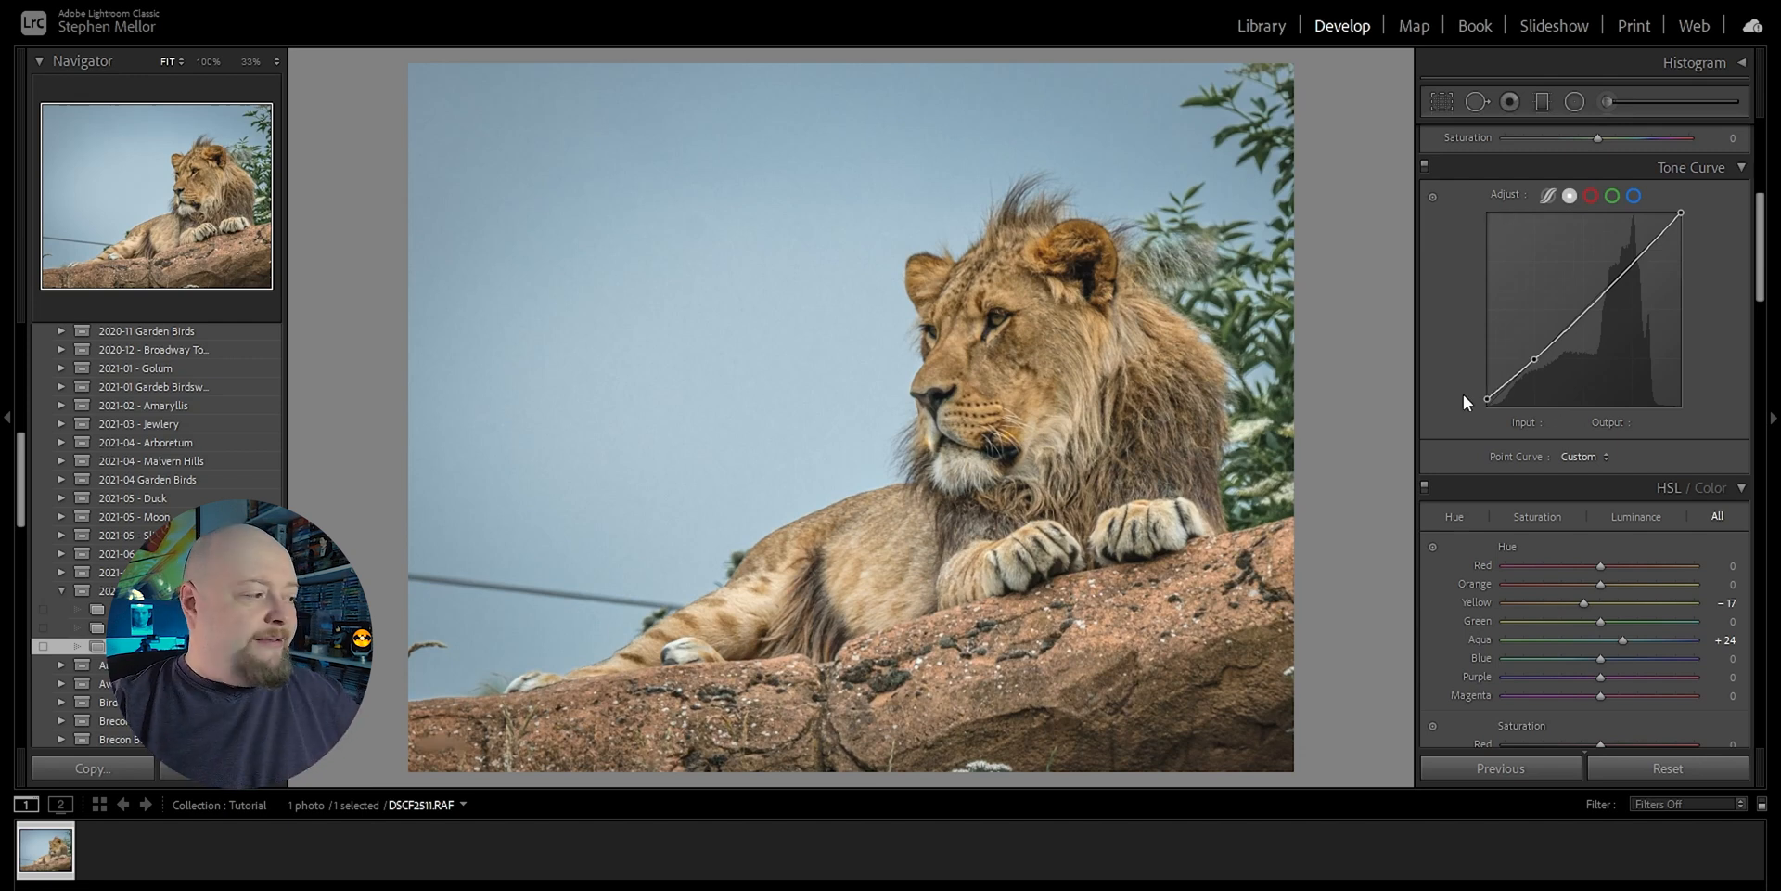
drag(1760, 241, 1758, 297)
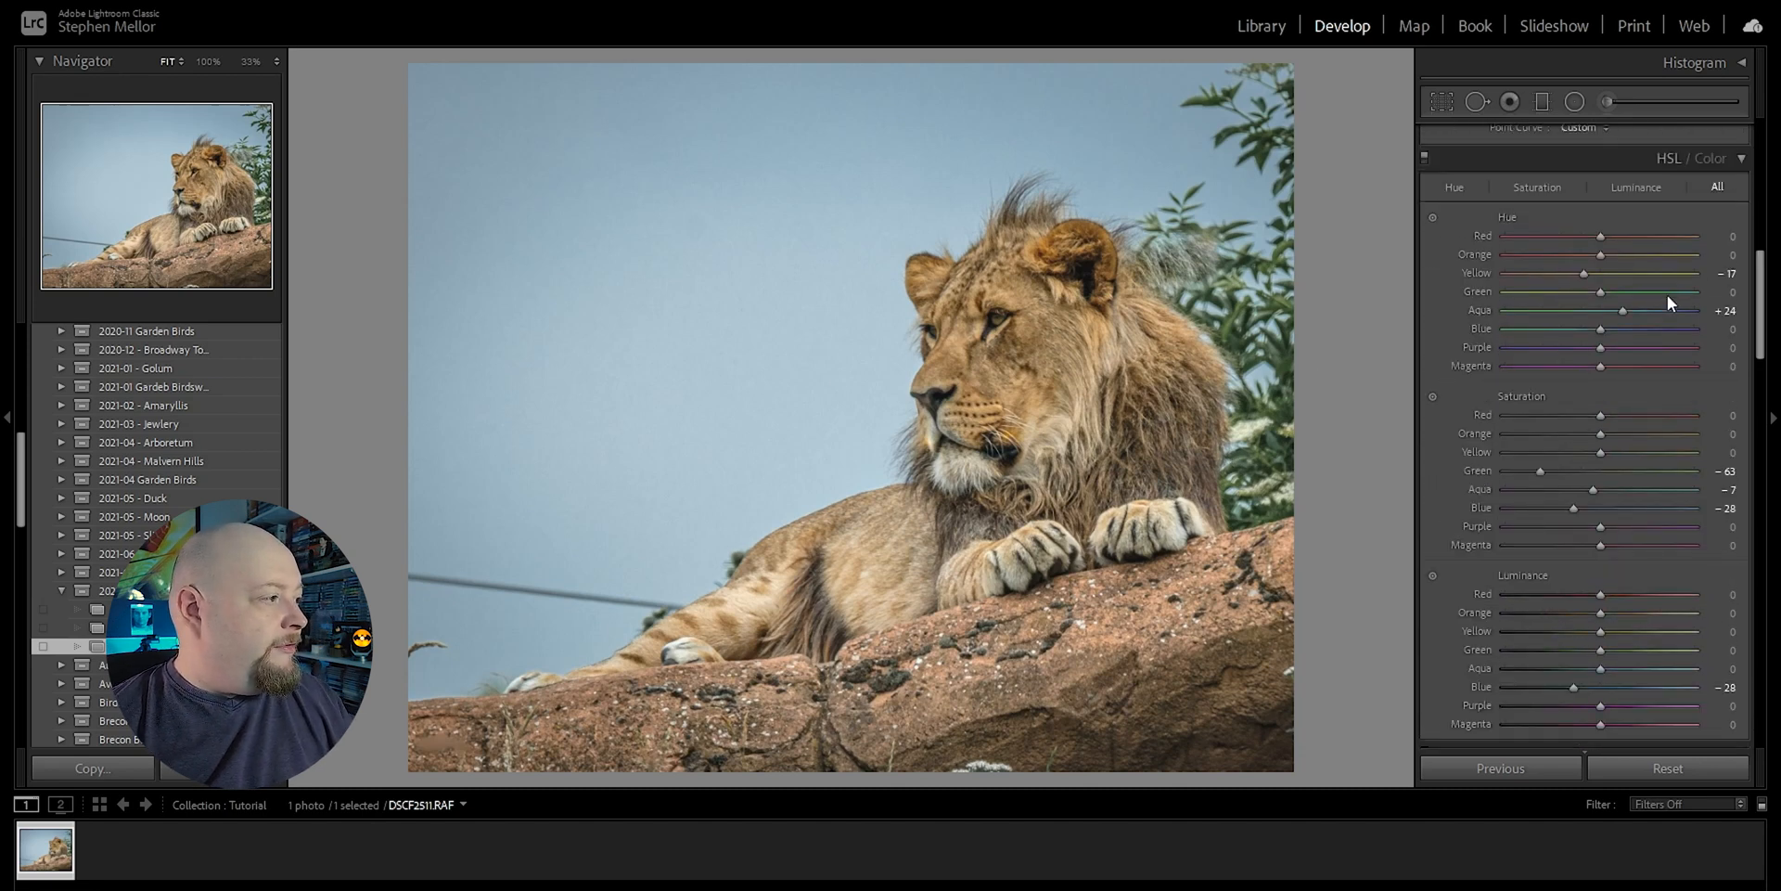
scroll(1474, 660, down, 3)
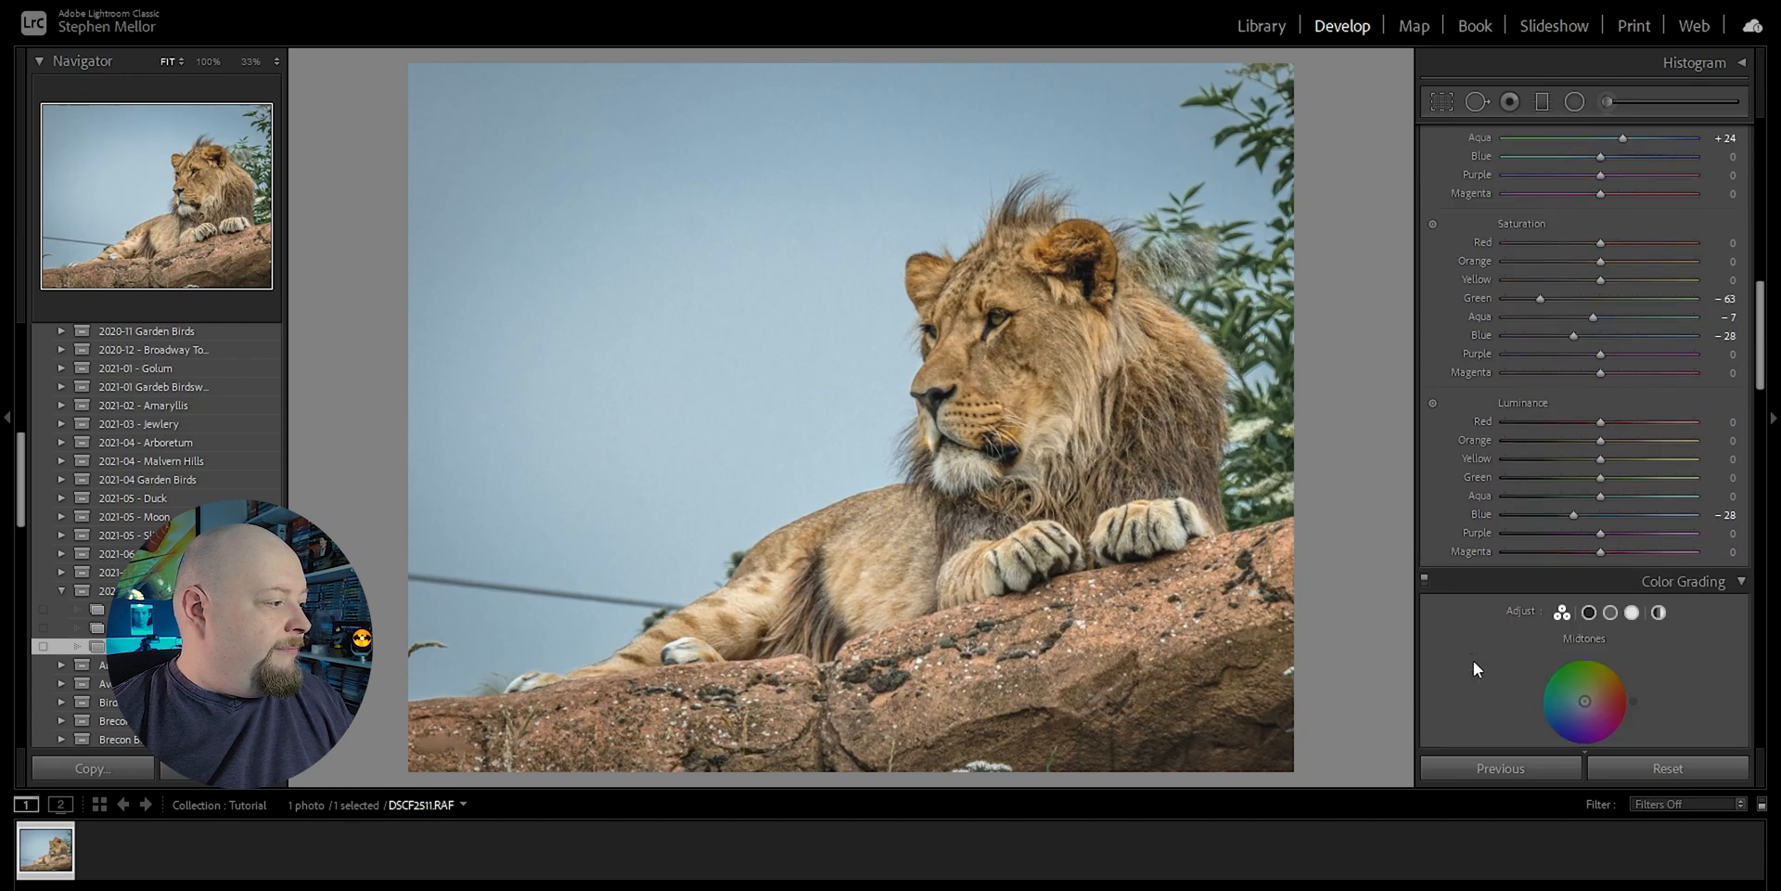
scroll(1473, 661, up, 3)
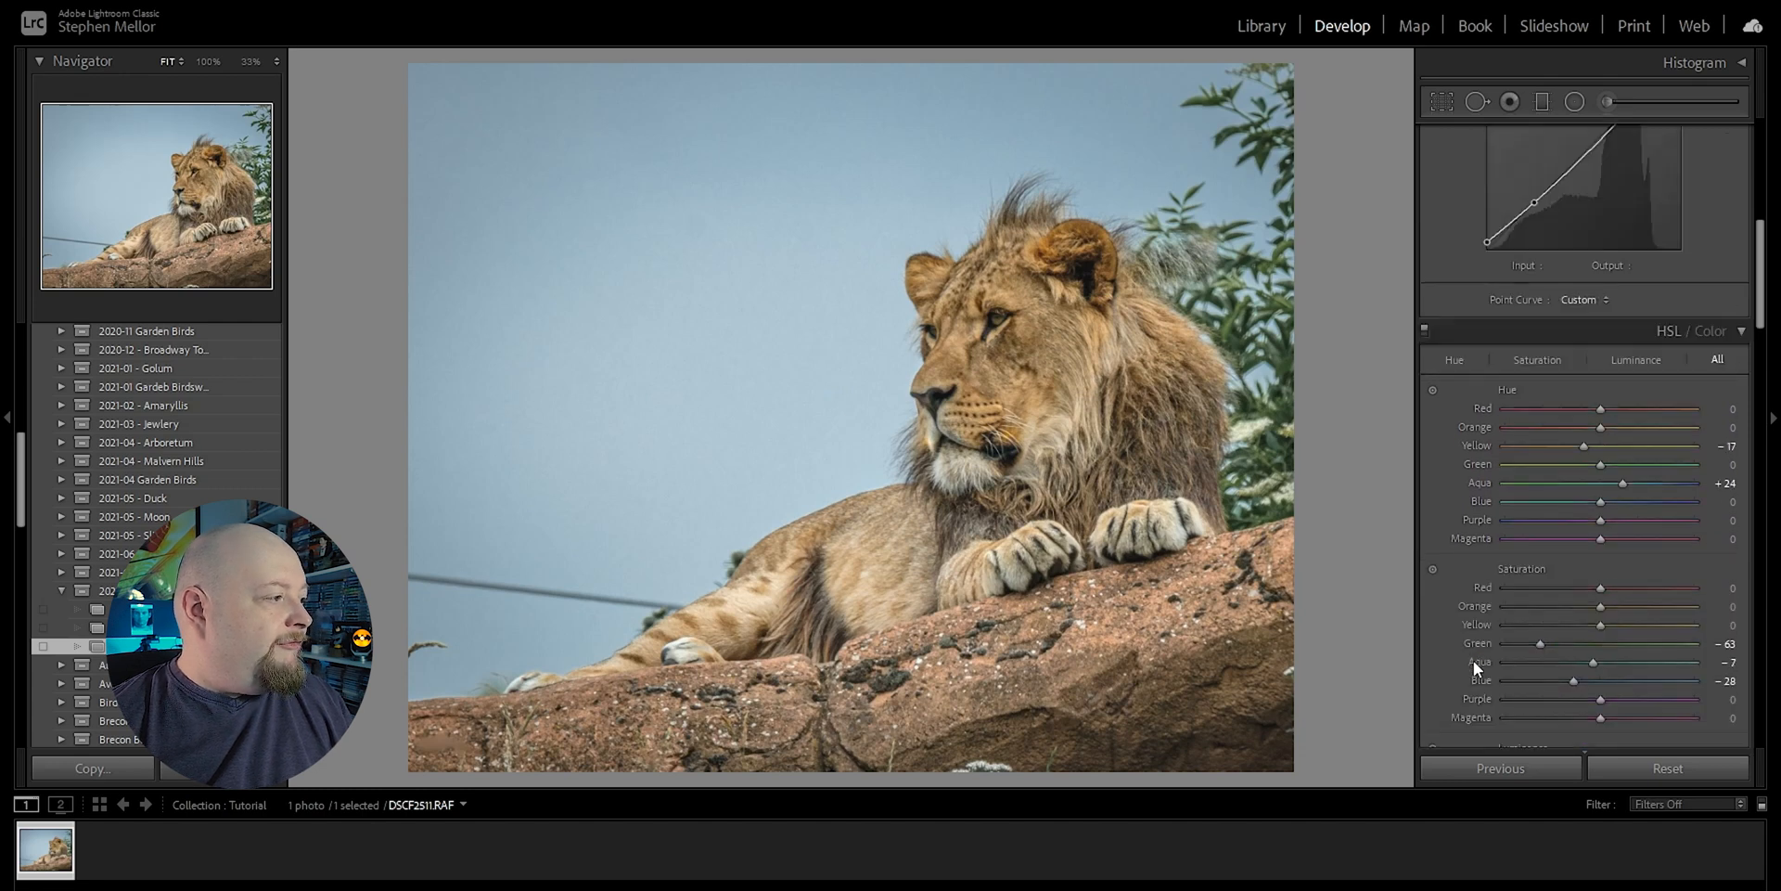
click(1424, 329)
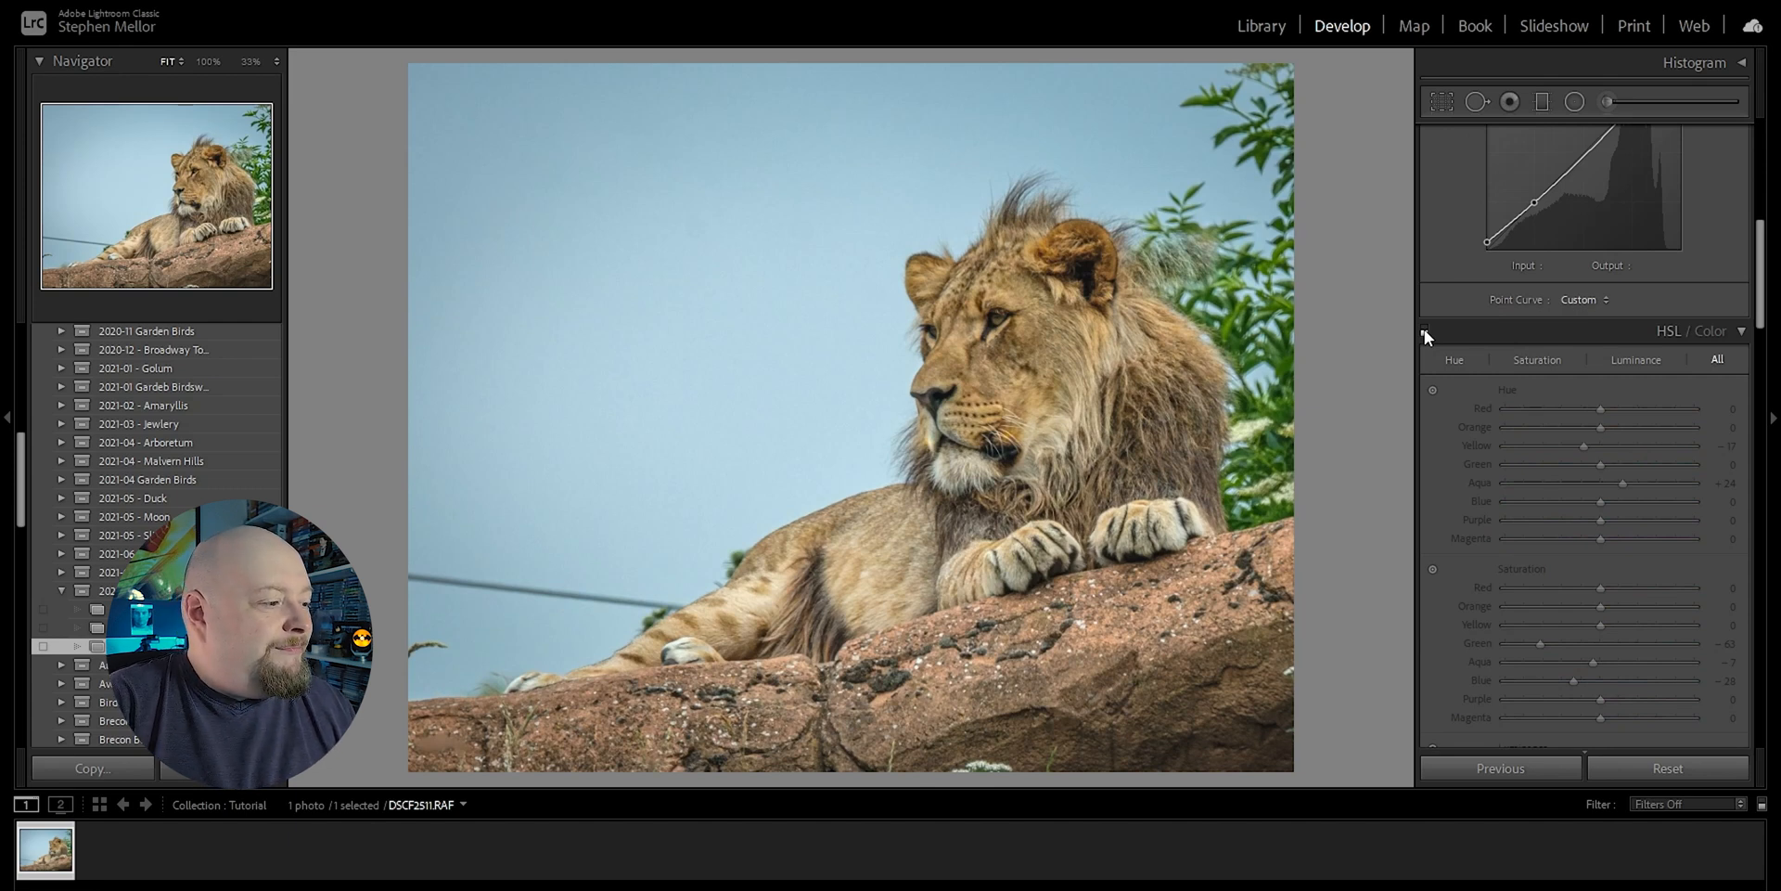
click(1424, 330)
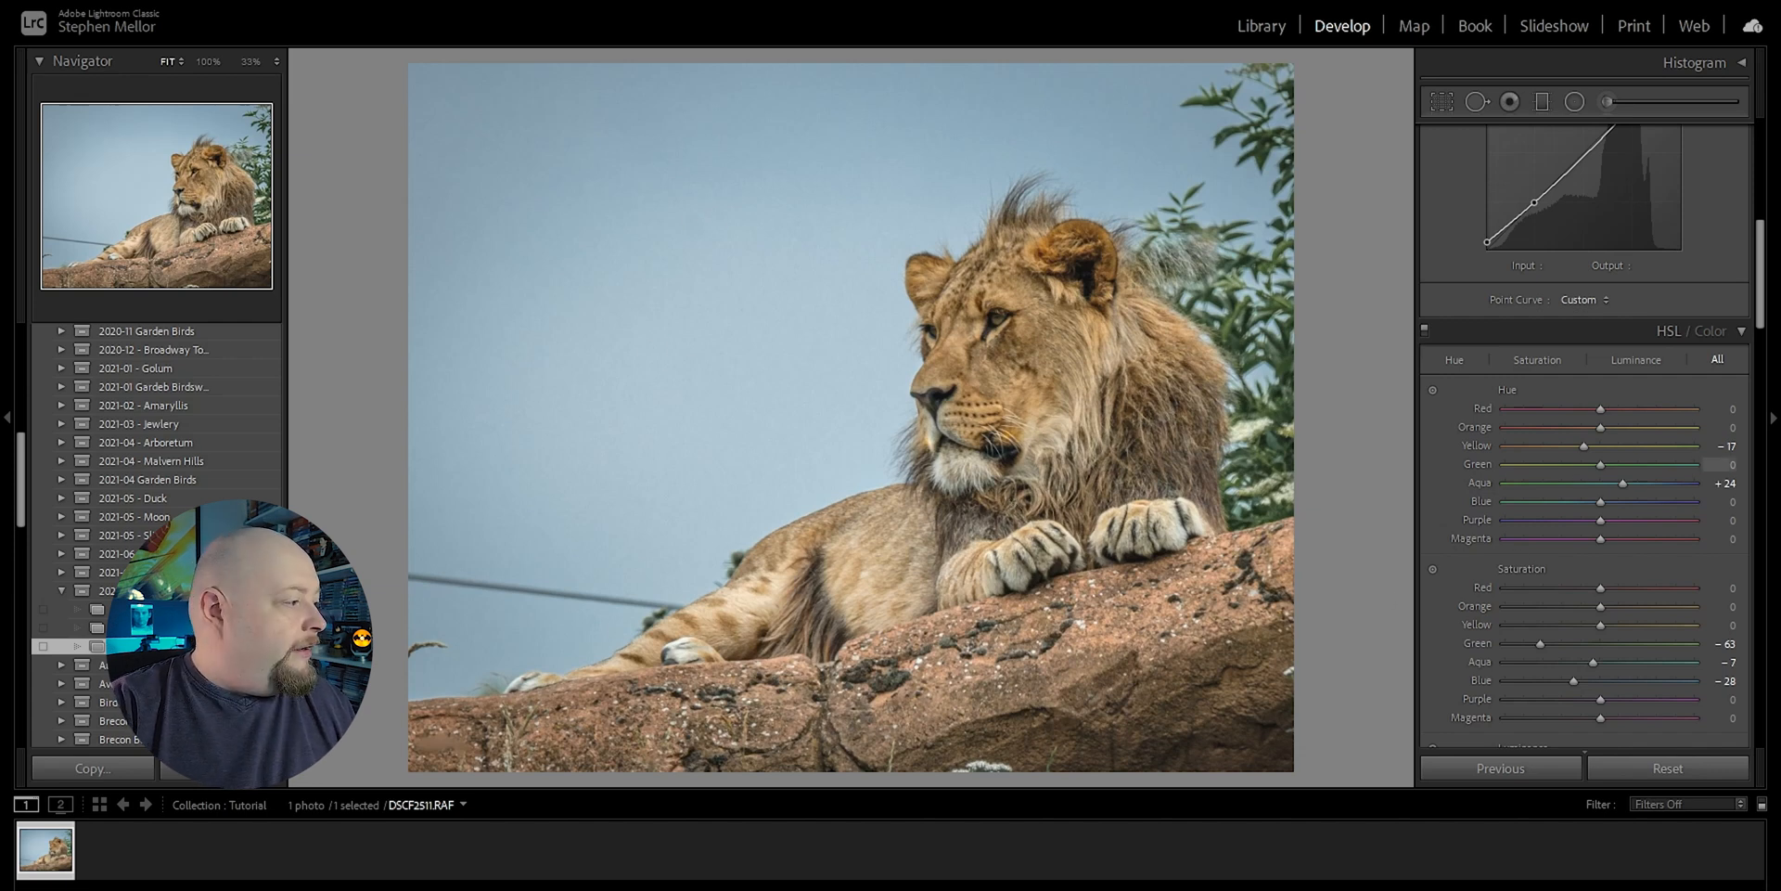
Reset the Blue luminance to preview the sky, and set it to -28
drag(1761, 239, 1761, 274)
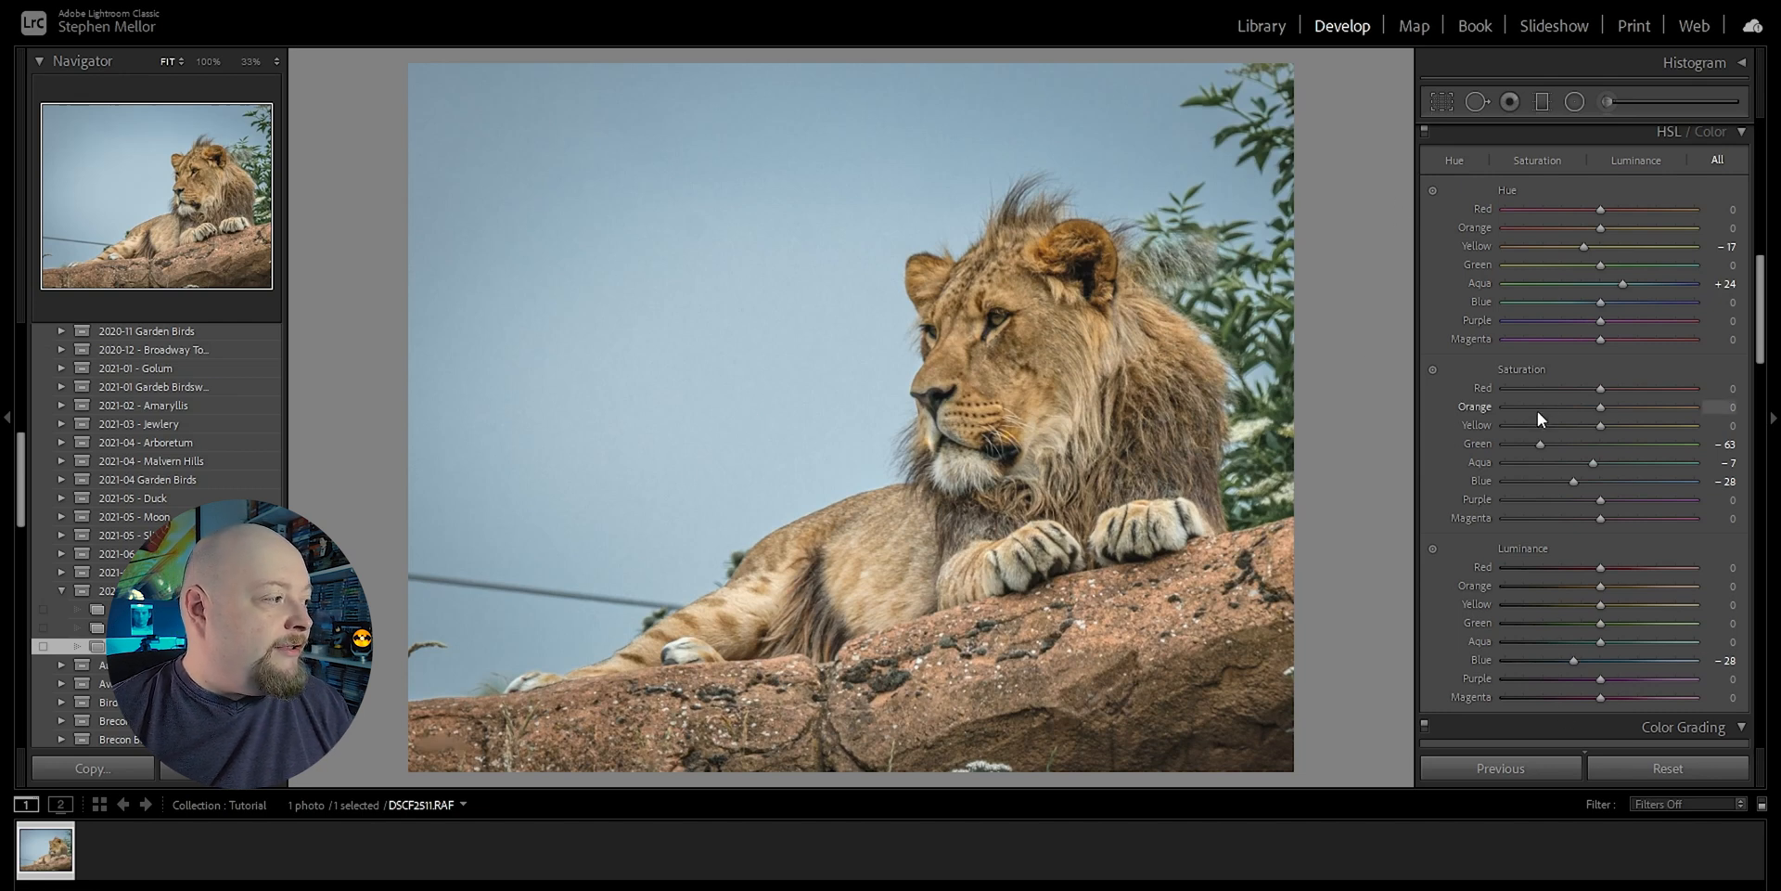
double_click(1572, 659)
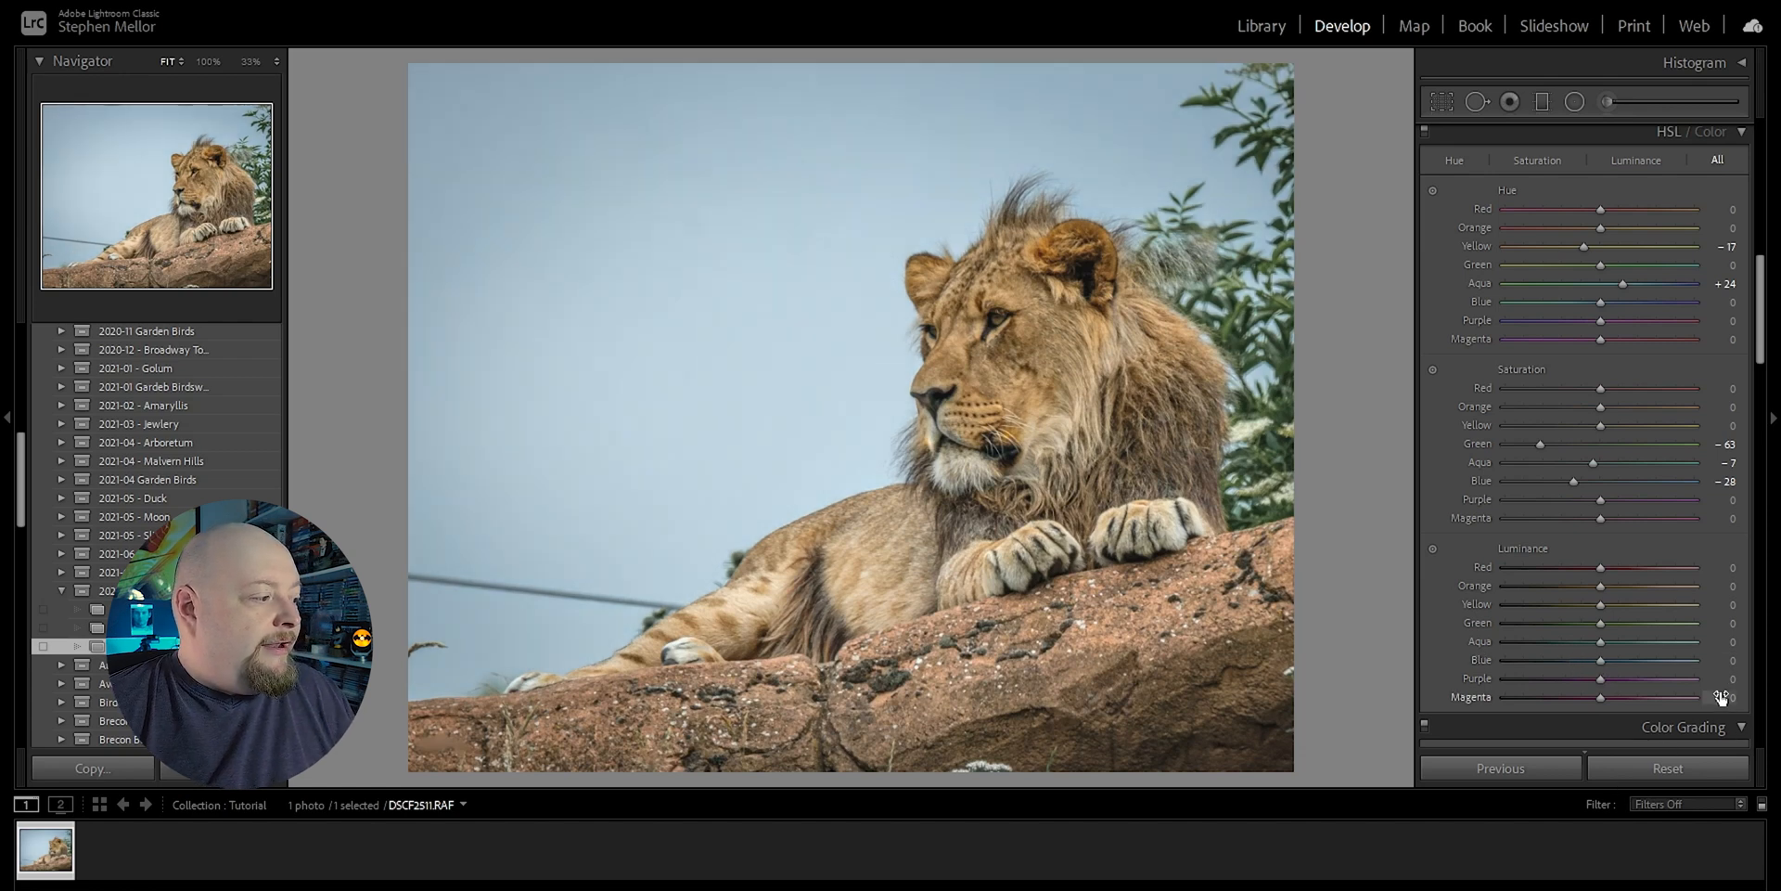
click(1731, 660)
text(-28)
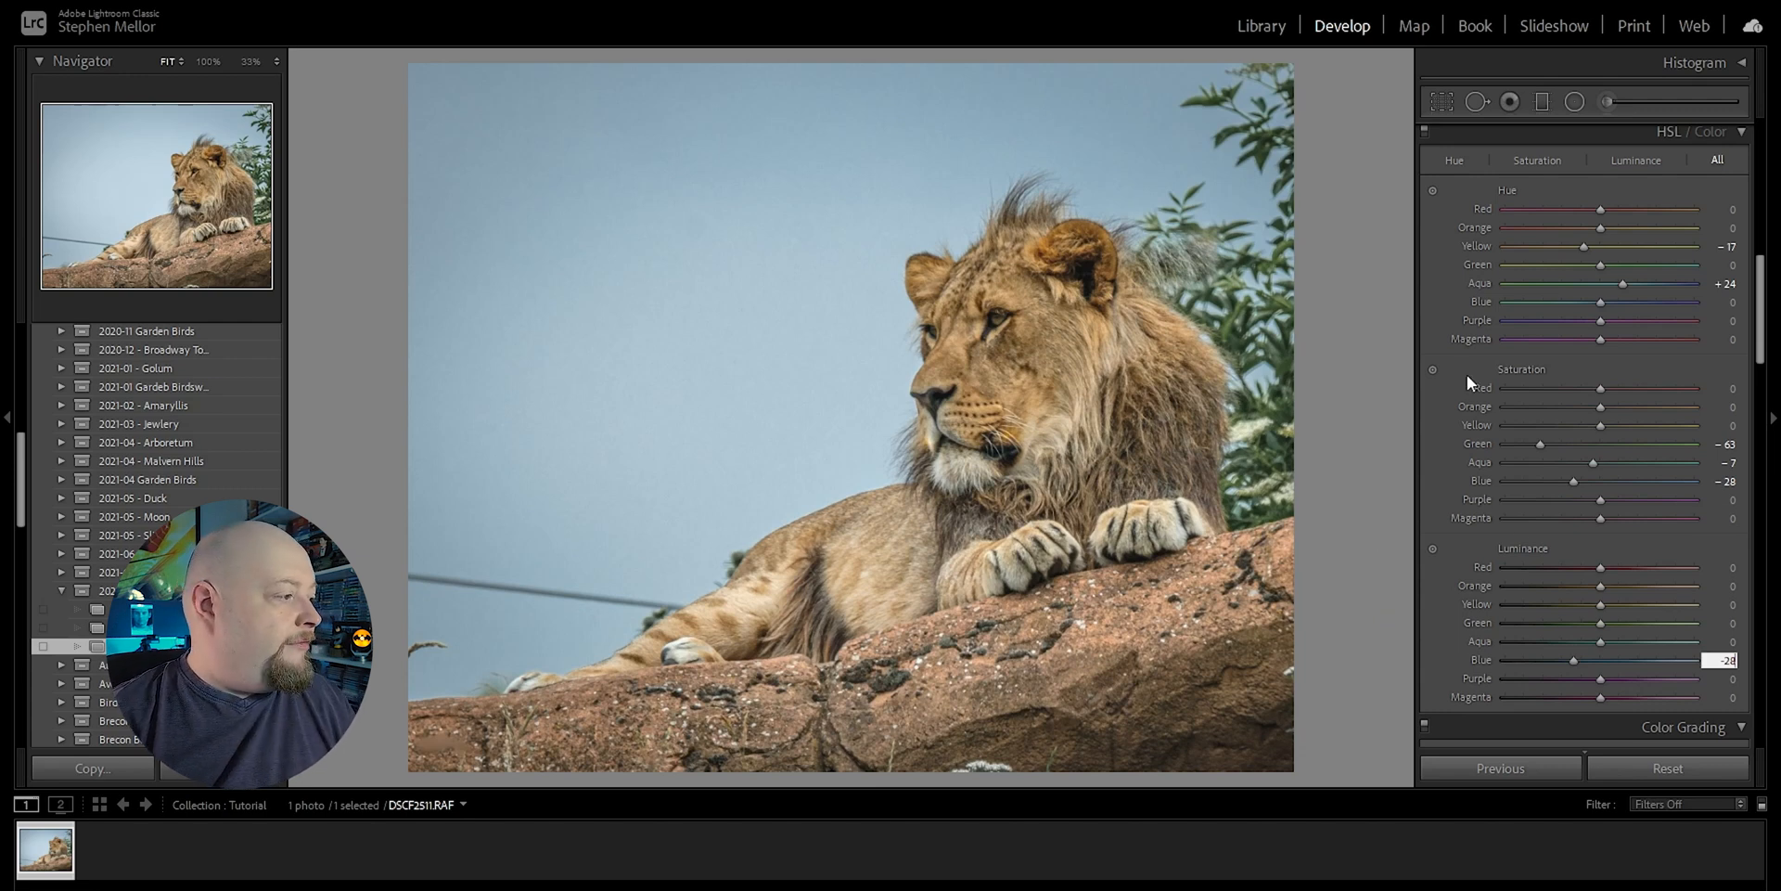
Reset the Green saturation to preview the foliage, and set it to -63
double_click(1540, 443)
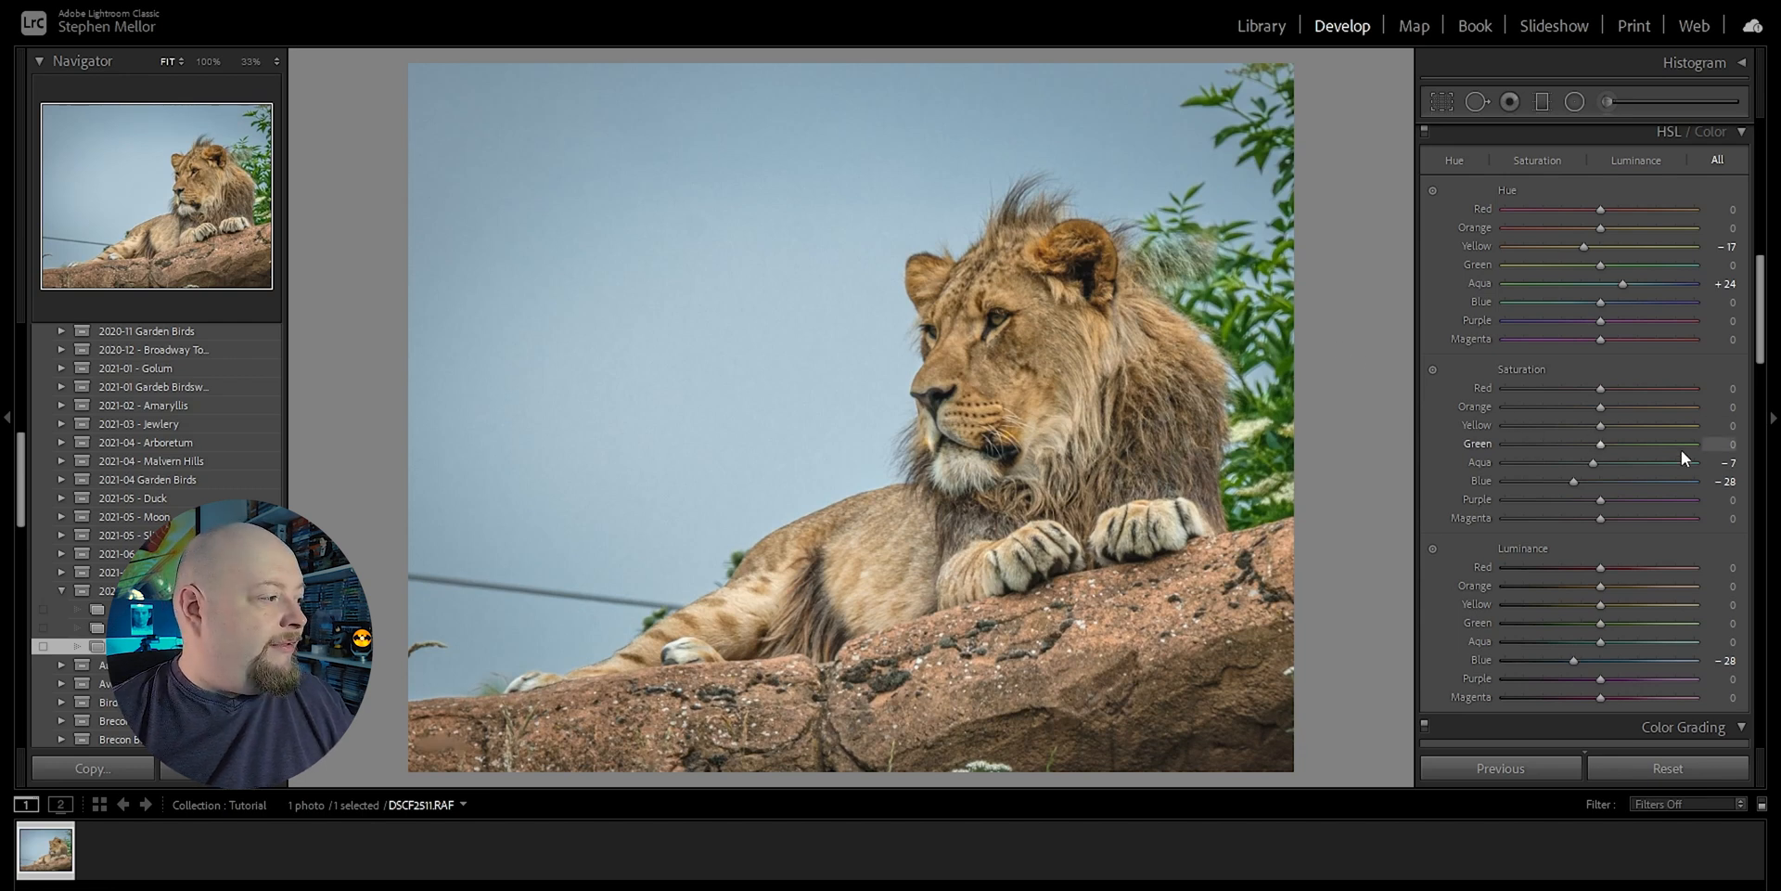
click(1724, 450)
text(-63)
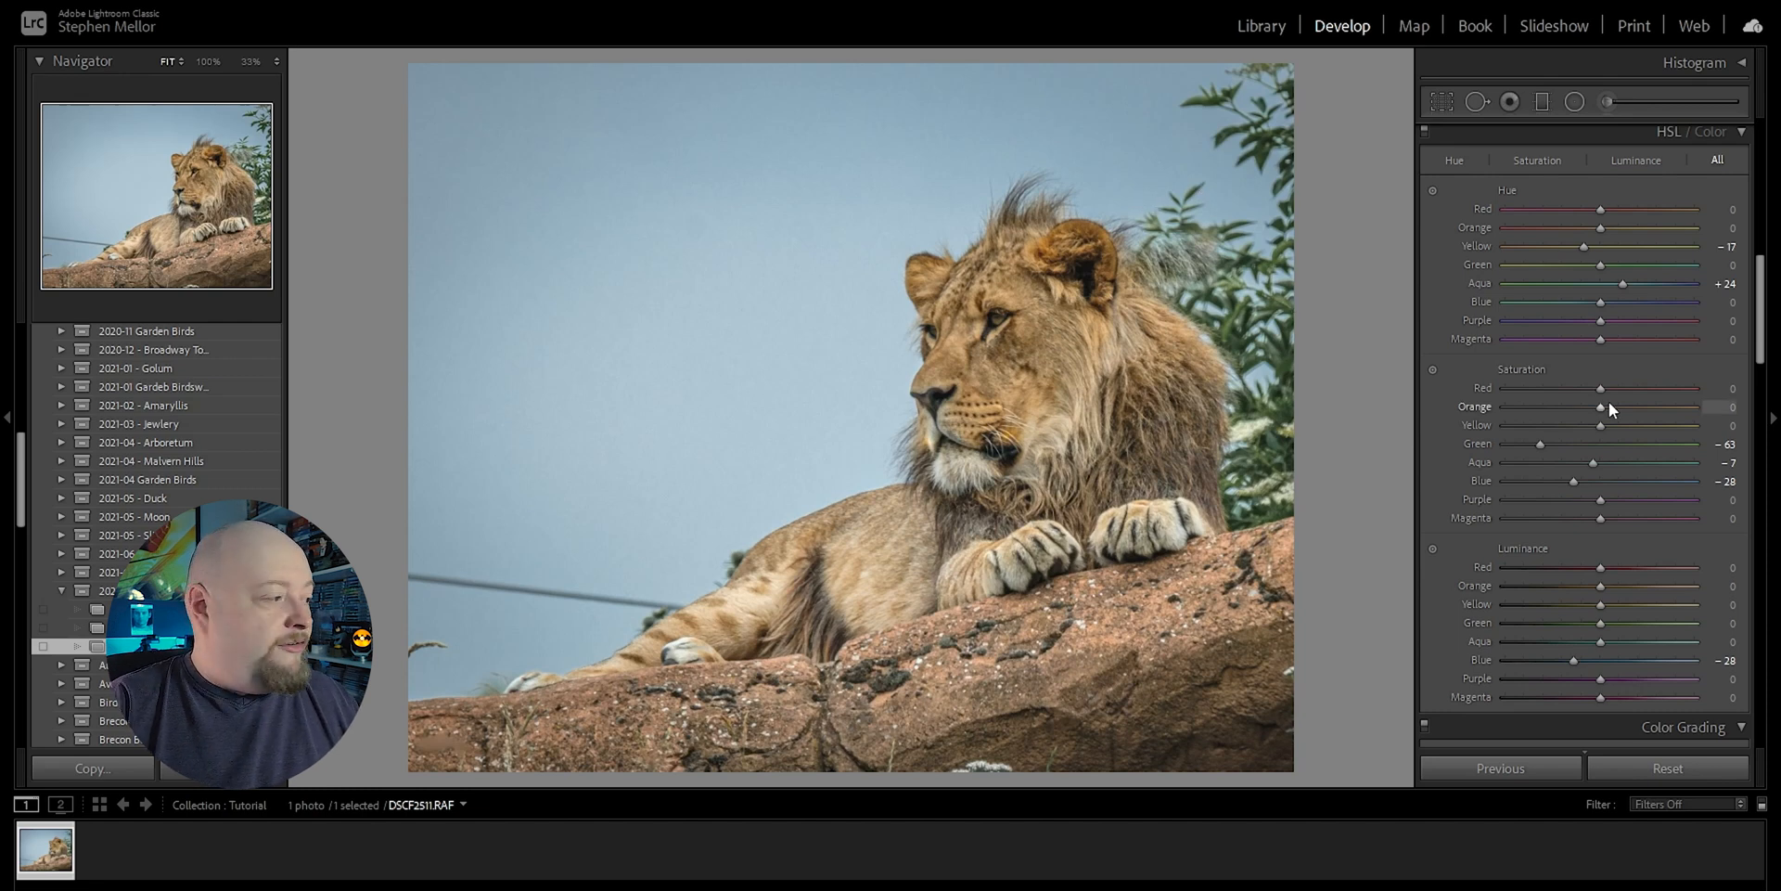
Review the Color Grading, sharpening with its masking, lens correction, transform and post-crop vignetting settings
drag(1763, 307, 1759, 360)
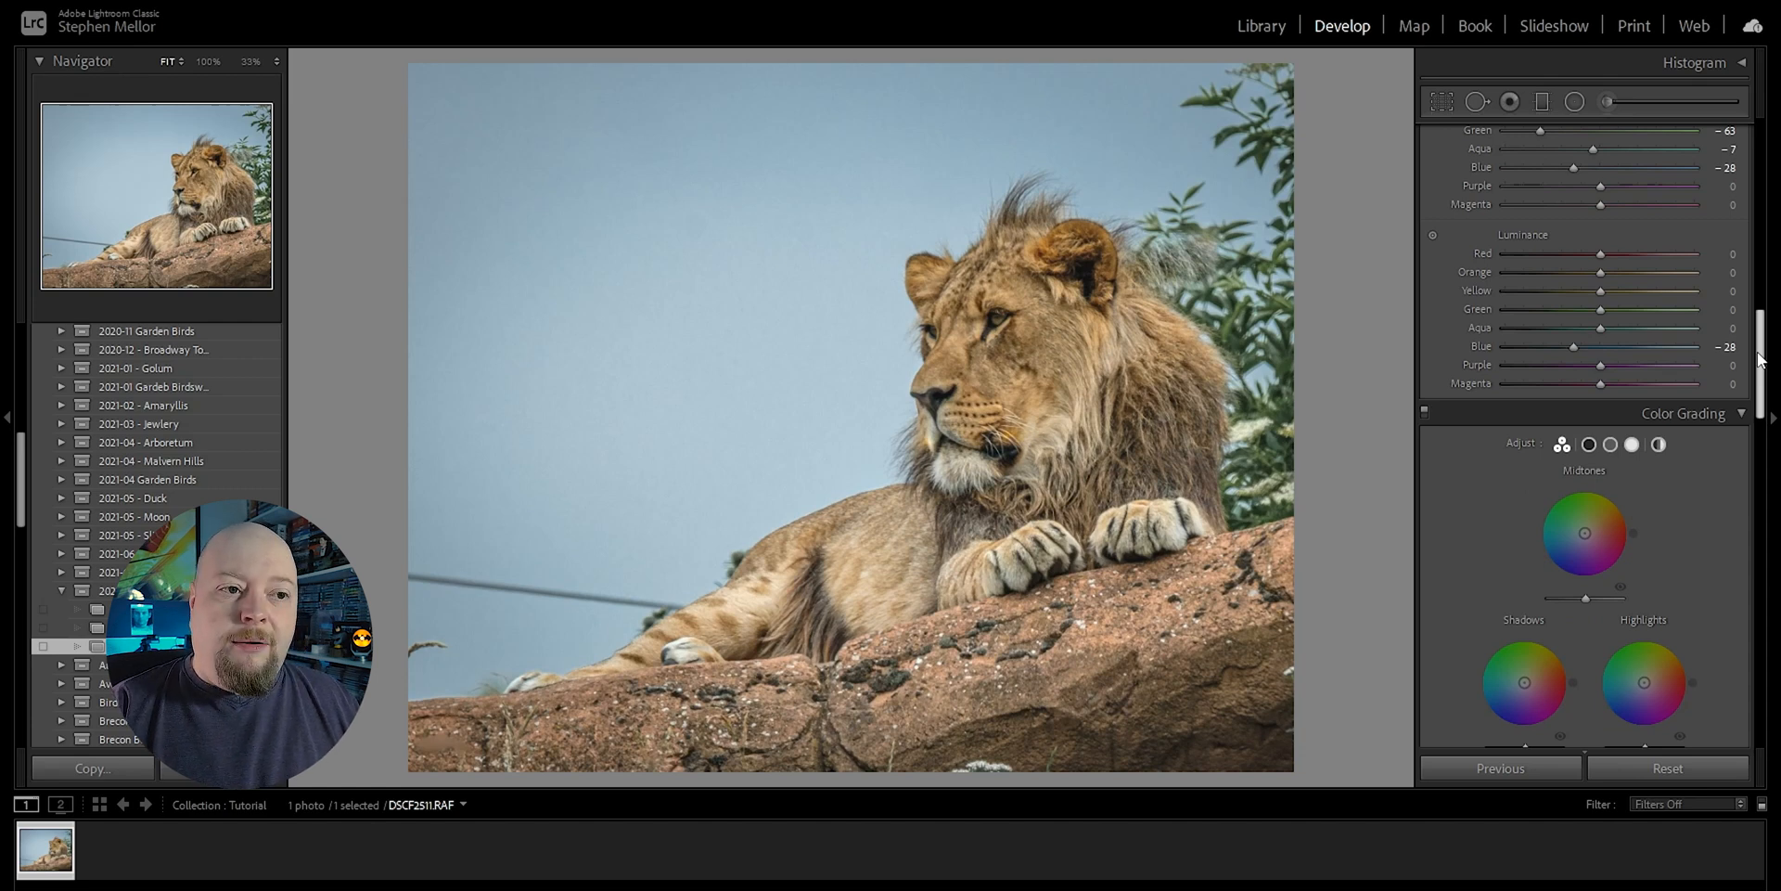
drag(1759, 360, 1755, 449)
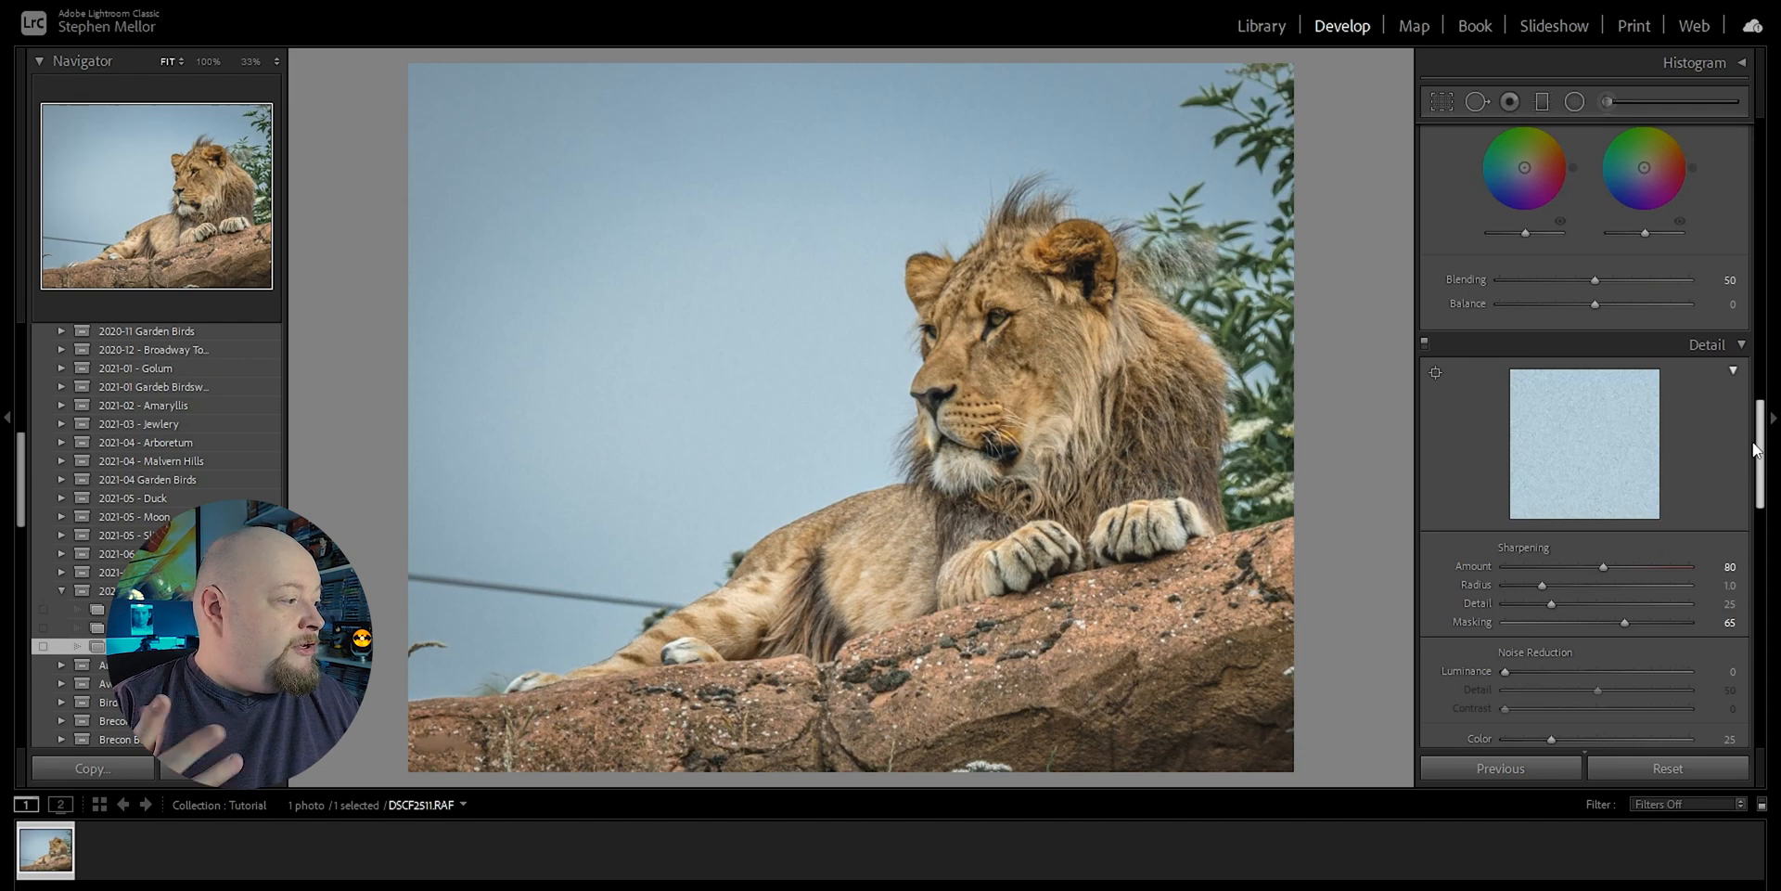
drag(1753, 450, 1754, 478)
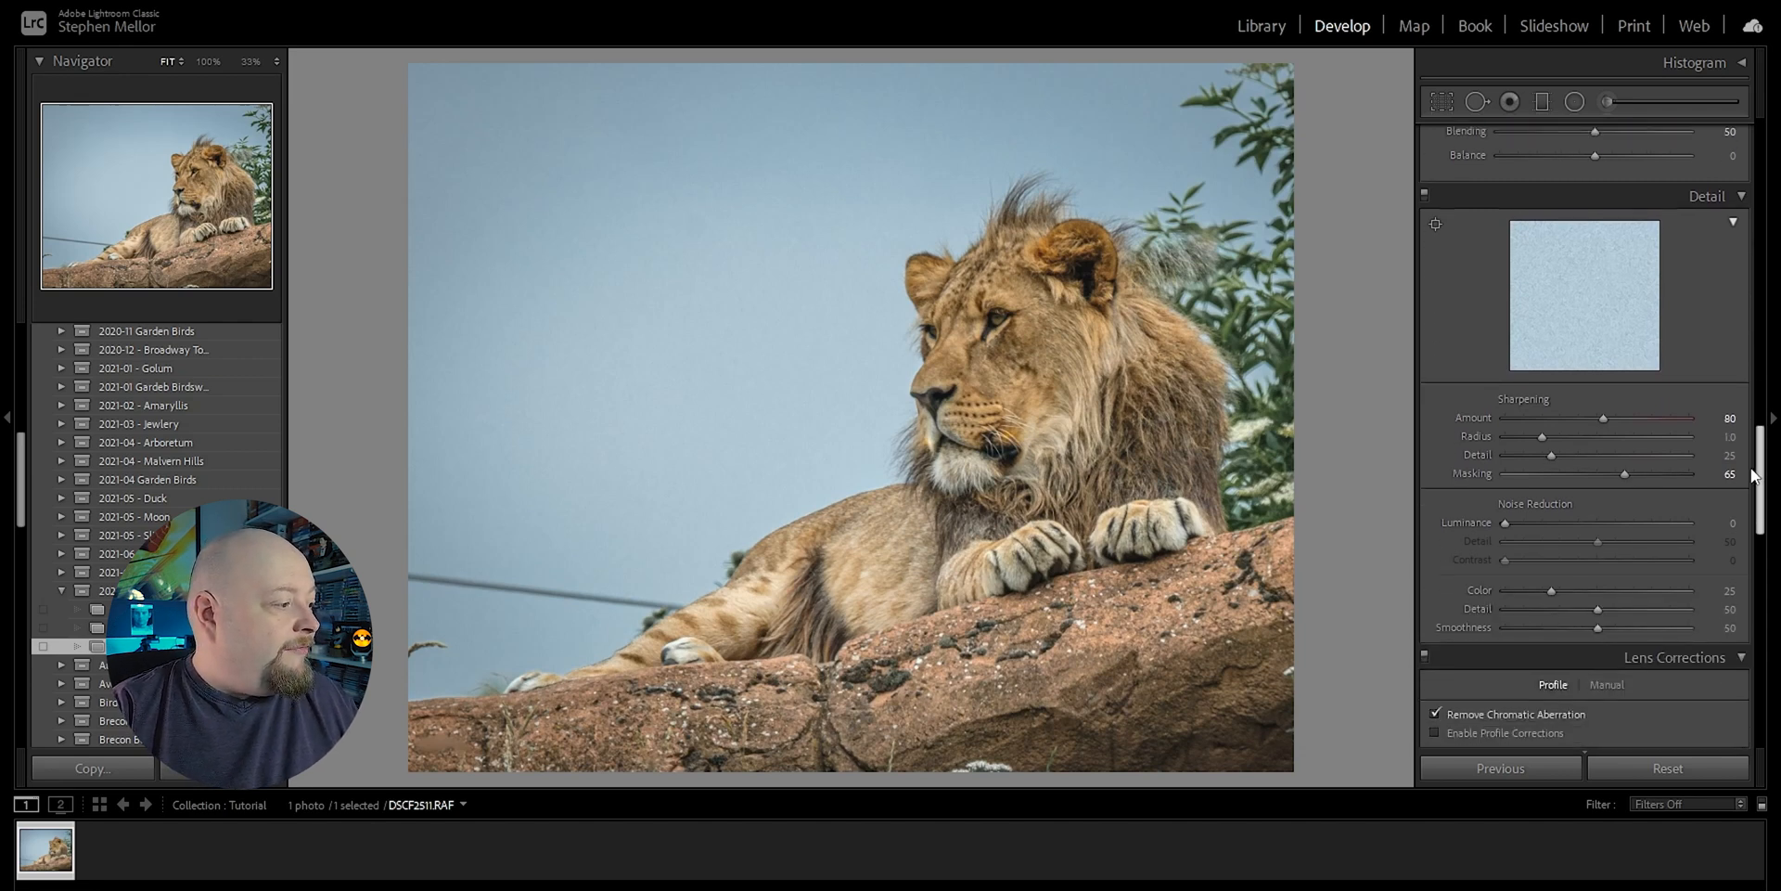
alt+click(1622, 474)
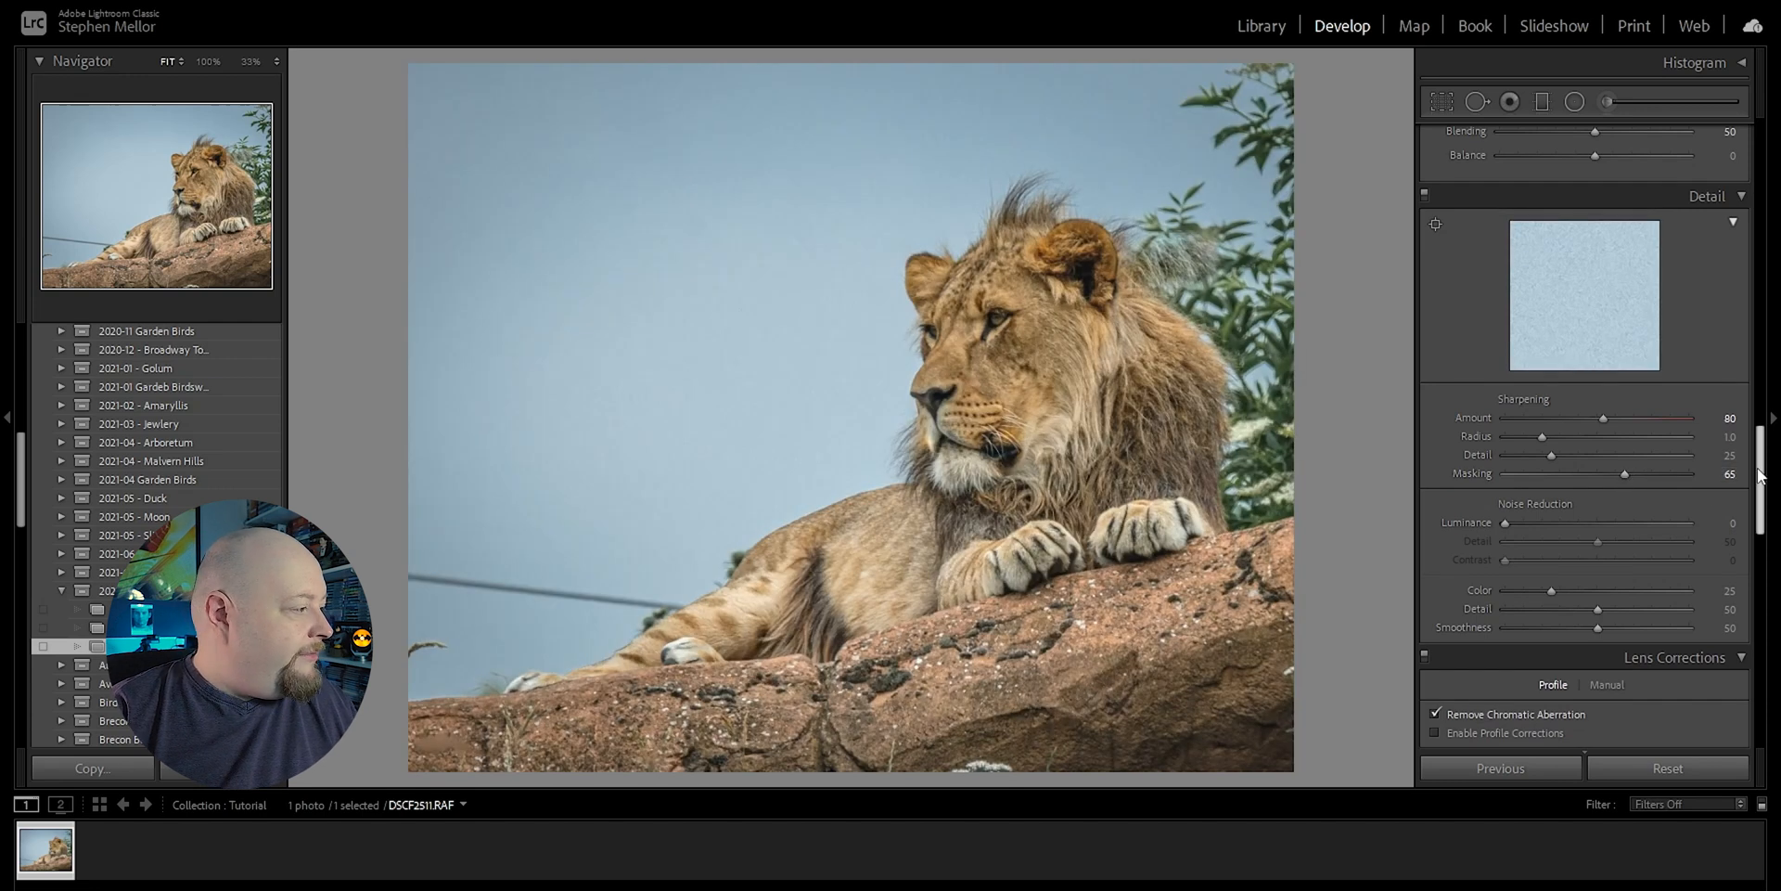
drag(1757, 475, 1753, 626)
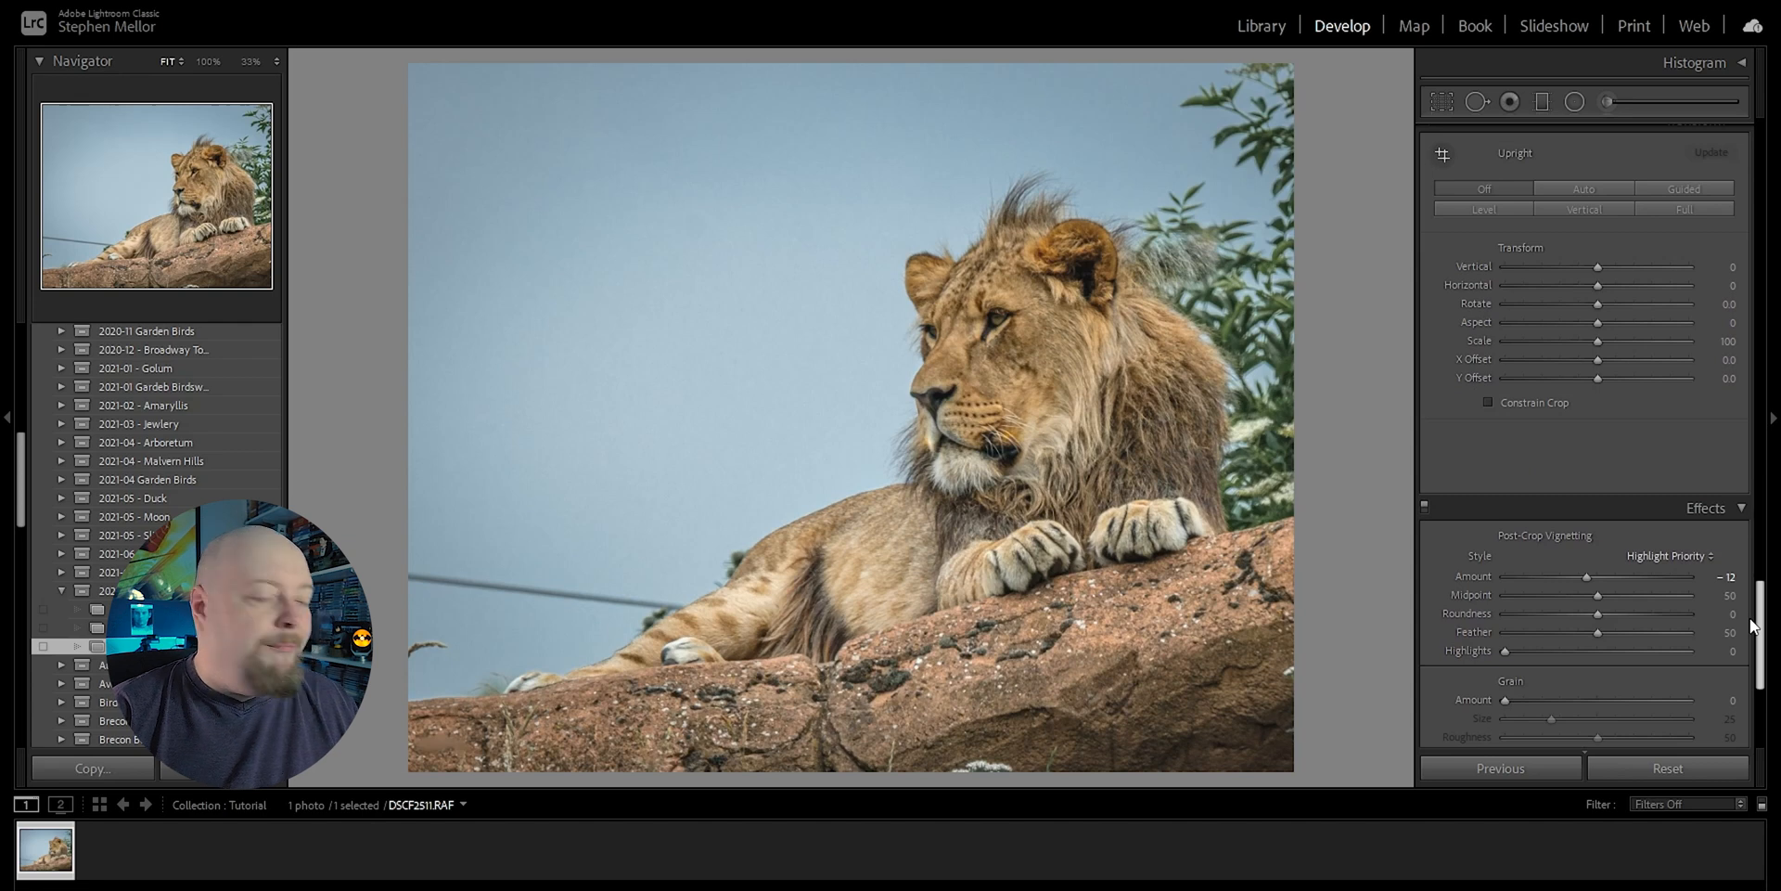
drag(1754, 627, 1751, 644)
scroll(1759, 216, up, 10)
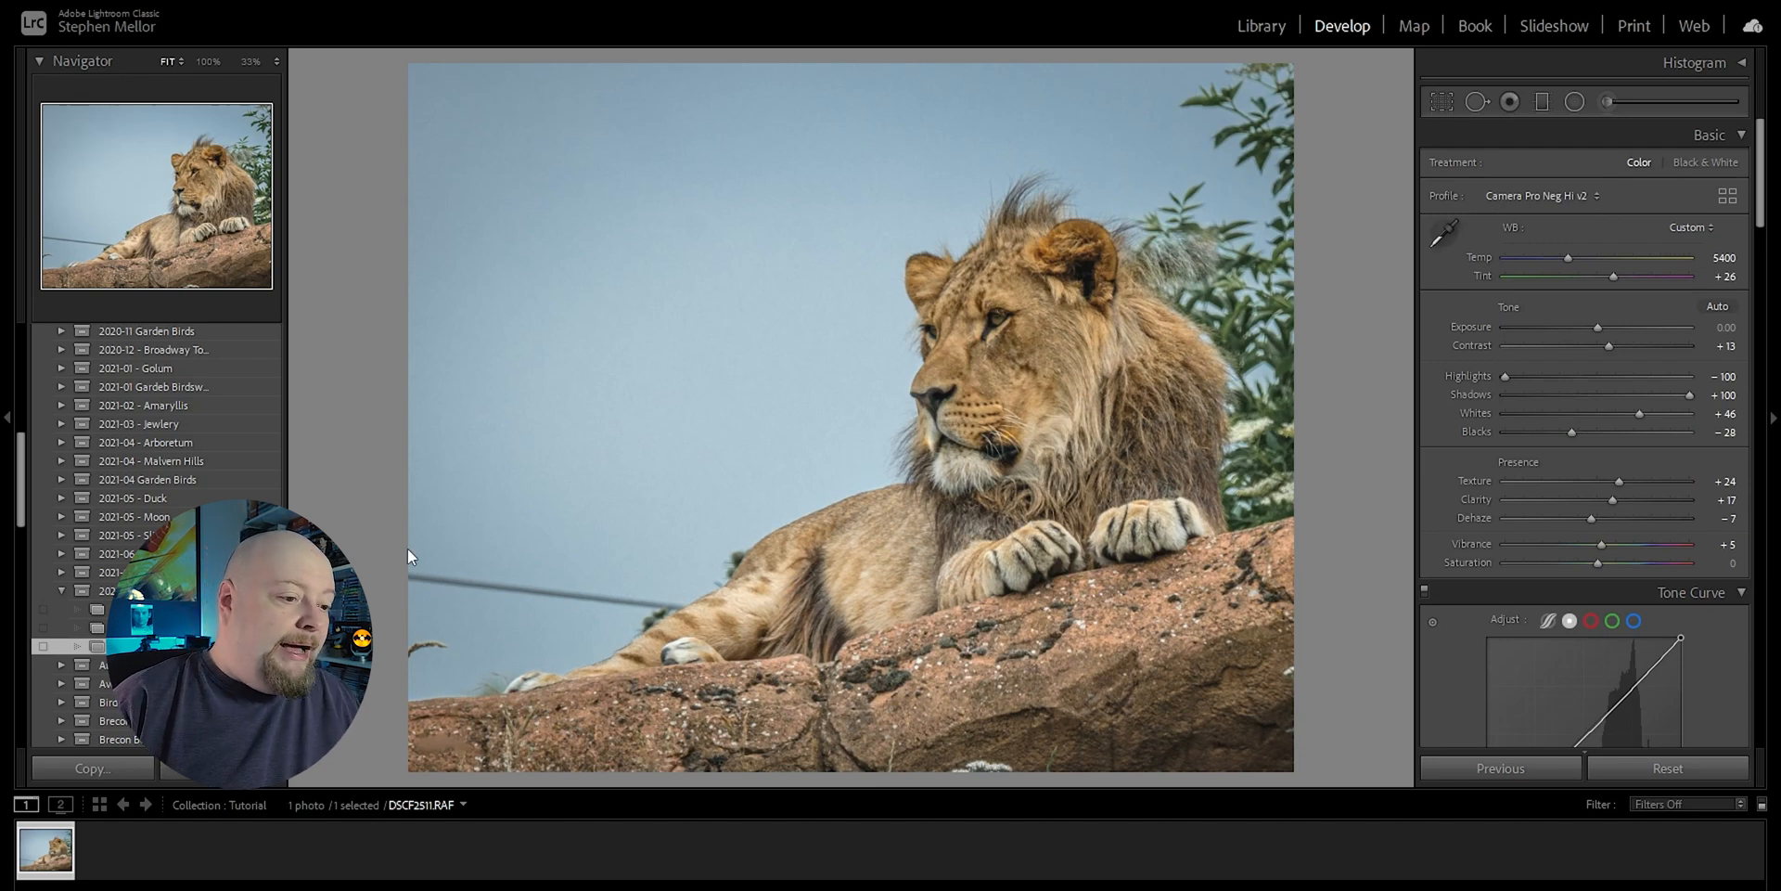
View the finished lion composite DSCF2497-Enhanced-Edit.tif in the Edit collection, and return to the Tutorial collection
click(56, 609)
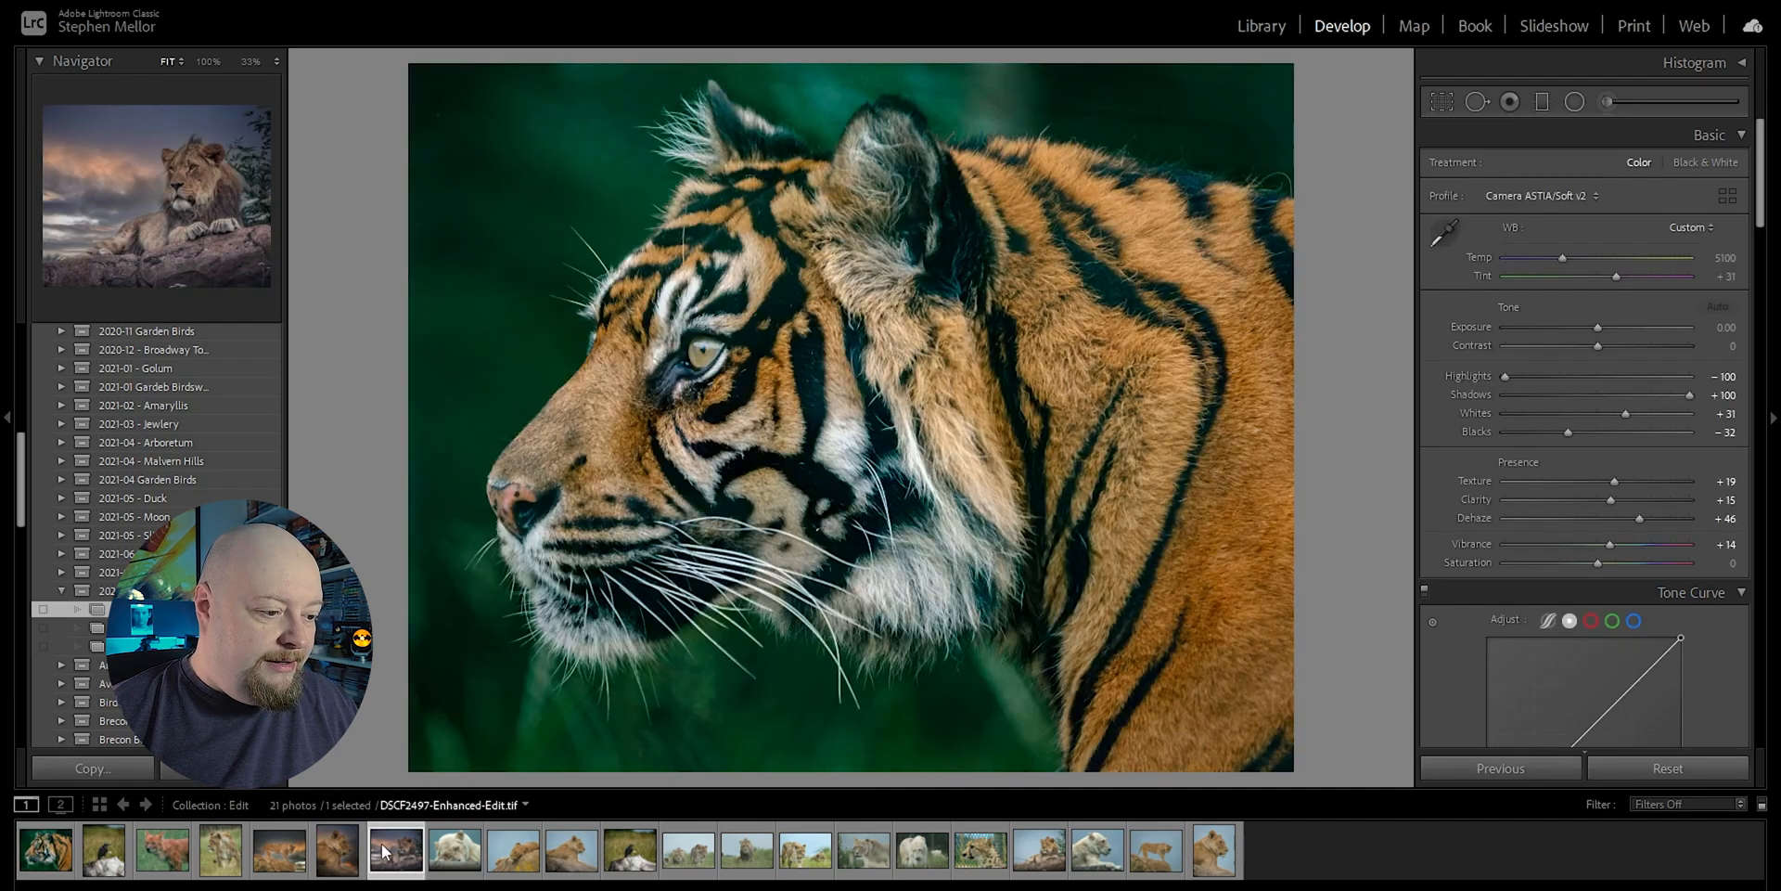
click(385, 852)
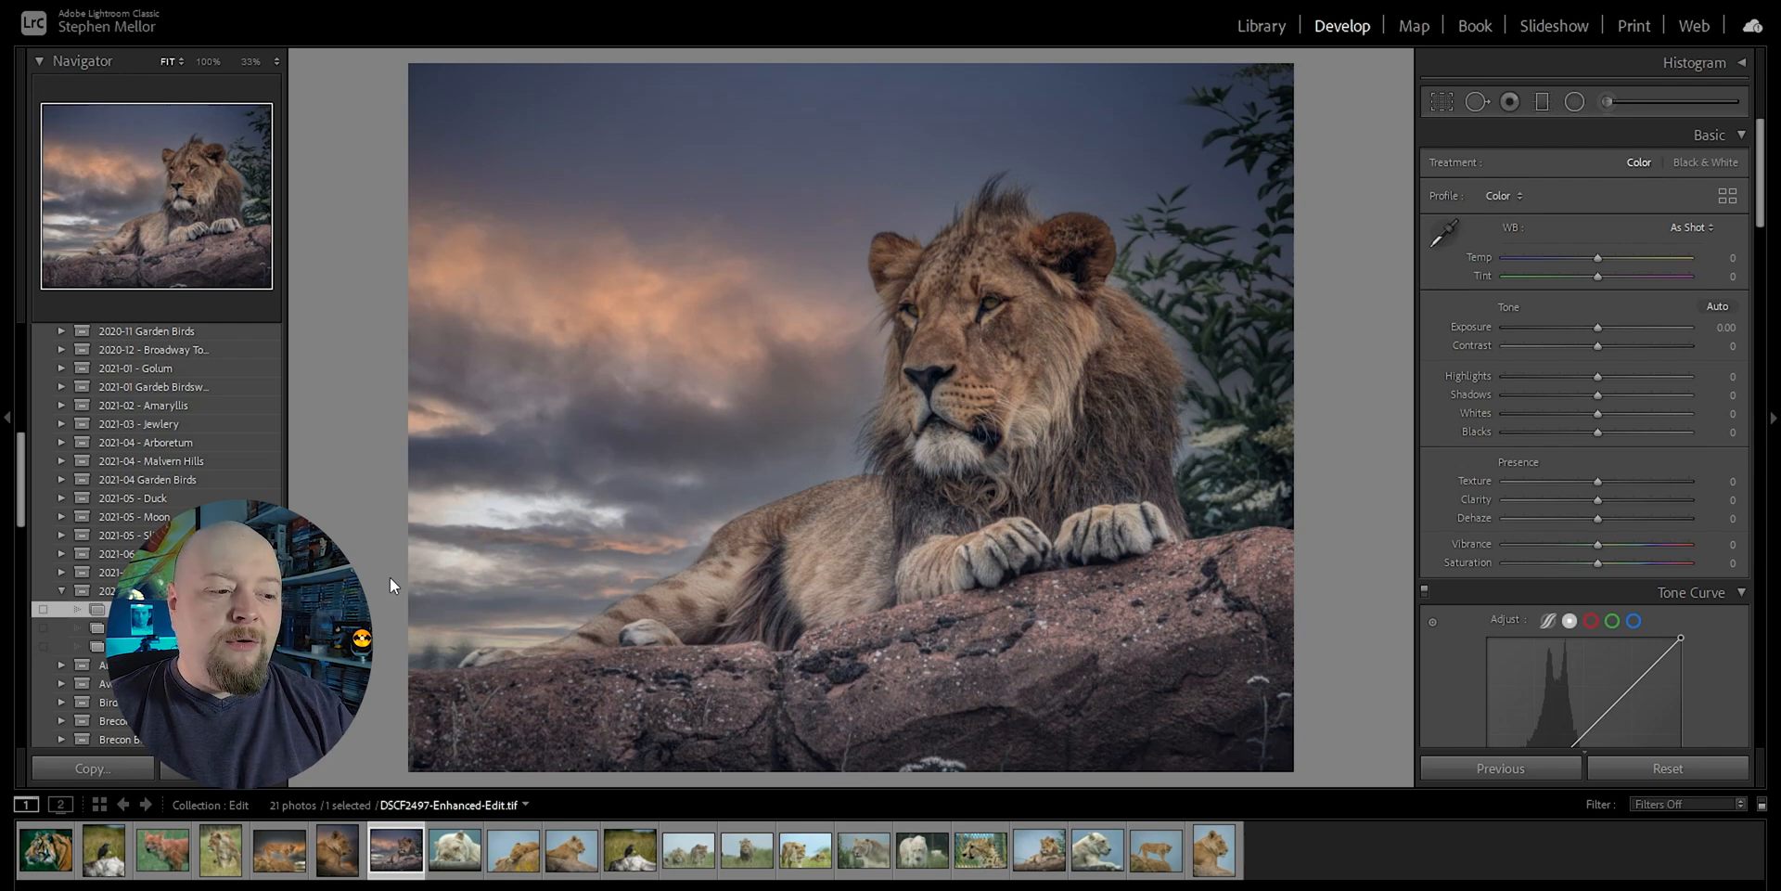
click(213, 645)
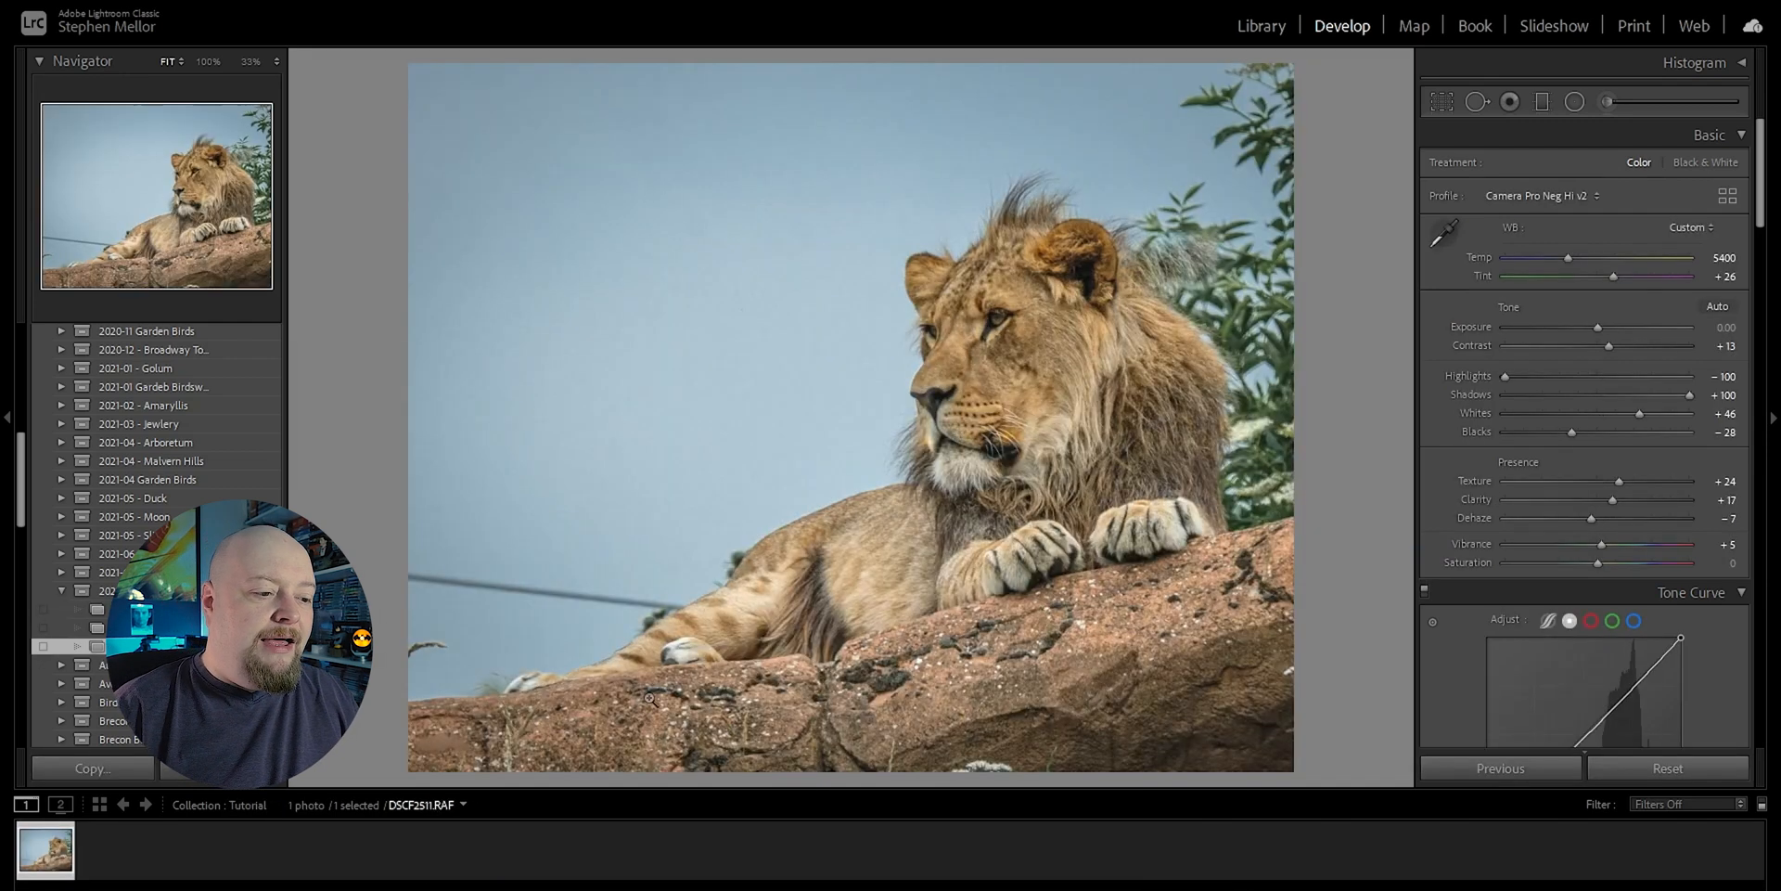
Send the lion photo DSCF2511.RAF to Adobe Photoshop 2021 for editing
right_click(28, 863)
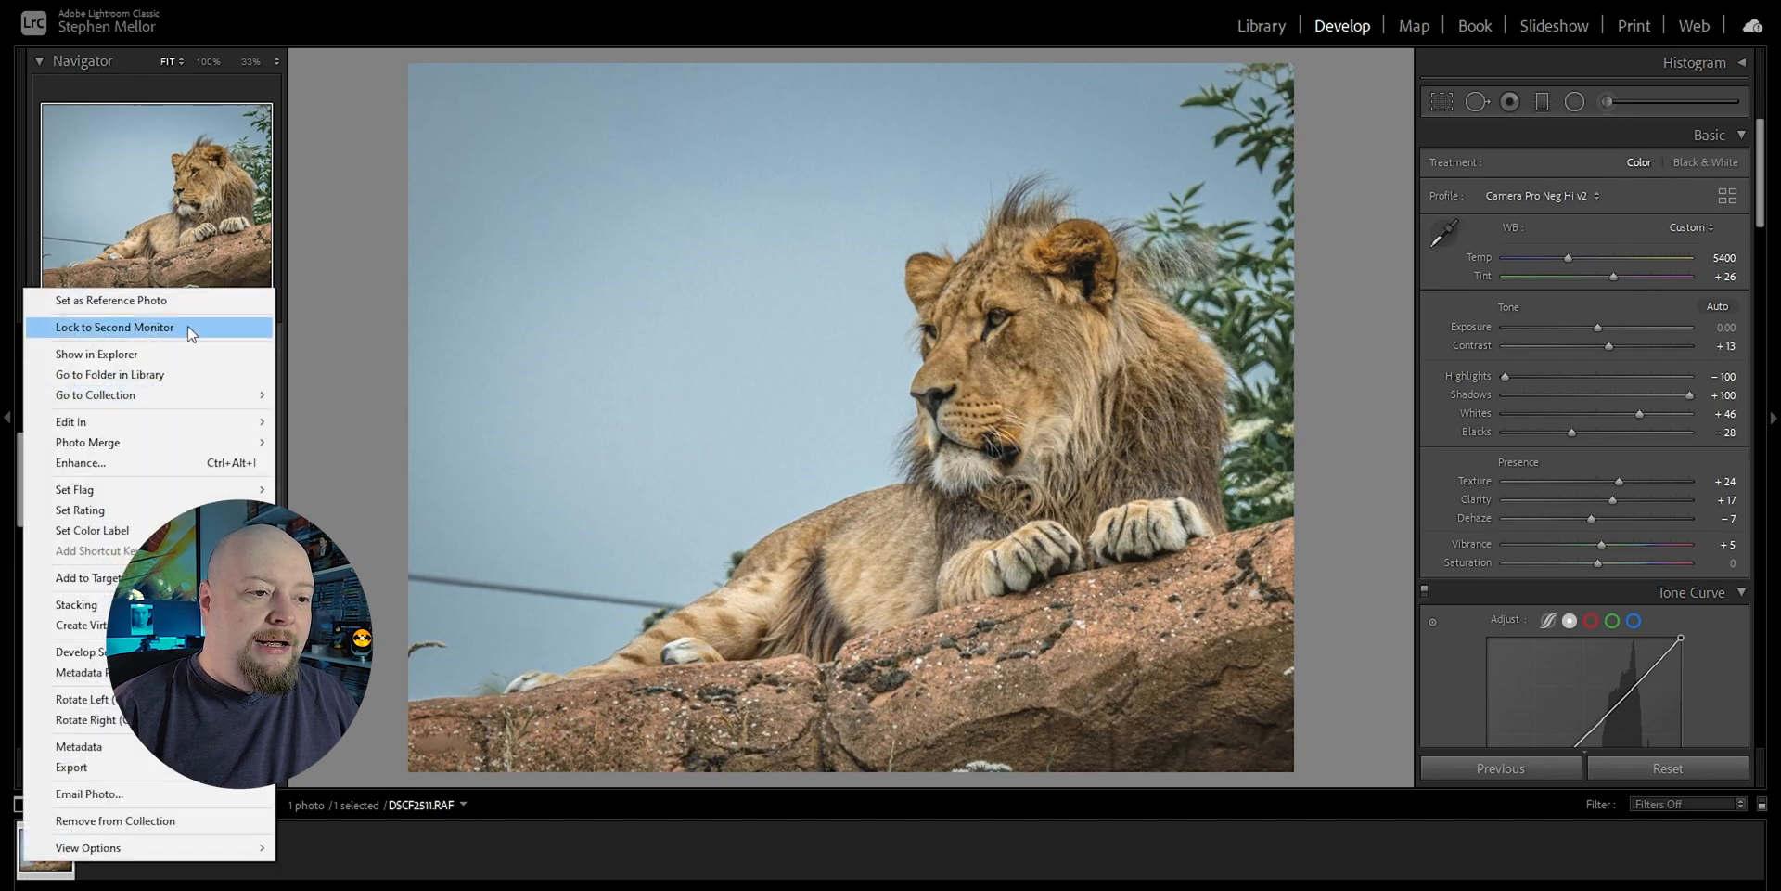
mouse_move(180, 415)
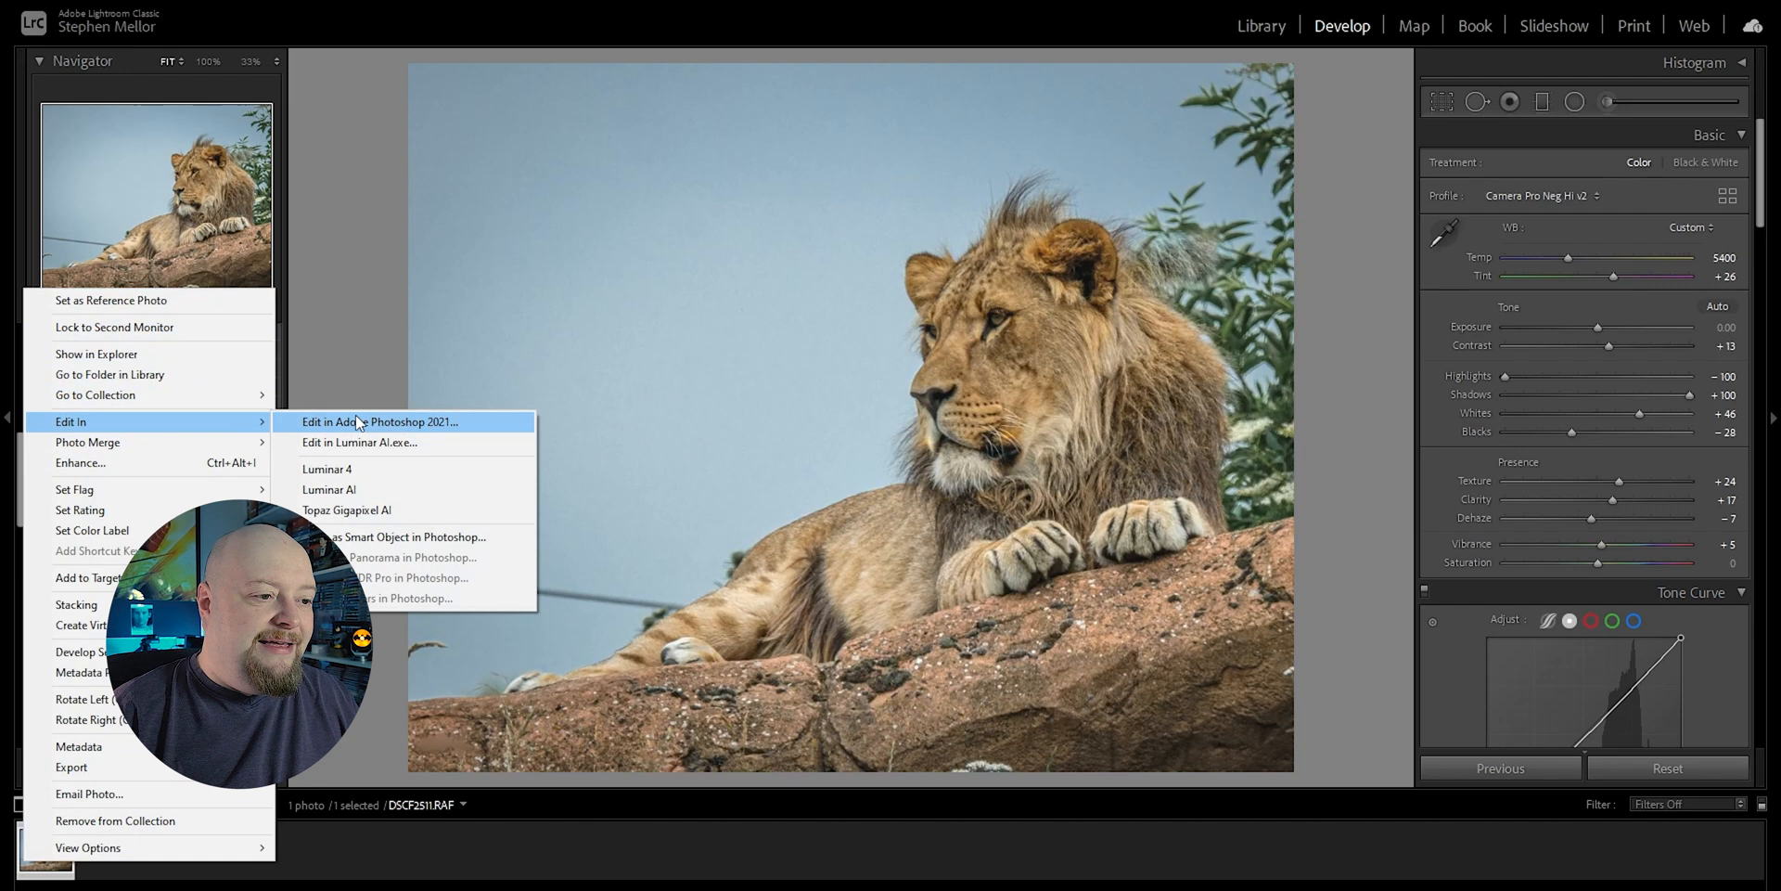
click(440, 421)
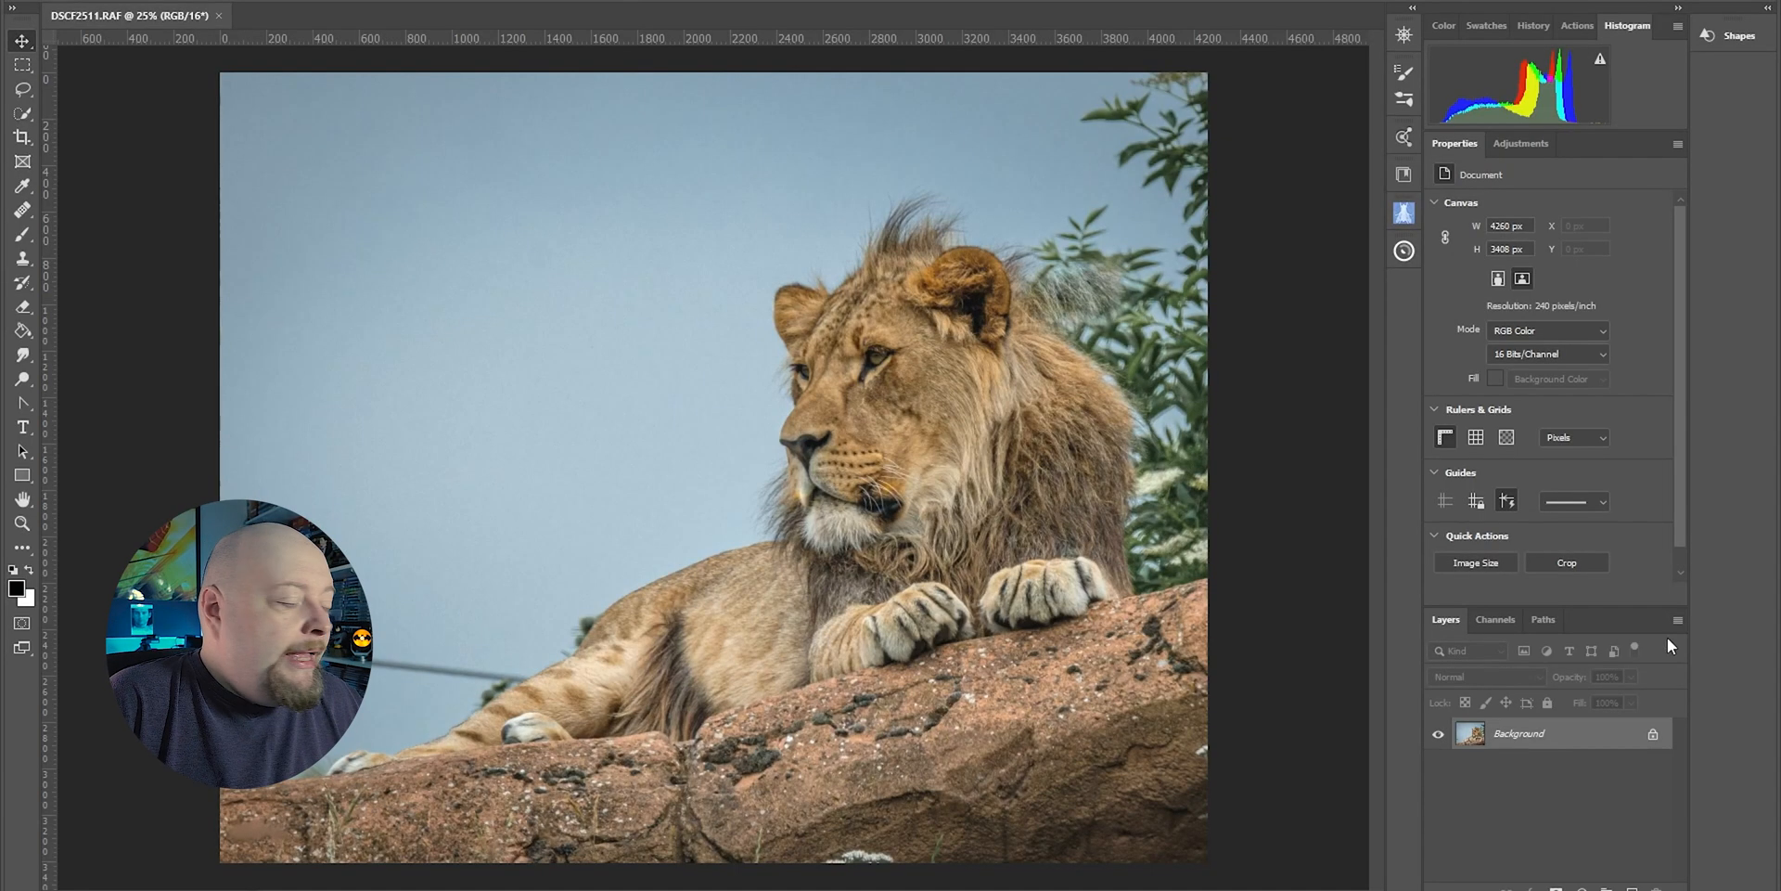
Duplicate the Background layer within the same document and hide the original layer
right_click(1573, 733)
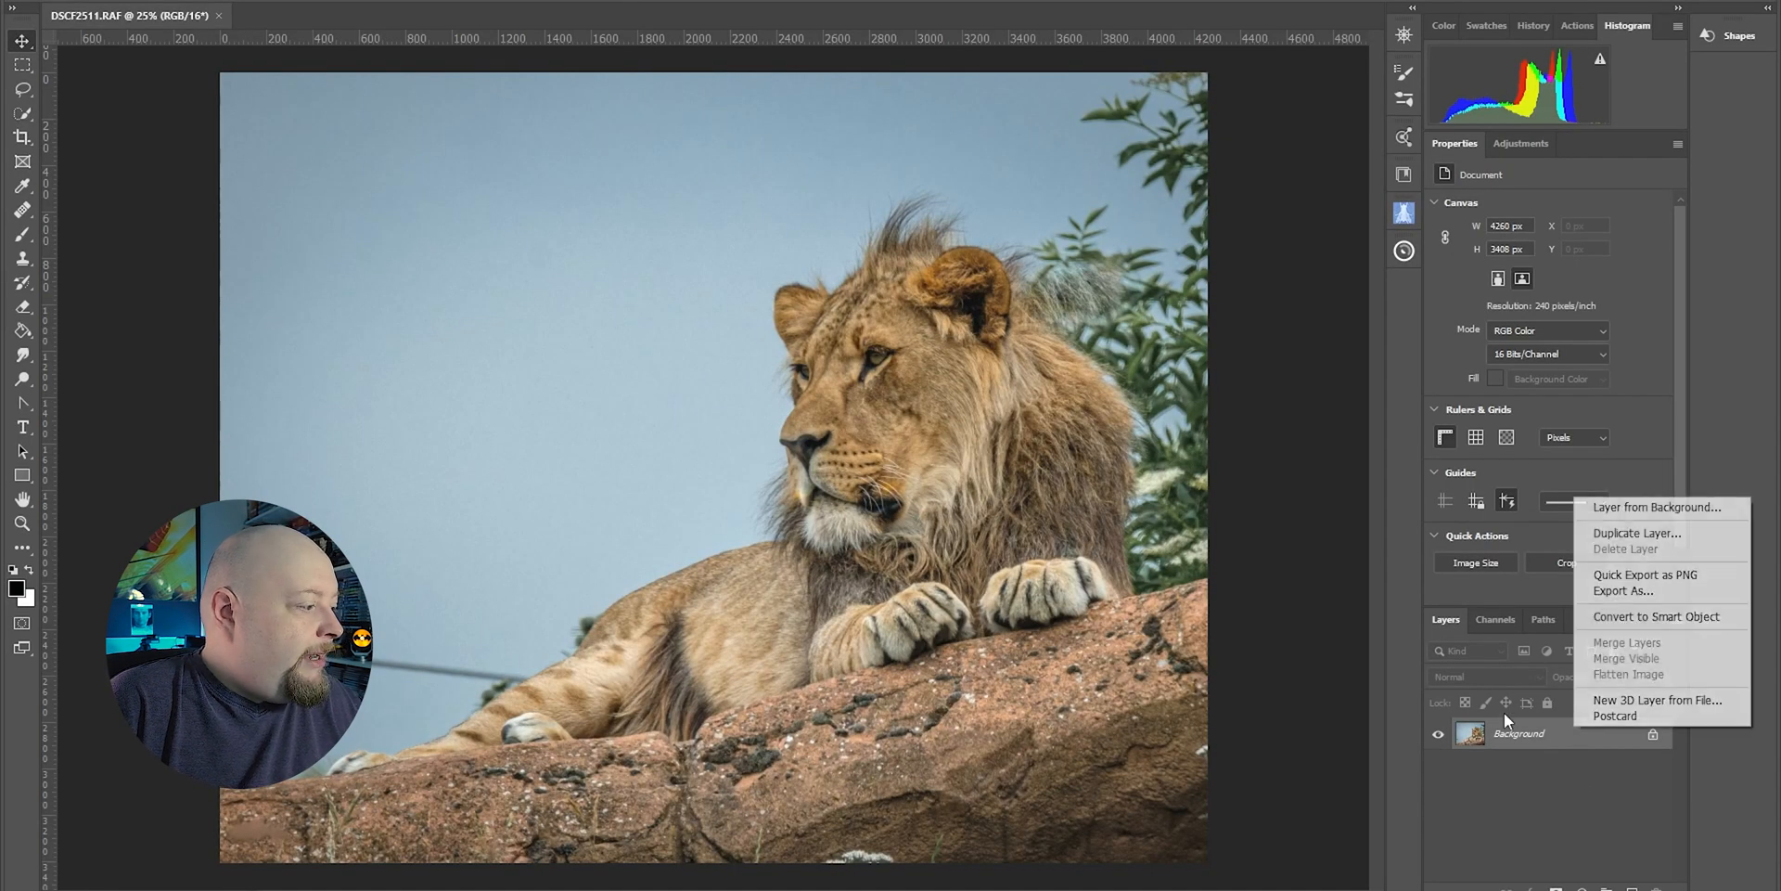
click(1651, 540)
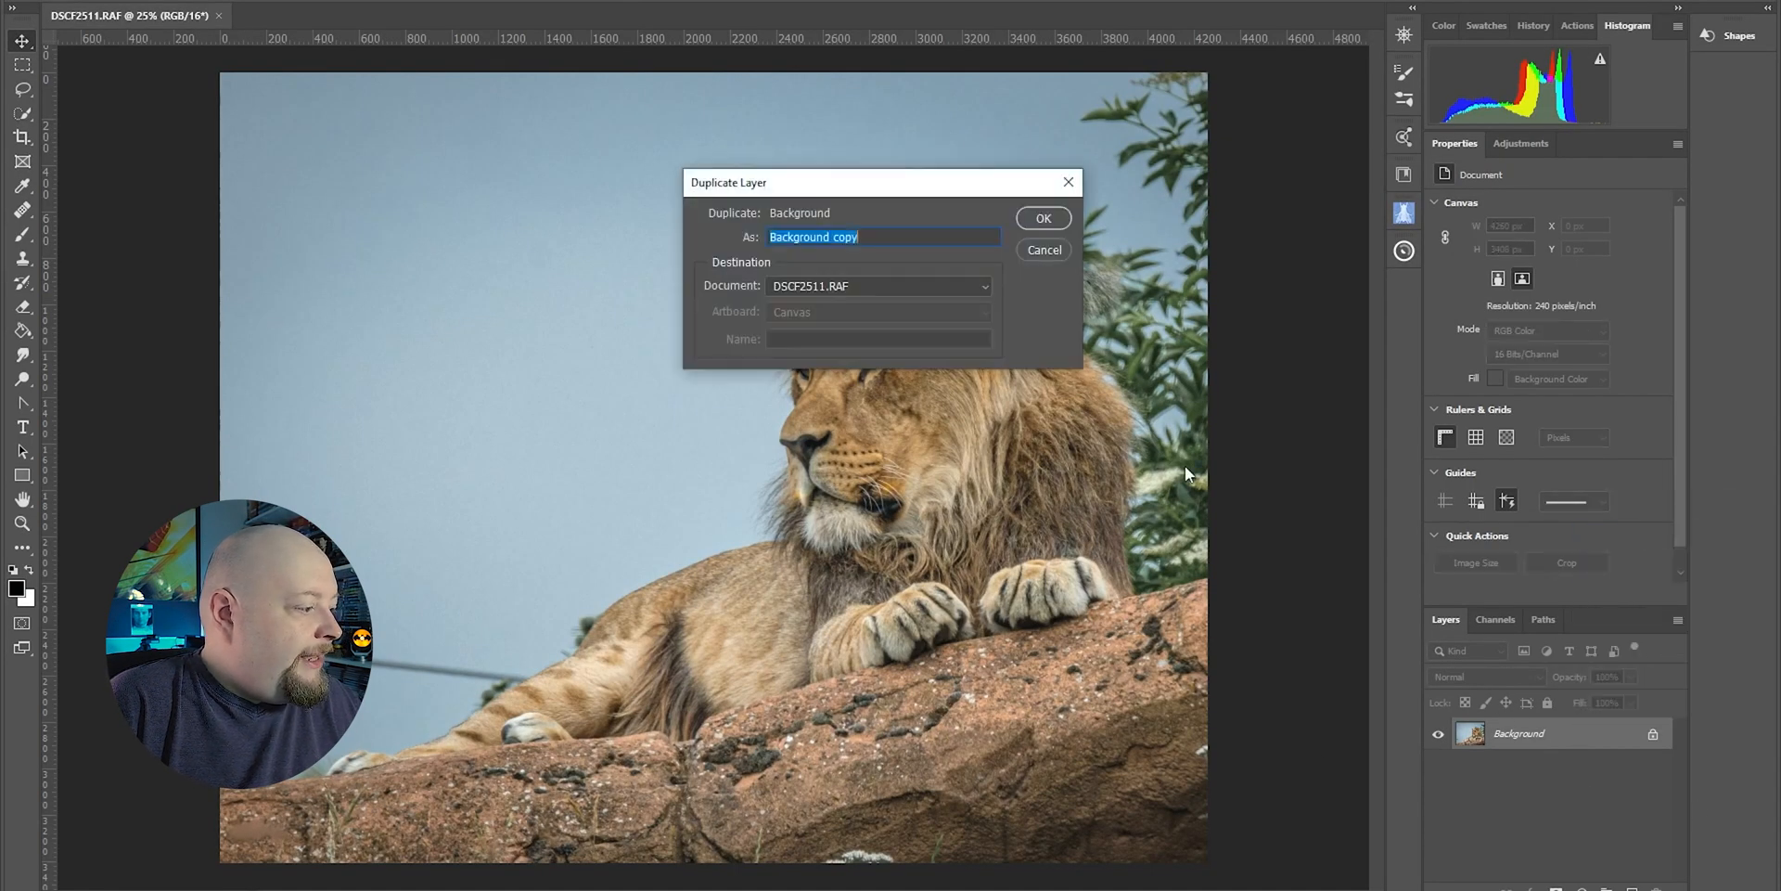
click(1044, 219)
click(1438, 767)
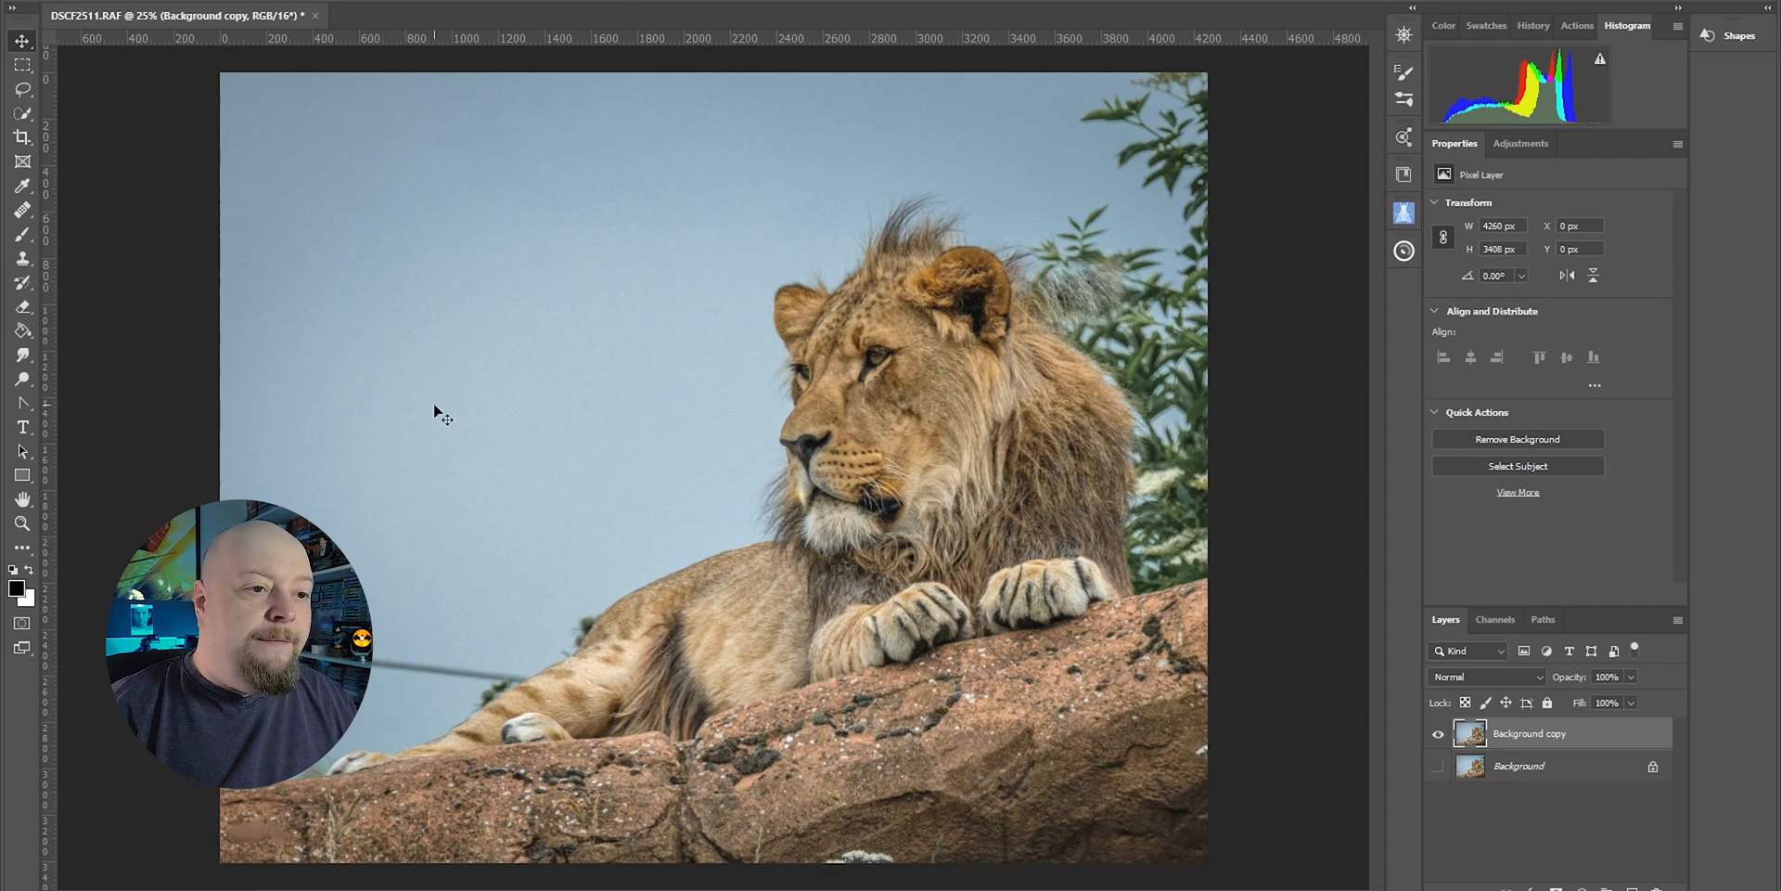
Remove the wire from the sky beside the lion's hind leg with the Clone Stamp tool
right_click(24, 258)
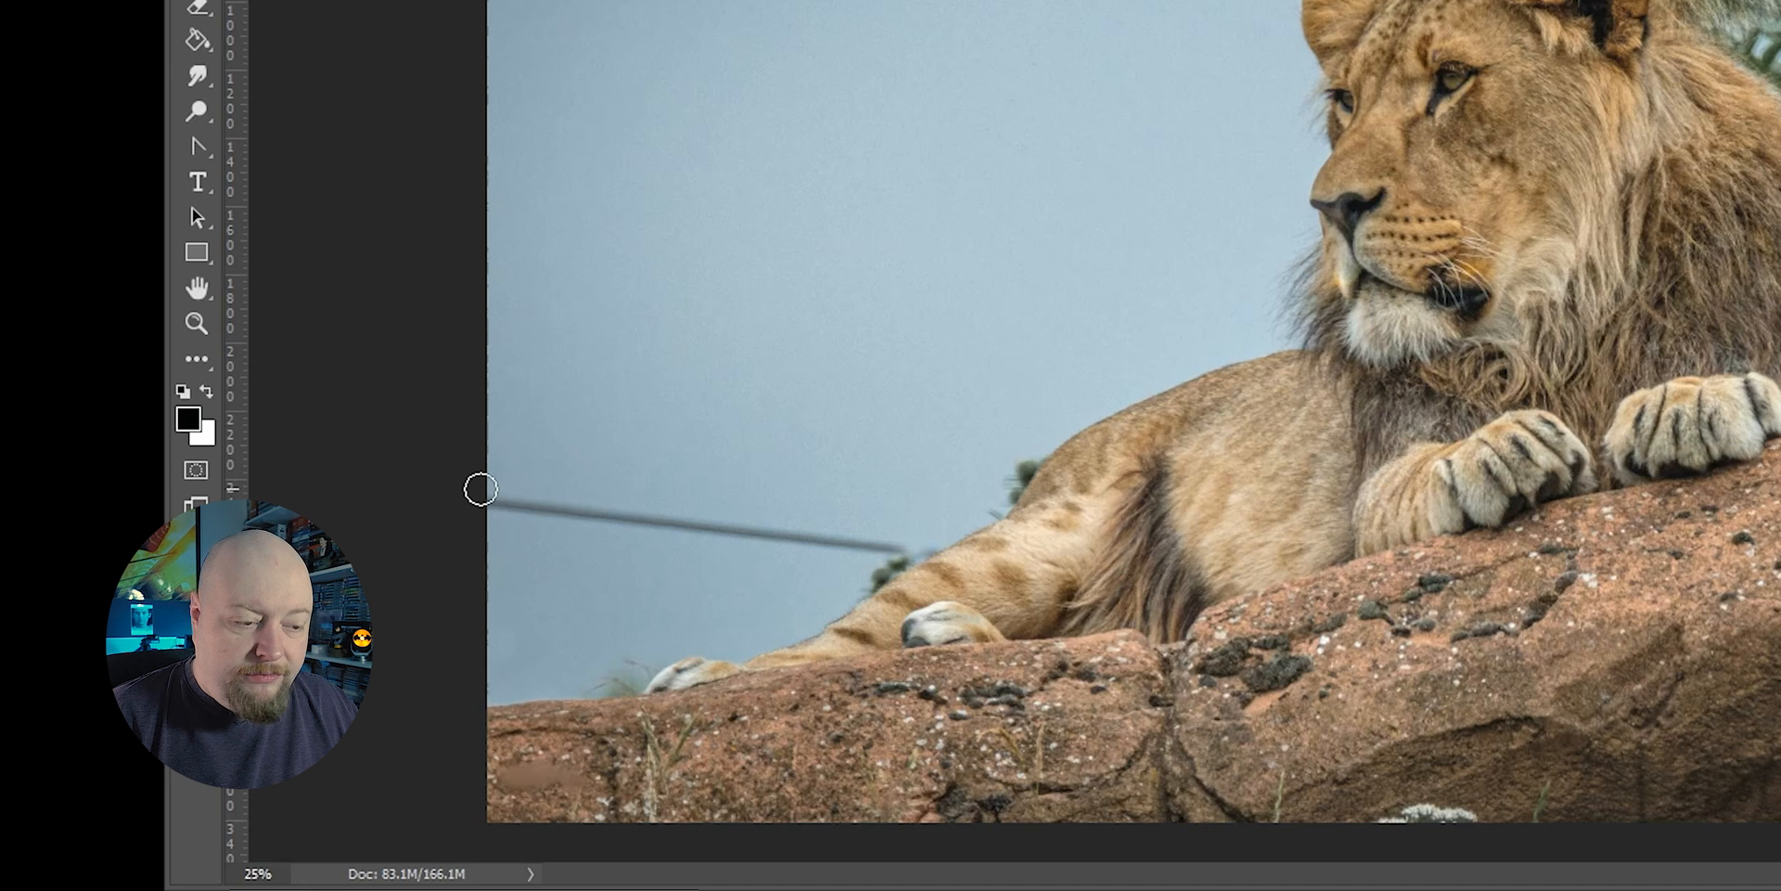
shift+click(480, 500)
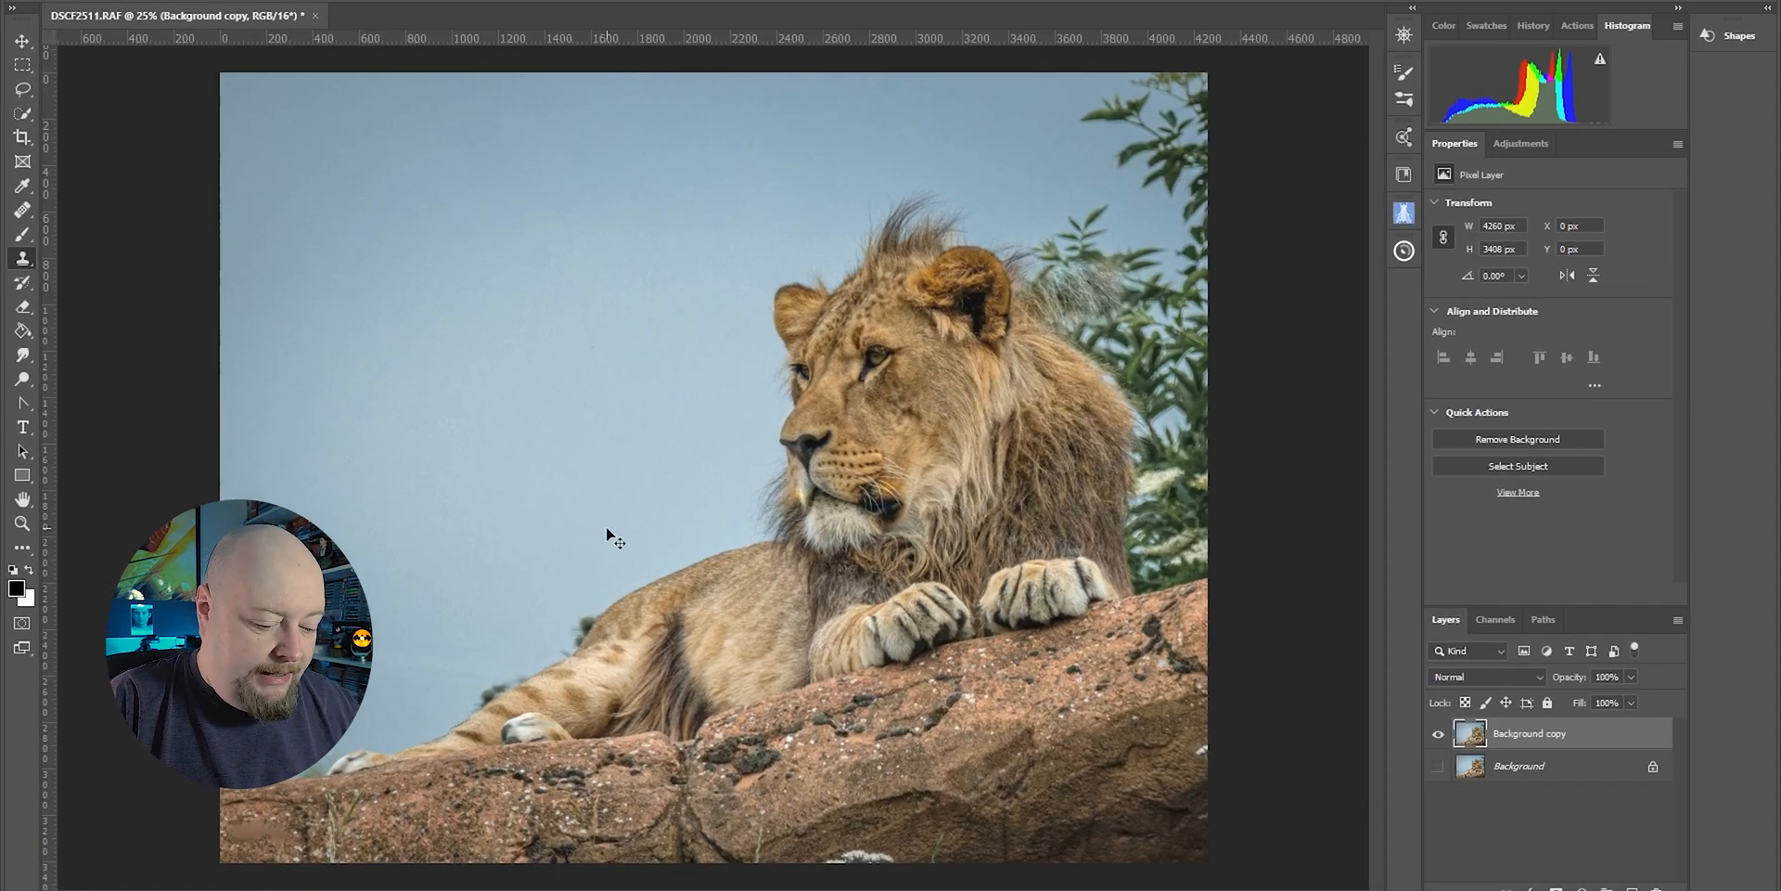
Try an enlarged healing brush on the foliage sprig along the lion's back, and undo the result
key(ctrl+plus)
key(ctrl+plus)
key(ctrl+plus)
key(ctrl+plus)
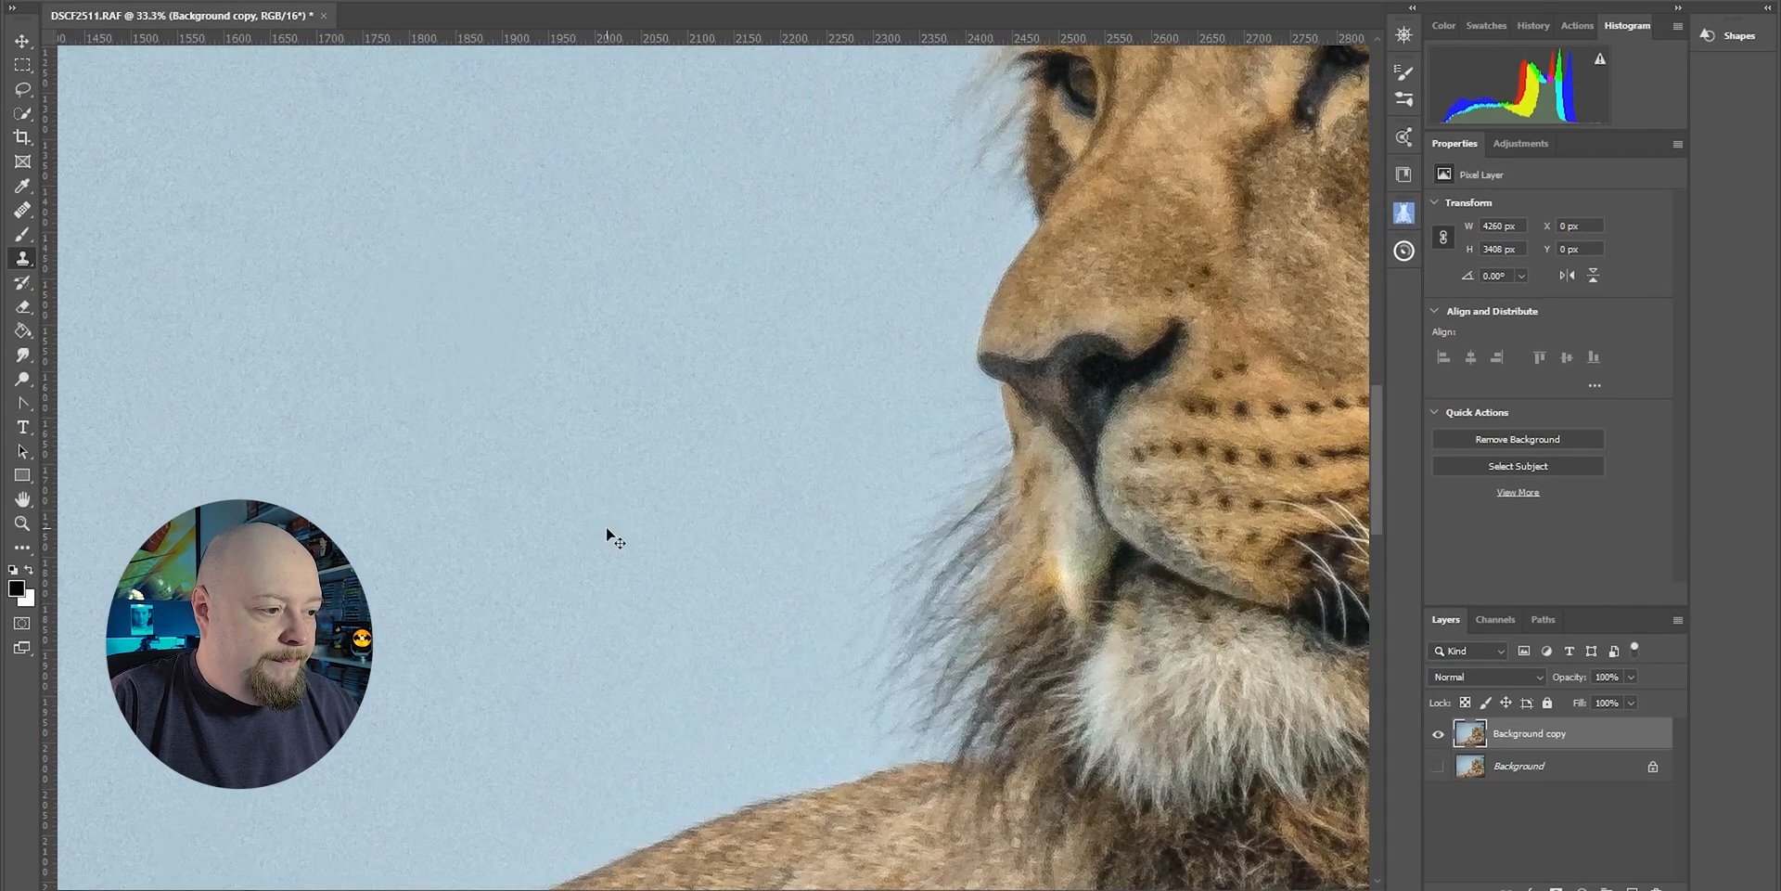
key(ctrl+plus)
drag(418, 668, 707, 262)
drag(576, 564, 745, 174)
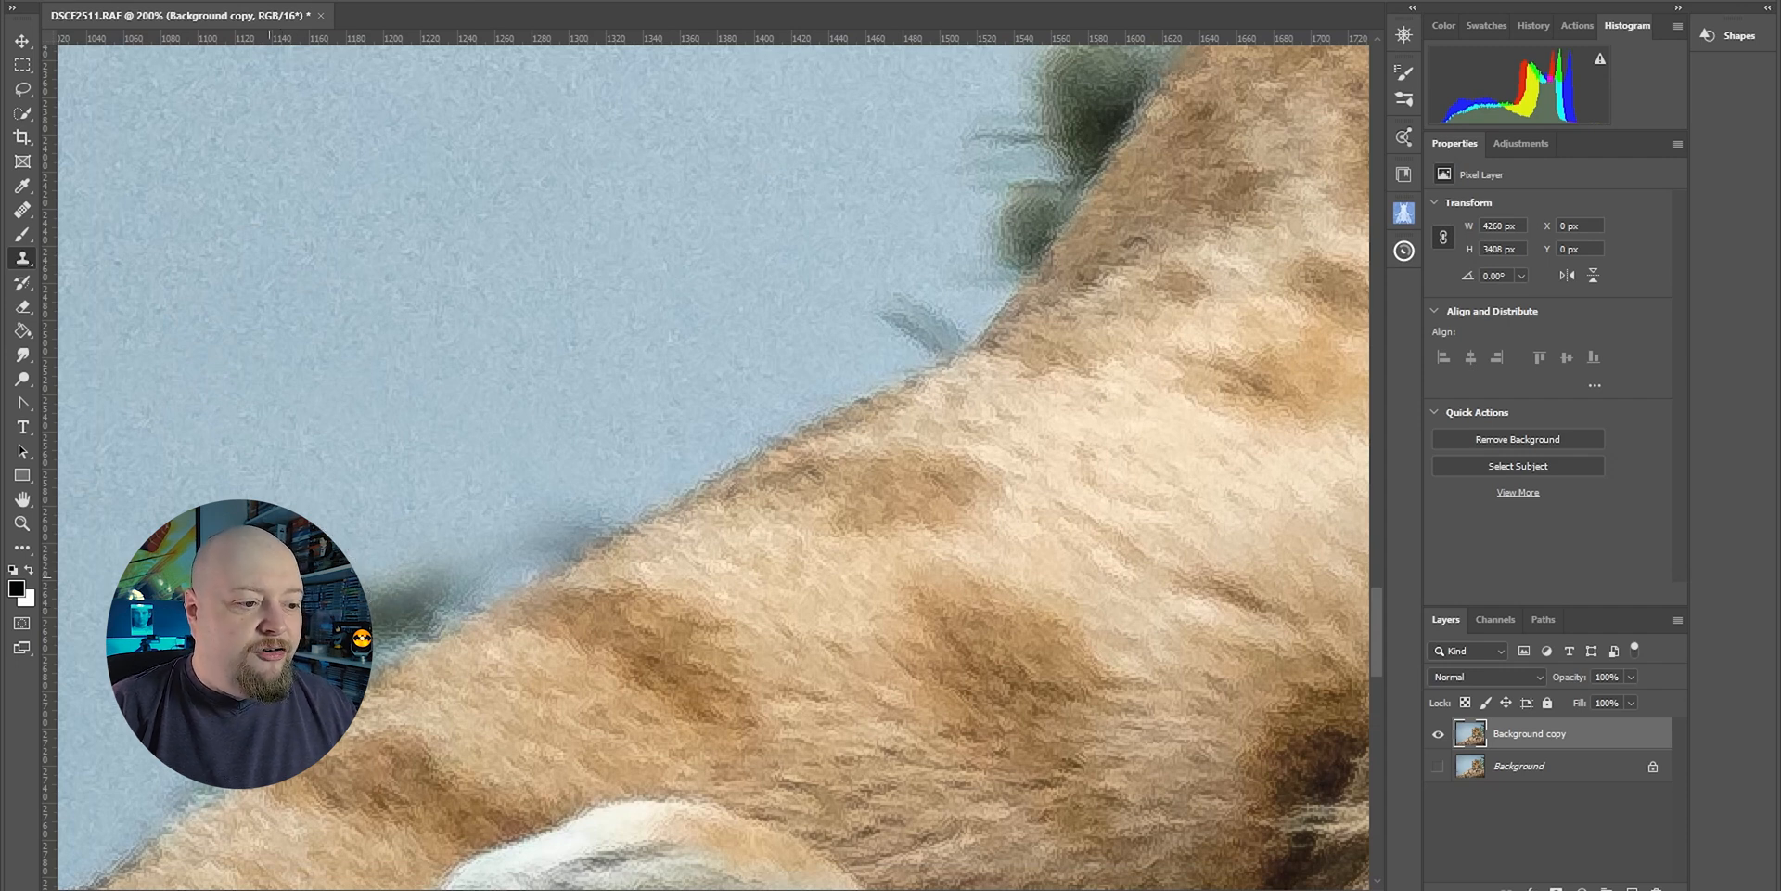
click(21, 210)
key(bracketright)
key(bracketright)
key(bracketright)
key(bracketright)
key(bracketright)
key(bracketright)
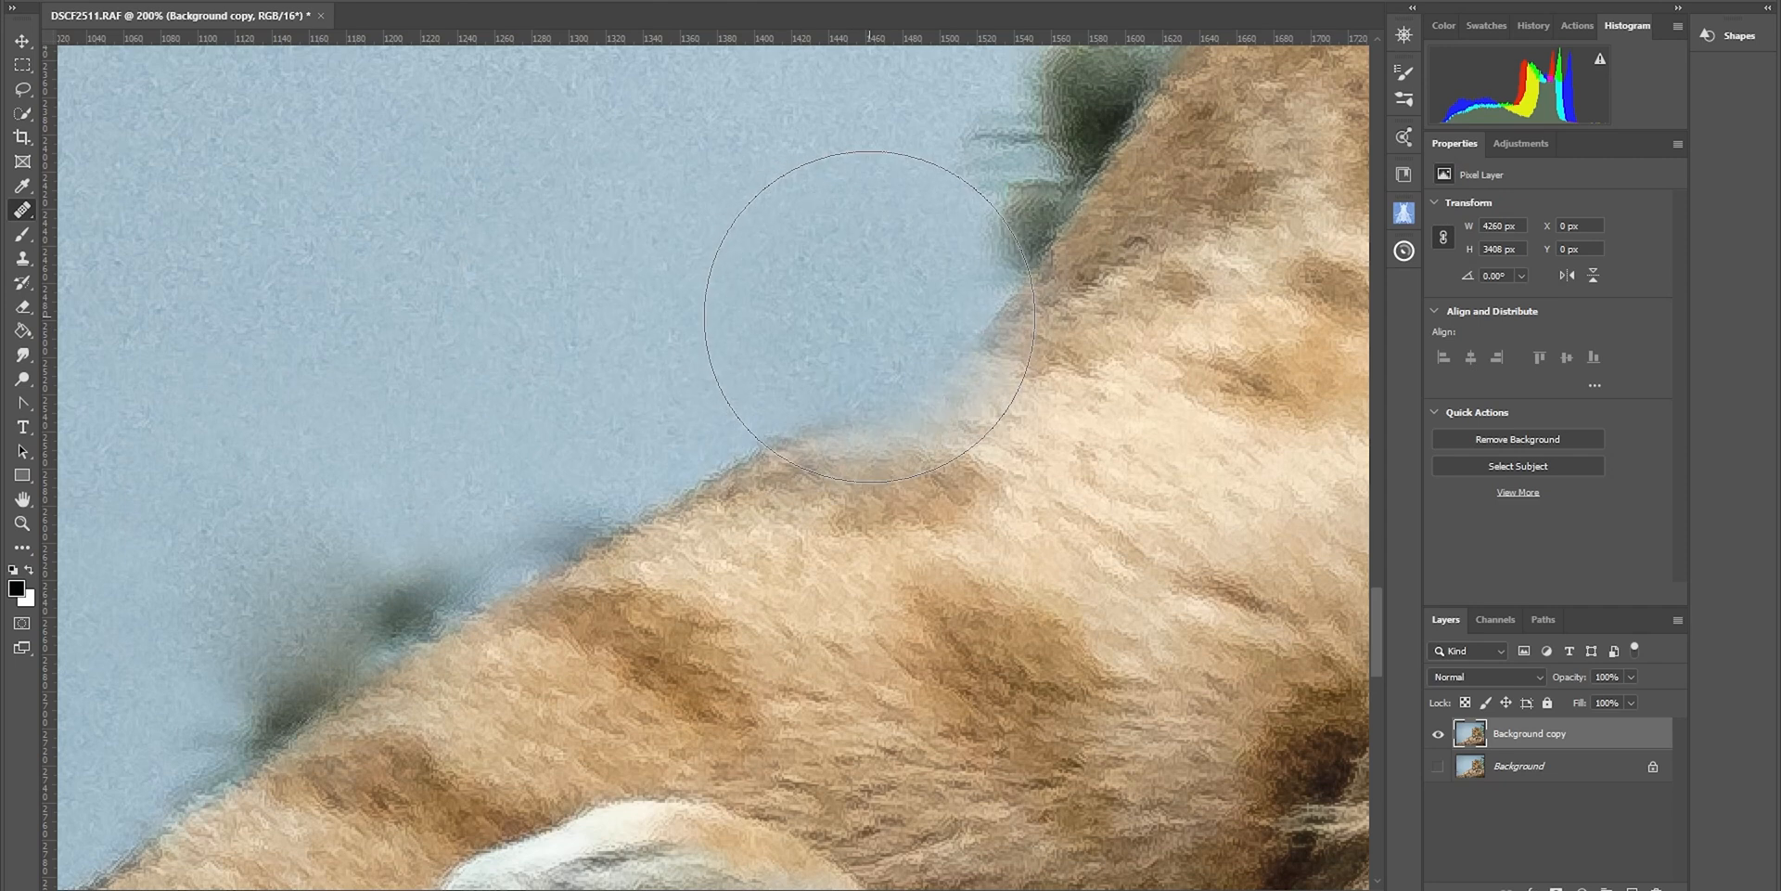
click(847, 648)
click(516, 832)
key(ctrl+z)
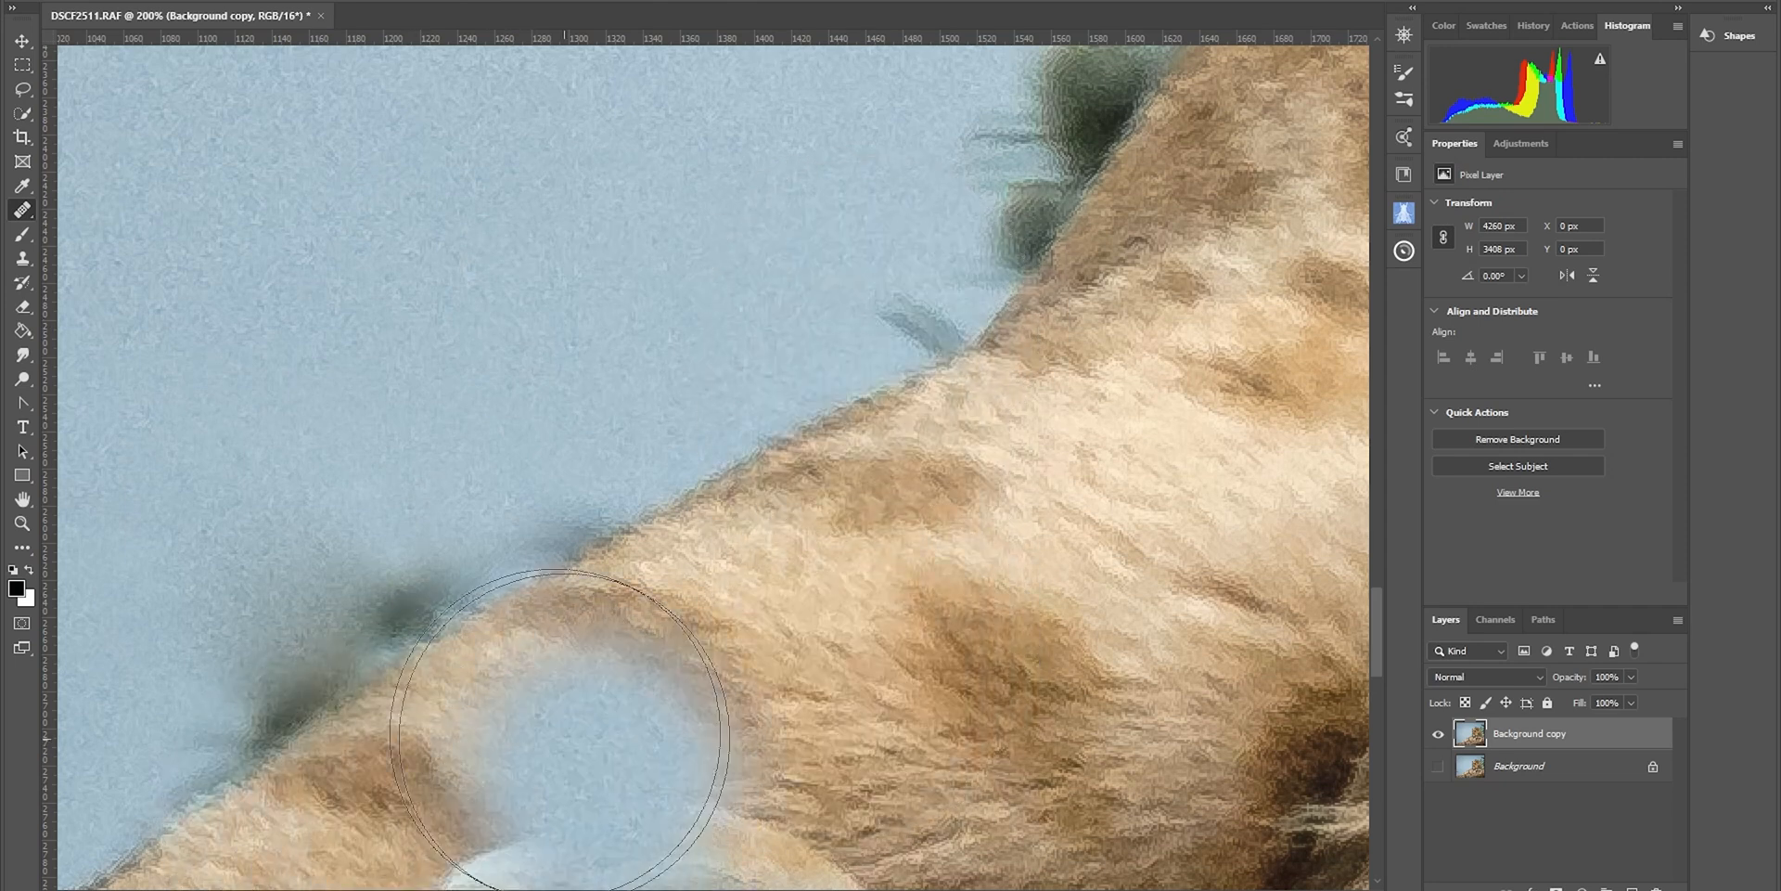
Test the healing brush on the lion's fur and on the edge between back and sky, and undo the tests
click(542, 868)
key(ctrl+z)
key(ctrl+z)
click(562, 461)
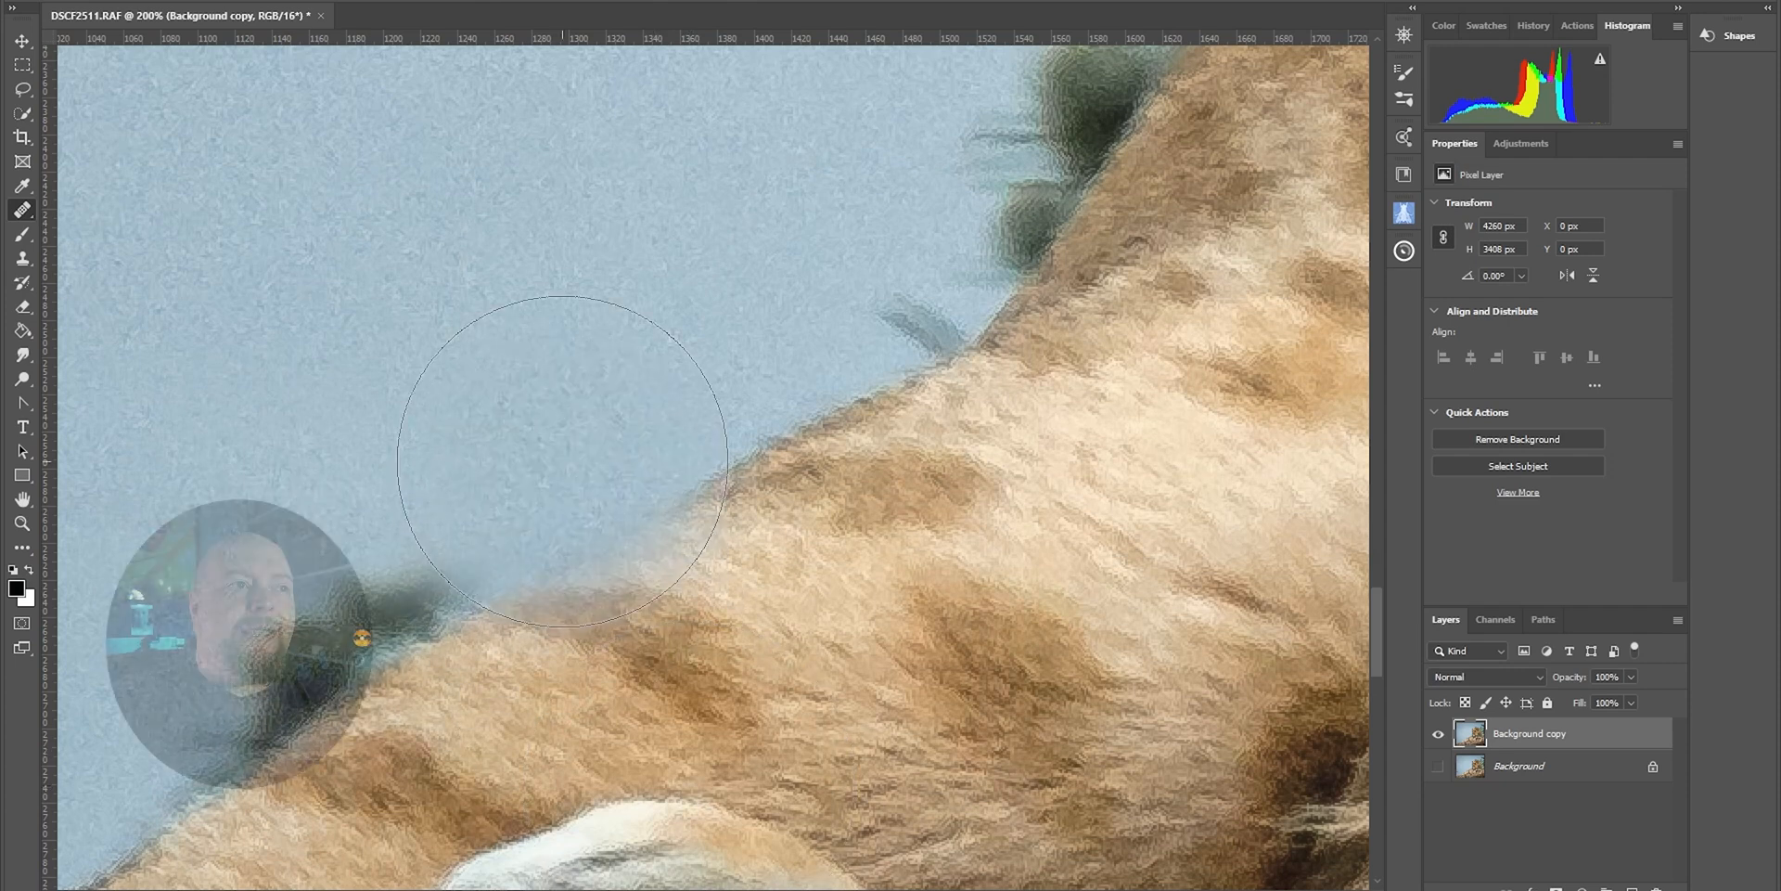
key(ctrl+z)
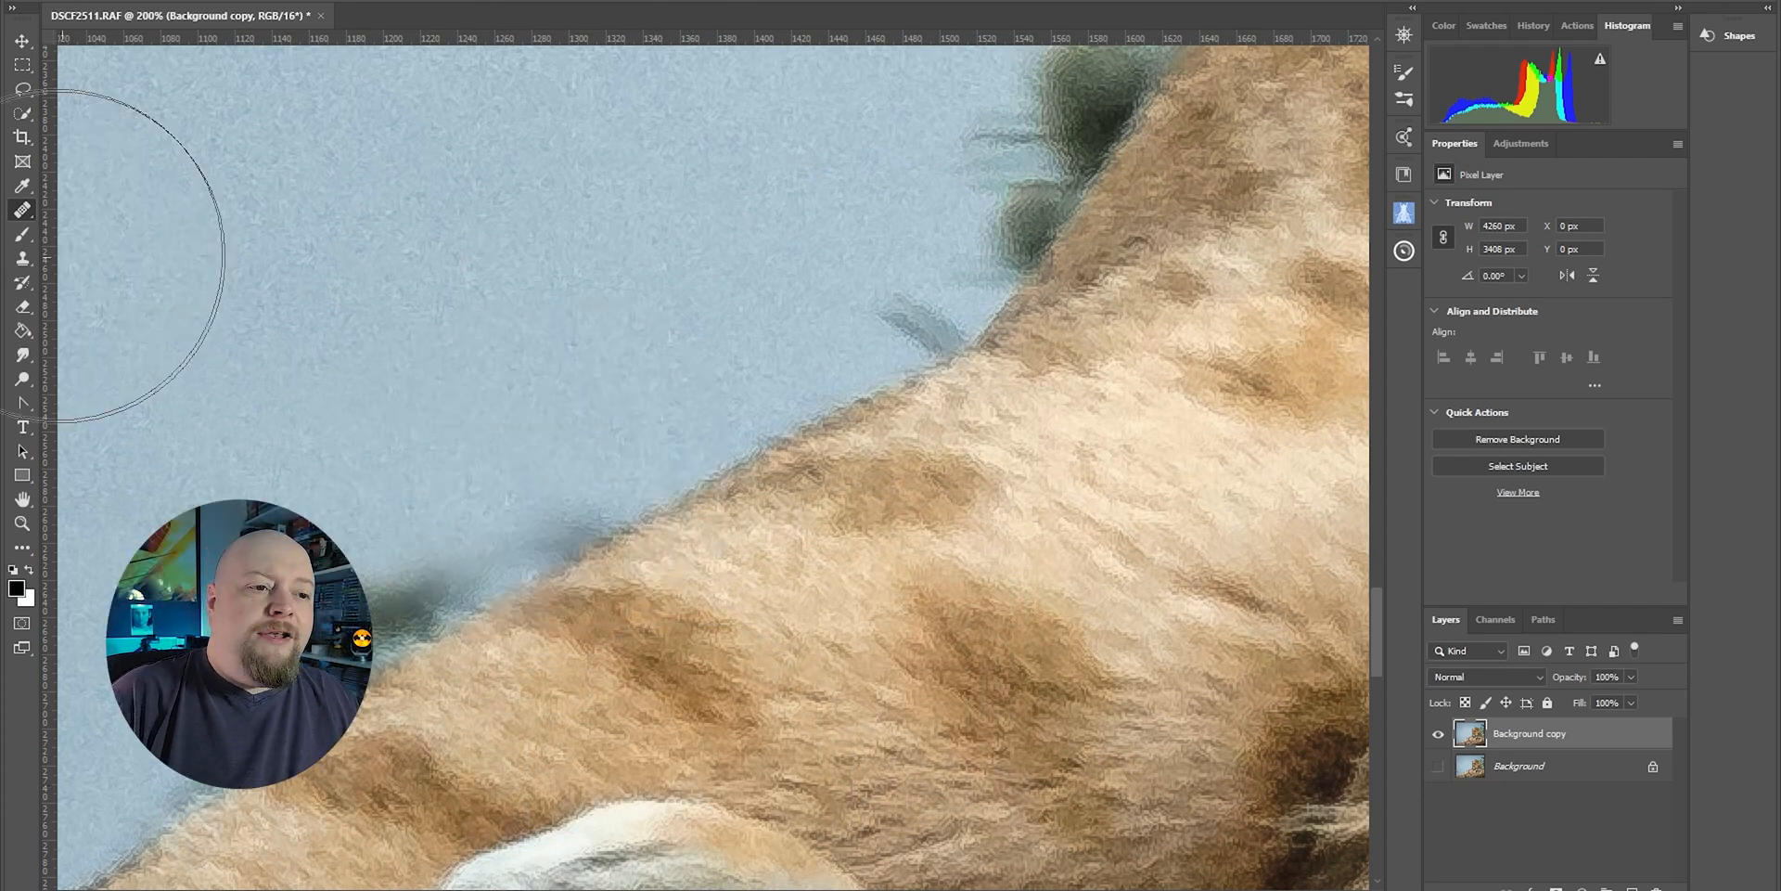
Clone clean sky over the blurred foliage along the lower part of the lion's back with the Clone Stamp tool
click(31, 260)
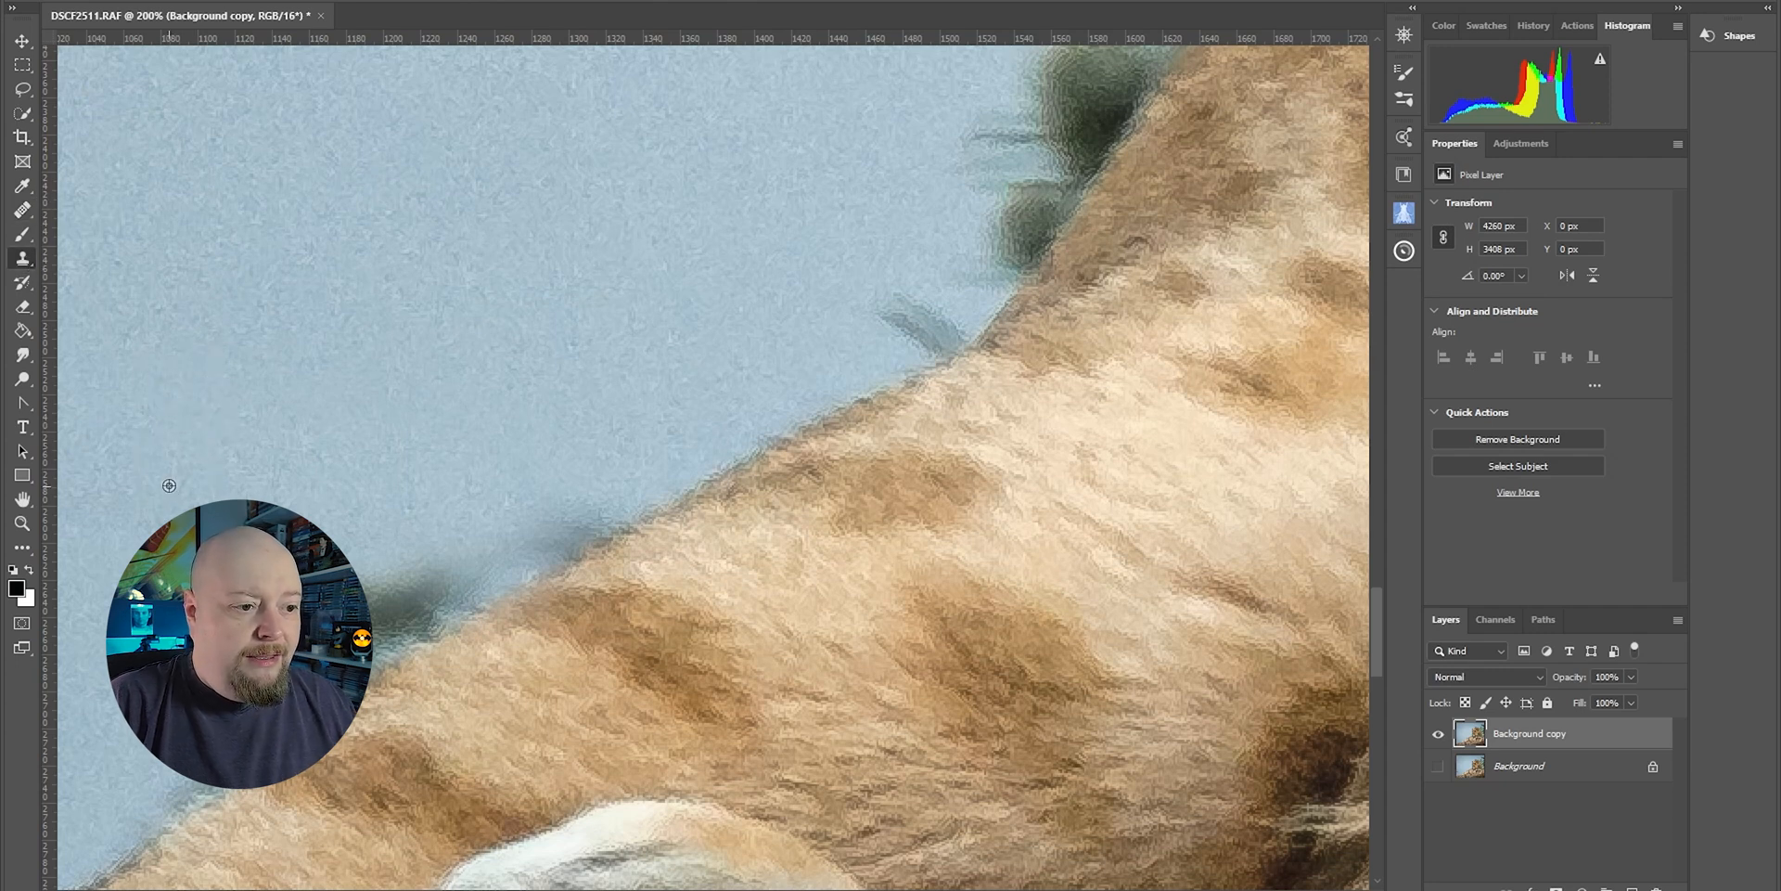
mouse_move(467, 574)
mouse_down()
mouse_move(610, 491)
mouse_move(359, 605)
mouse_up()
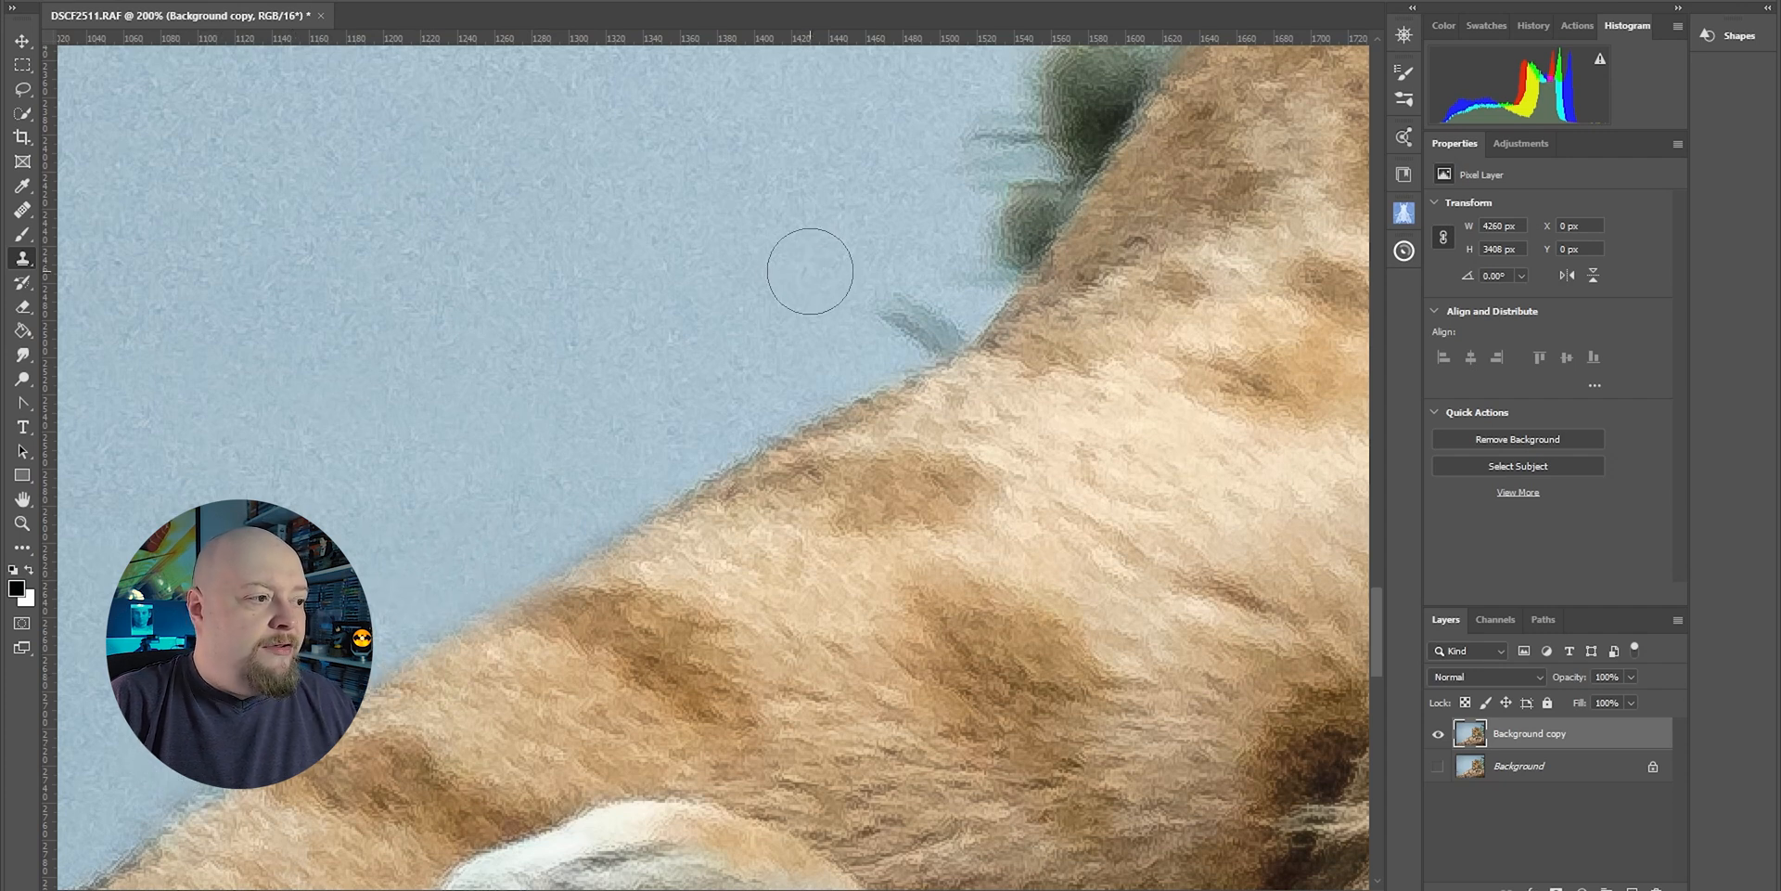
Clone sky over the remaining sprig and dark foliage clumps beside the lion's haunch, following the edge of the fur
mouse_move(1112, 335)
mouse_down()
mouse_move(1081, 322)
mouse_move(703, 719)
mouse_move(722, 659)
mouse_move(749, 679)
mouse_up()
mouse_move(570, 660)
mouse_down()
mouse_move(596, 675)
mouse_move(538, 650)
mouse_move(561, 647)
mouse_move(629, 549)
mouse_move(628, 497)
mouse_move(747, 346)
mouse_move(788, 326)
mouse_move(604, 597)
mouse_move(800, 343)
mouse_move(816, 358)
mouse_move(593, 604)
mouse_up()
key(ctrl+z)
key(ctrl+z)
key(ctrl+z)
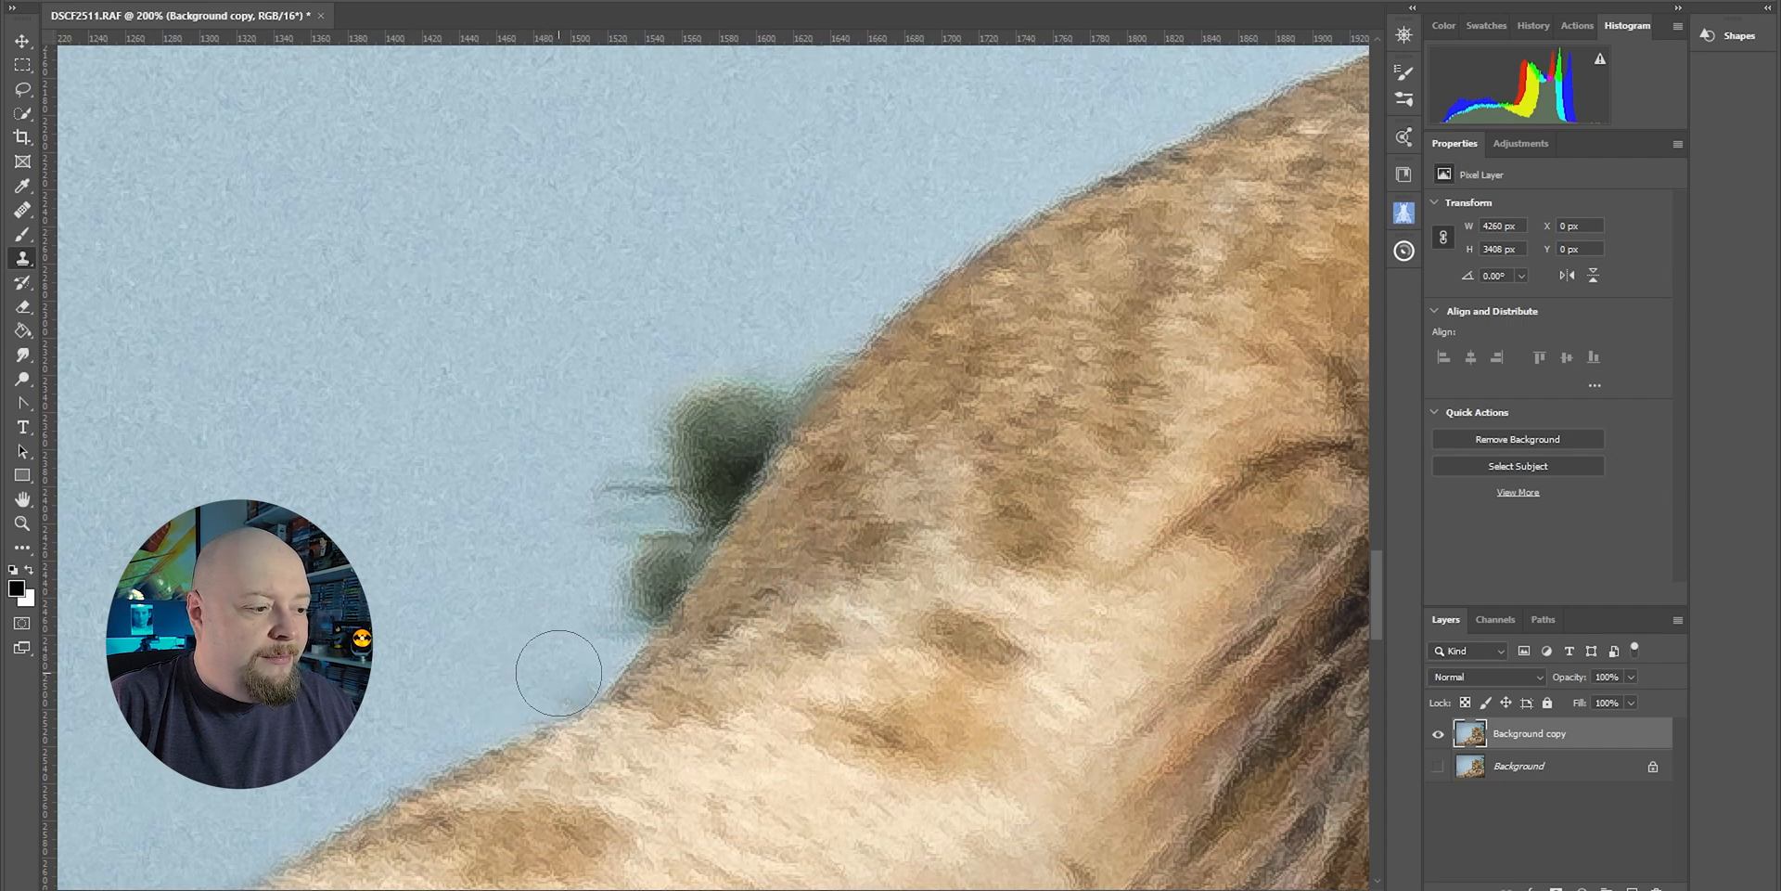
drag(569, 648, 605, 556)
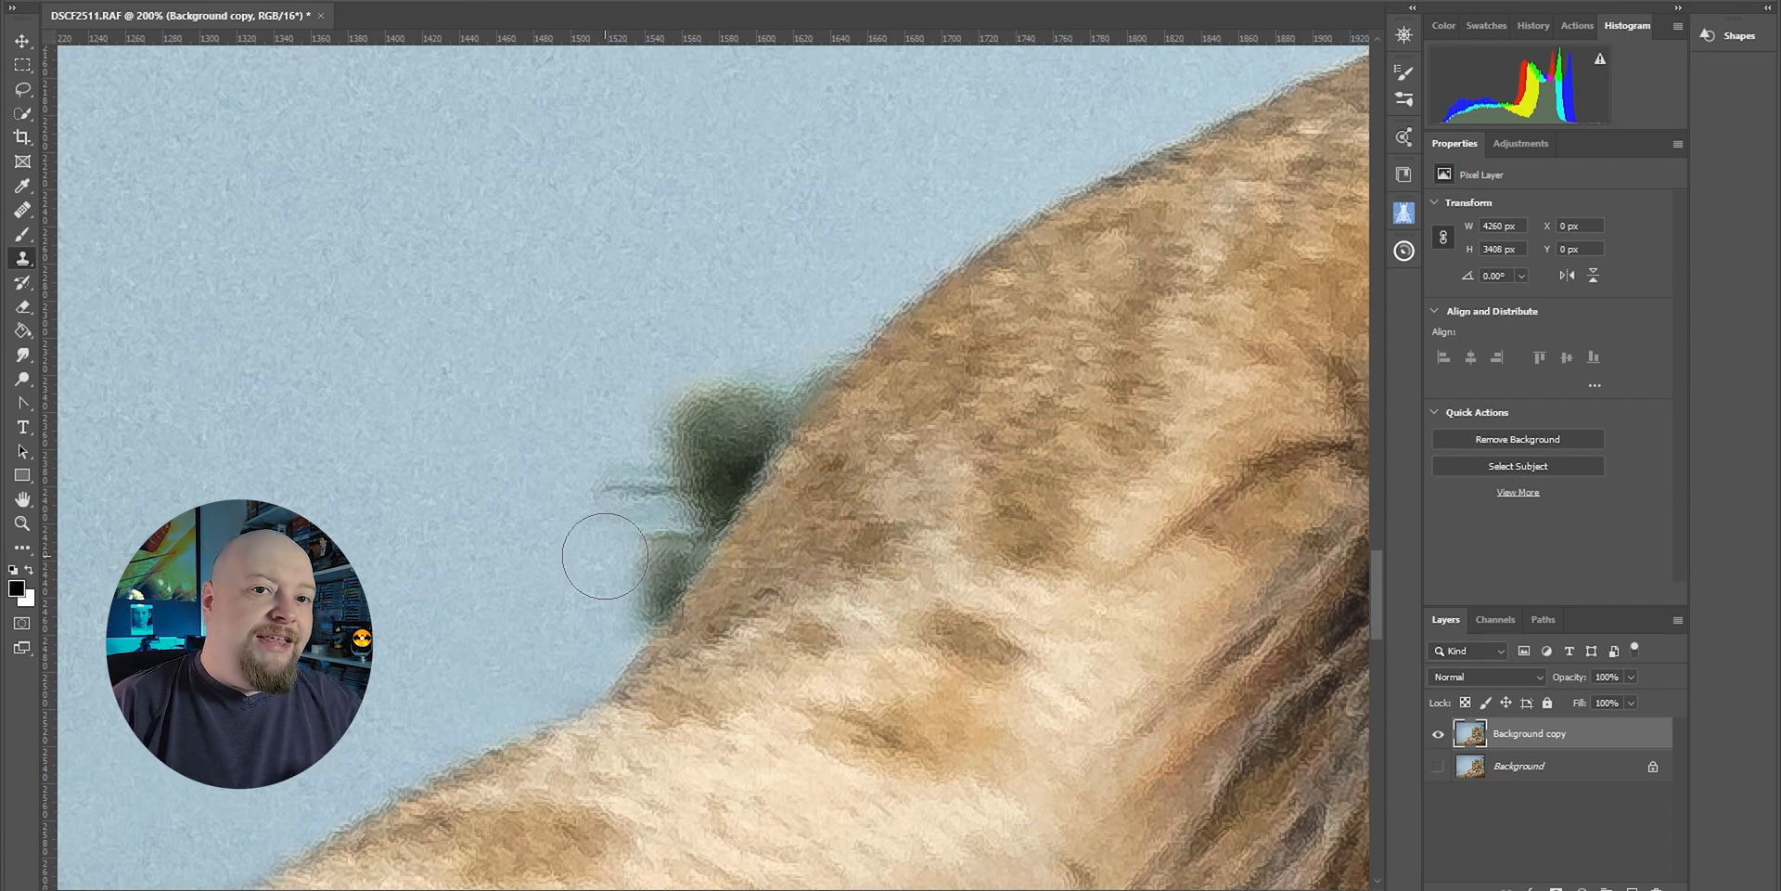
click(727, 502)
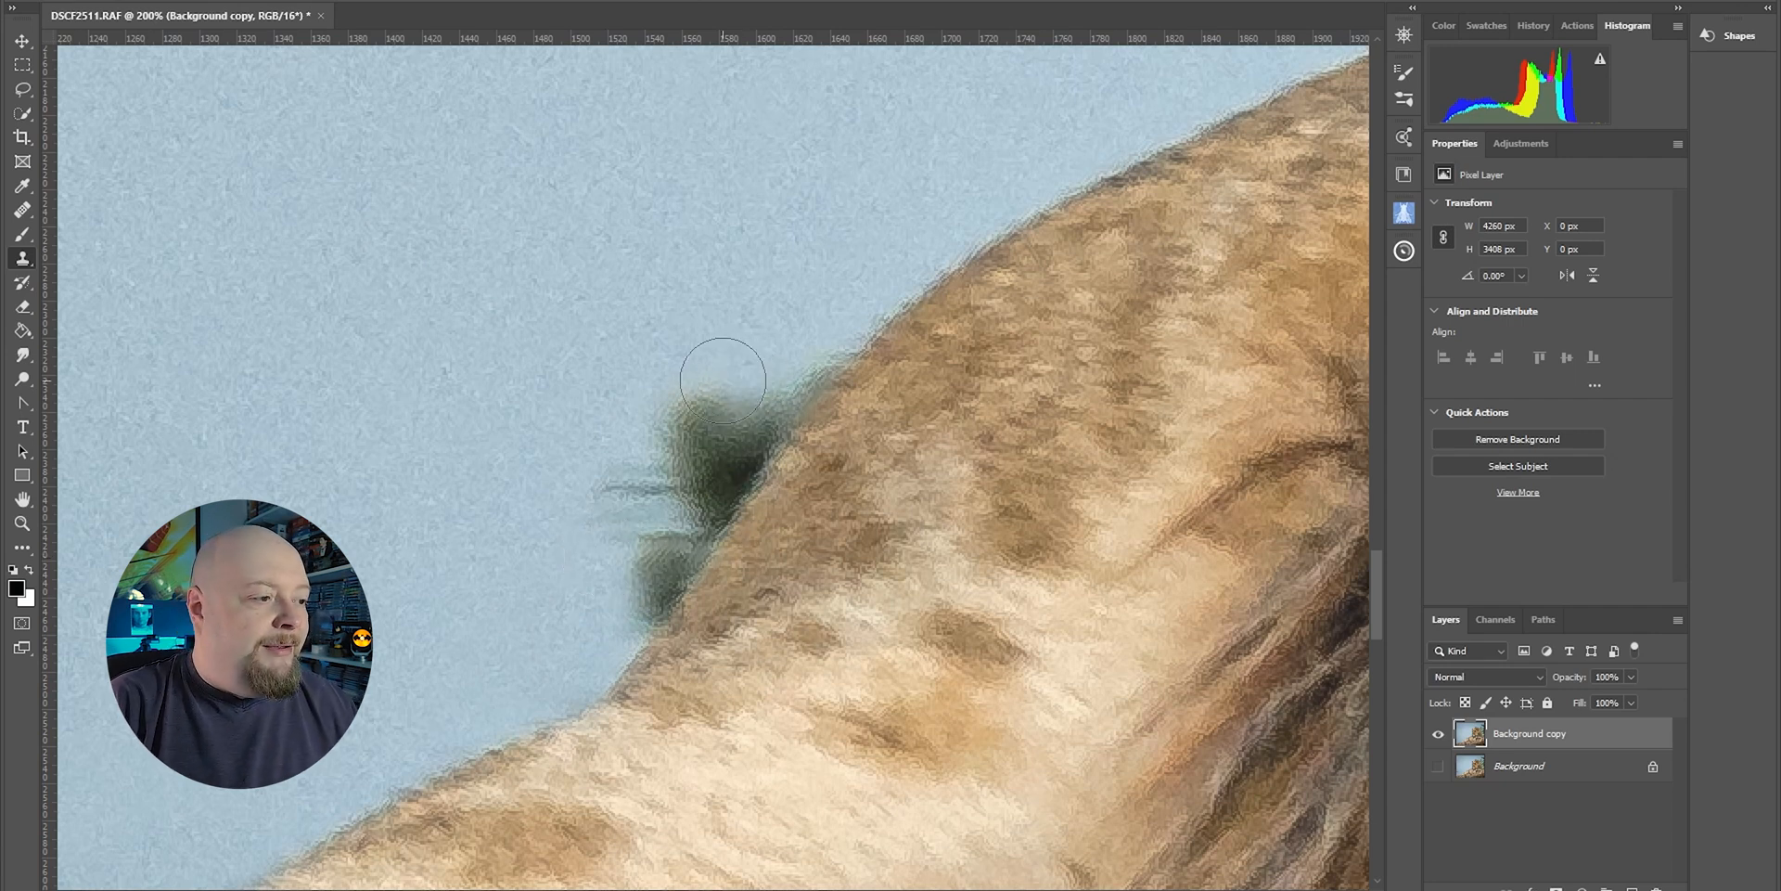
mouse_move(613, 490)
mouse_down()
mouse_move(682, 374)
mouse_move(769, 322)
mouse_move(707, 408)
mouse_move(728, 384)
mouse_move(742, 394)
mouse_move(679, 445)
mouse_move(665, 507)
mouse_move(673, 482)
mouse_move(610, 557)
mouse_move(606, 585)
mouse_move(653, 552)
mouse_move(617, 612)
mouse_move(623, 519)
mouse_move(783, 329)
mouse_move(755, 338)
mouse_move(785, 327)
mouse_move(694, 418)
mouse_move(662, 499)
mouse_move(694, 461)
mouse_move(683, 489)
mouse_move(628, 574)
mouse_move(791, 354)
mouse_move(609, 580)
mouse_move(675, 409)
mouse_up()
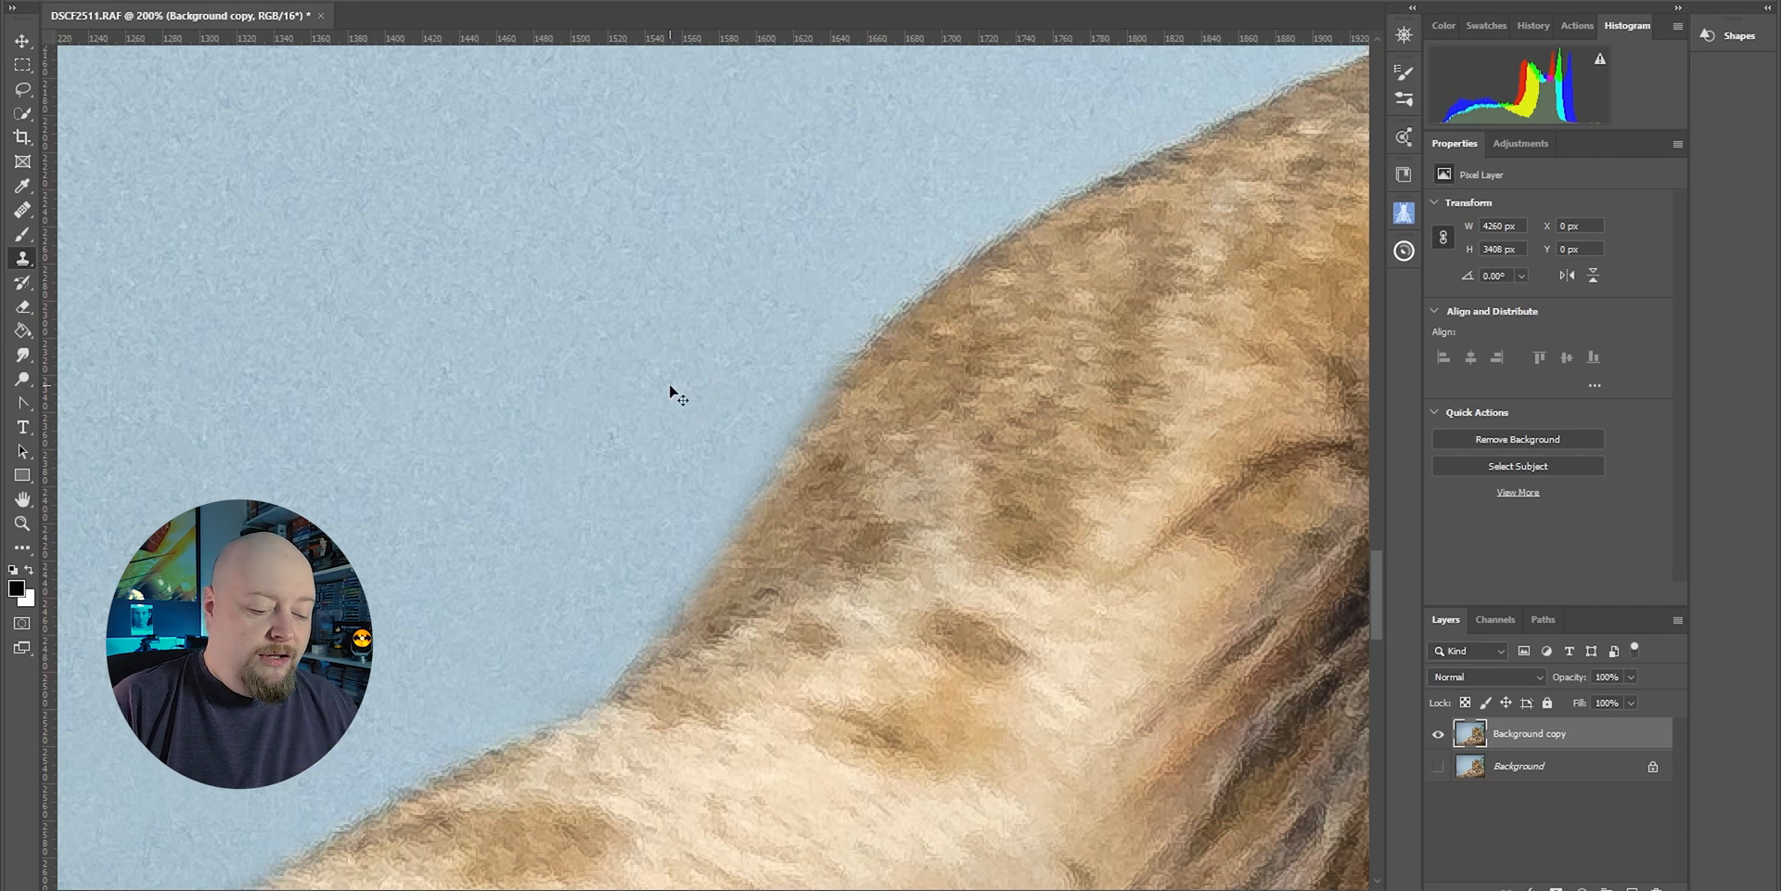
Clone out the bright marks on the right edge of the rock
key(ctrl+0)
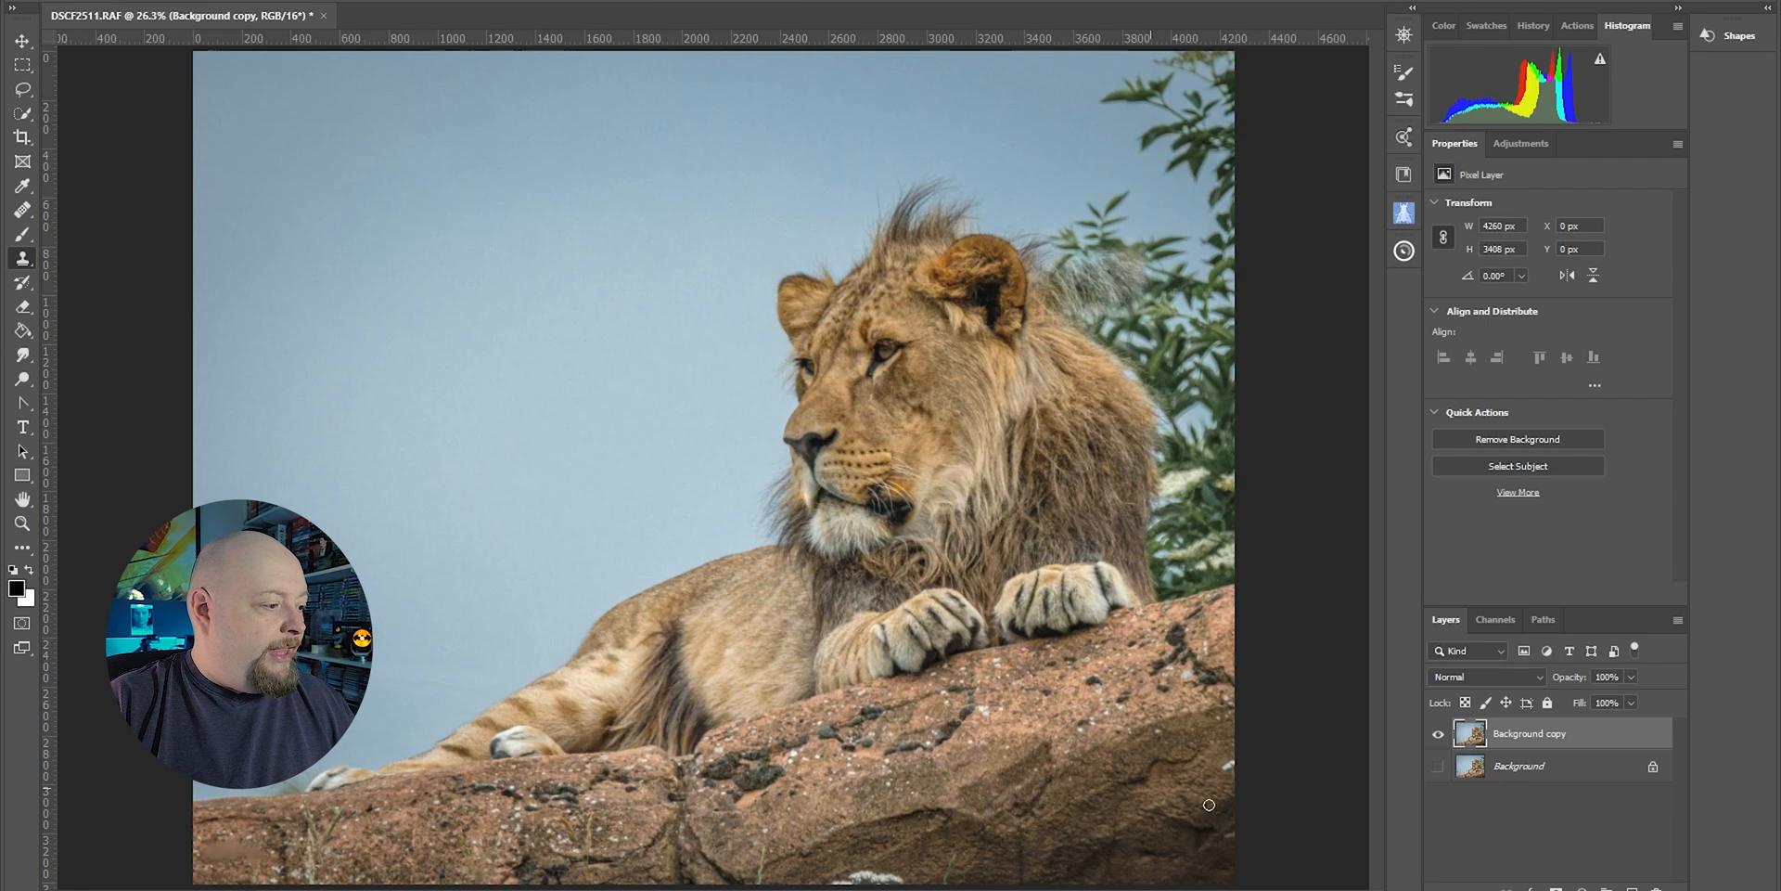
click(1229, 765)
drag(1227, 830, 1232, 838)
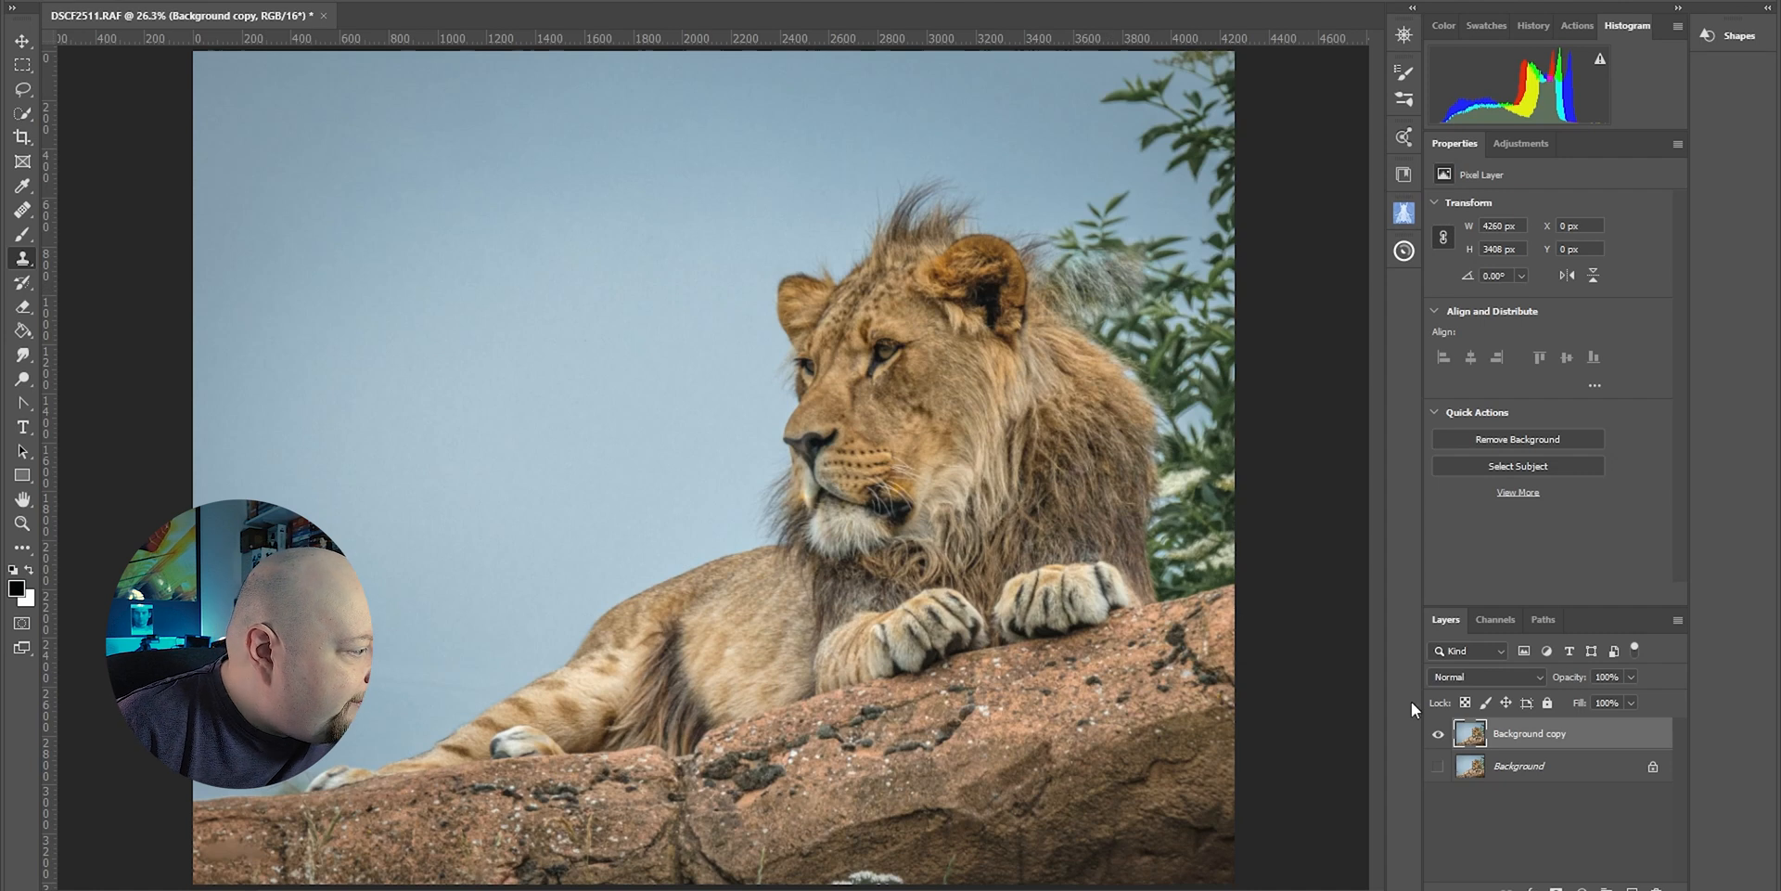
Compare the retouched layer with the original Background by toggling the visibility of both layers
click(1438, 738)
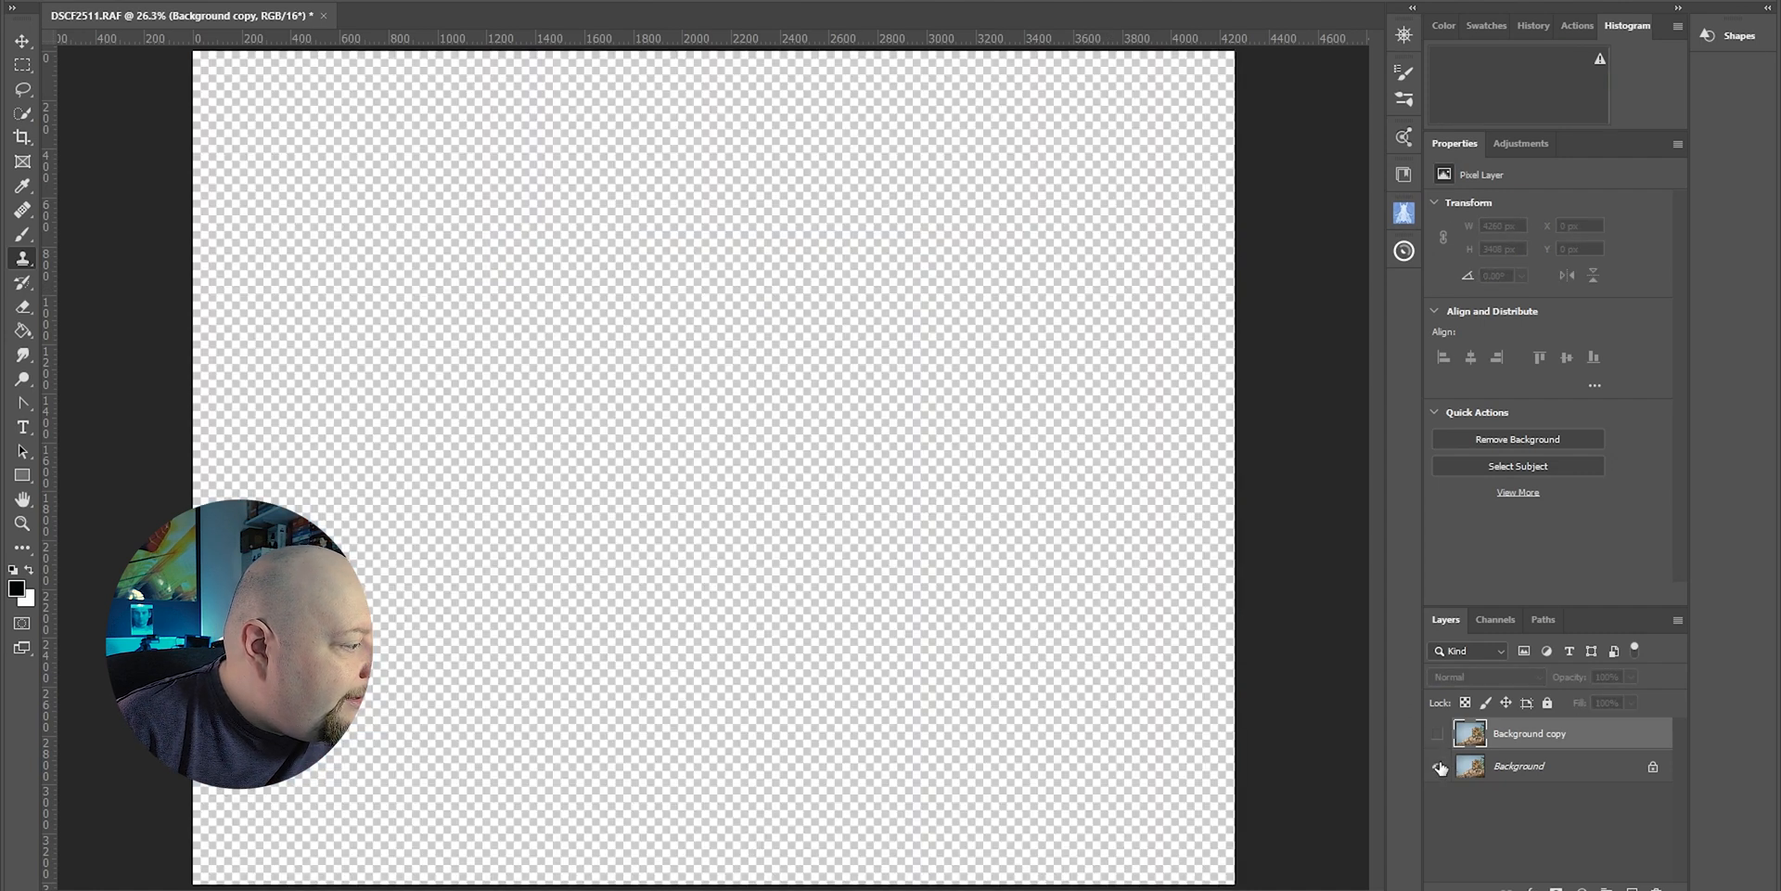
click(1438, 765)
click(1438, 734)
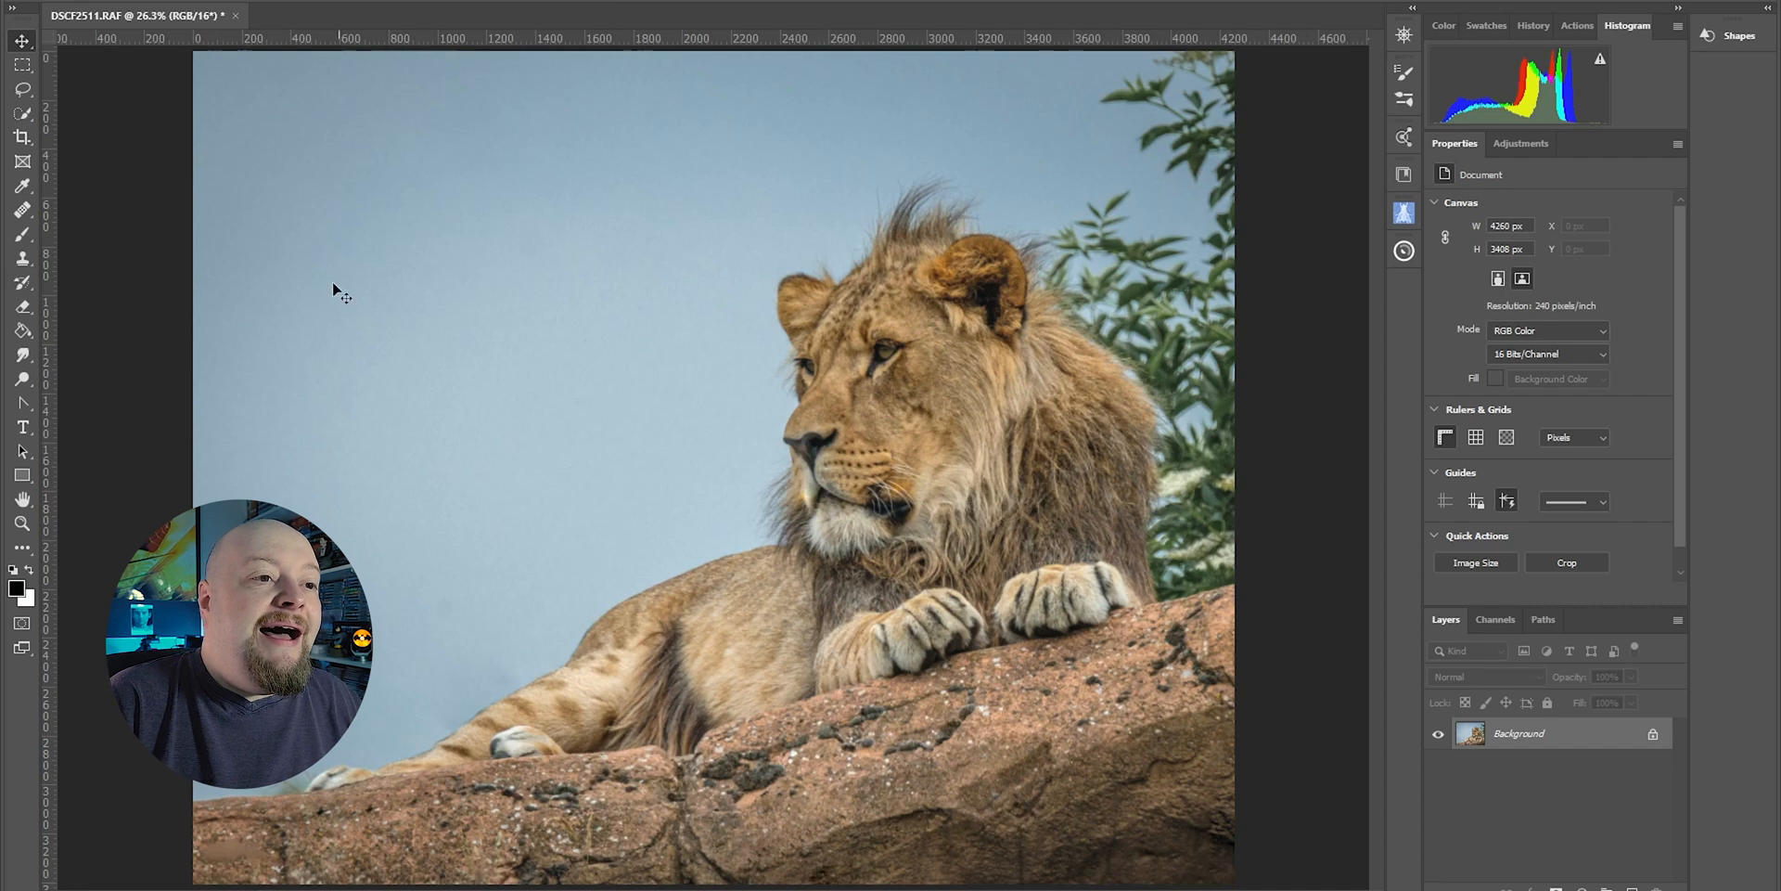
Duplicate the retouched Background layer and hide the original beneath the copy
right_click(1551, 738)
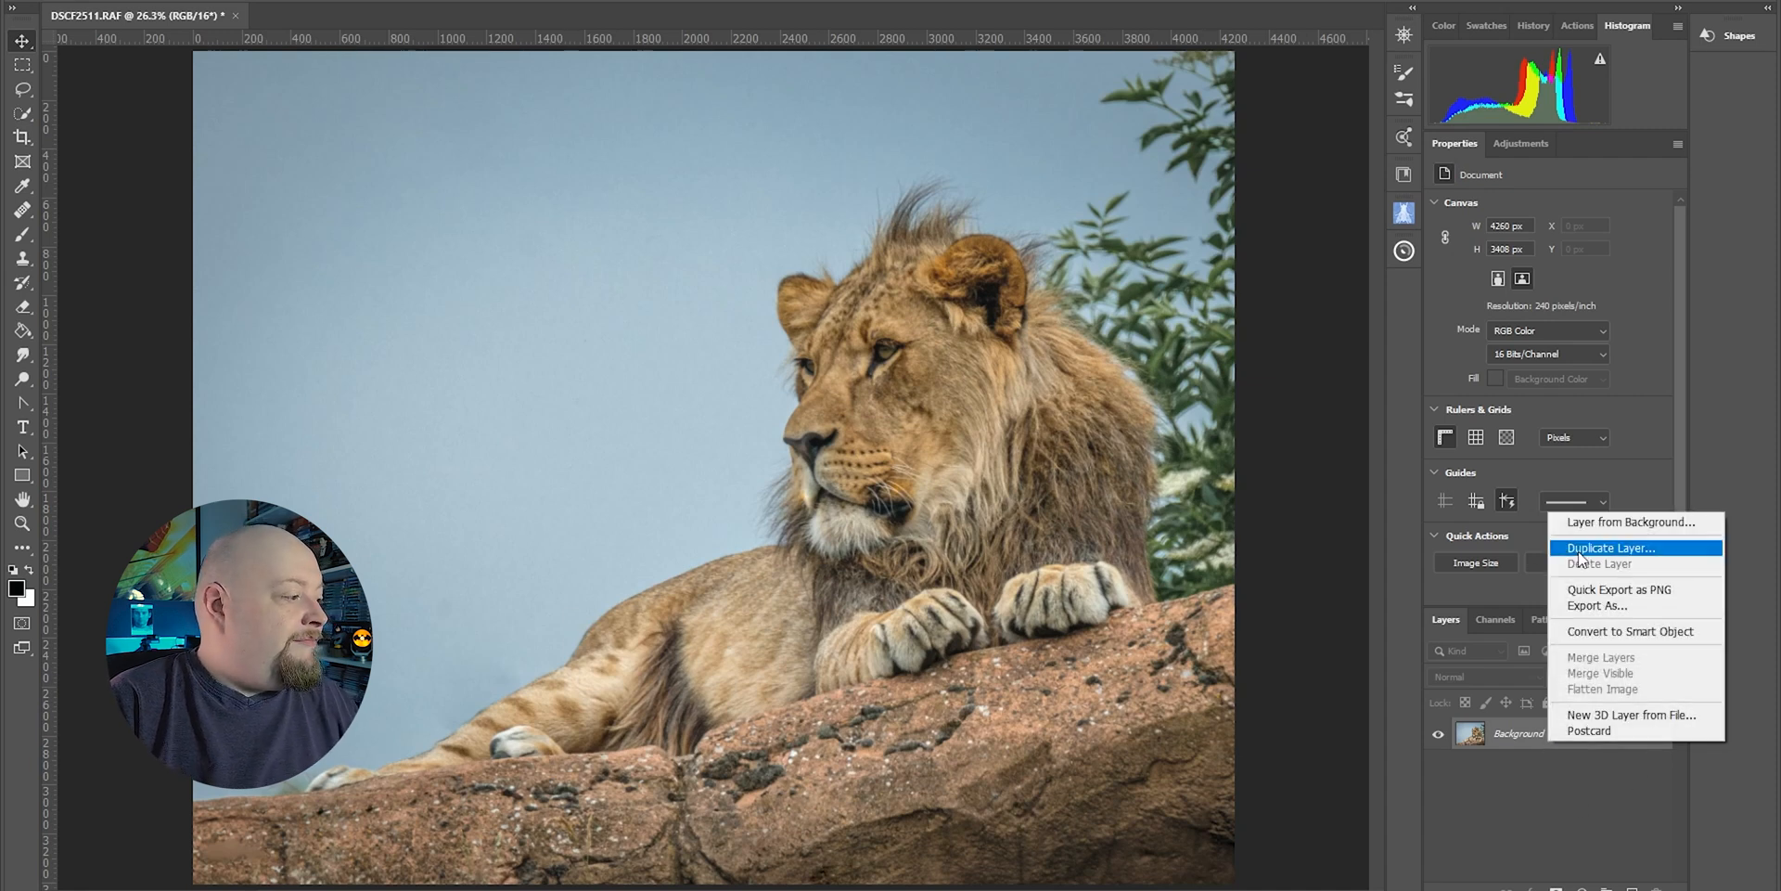
click(1586, 549)
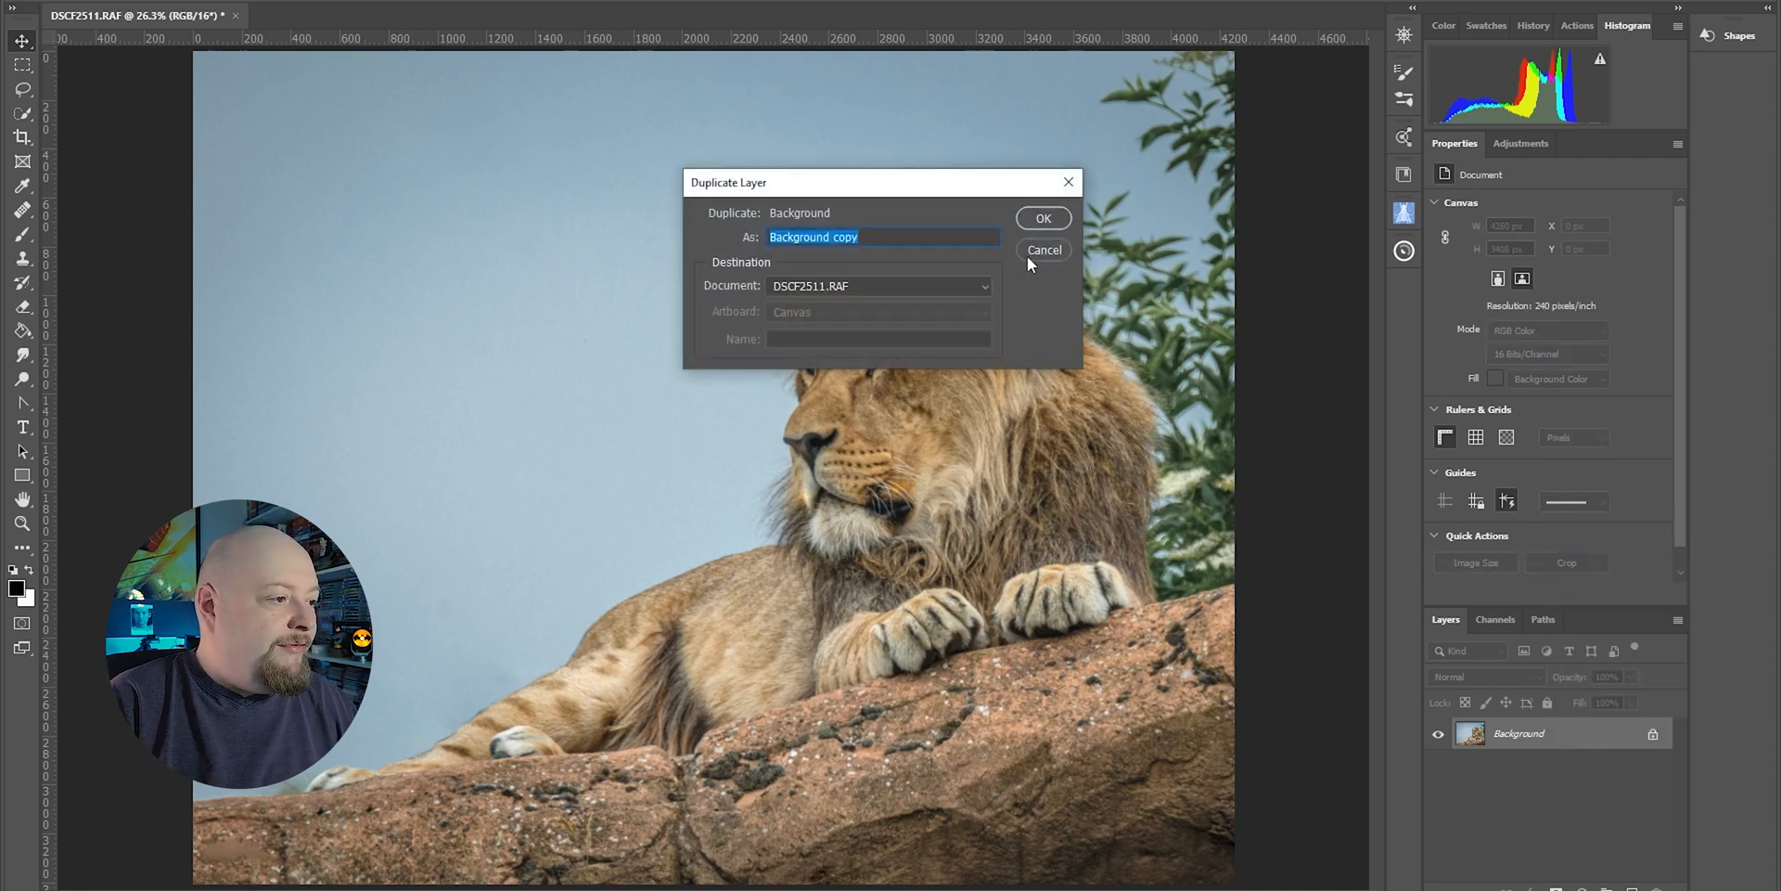
click(1039, 218)
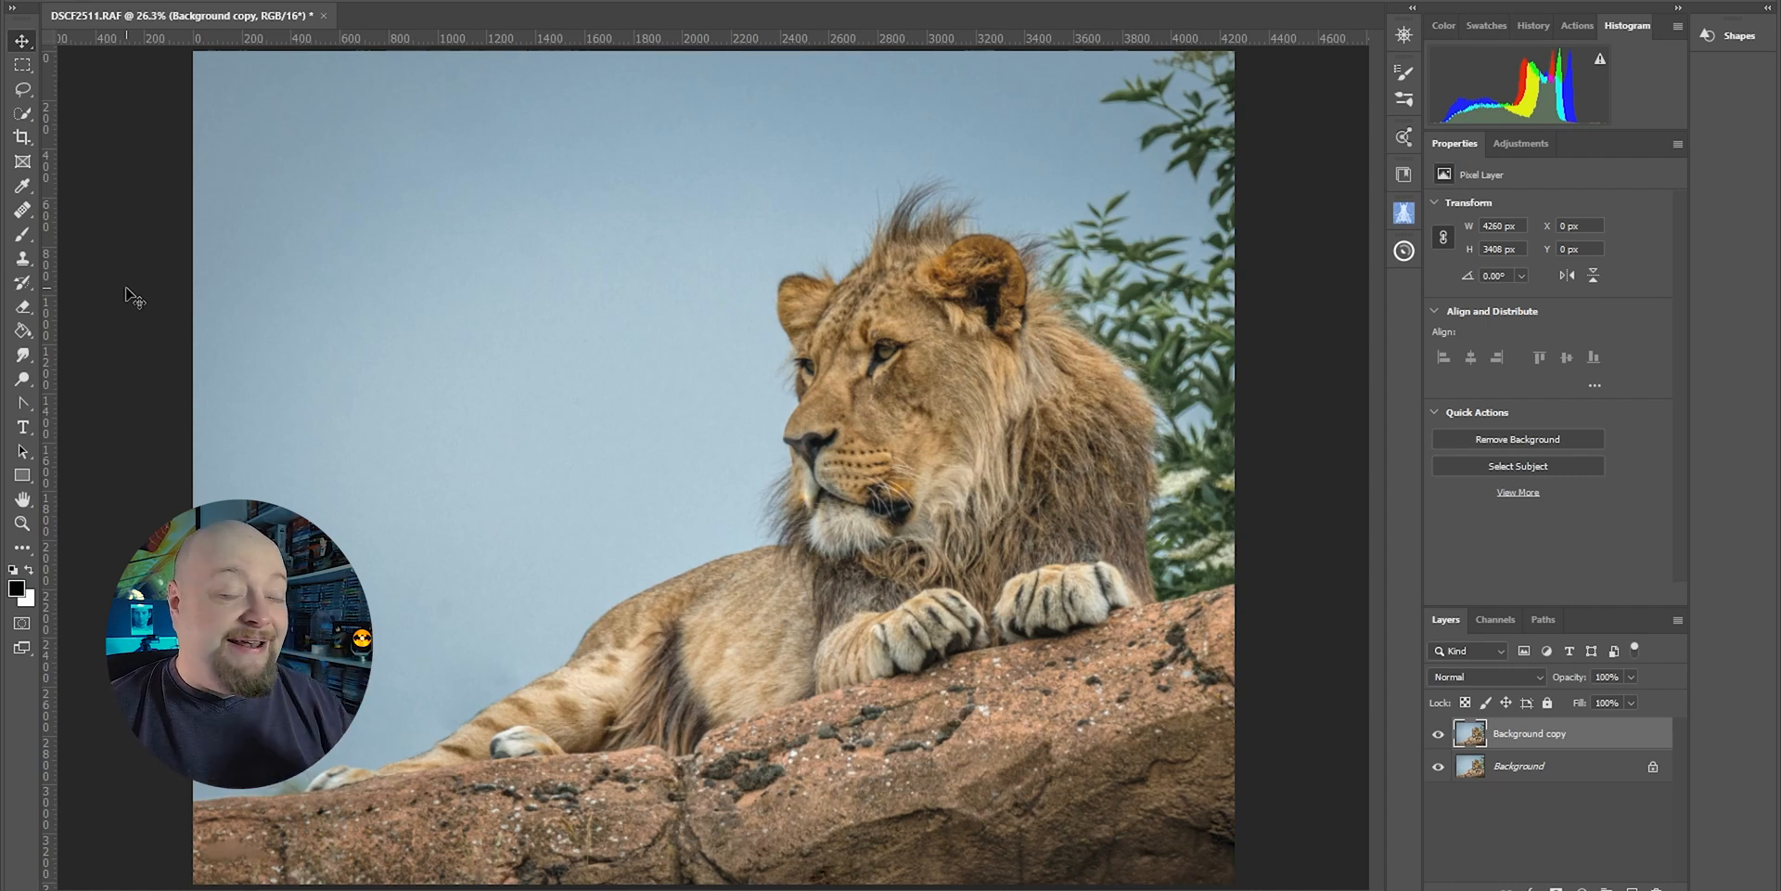
click(139, 223)
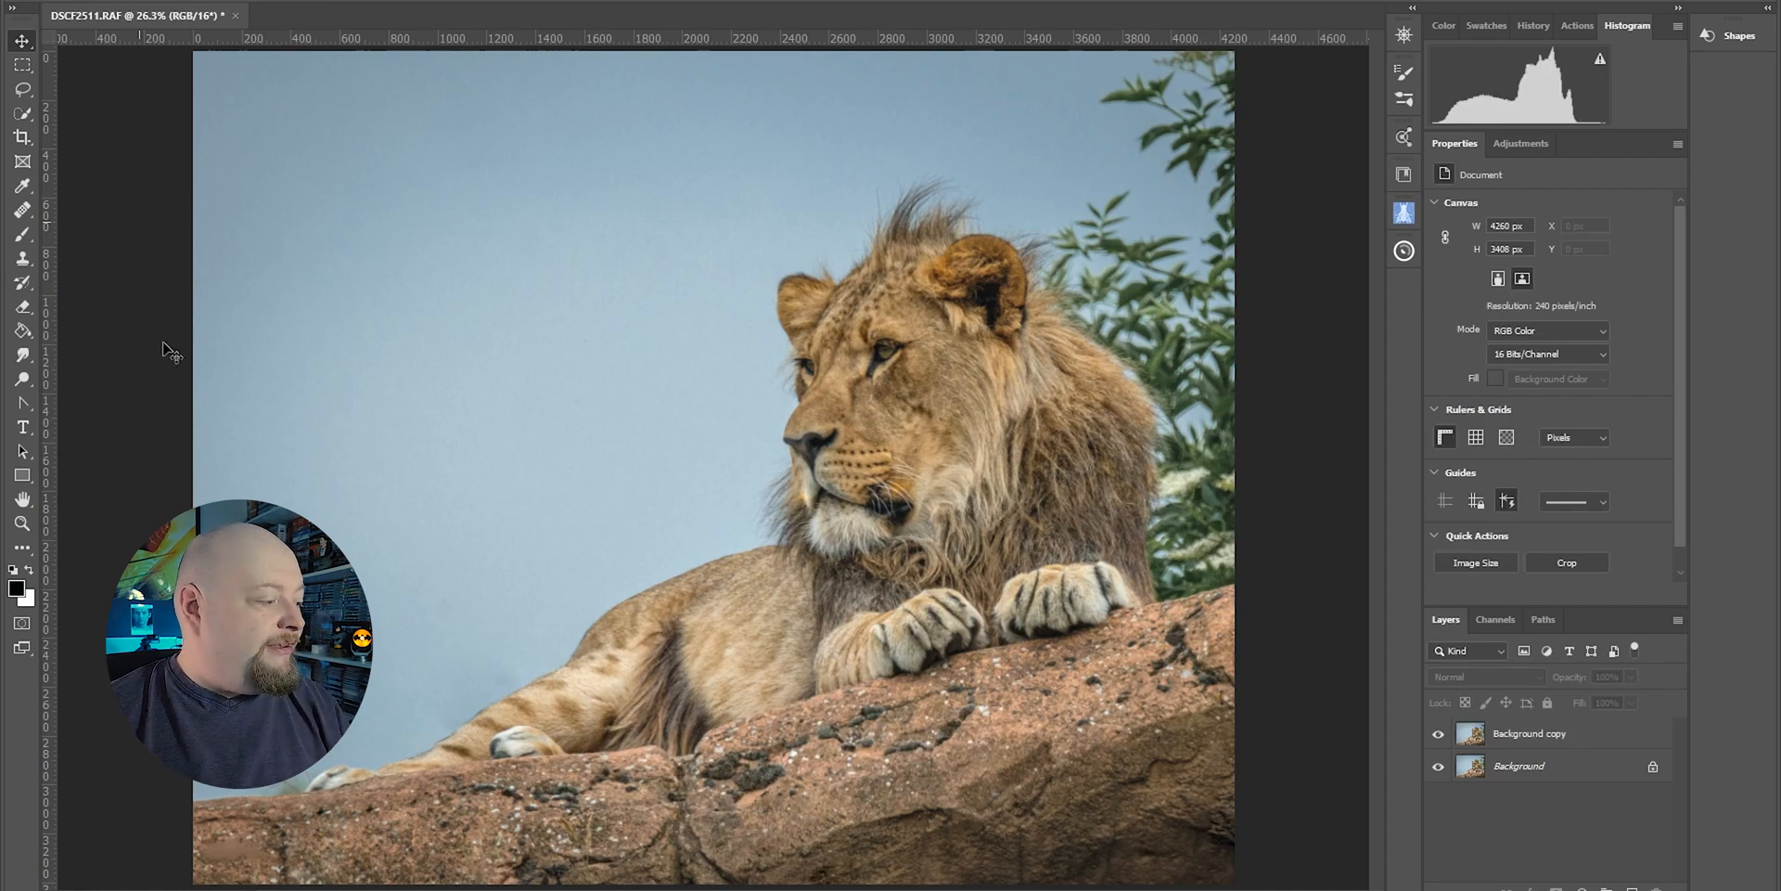
click(1437, 768)
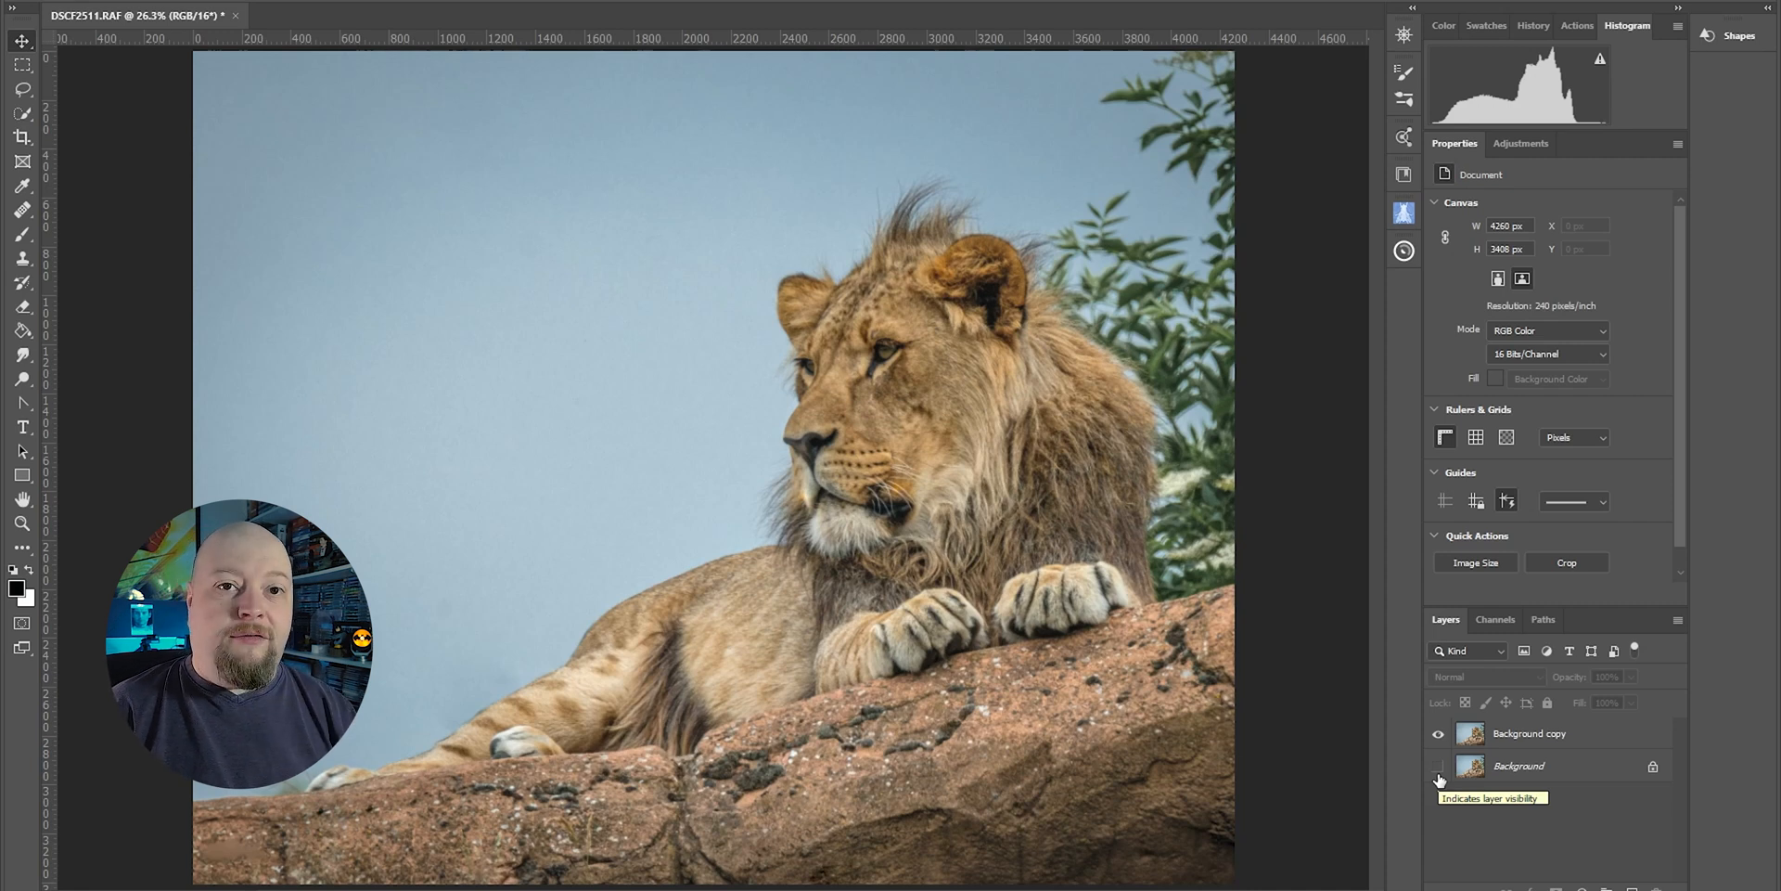
Open the duplicated lion layer in the Skylum Luminar AI filter
click(1592, 737)
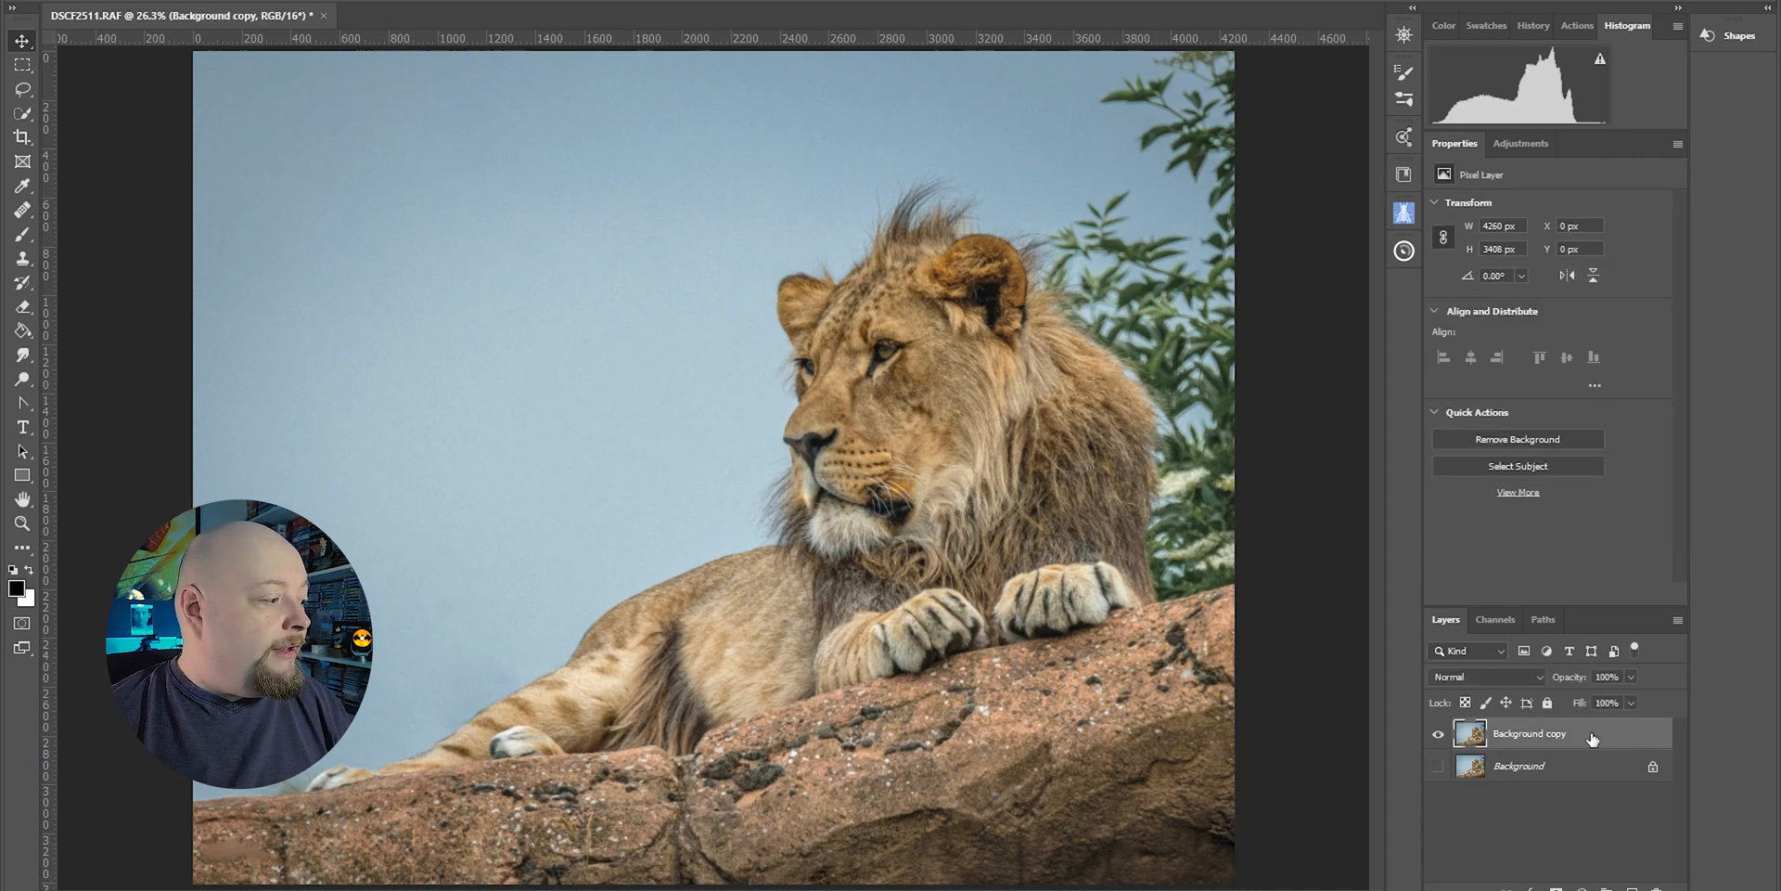
click(269, 0)
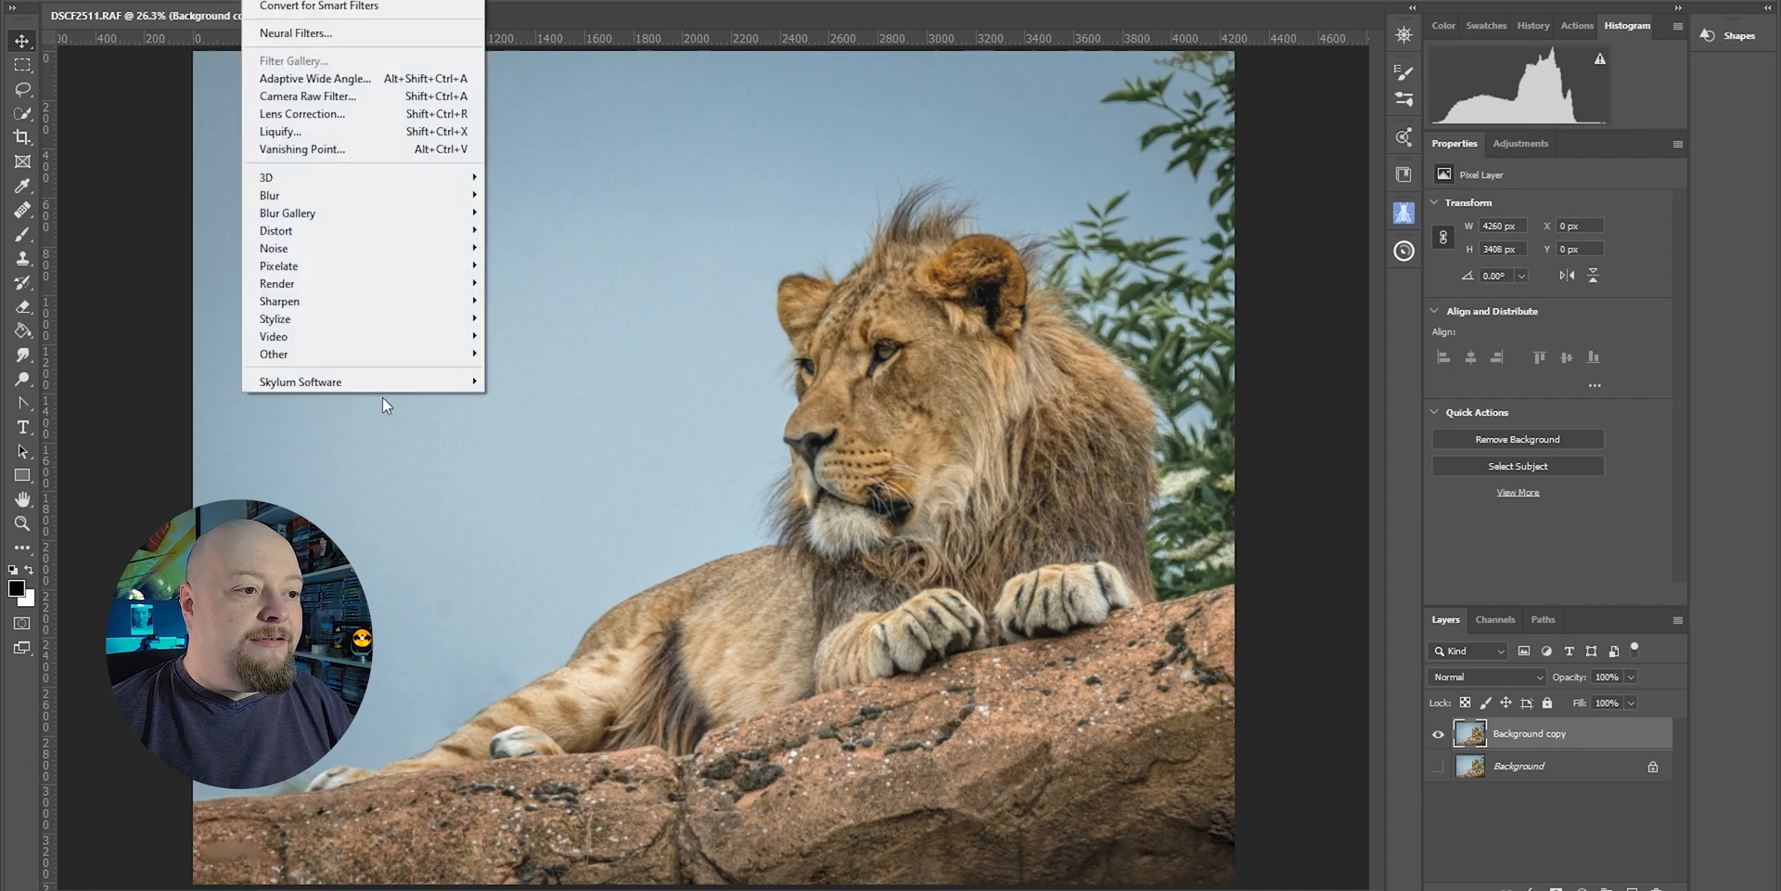
mouse_move(381, 382)
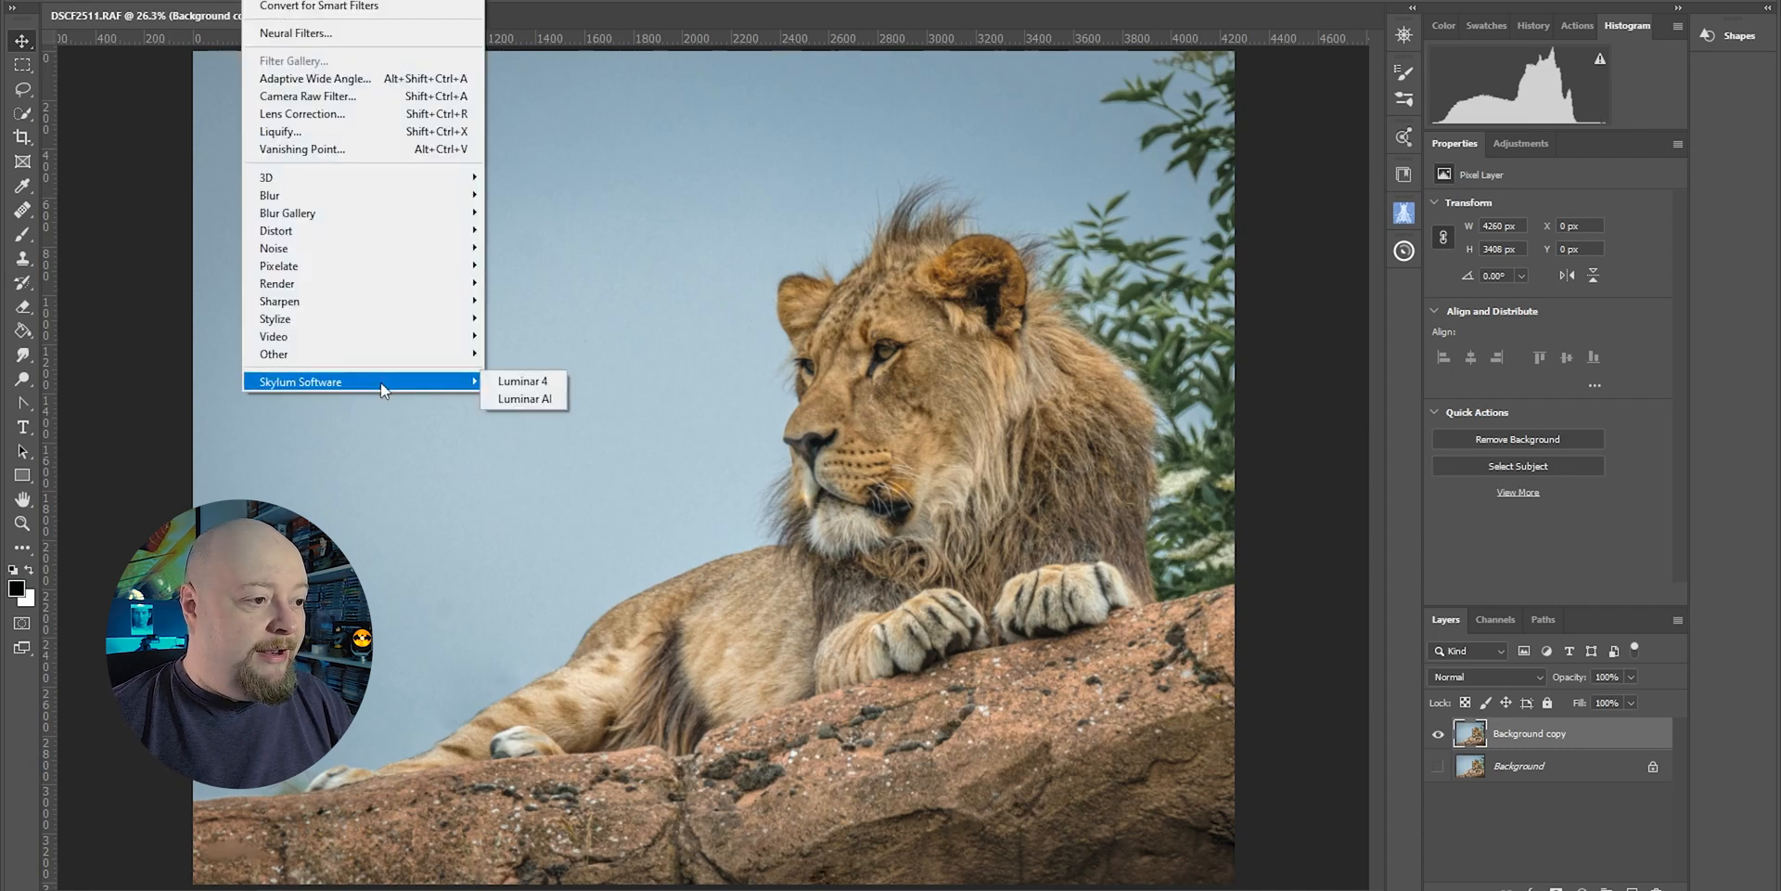
click(516, 398)
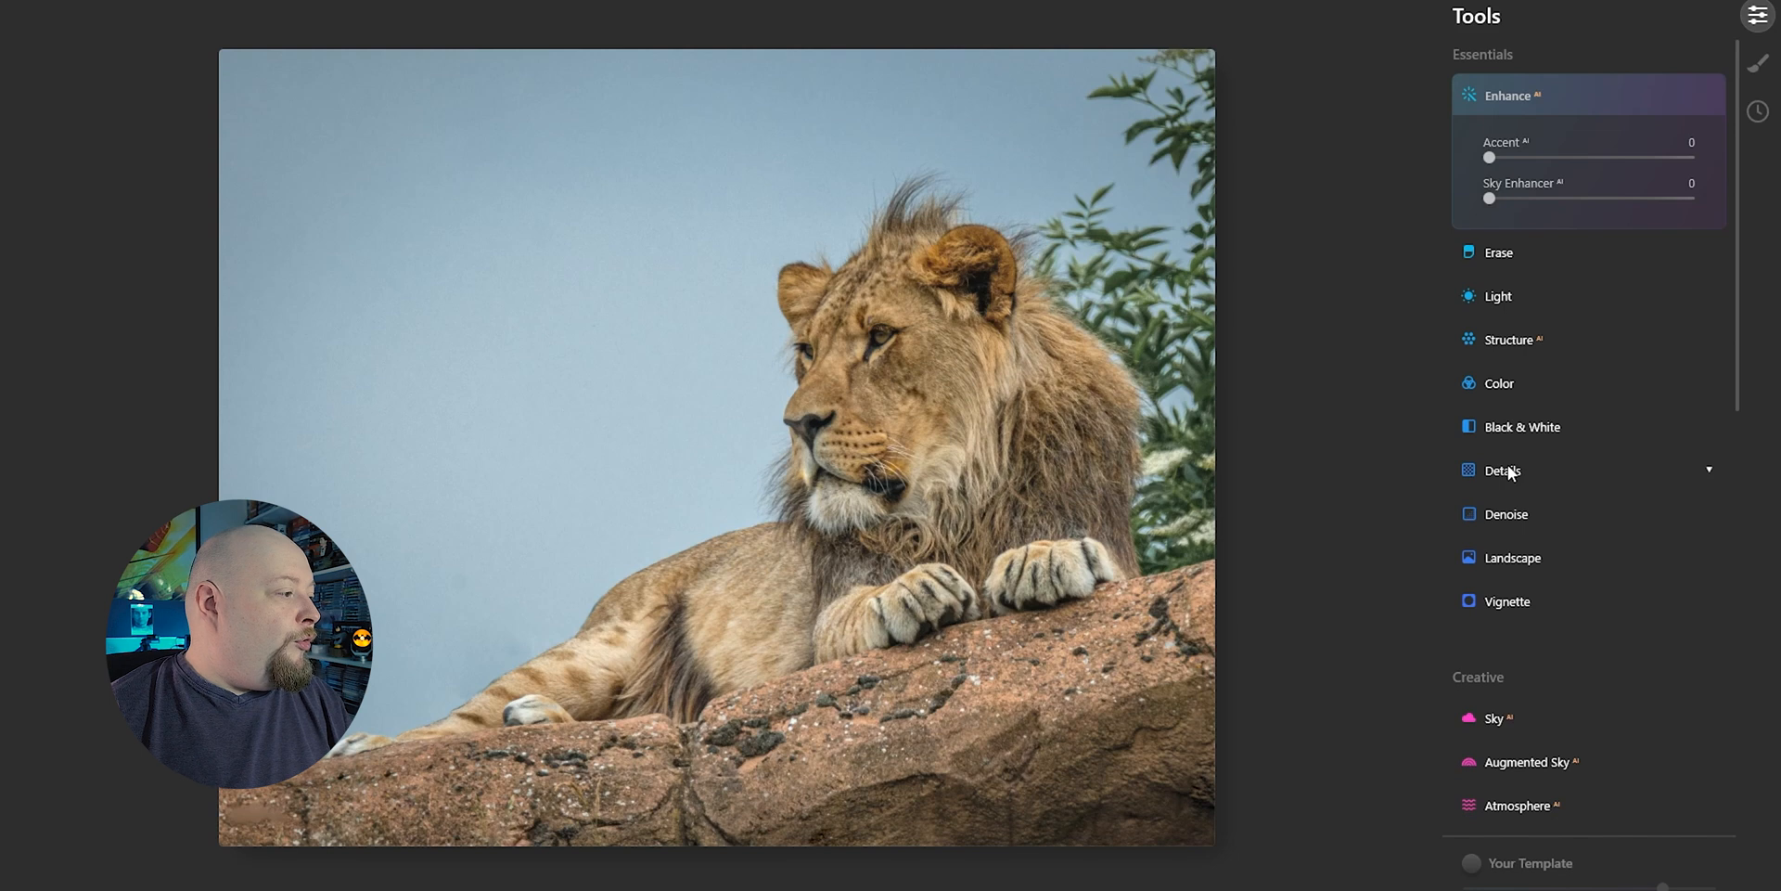
Set the Enhance AI Accent to 12
click(1507, 468)
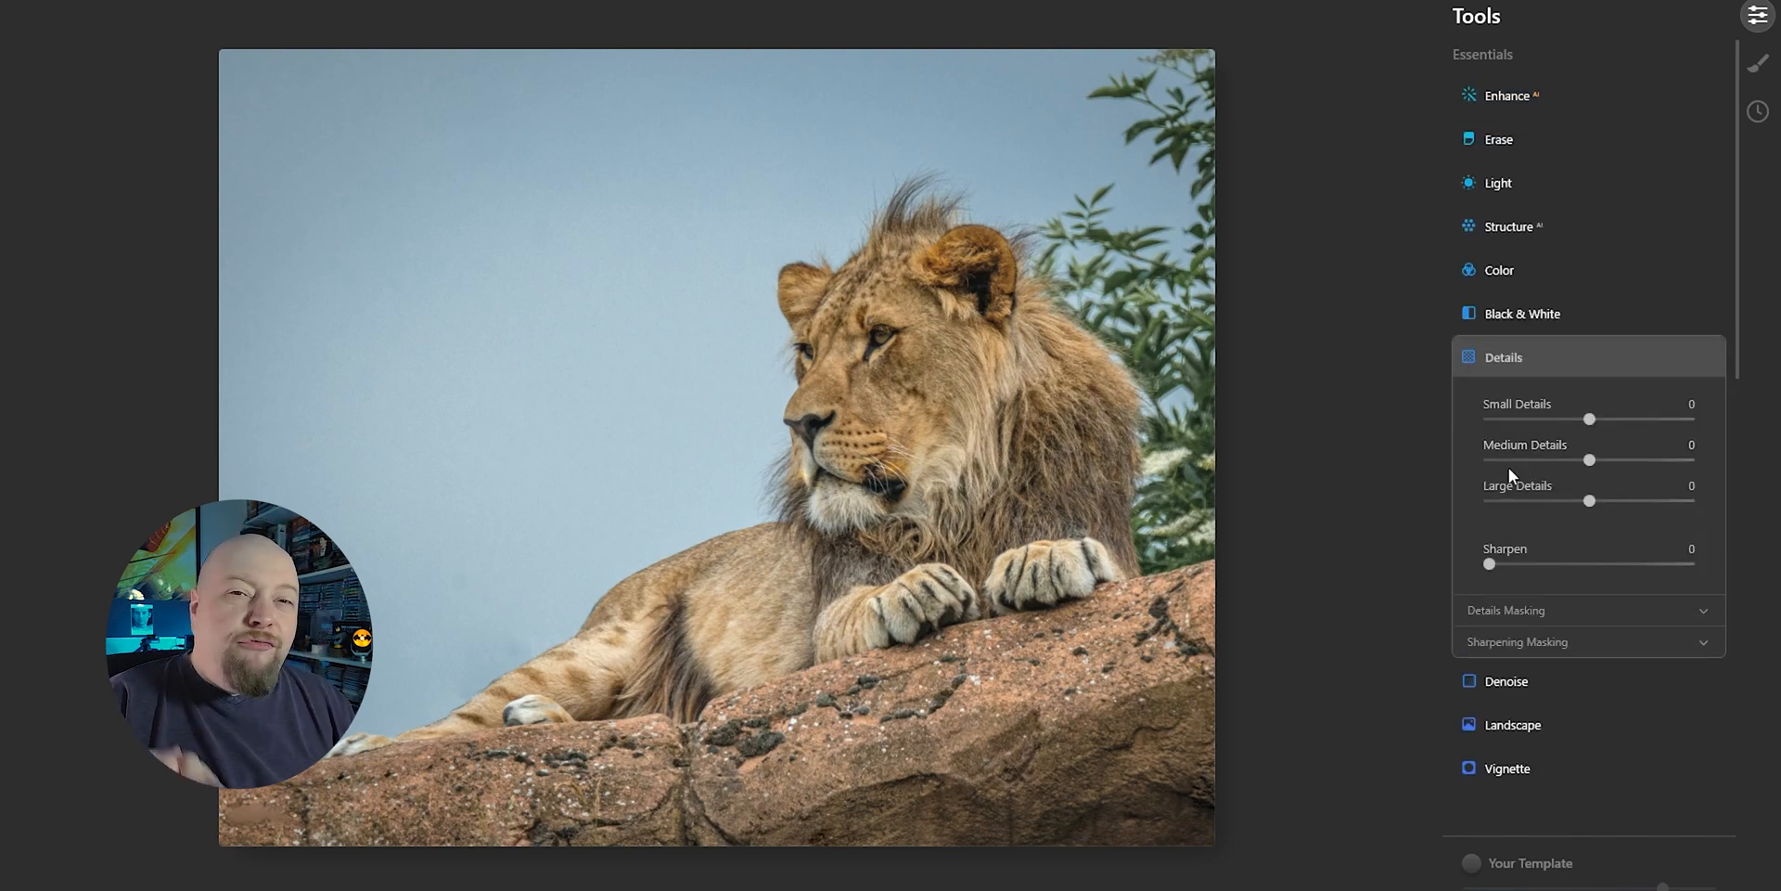
click(1501, 98)
drag(1490, 163, 1514, 163)
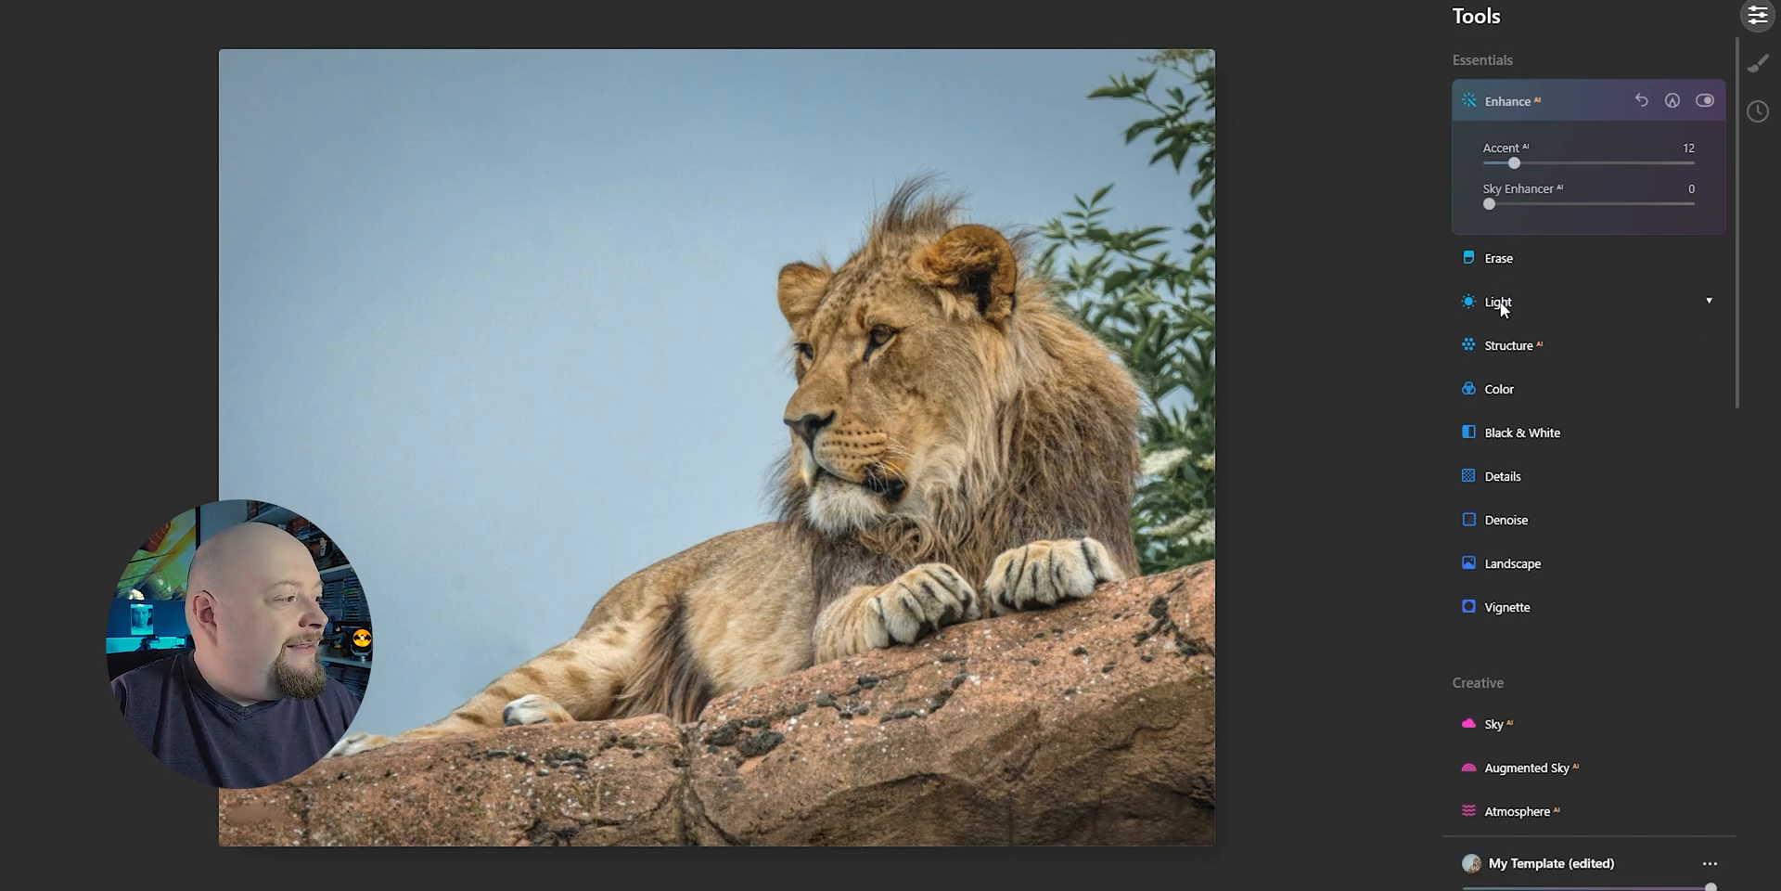
Set the Structure AI Amount to 8
click(1493, 356)
click(1599, 293)
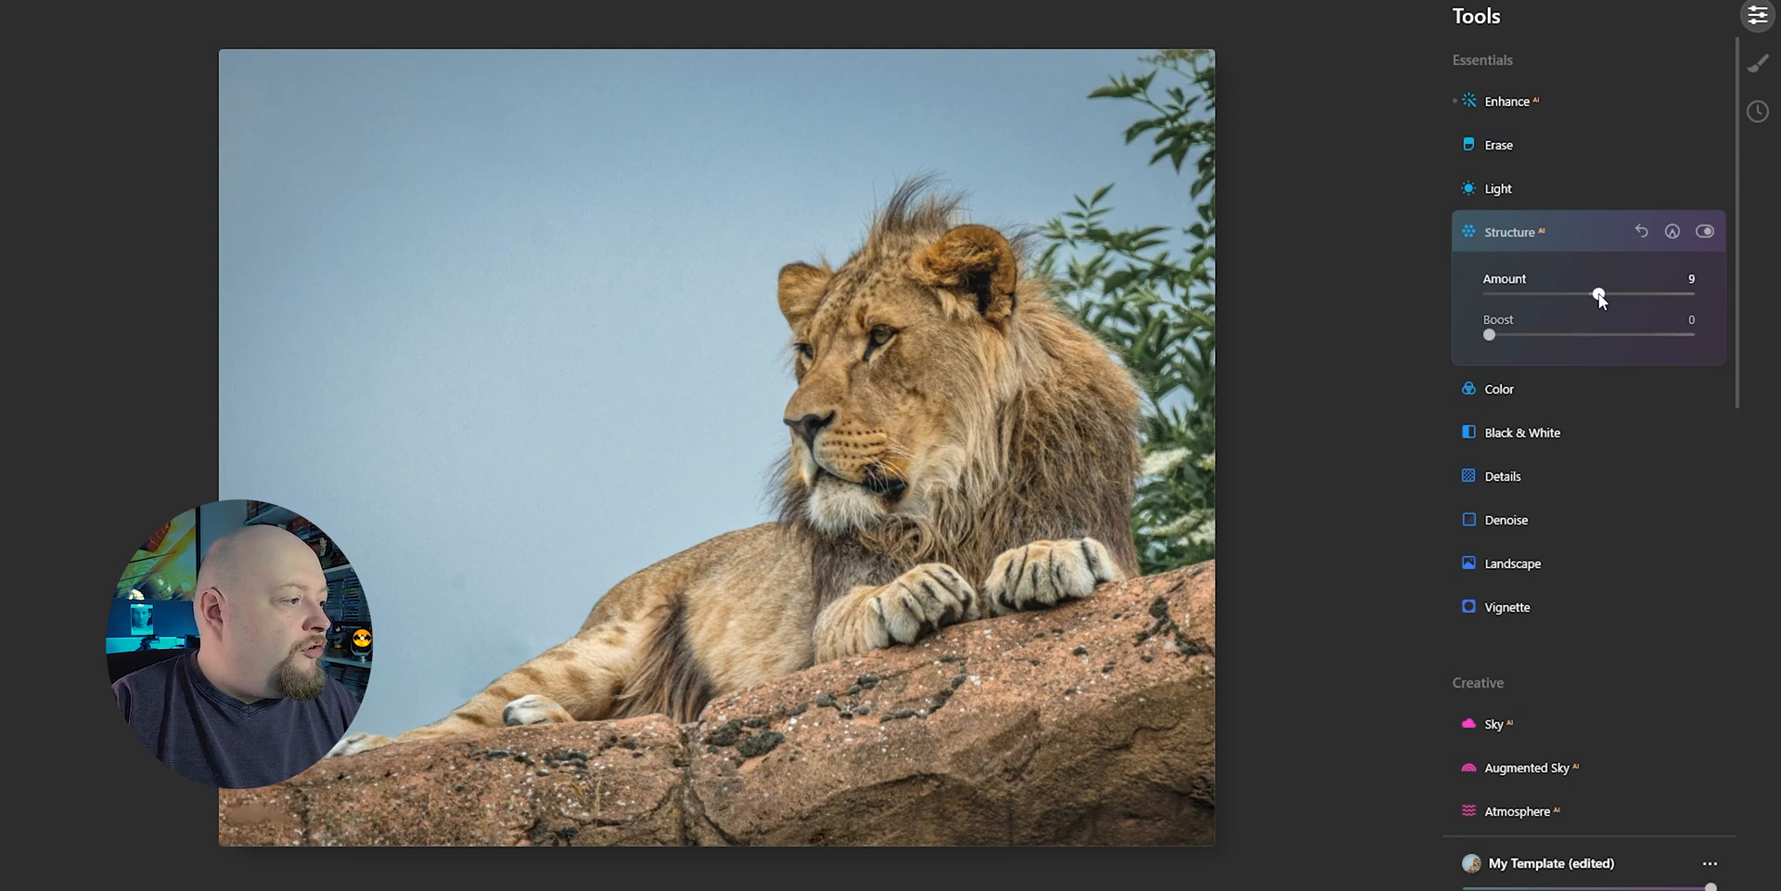
double_click(1595, 295)
click(1598, 296)
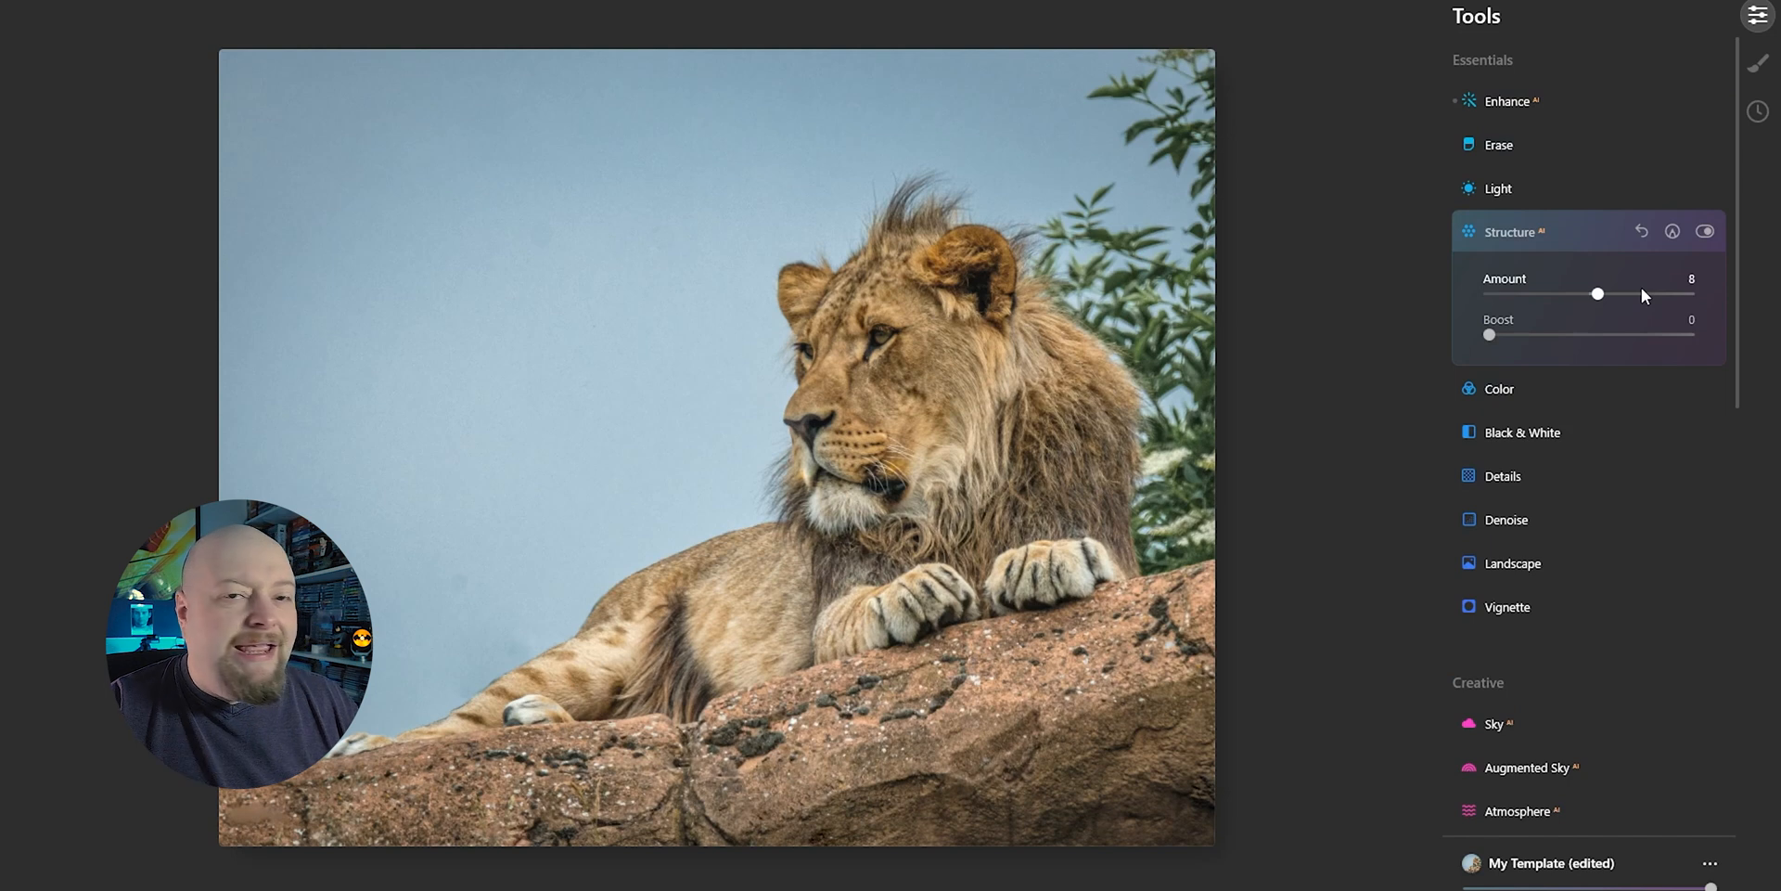
Set the Details amounts to 18 for small, 16 for medium and 11 for large details
click(1506, 476)
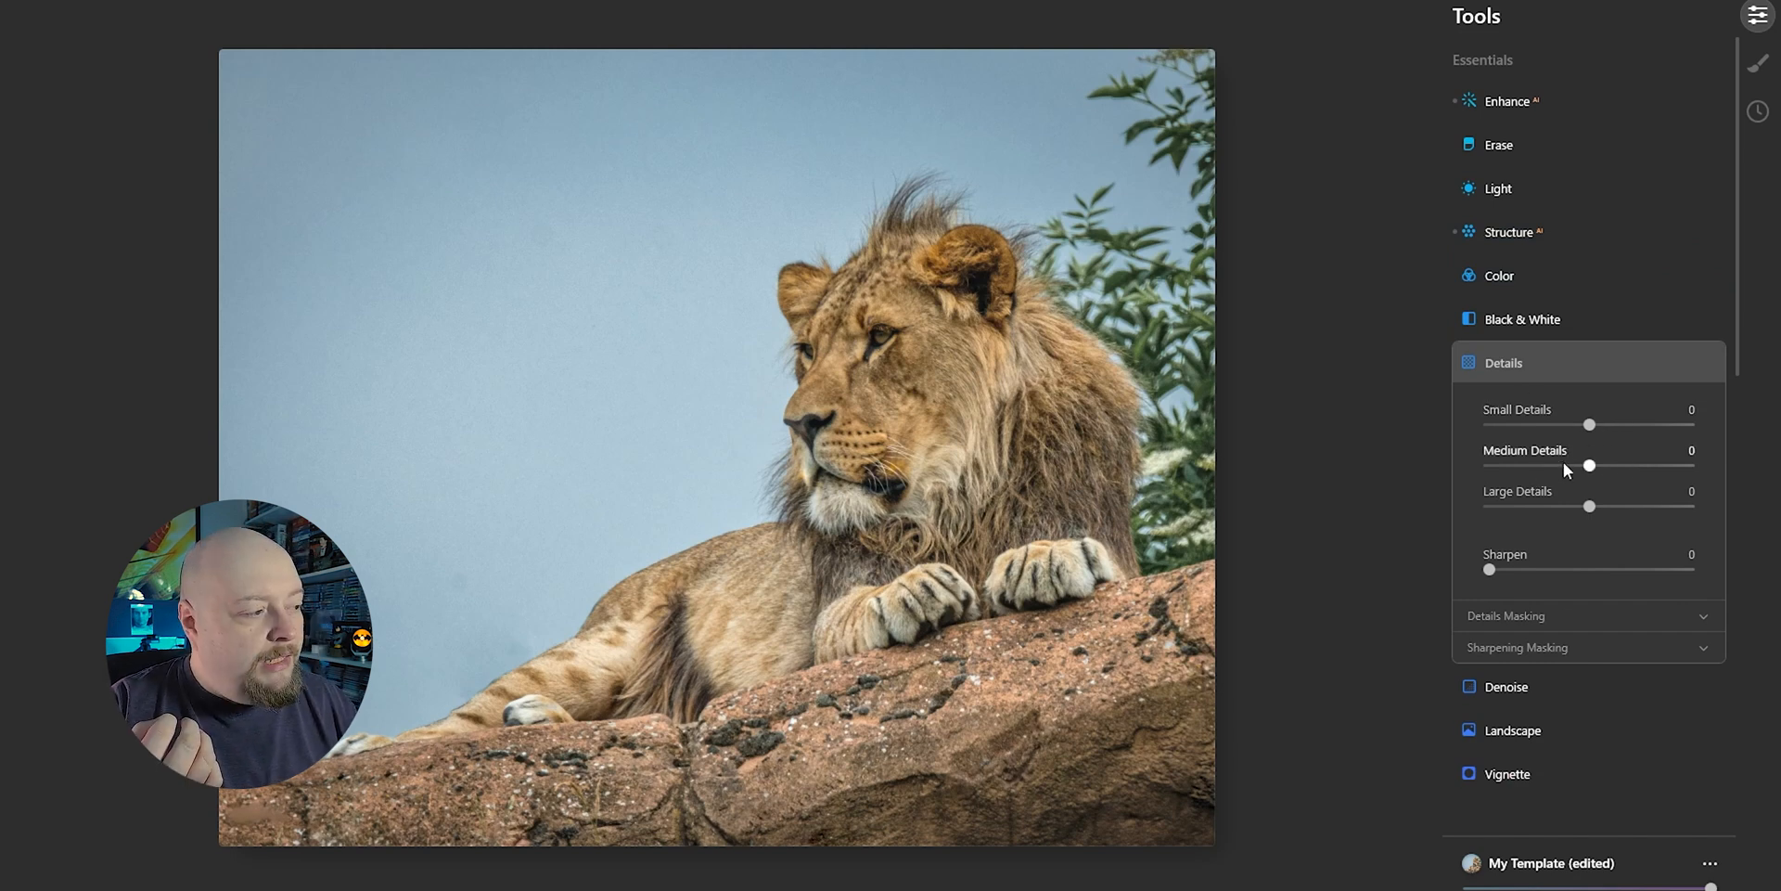
click(1596, 425)
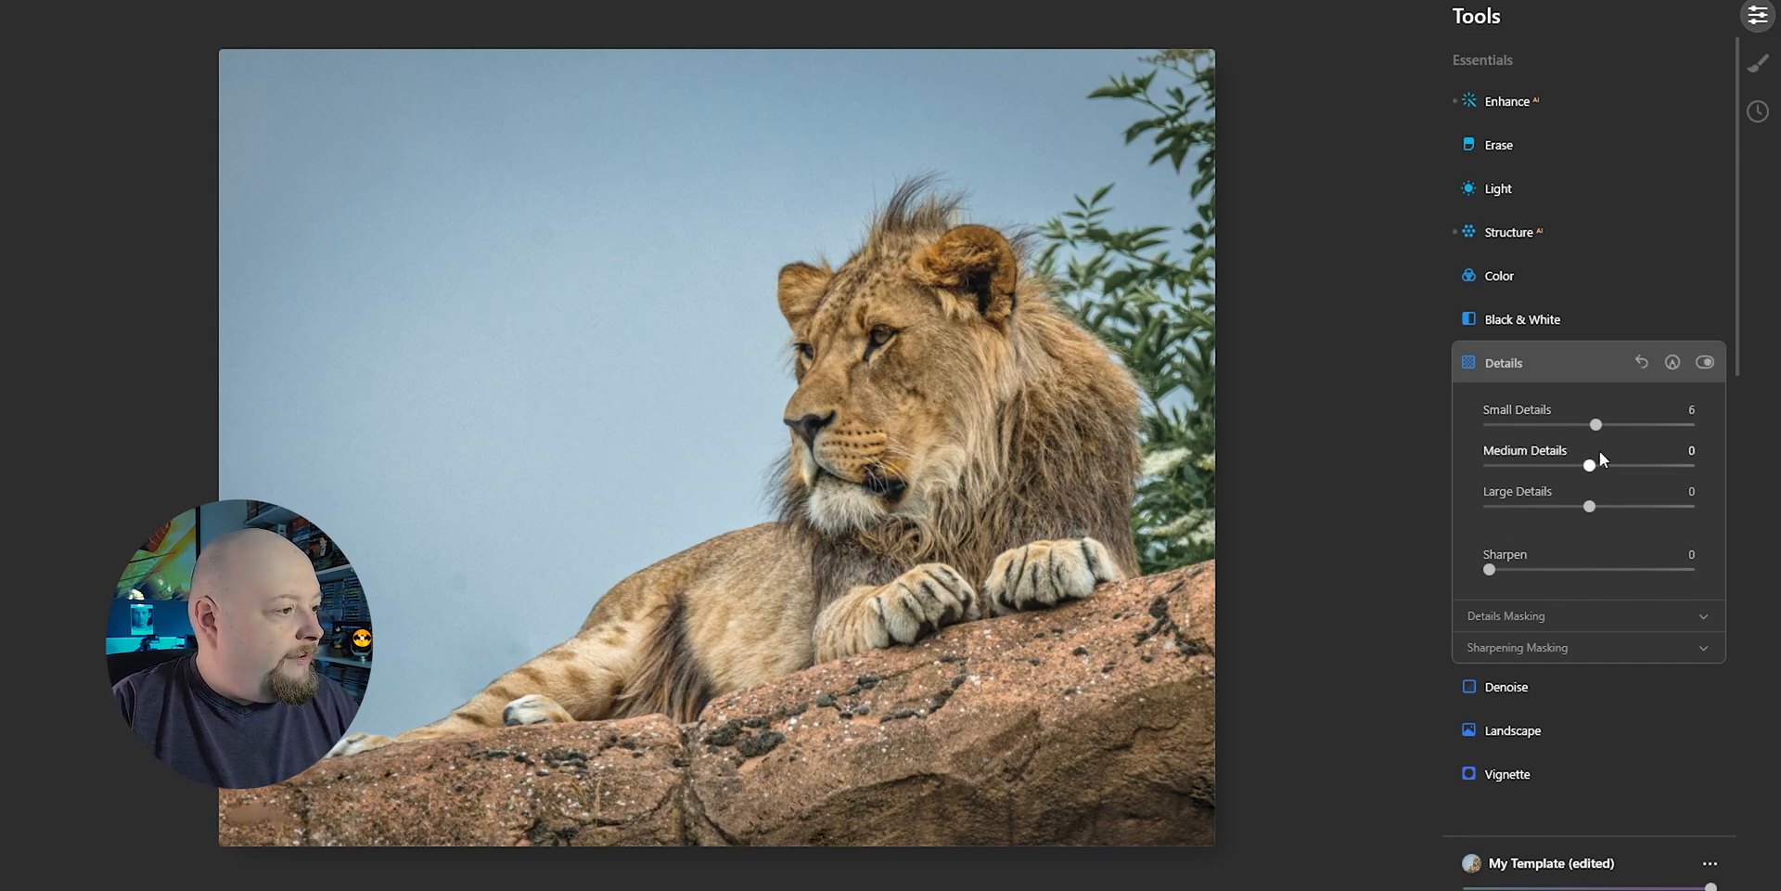
click(1611, 465)
drag(1611, 470, 1608, 472)
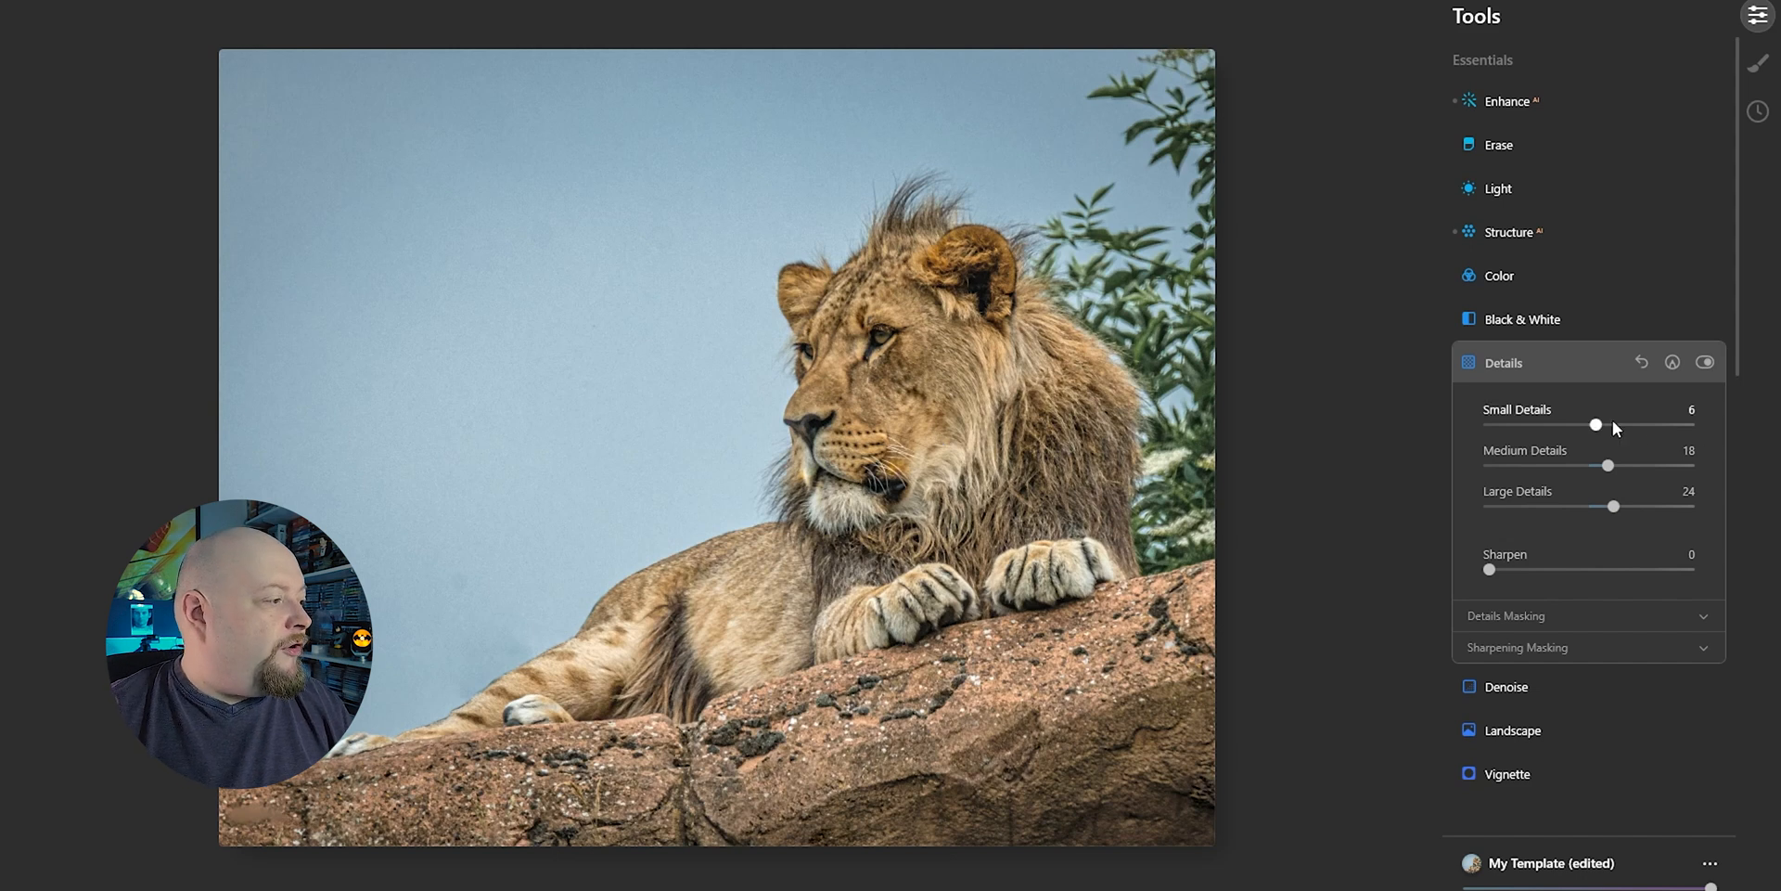
drag(1606, 504, 1605, 466)
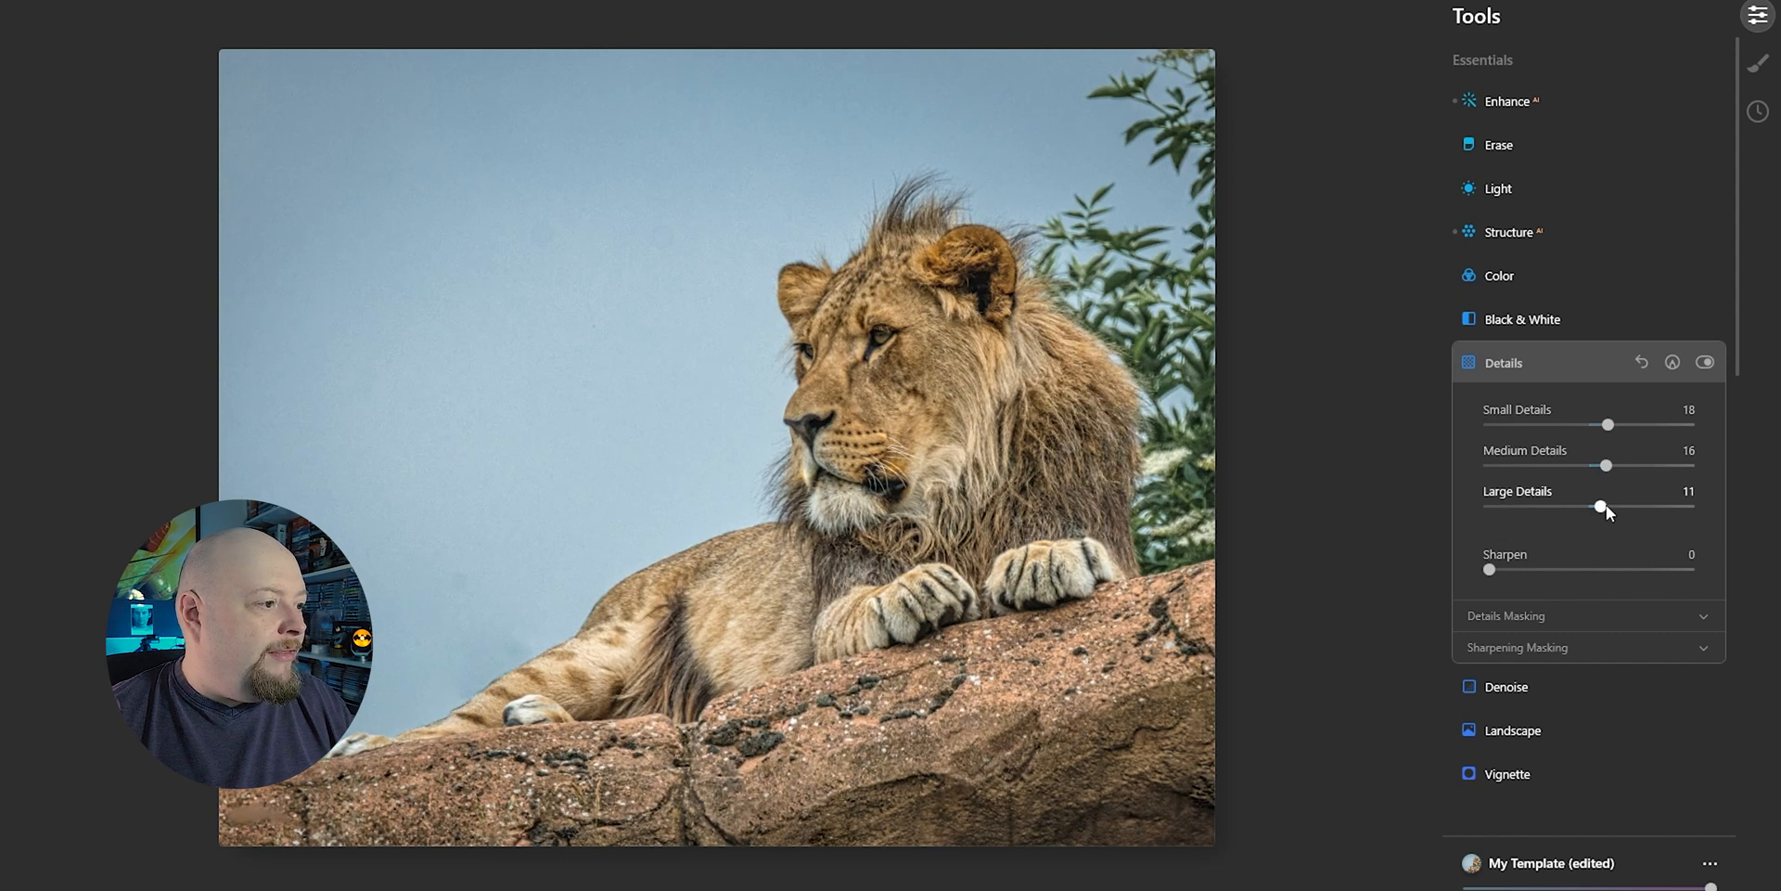
Set Luminosity Denoise to 6, judging the noise close up on the lion's face
double_click(854, 332)
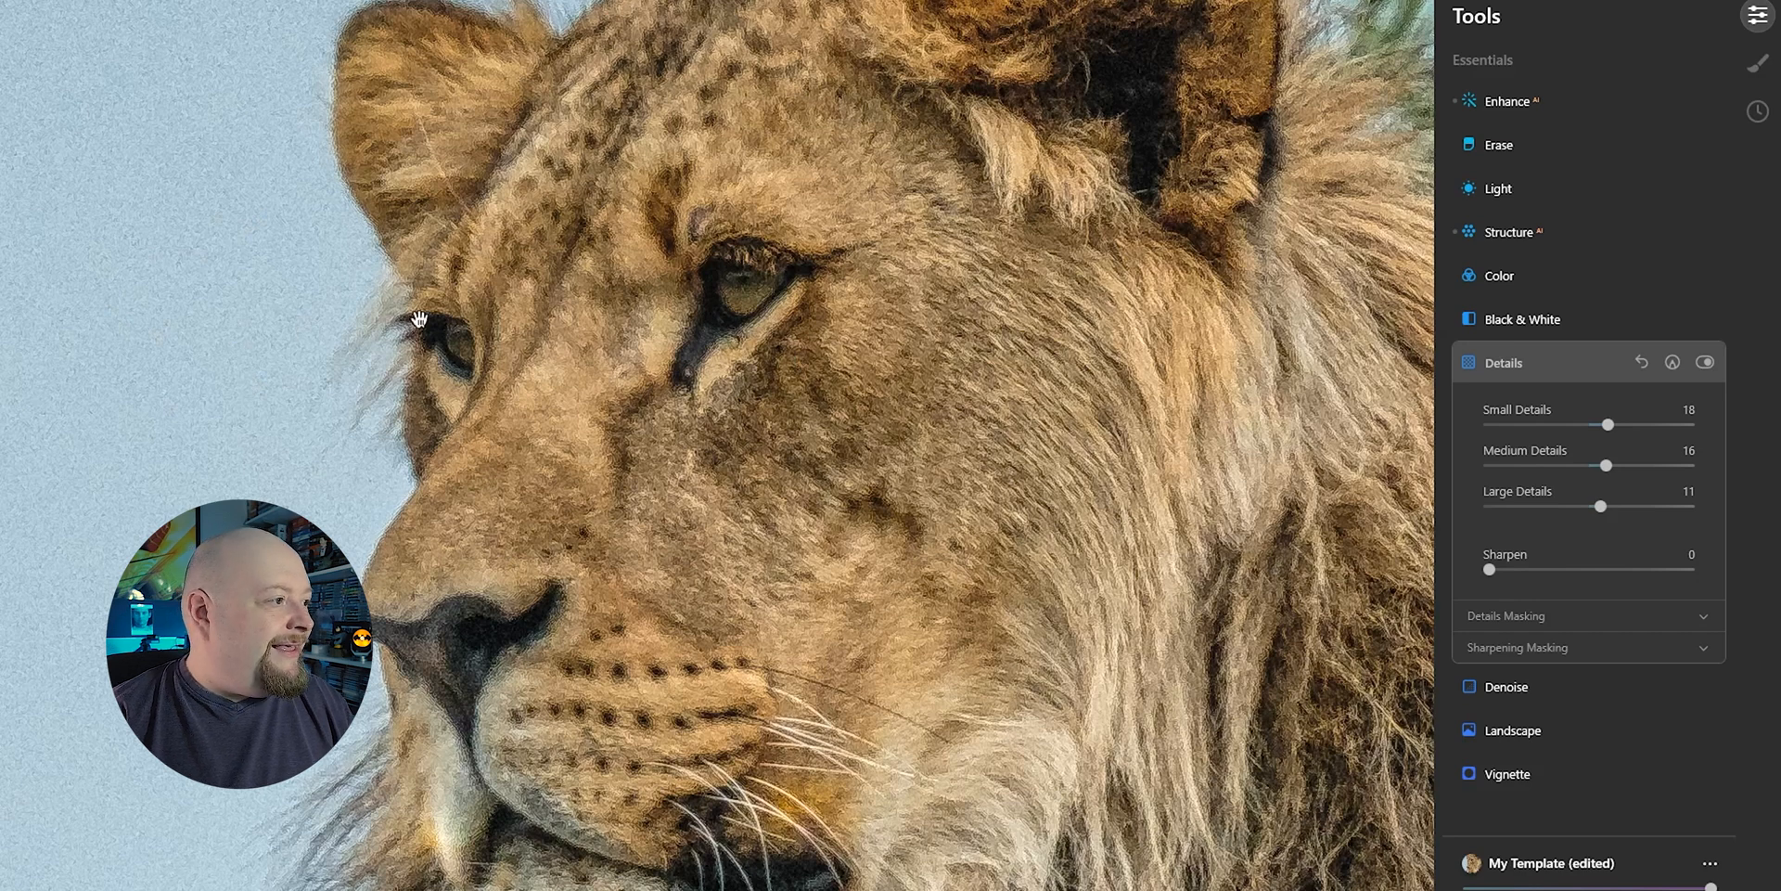
click(1485, 686)
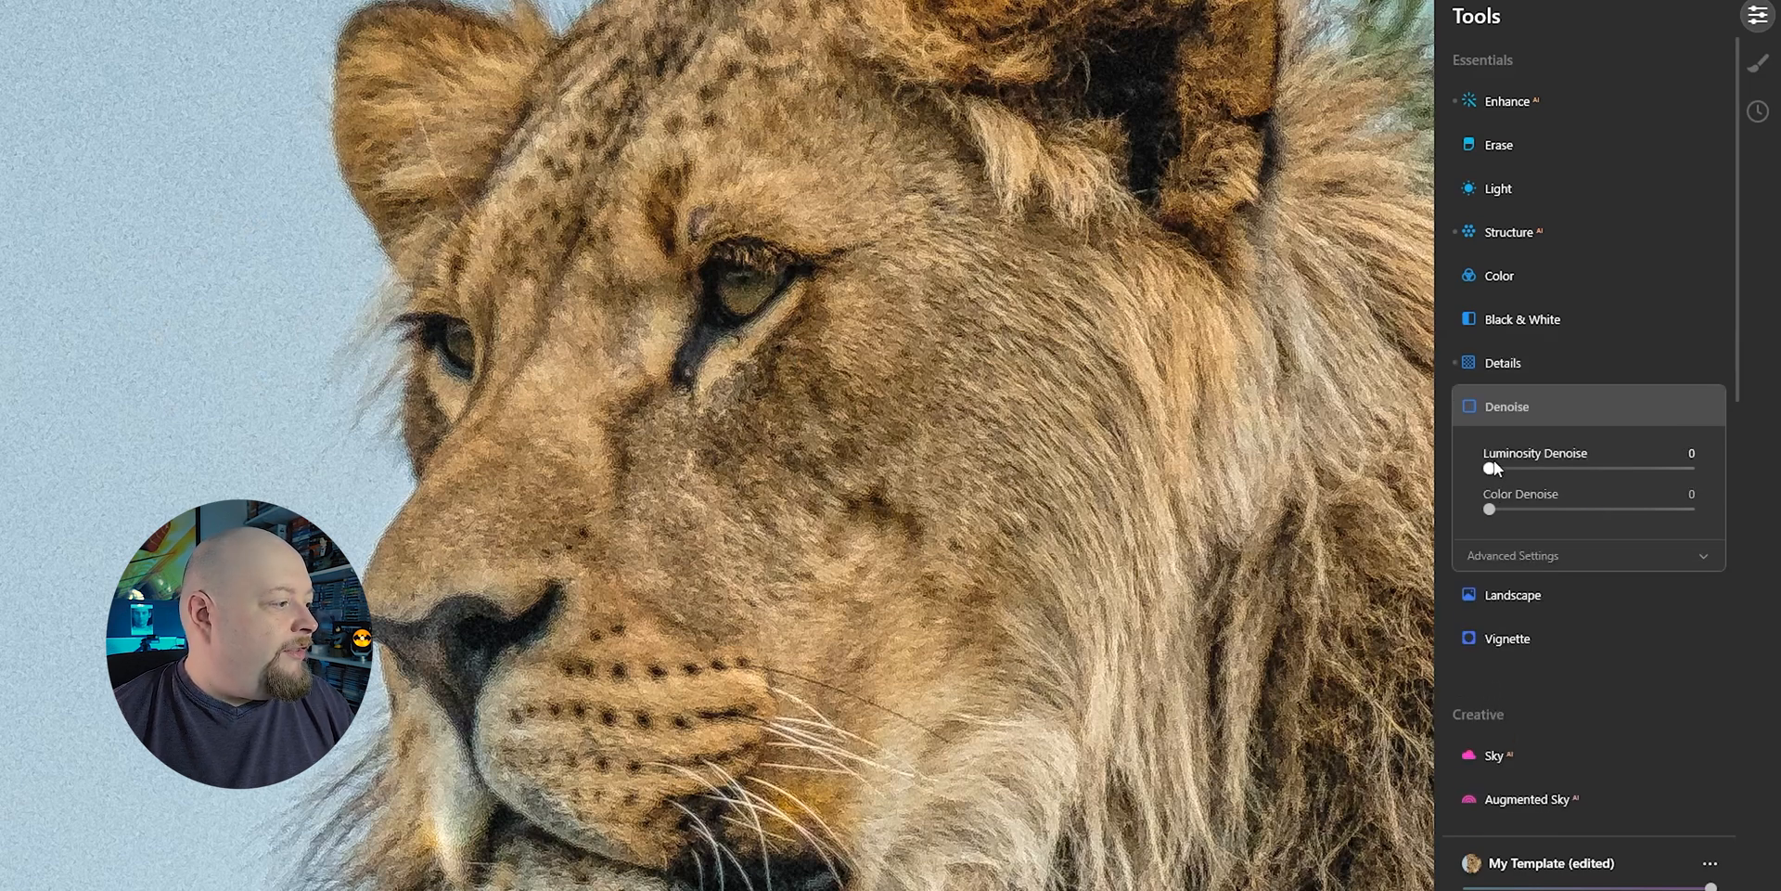
click(1503, 469)
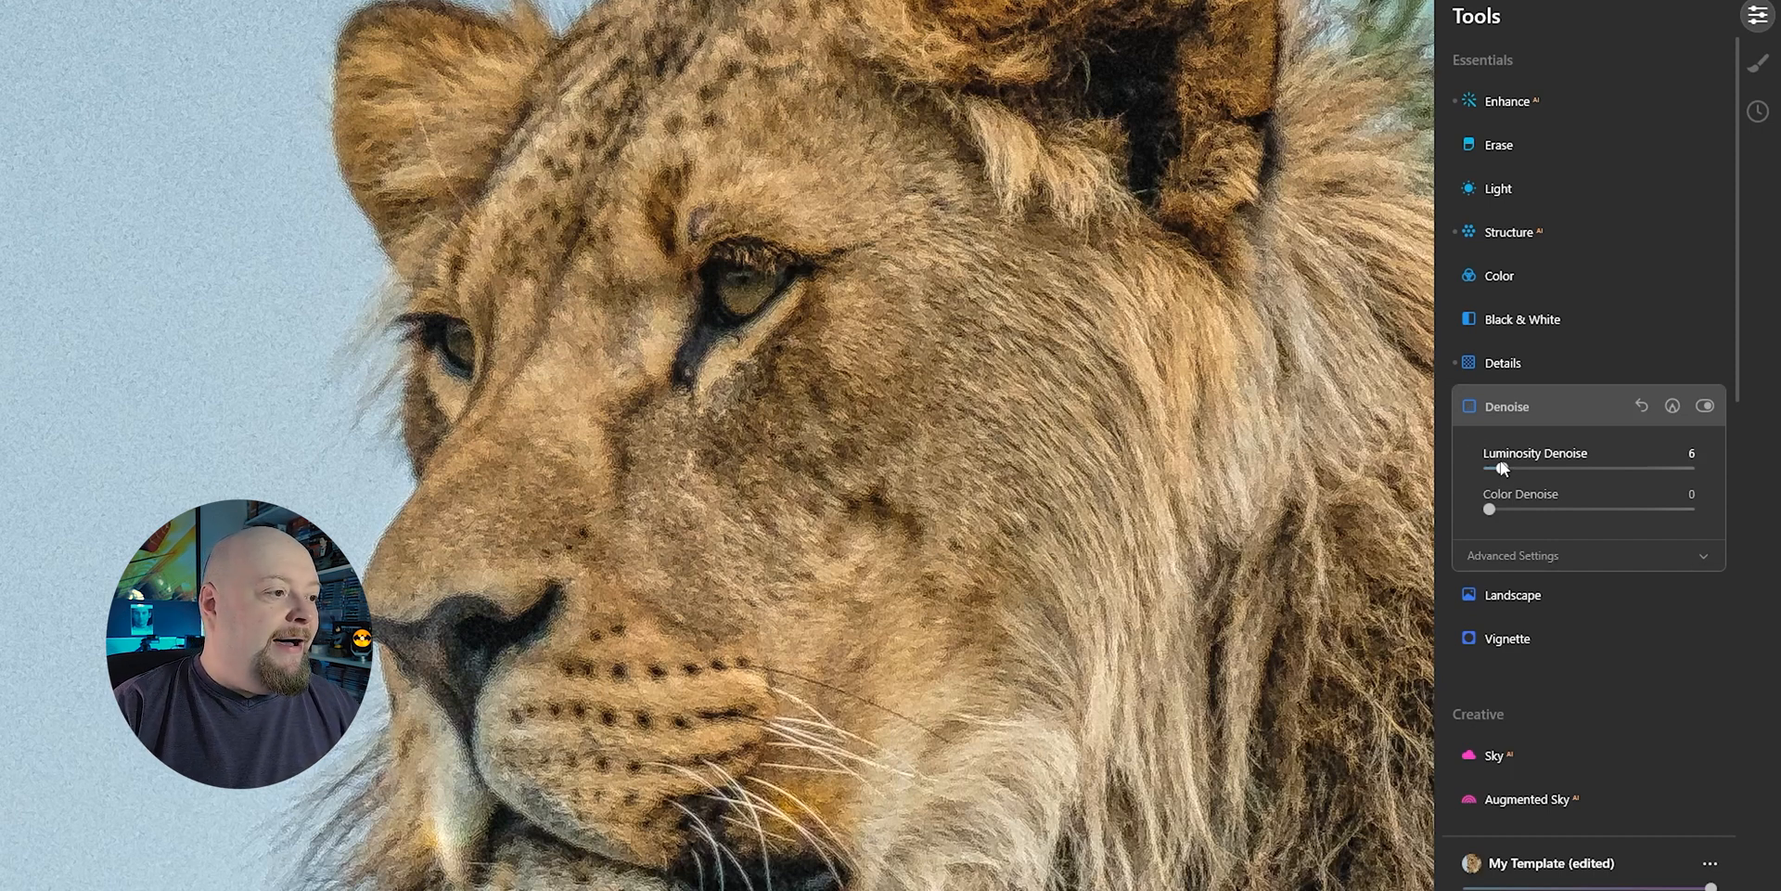
click(1200, 298)
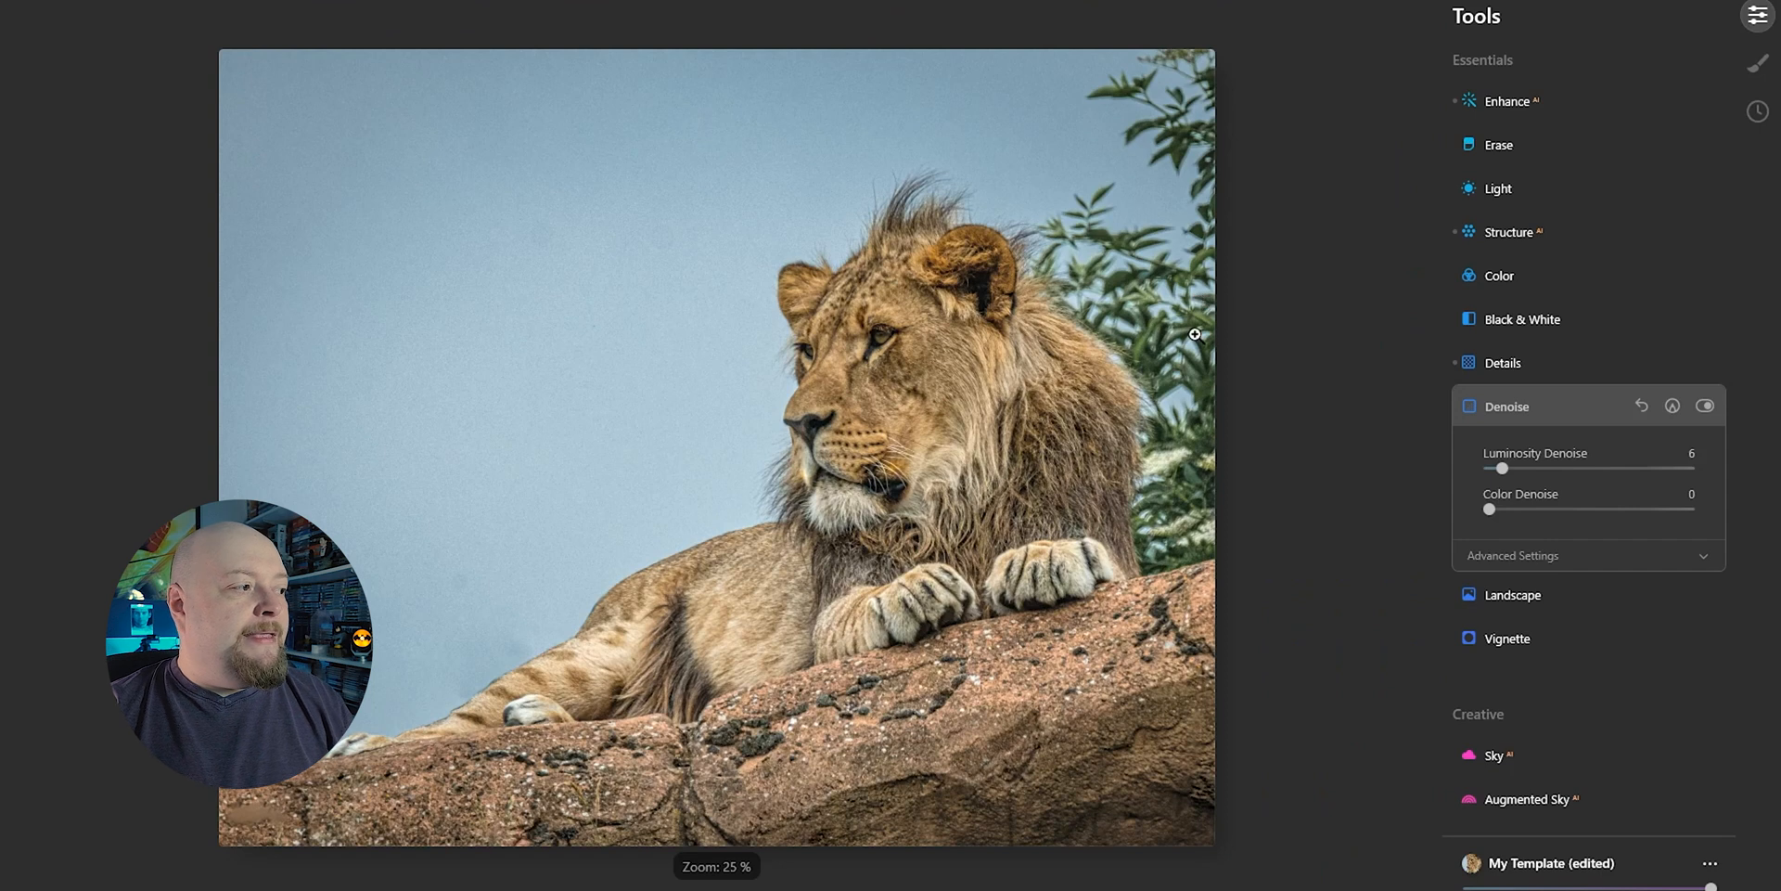
Raise Small Details to 27, fine-tune the medium and large details, and apply the Luminar edit to the layer
click(1500, 363)
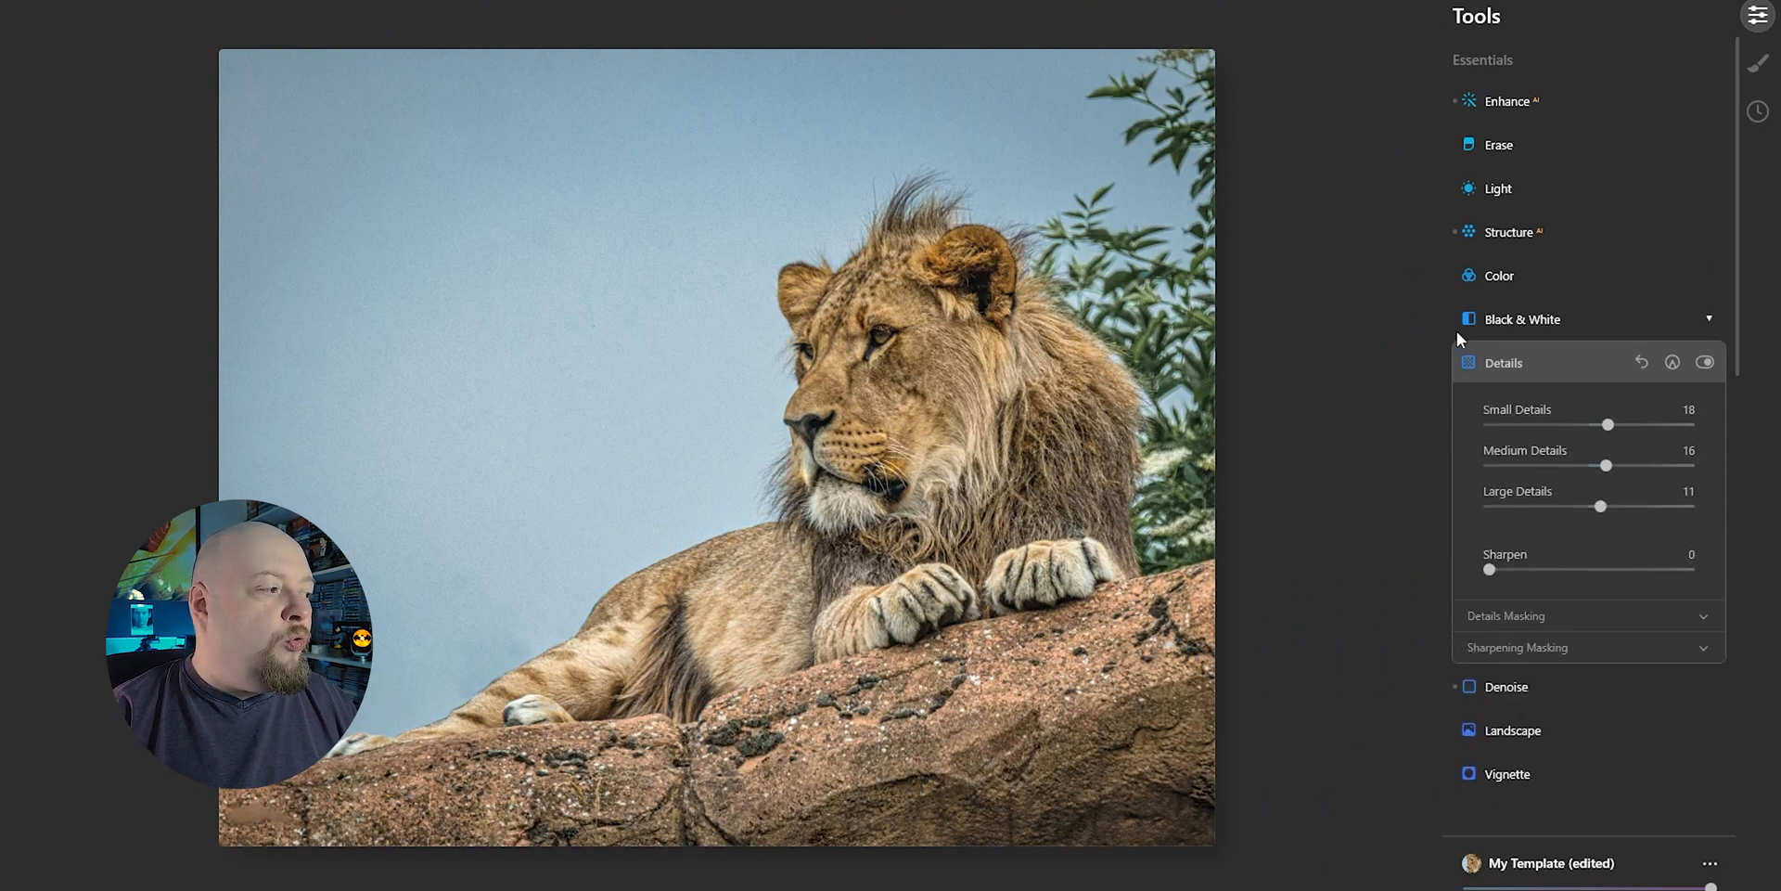
click(1618, 424)
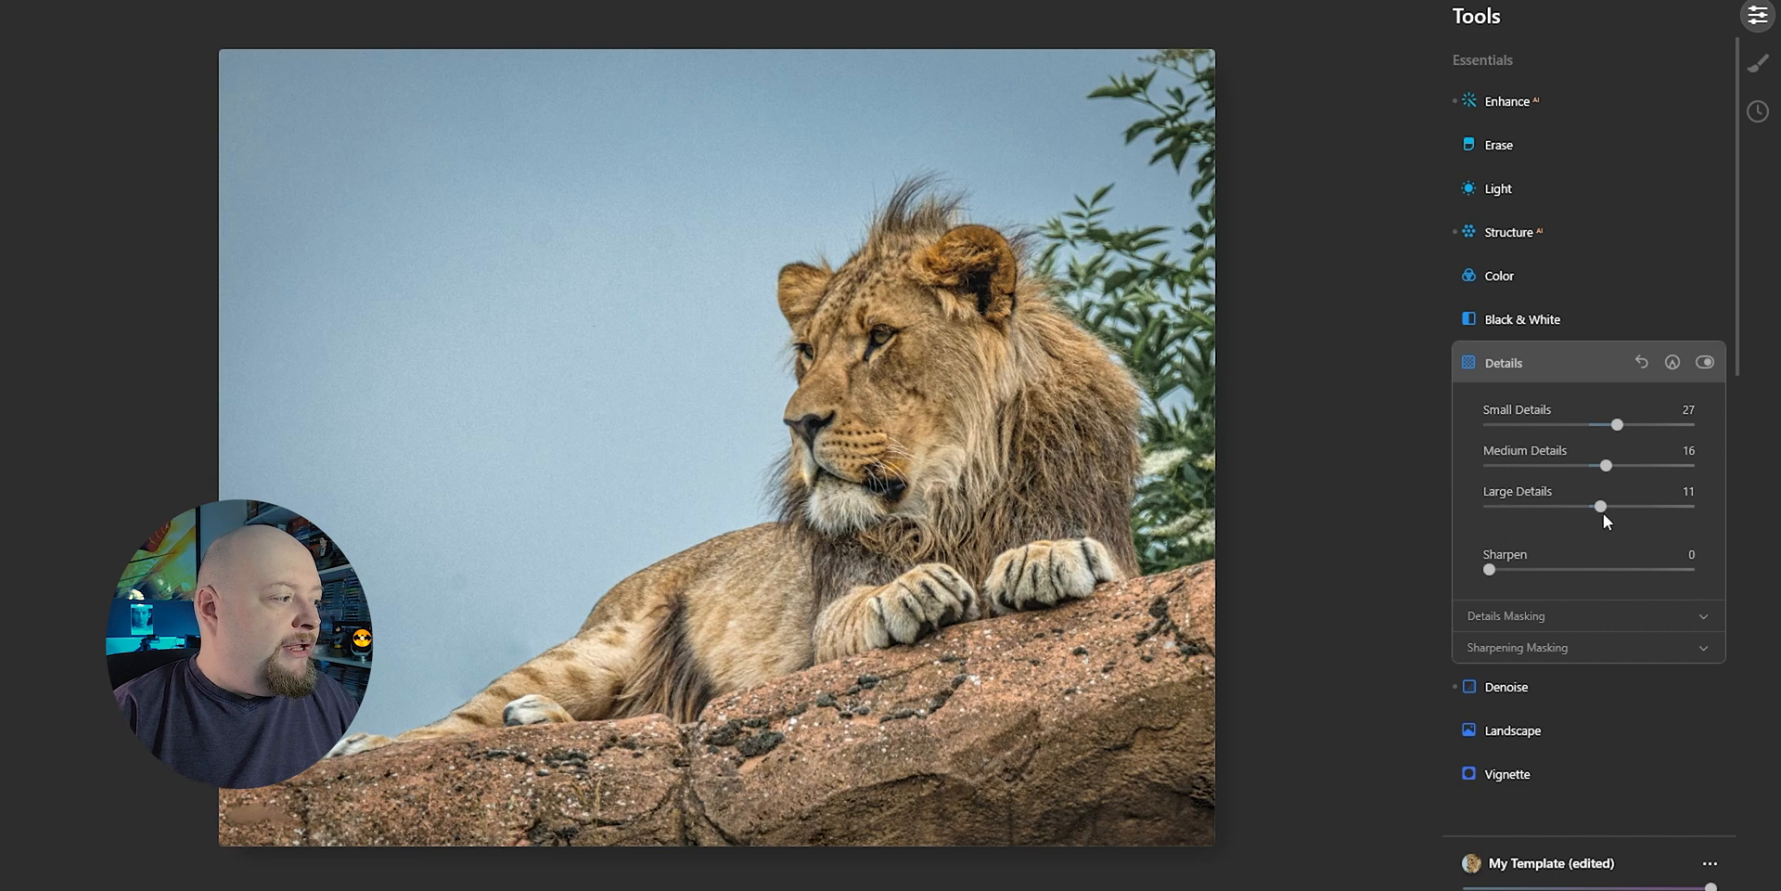
drag(1605, 466, 1606, 506)
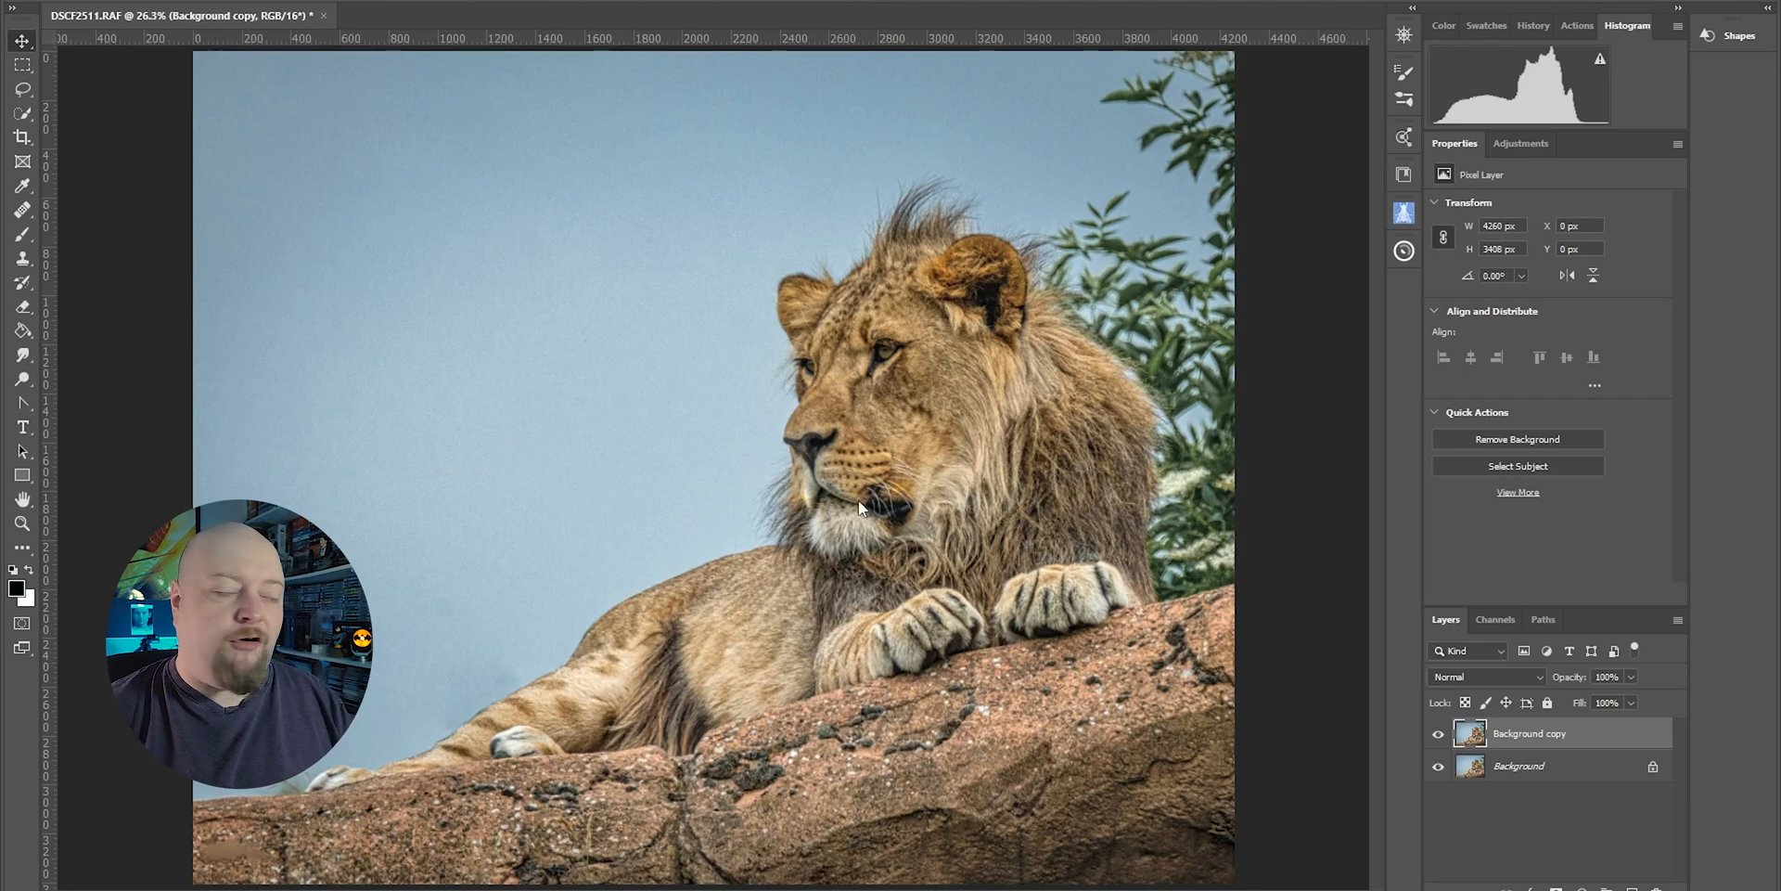
Compare the lion before and after the Luminar edit by toggling the Background copy layer's visibility
click(1437, 737)
click(1437, 736)
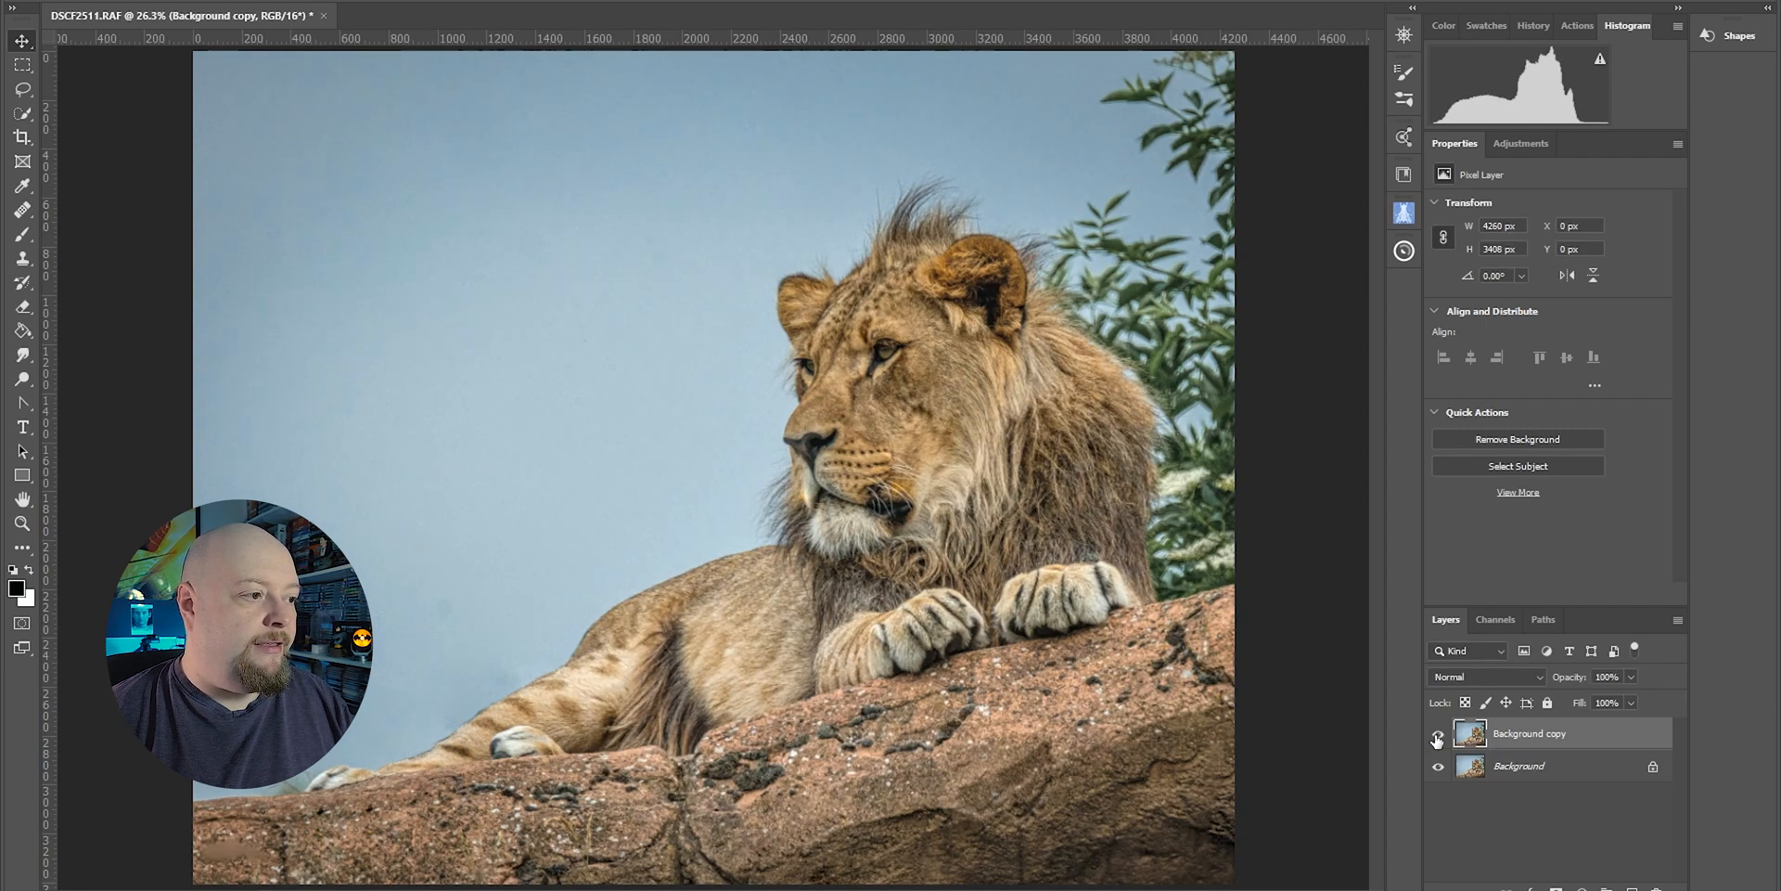
click(1437, 737)
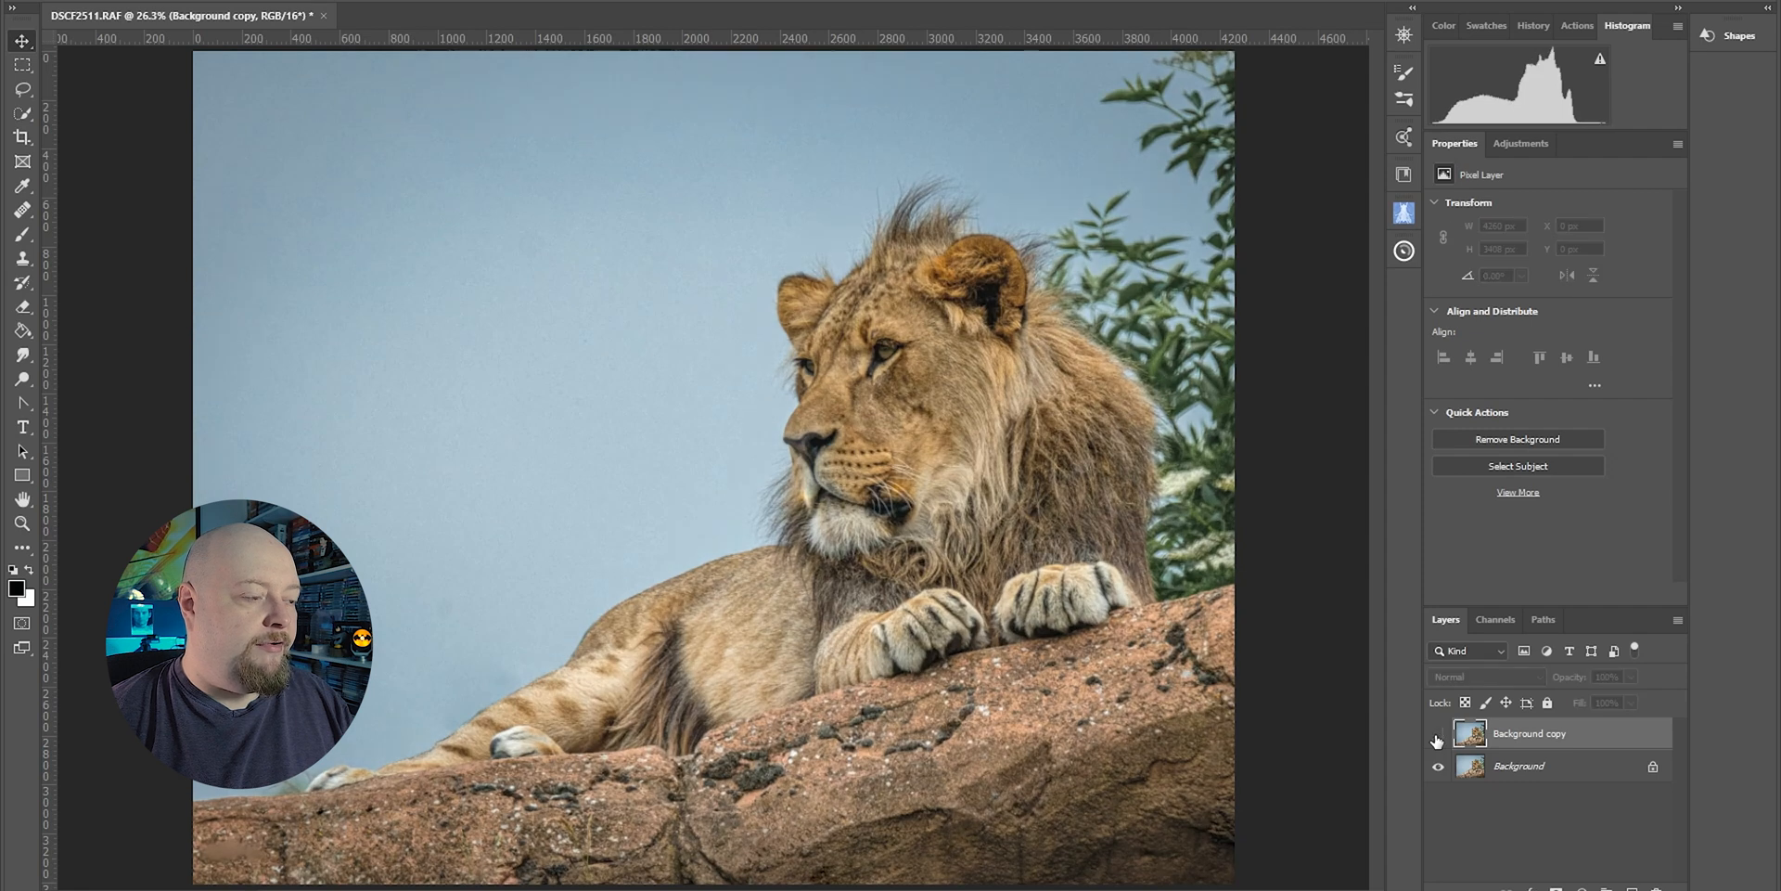
click(1437, 736)
click(1437, 737)
click(1437, 736)
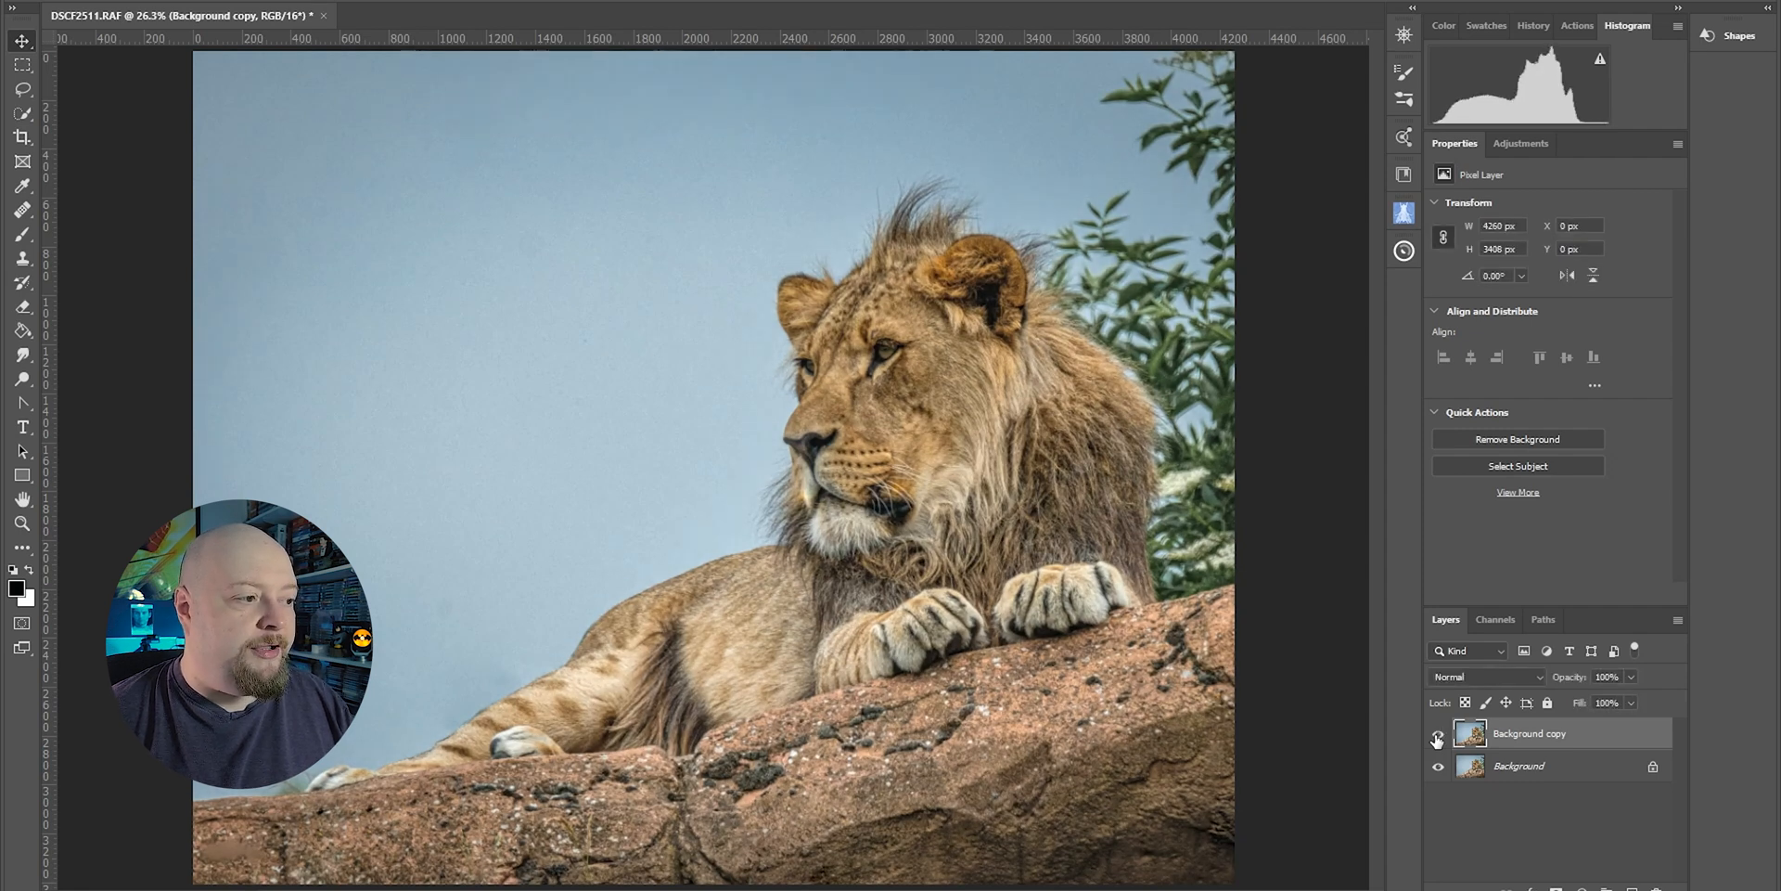
click(1437, 737)
click(1437, 736)
click(1437, 736)
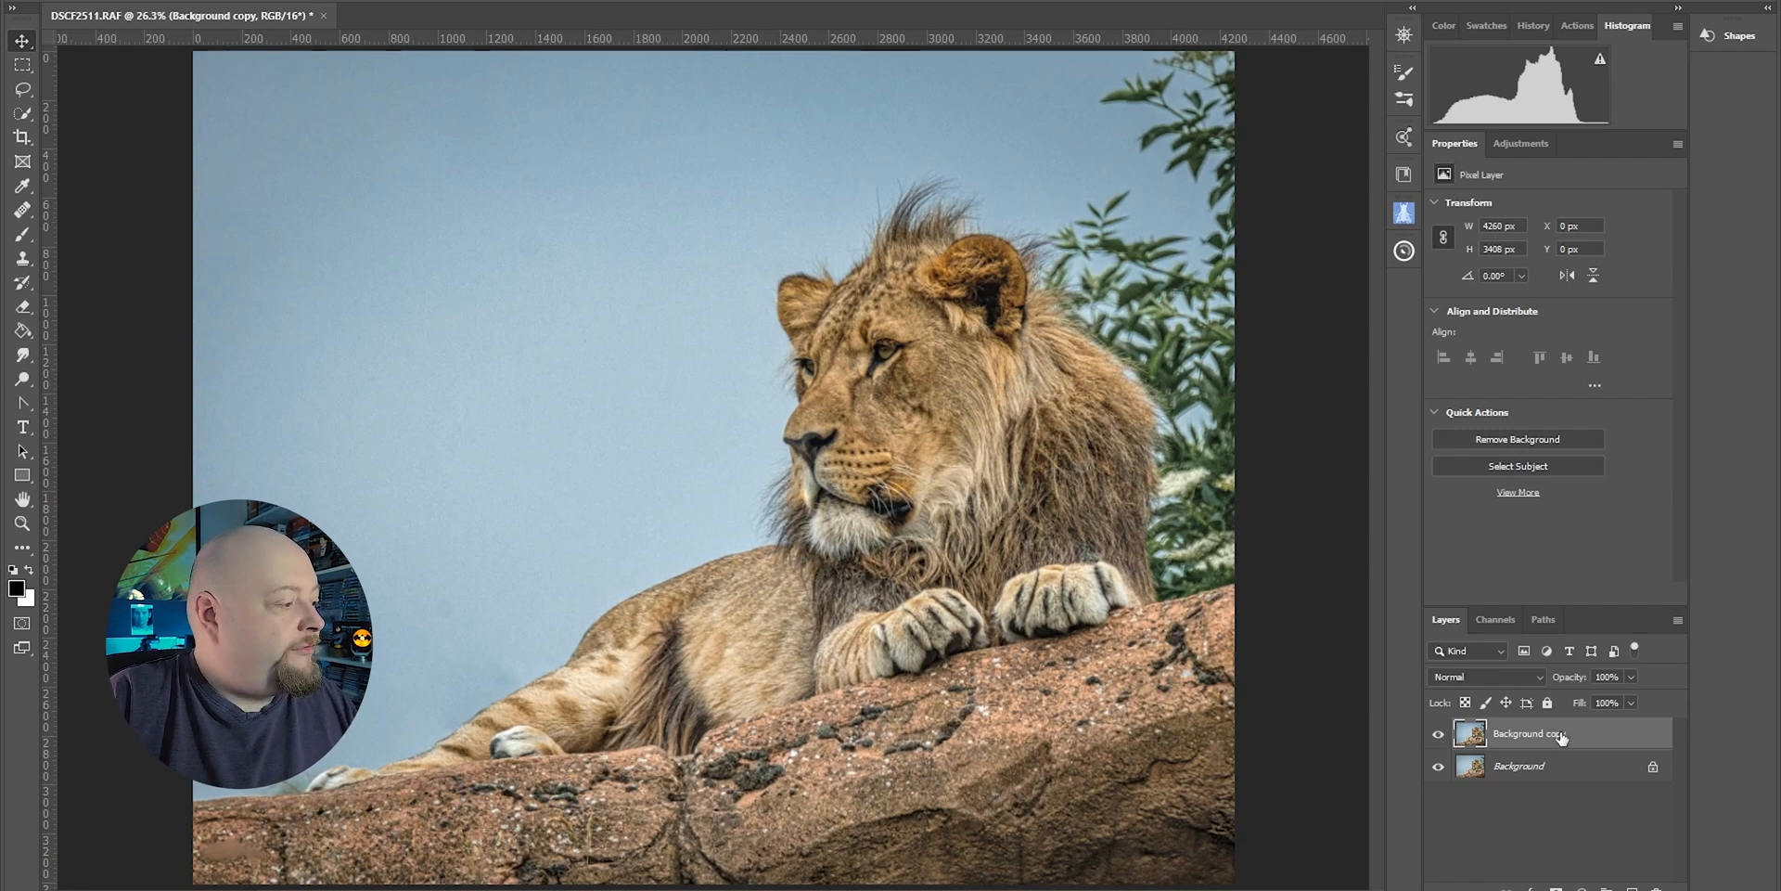
Duplicate the Background layer beneath the enhanced copy
right_click(1559, 765)
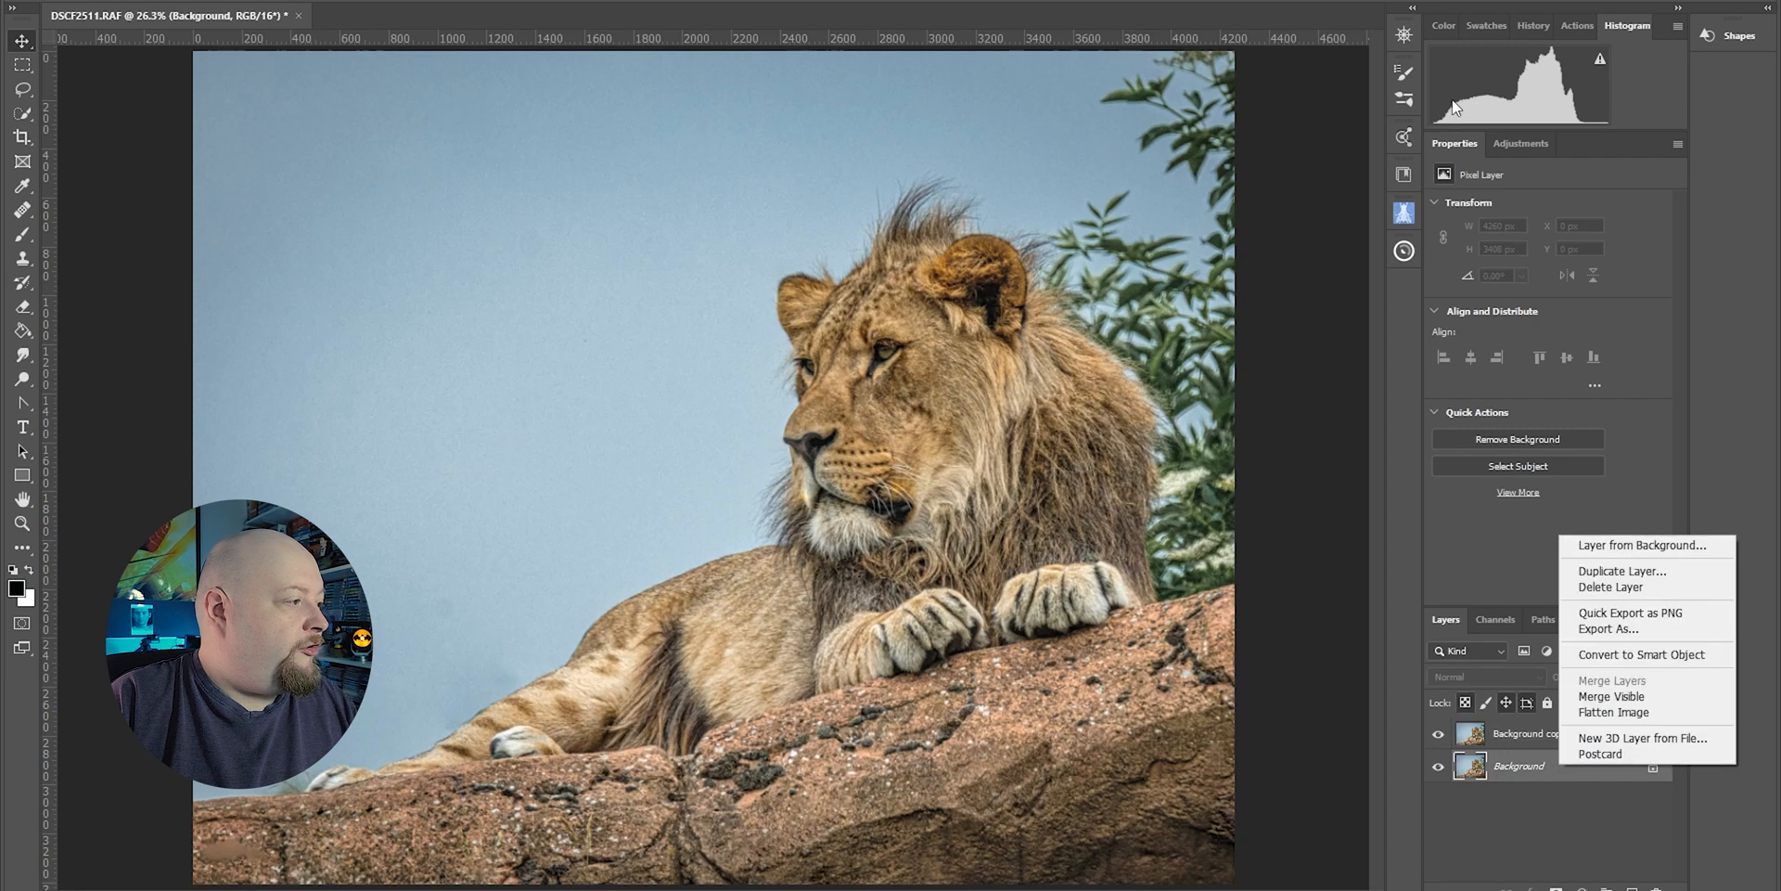
click(1681, 571)
click(1045, 217)
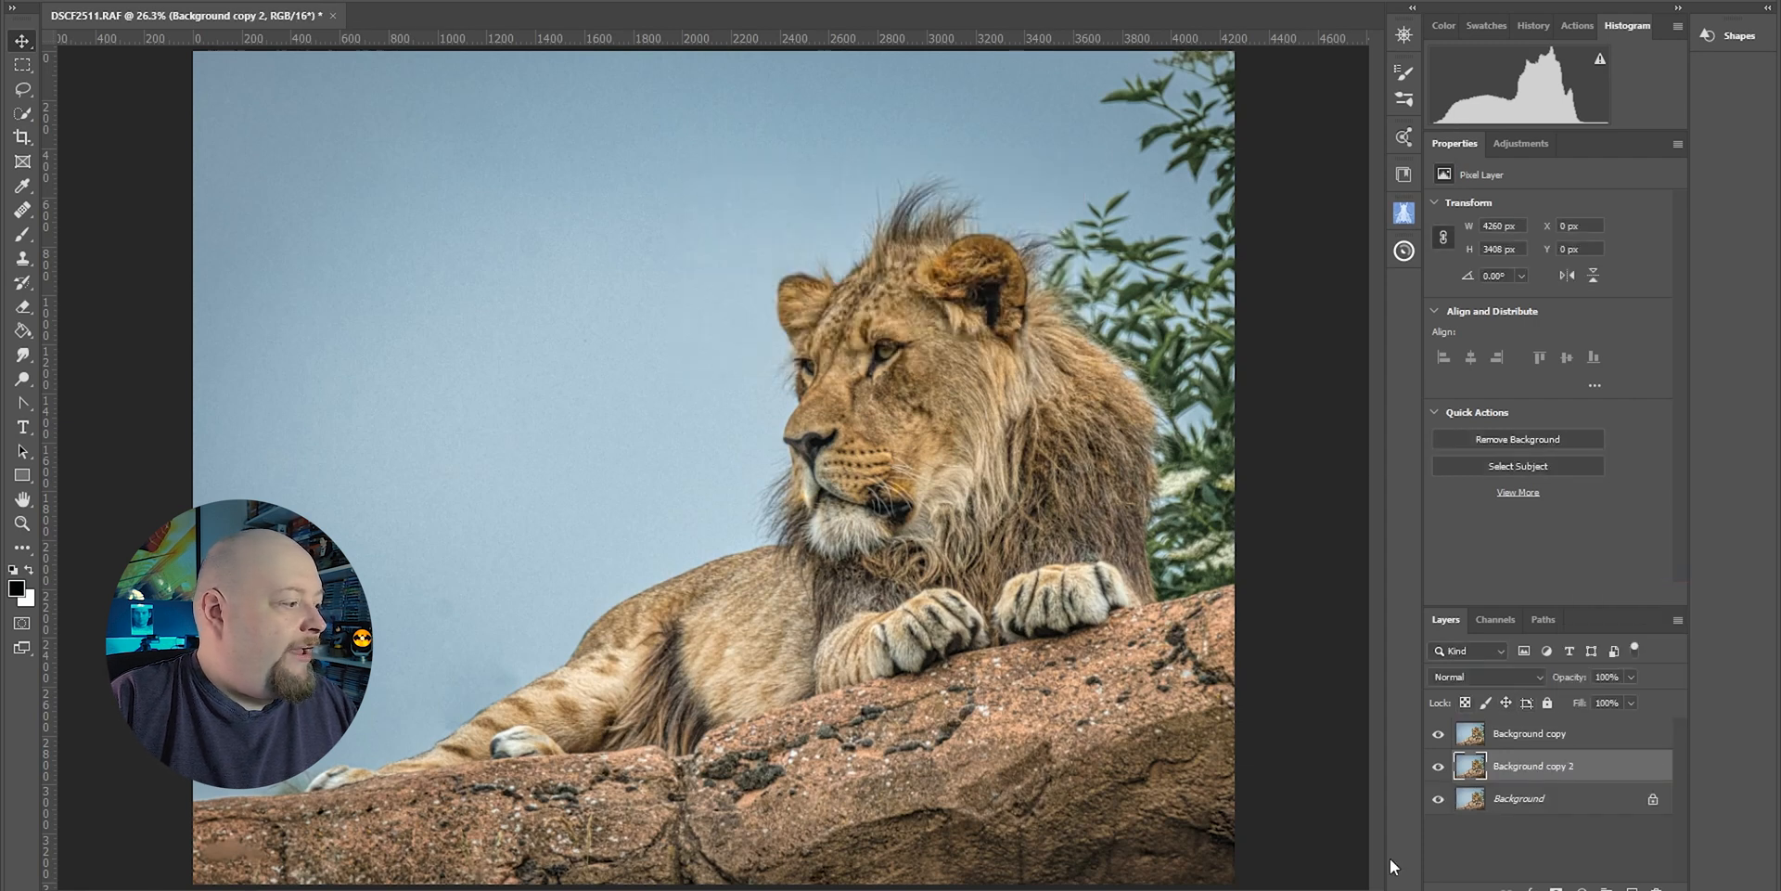
Add a white layer mask to the Background copy layer and check the layer's effect on the rock
click(1603, 733)
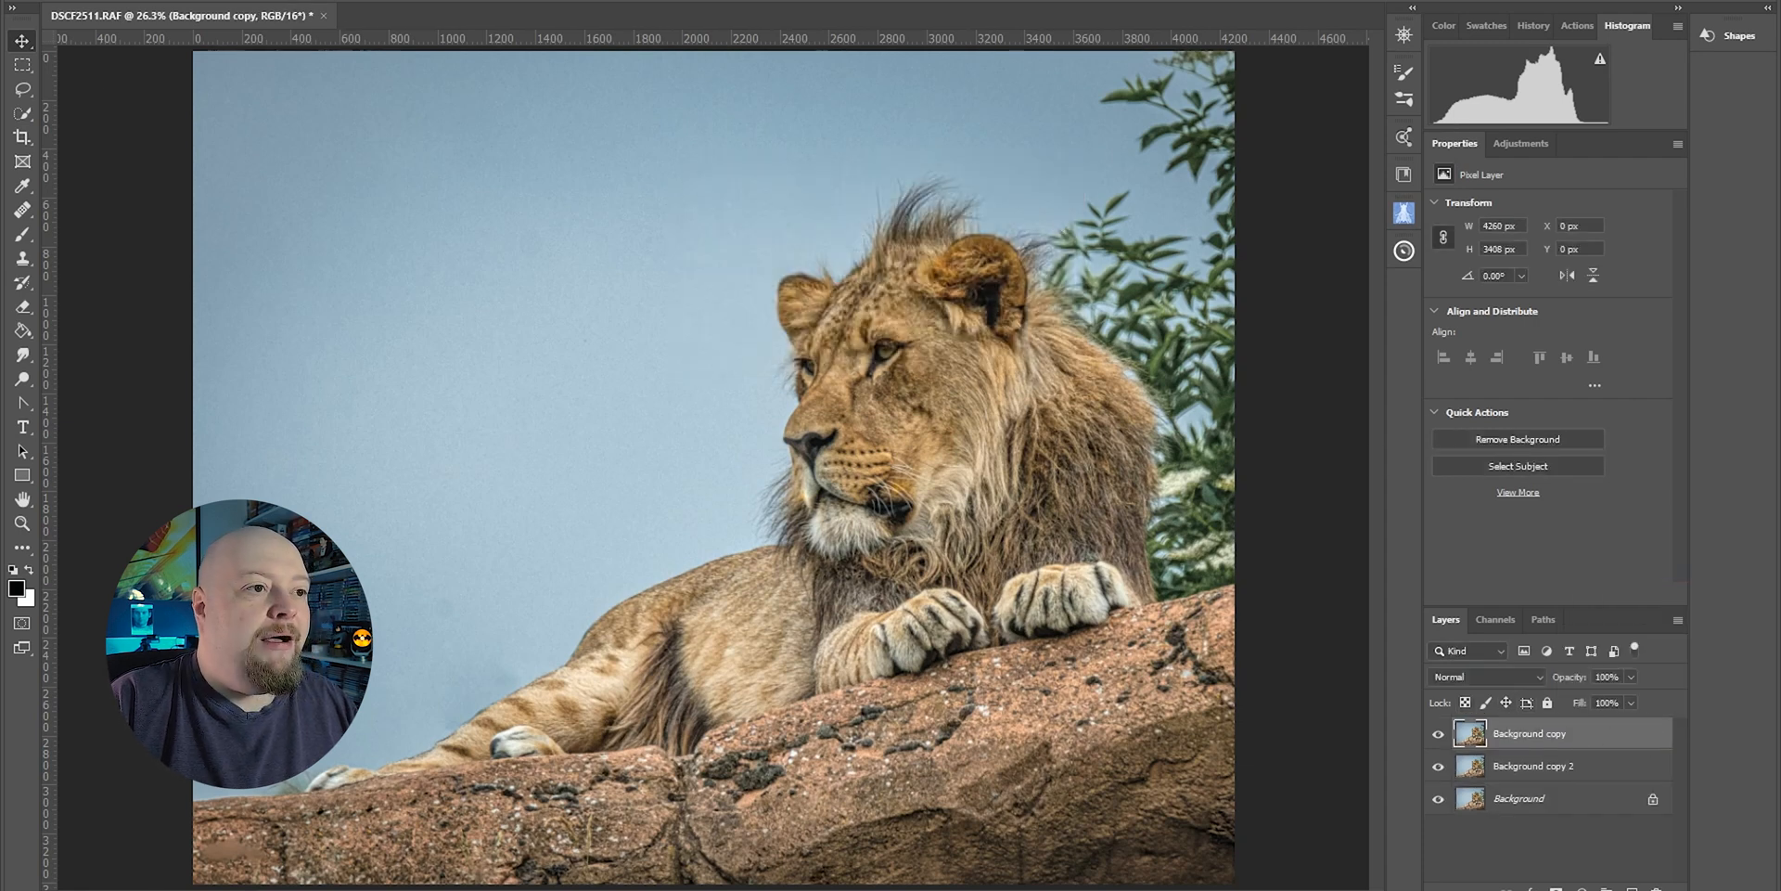
click(102, 0)
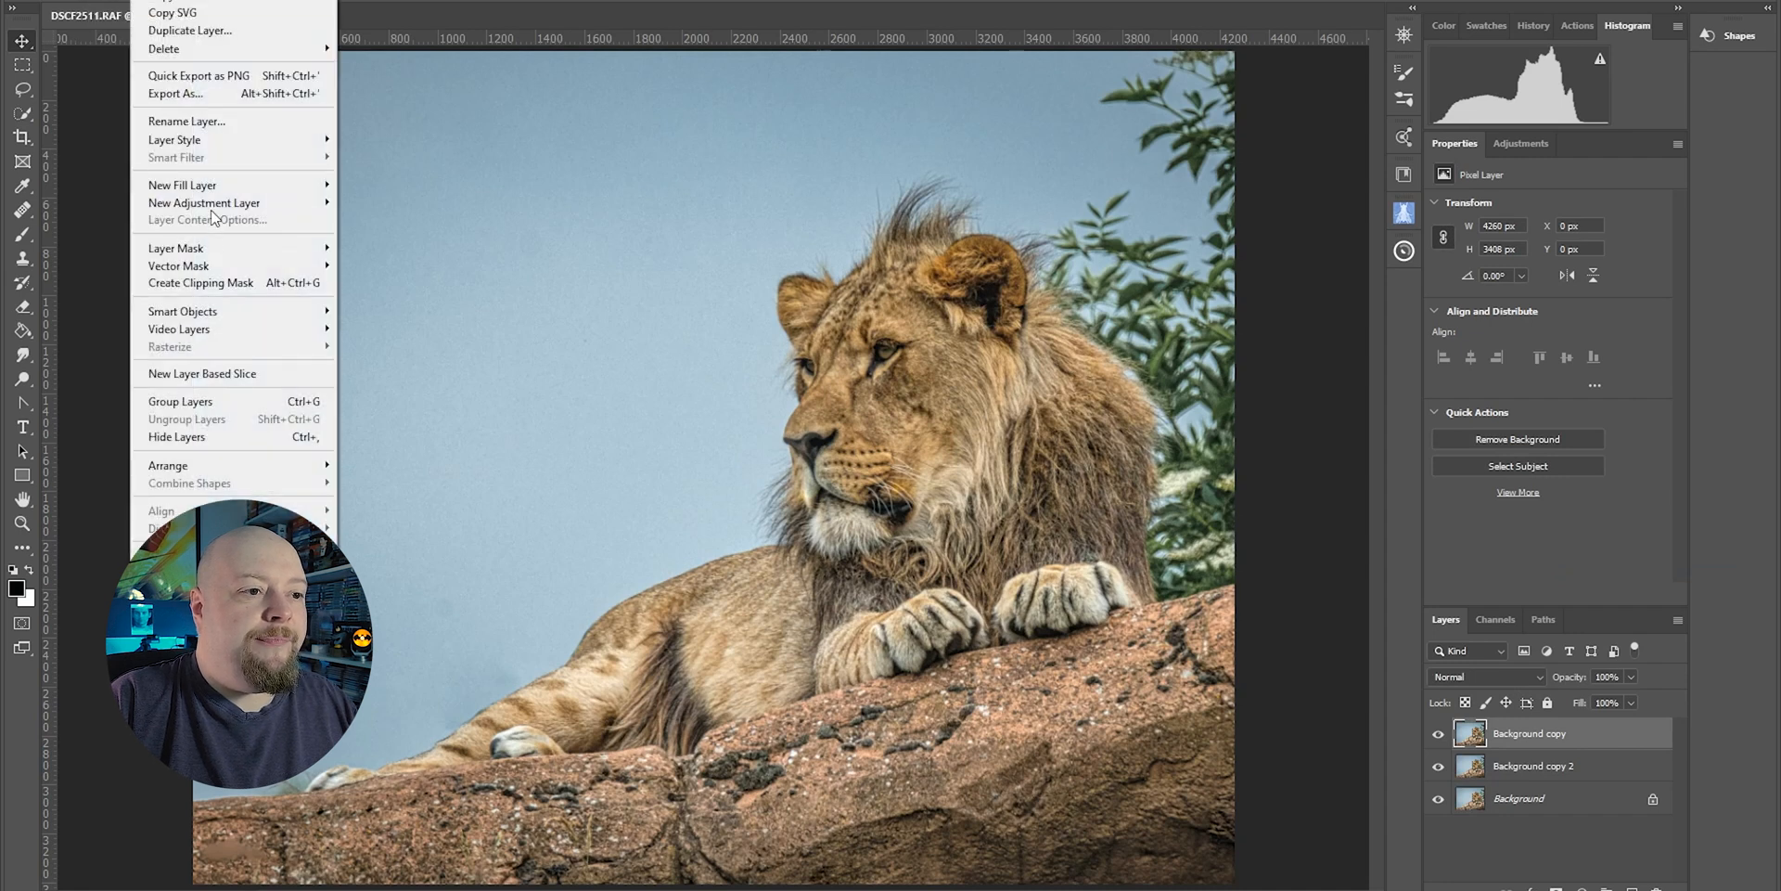
mouse_move(211, 249)
click(373, 248)
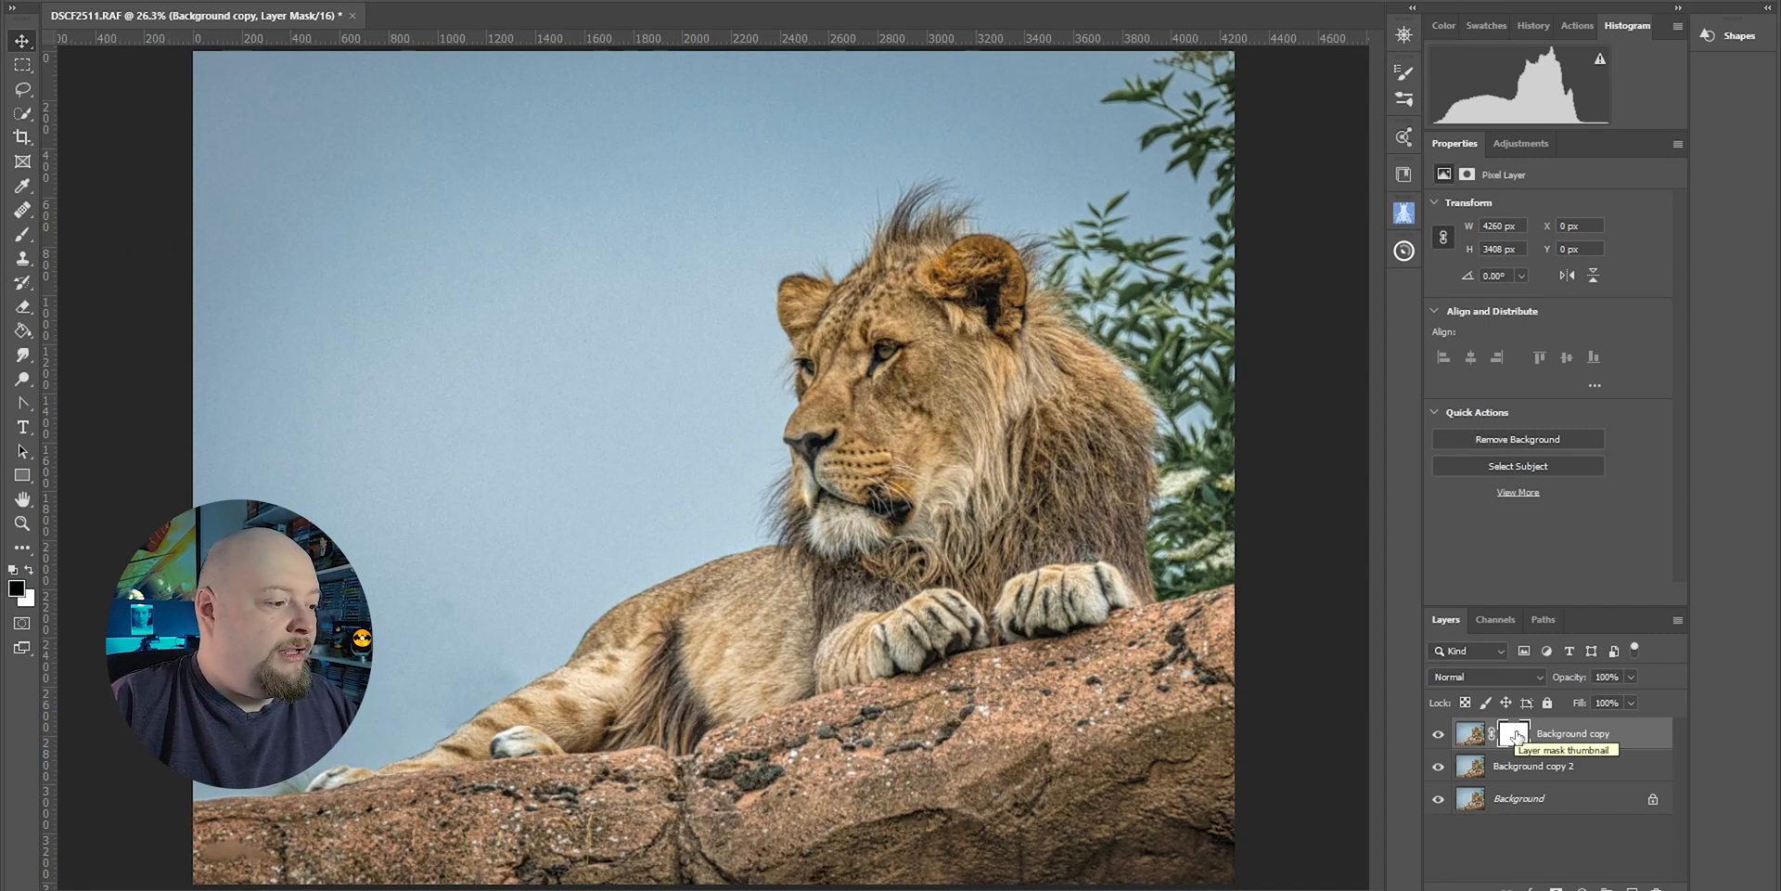
click(1438, 734)
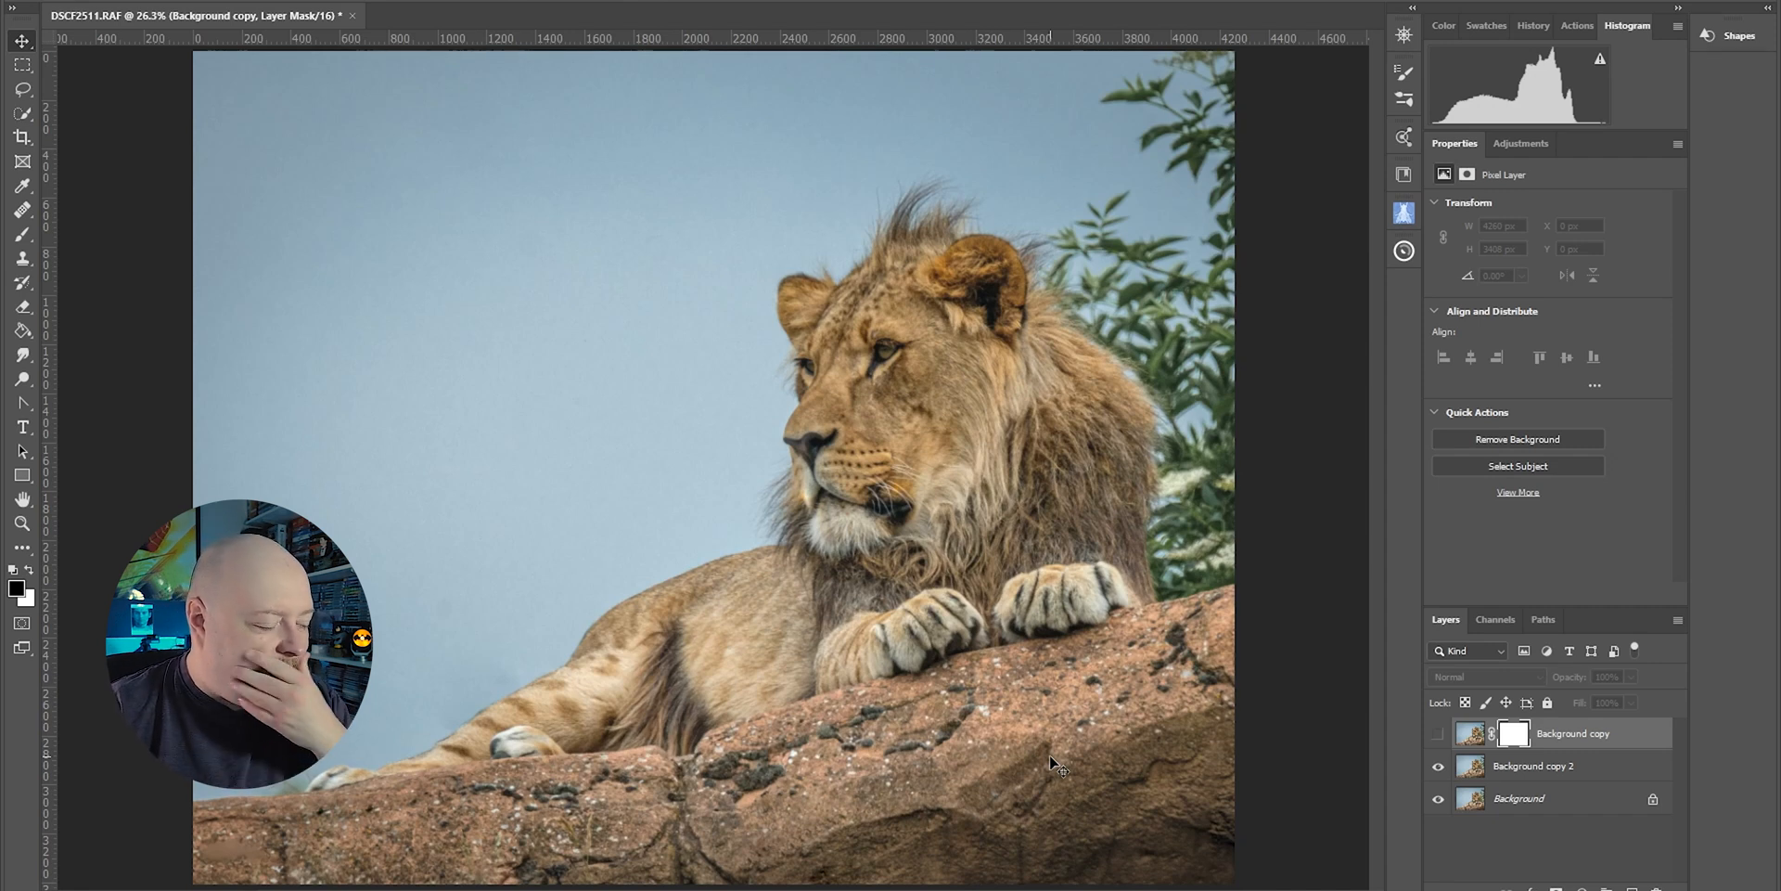
click(1437, 734)
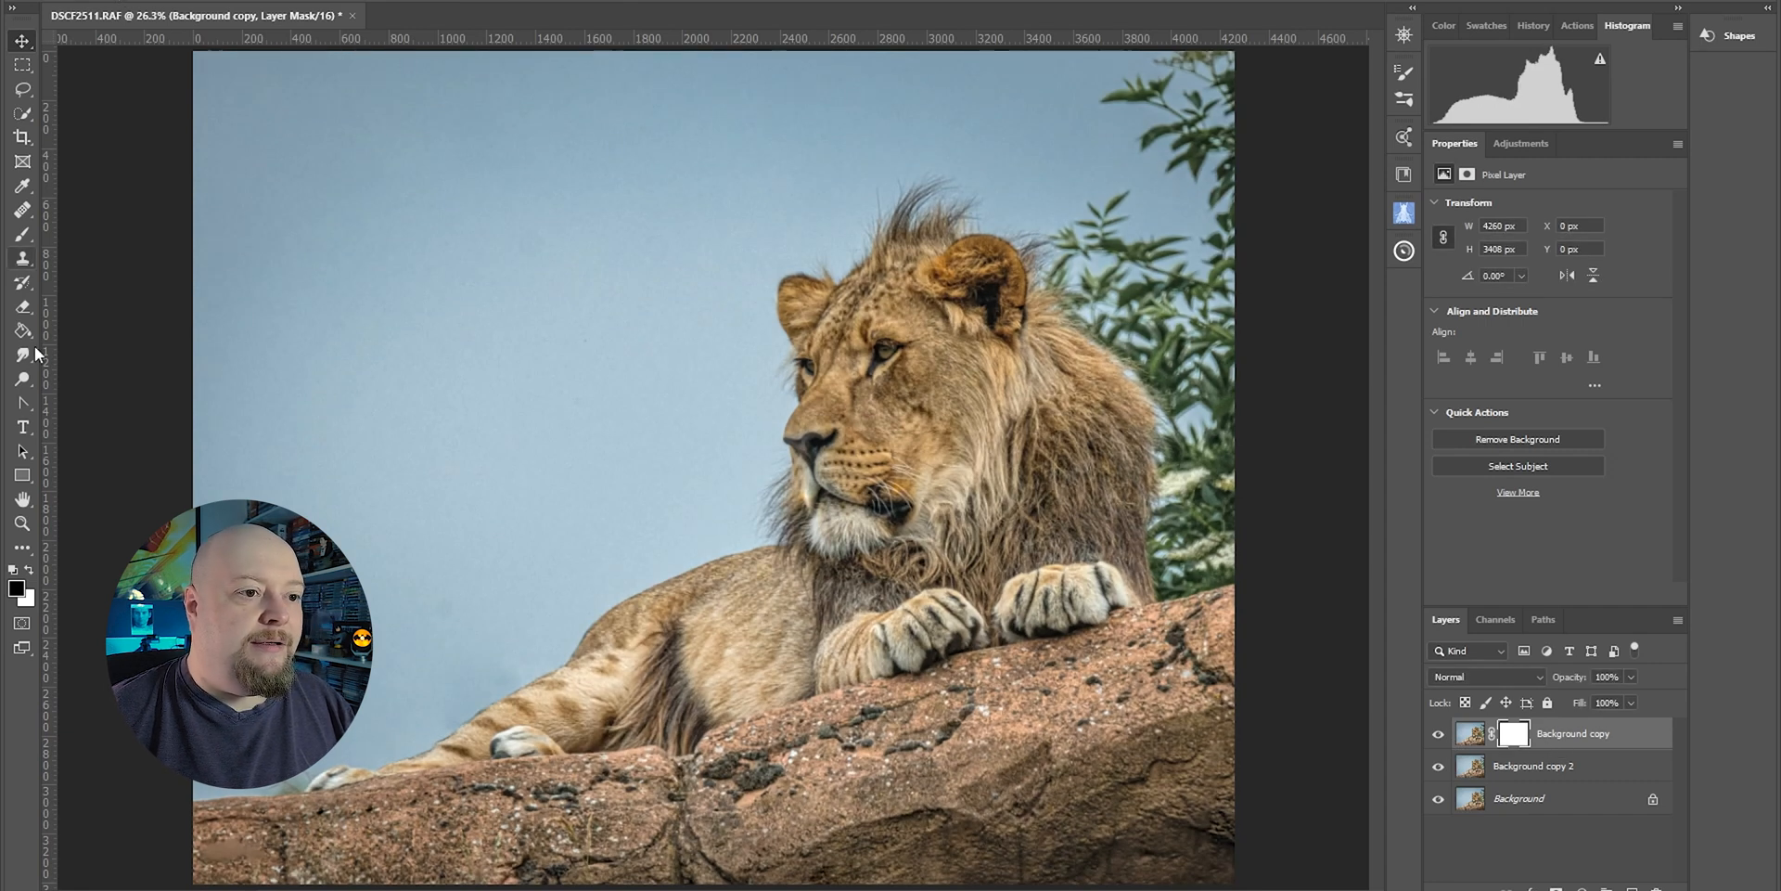
Paint black on the Background copy mask over the middle of the rock with a large soft brush
click(24, 234)
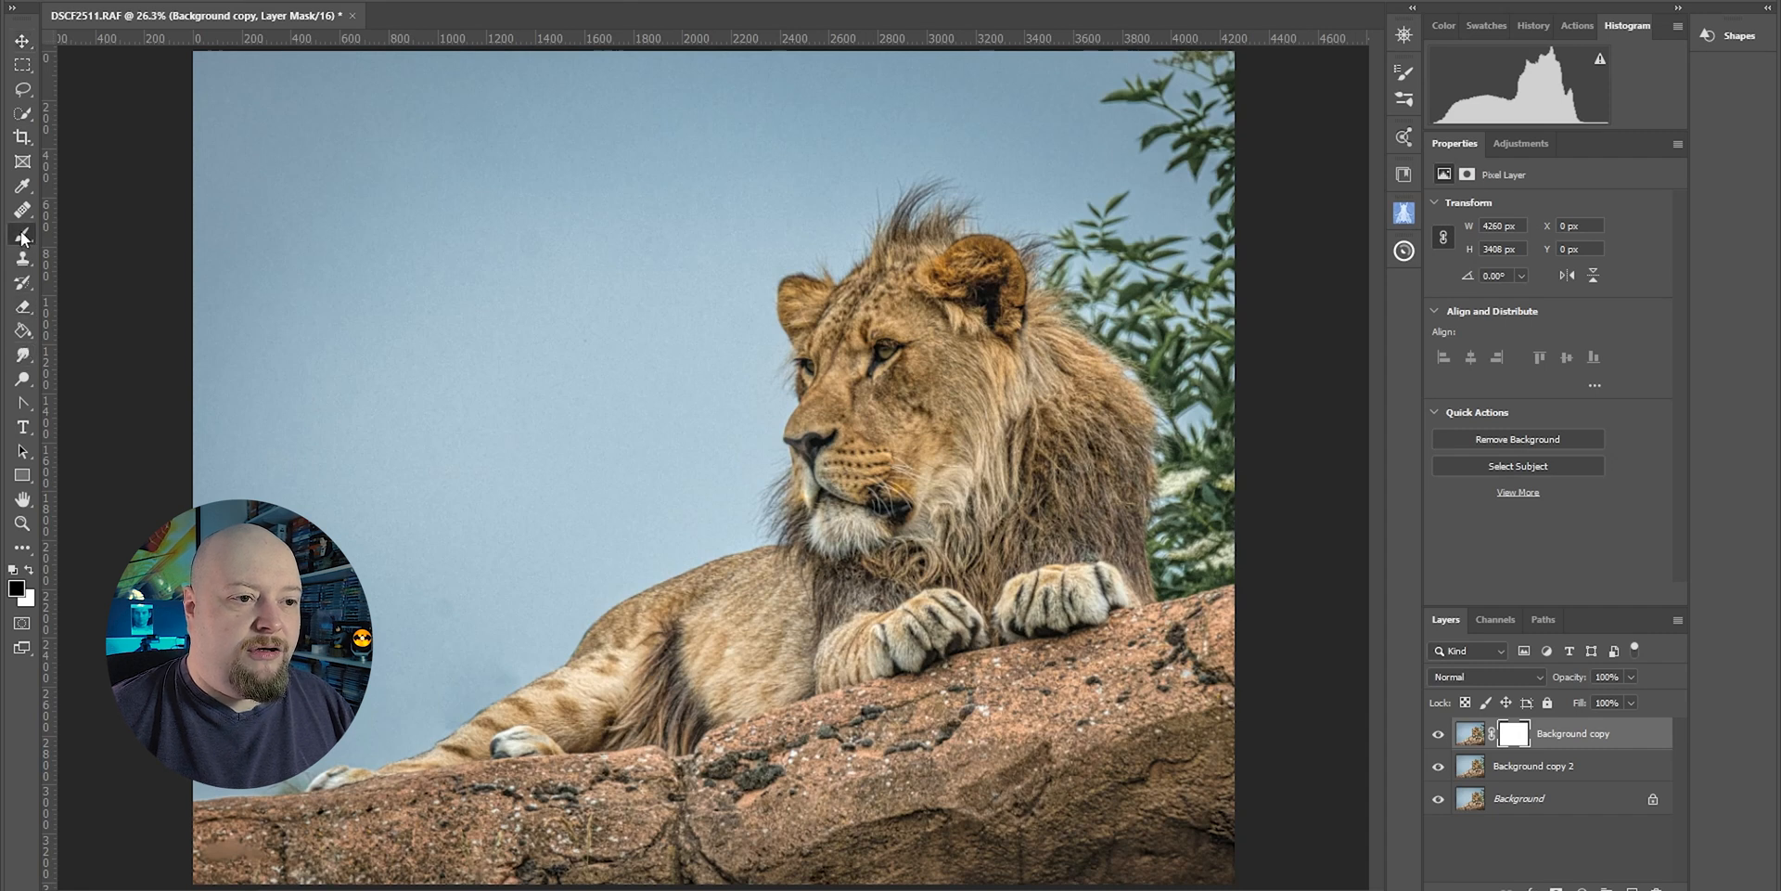
drag(729, 721, 797, 776)
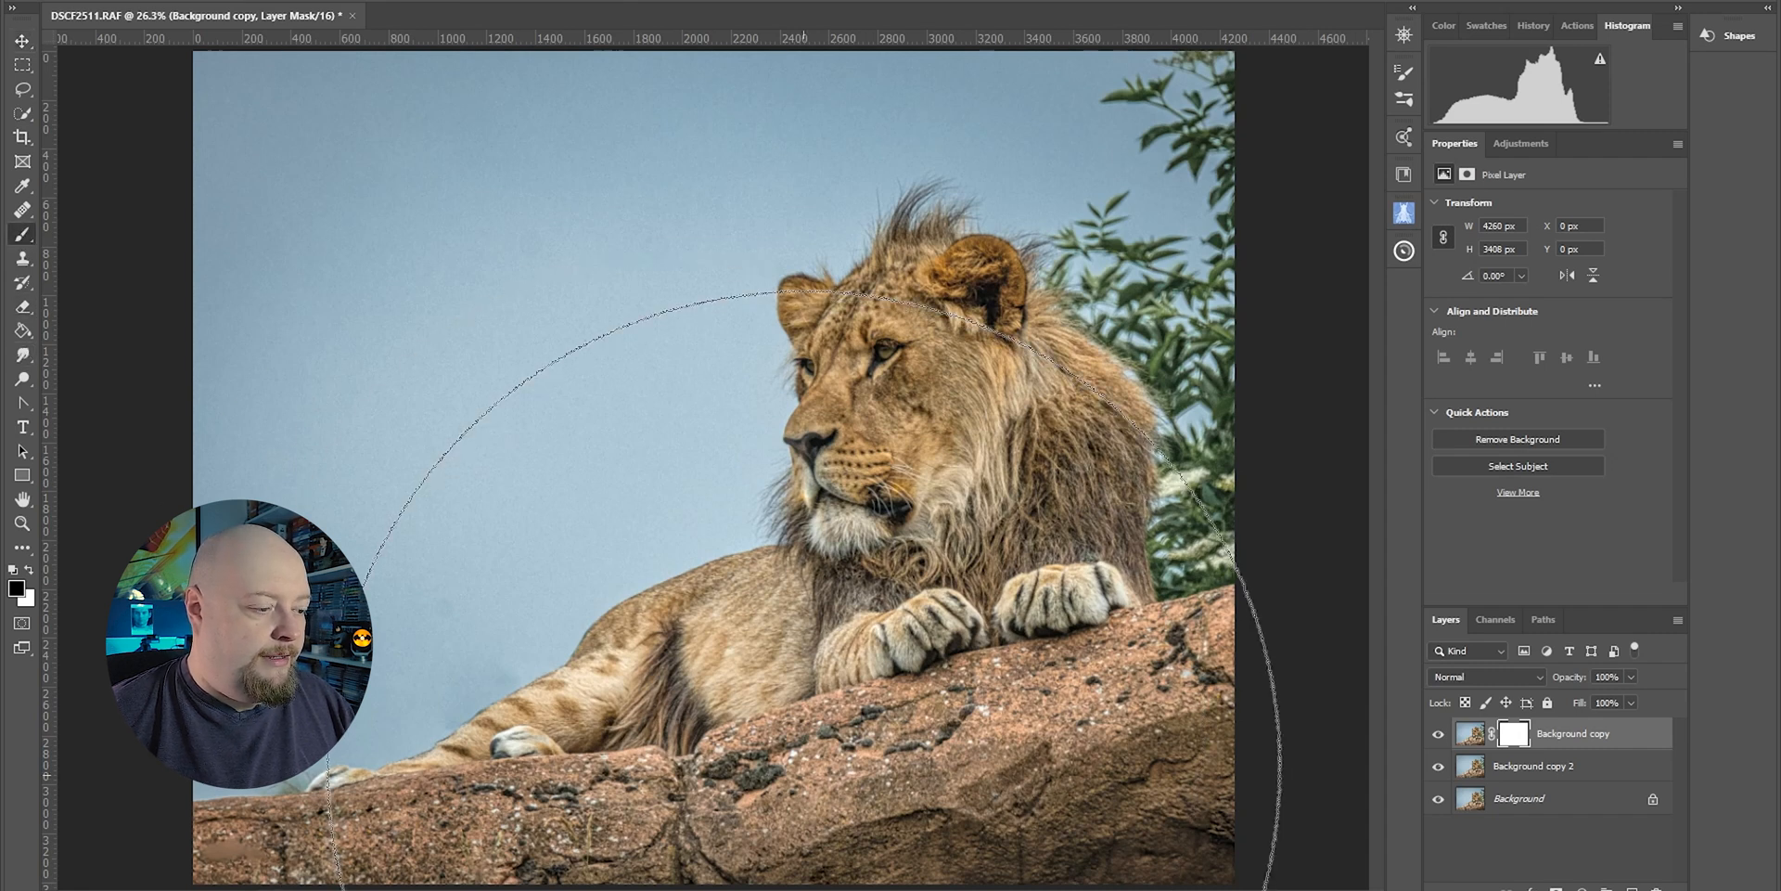
key(bracketleft)
key(bracketleft)
key(bracketleft)
key(bracketleft)
key(bracketleft)
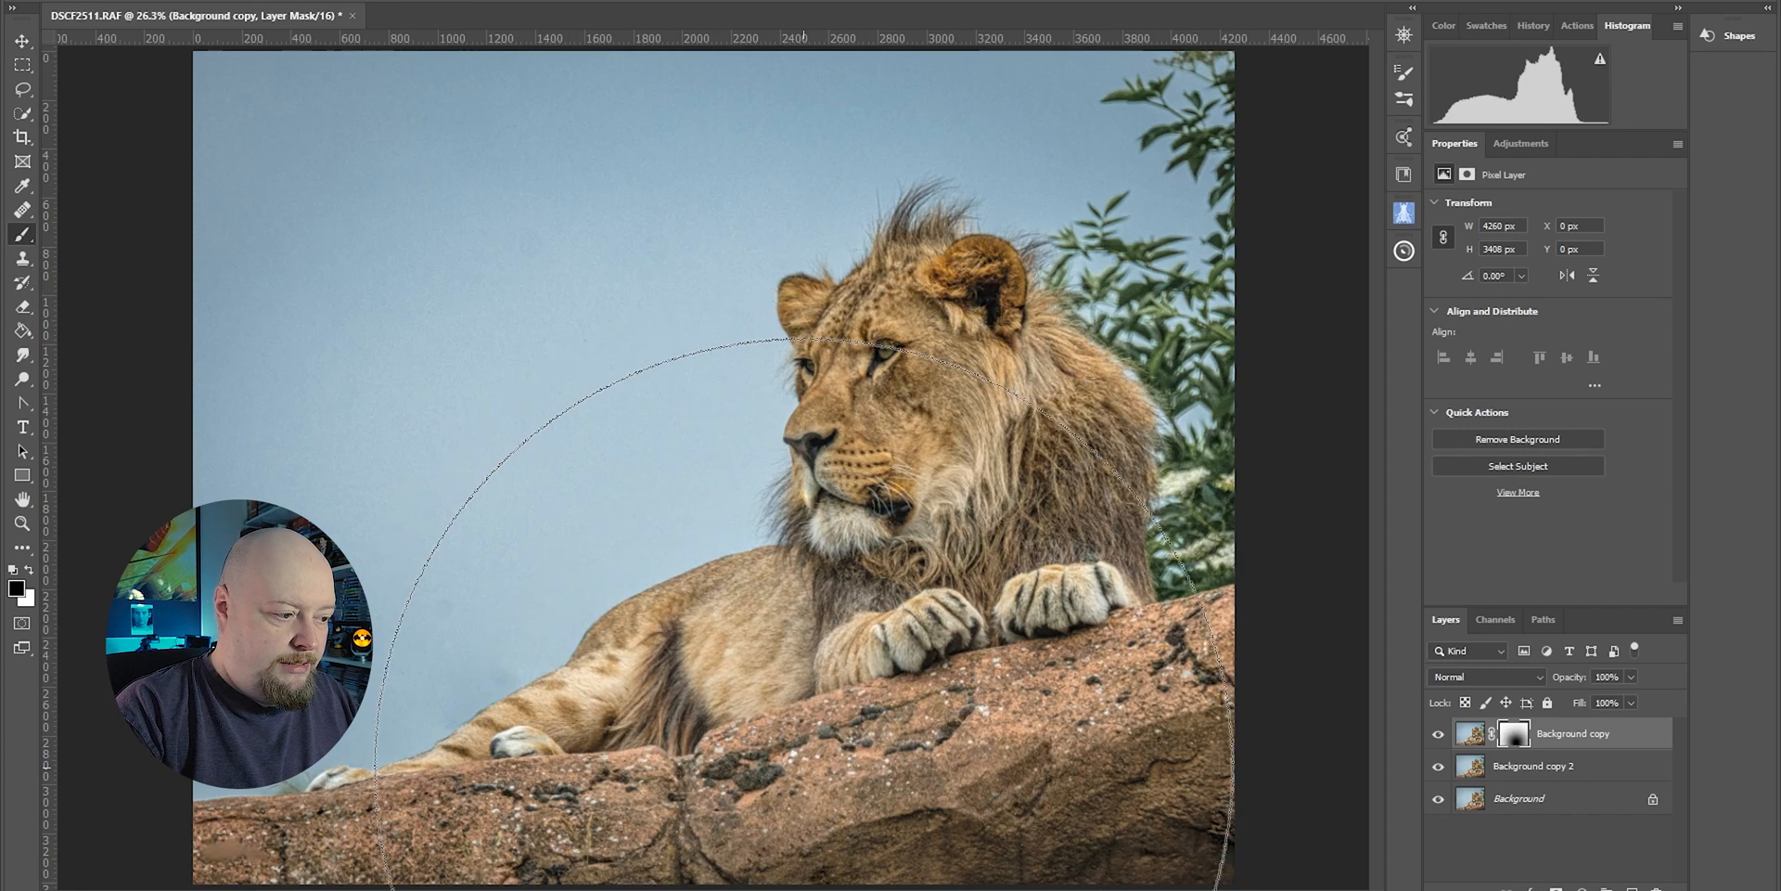
Extend the black mask painting across the whole rock with a smaller brush
key(x)
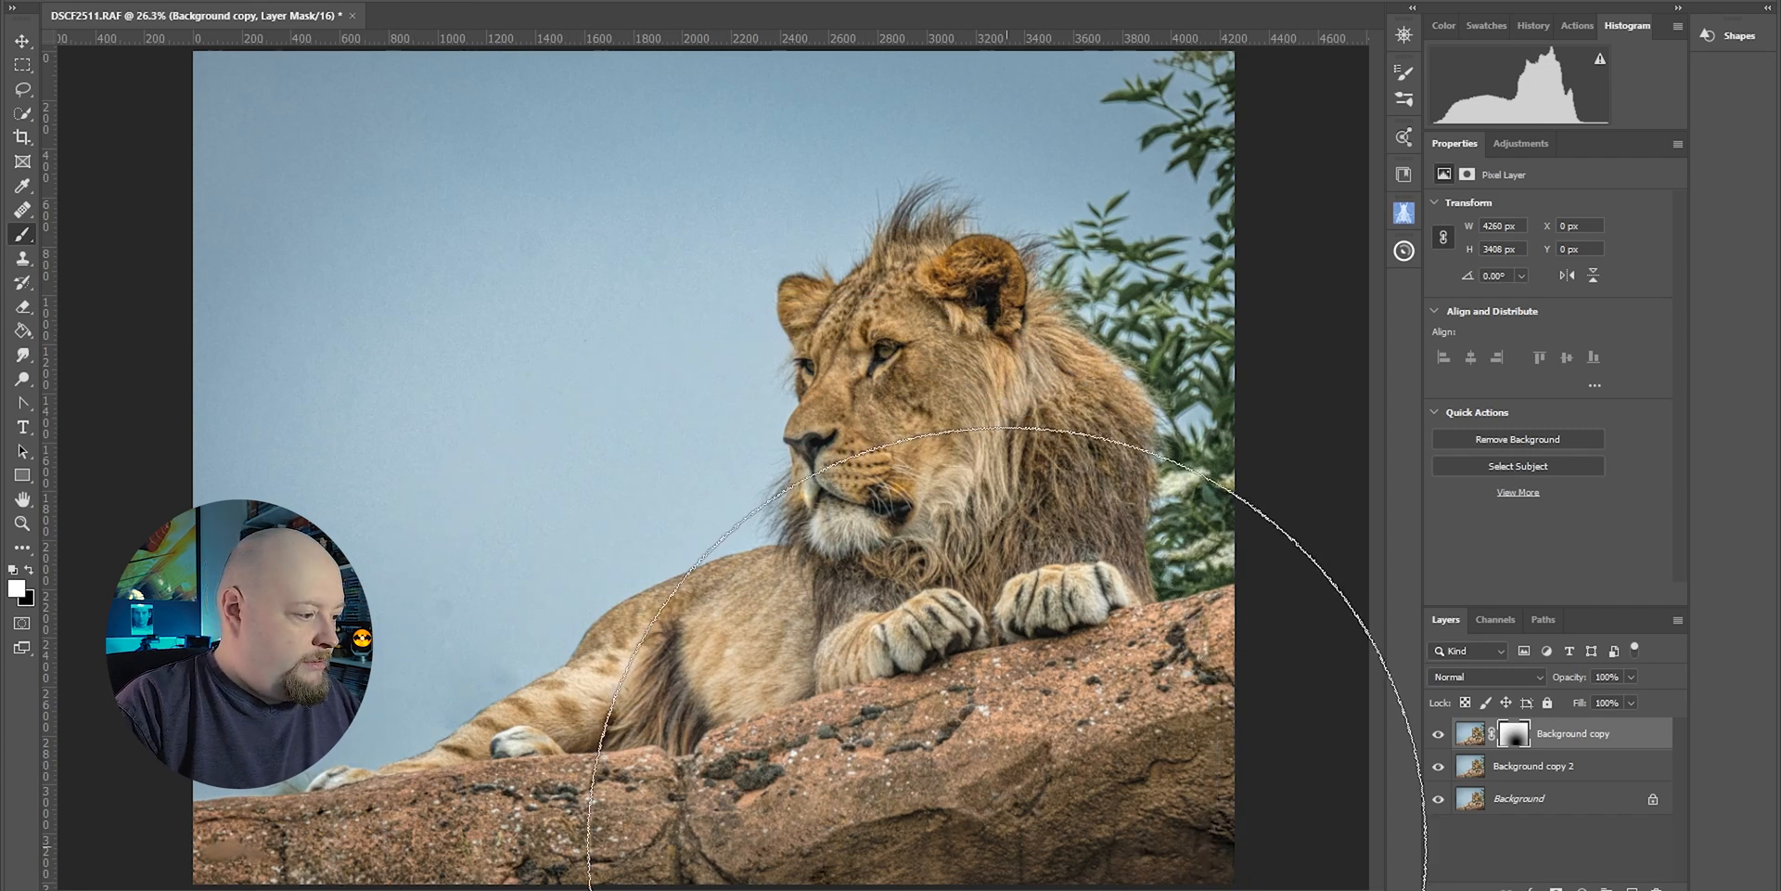
key(x)
key(bracketleft)
key(bracketleft)
key(bracketleft)
key(bracketleft)
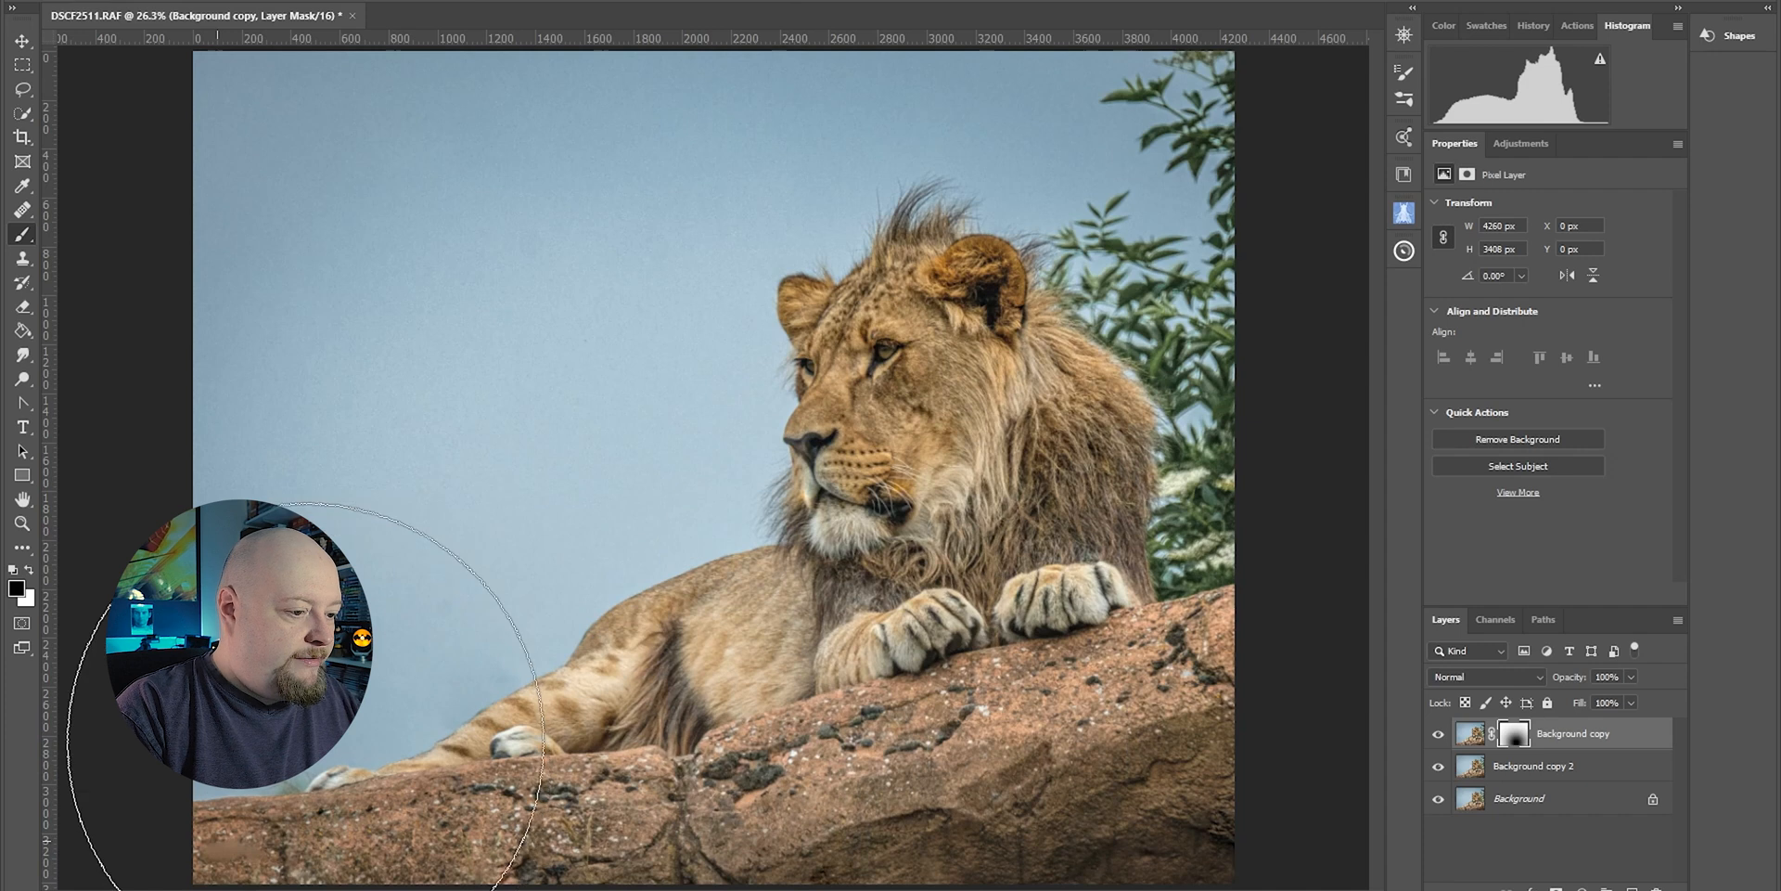
mouse_move(1197, 640)
mouse_down()
mouse_move(1076, 798)
mouse_move(788, 816)
mouse_move(643, 781)
mouse_up()
Restore the enhancement on the lion's body by painting white on the mask with a smaller brush
key(bracketleft)
key(bracketleft)
key(bracketleft)
key(bracketleft)
key(bracketleft)
key(bracketleft)
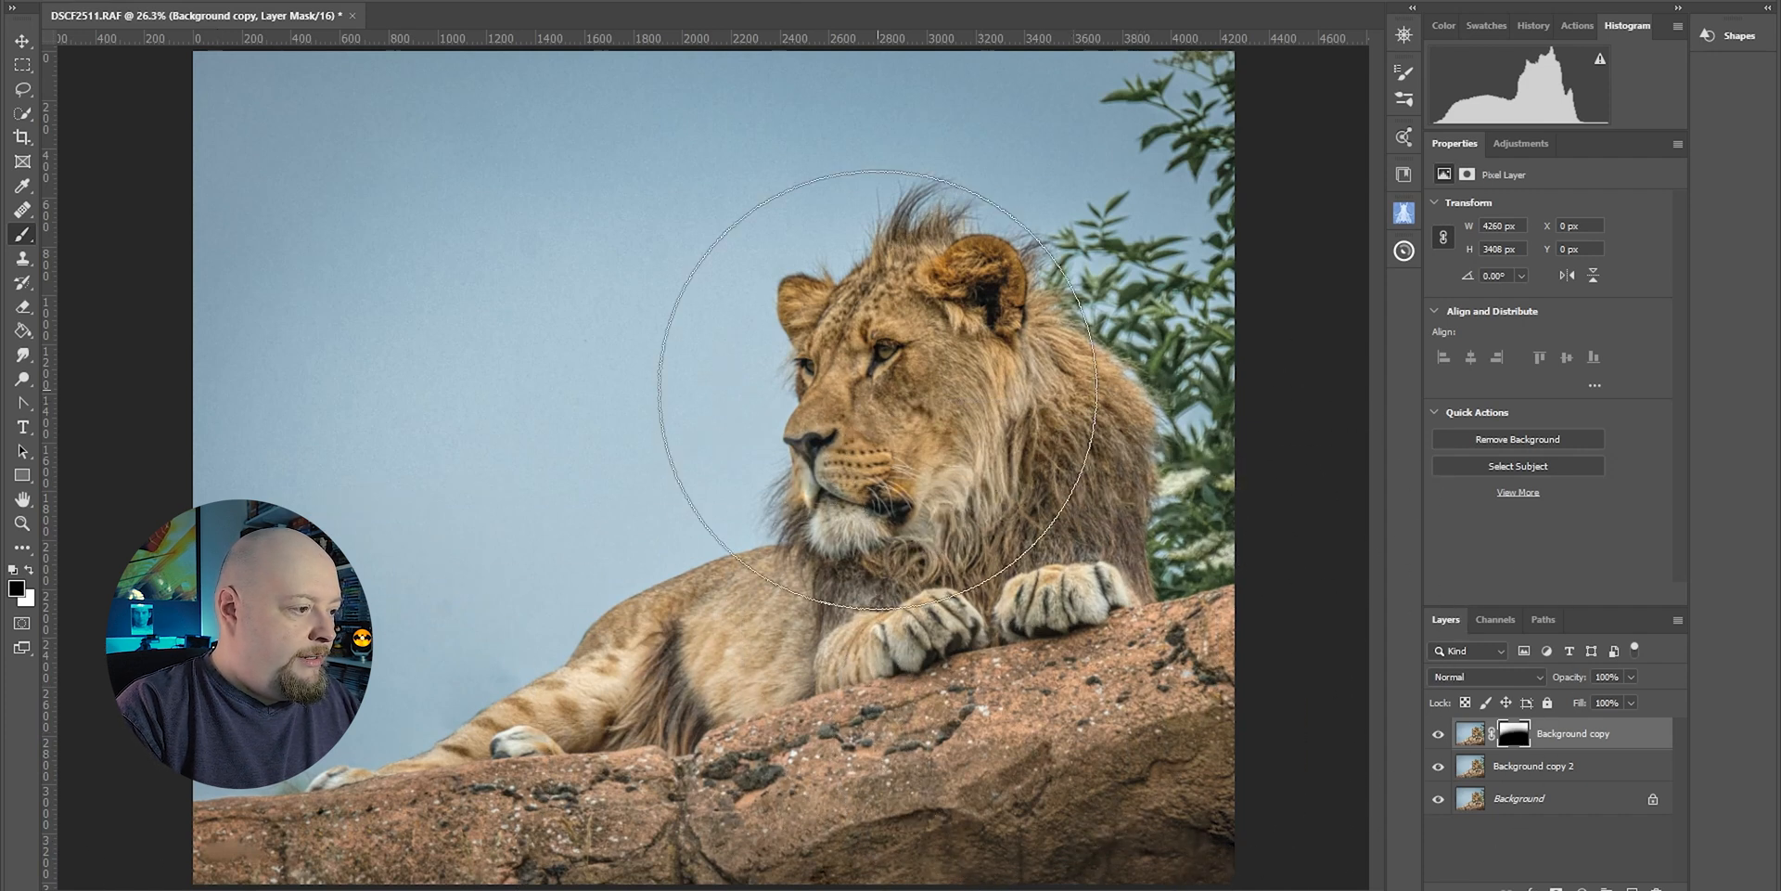
key(x)
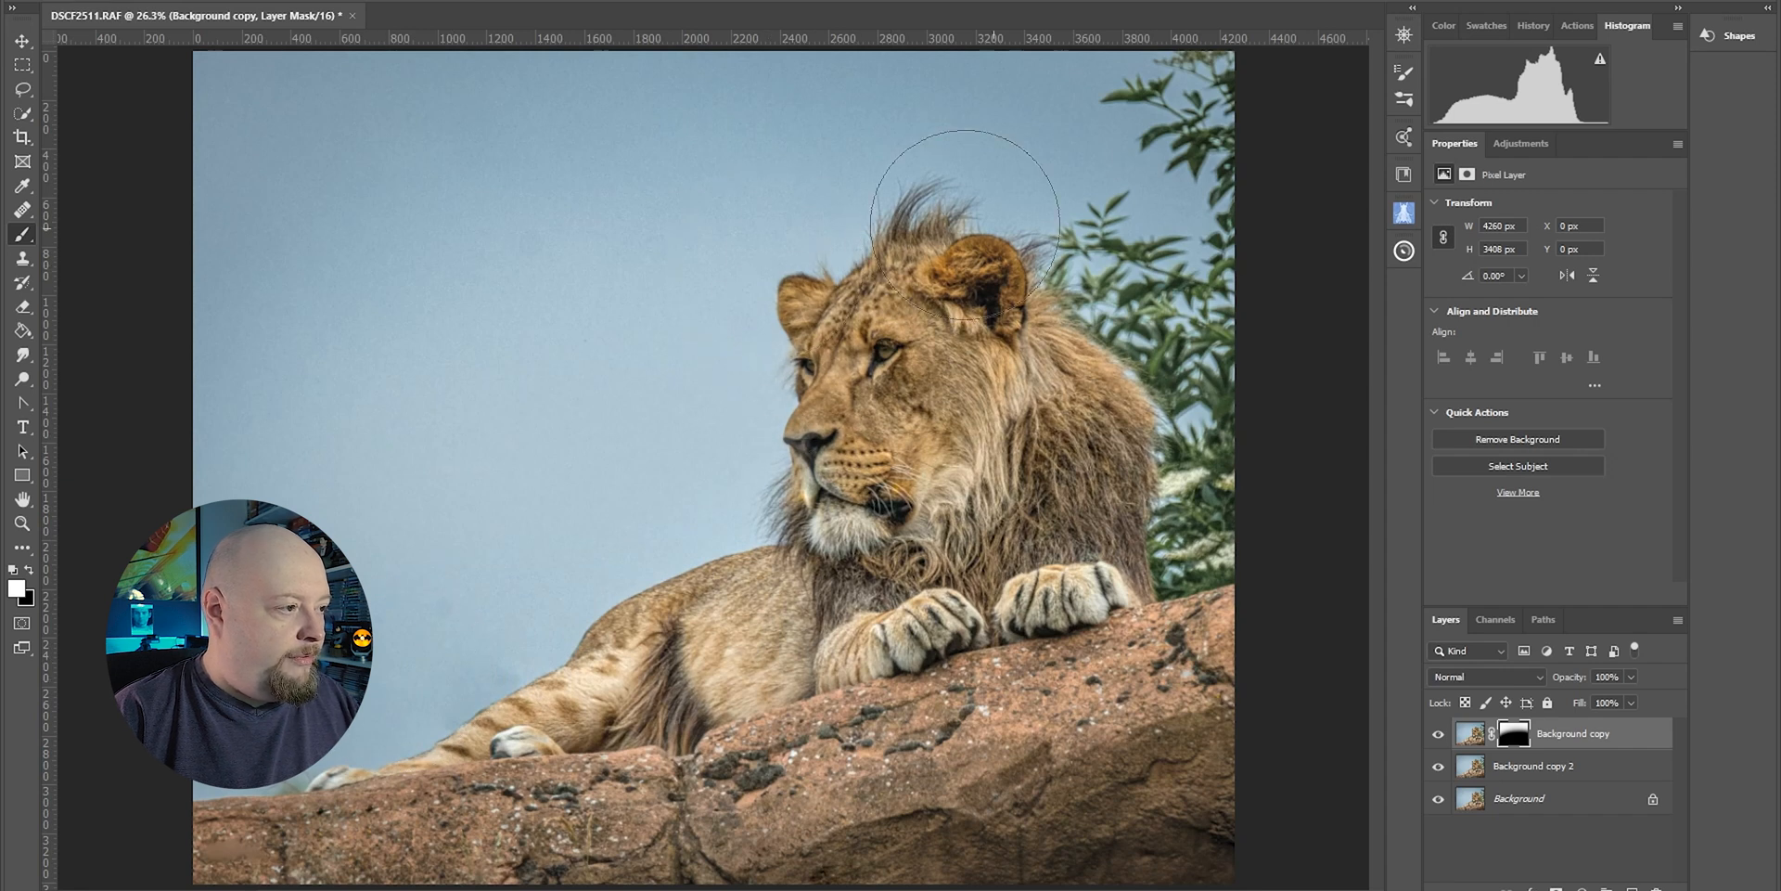
mouse_move(497, 636)
mouse_down()
mouse_move(448, 663)
mouse_move(448, 742)
mouse_up()
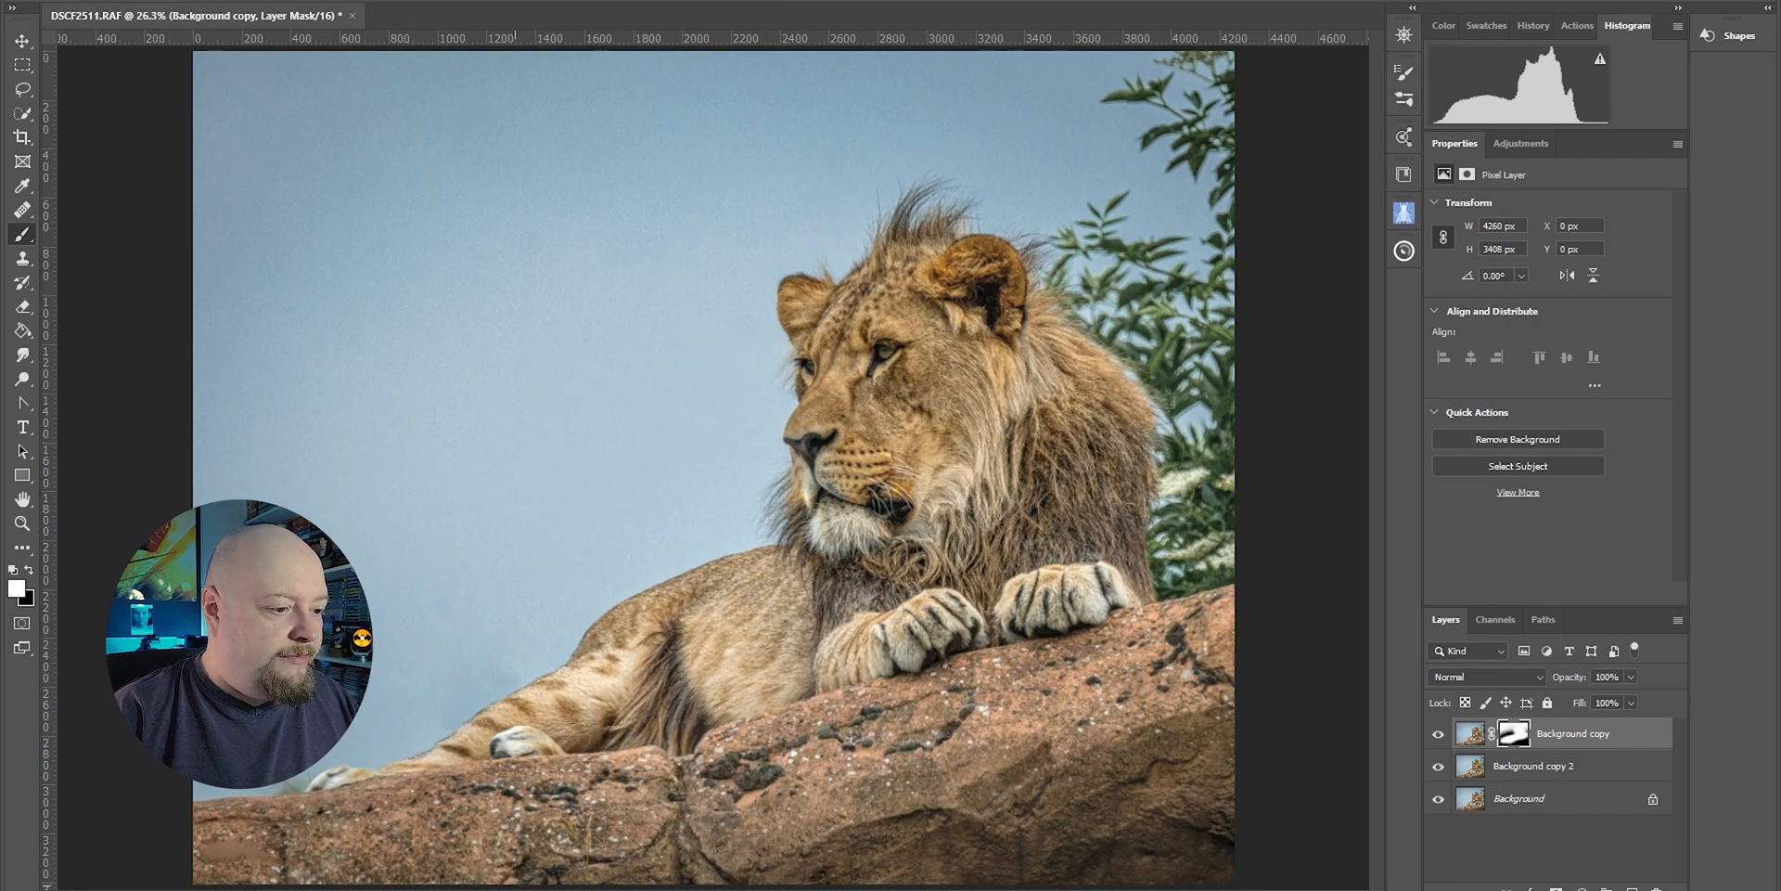
key(x)
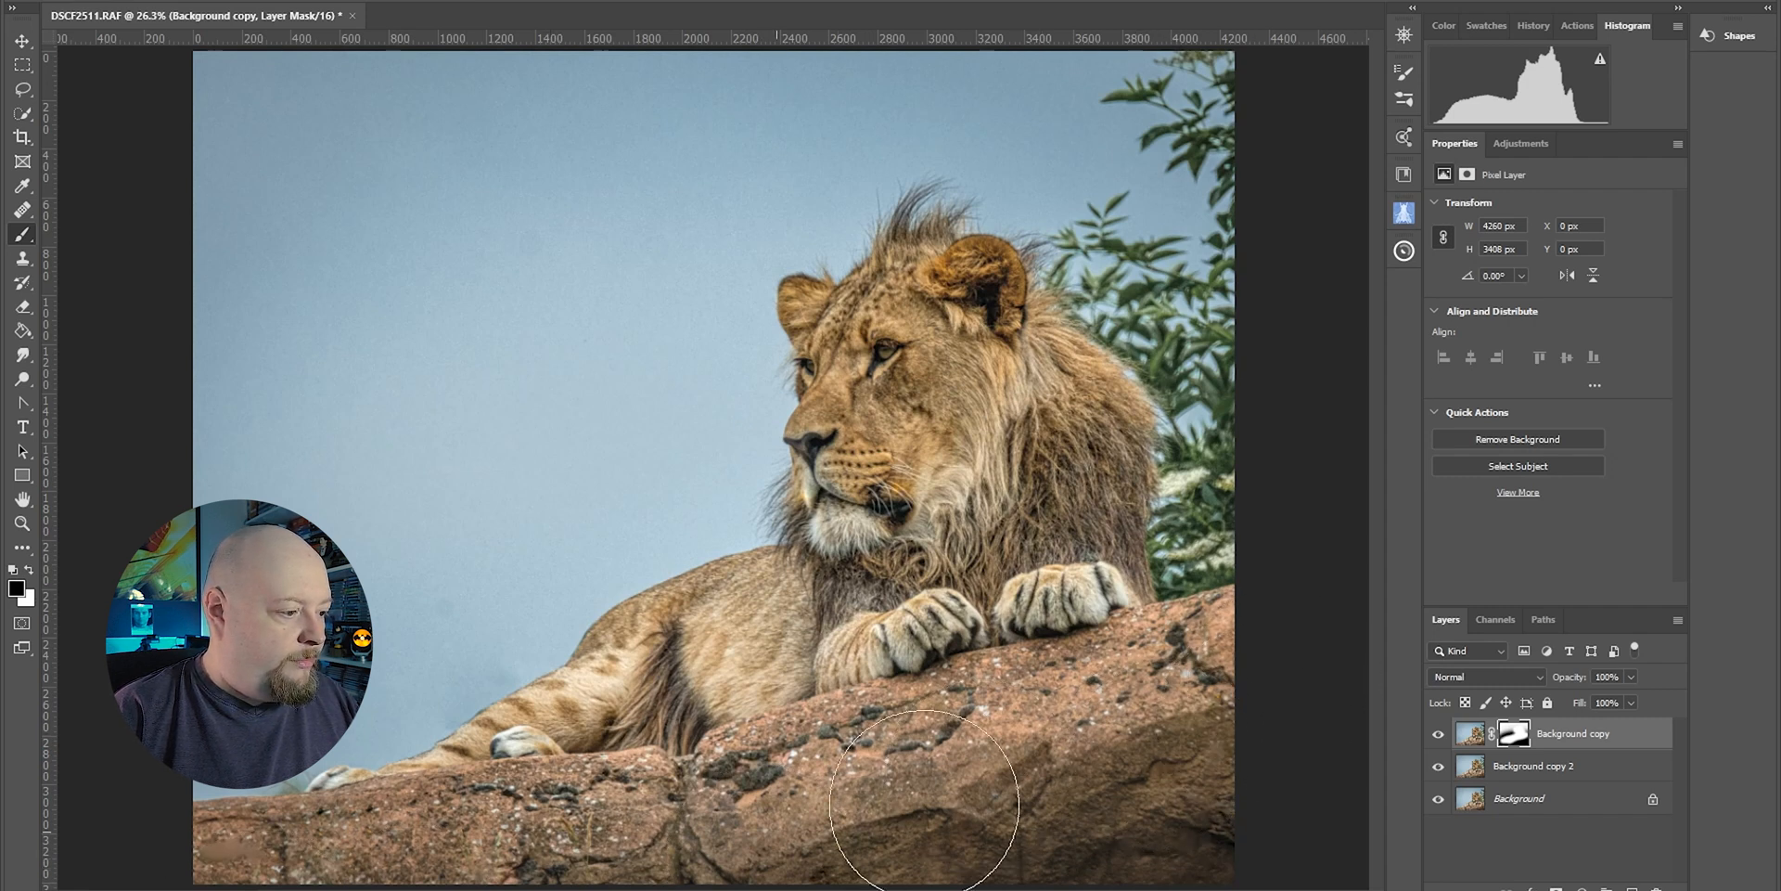
click(22, 43)
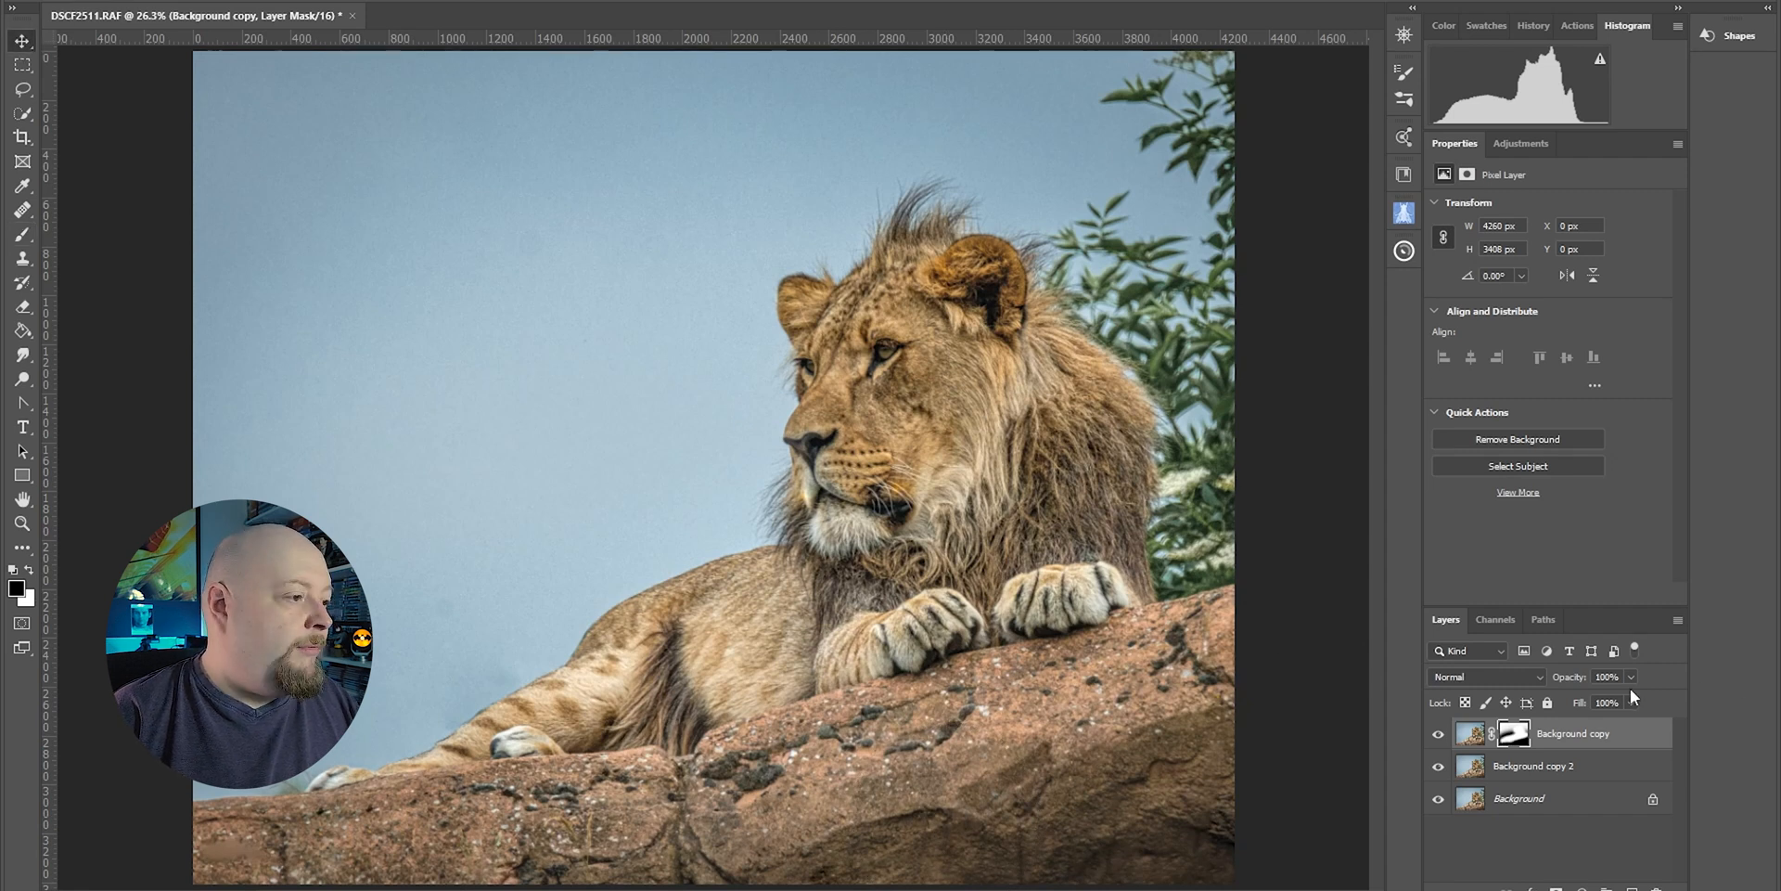
Stamp all visible layers into a new layer at the top of the stack using Pro Panel
click(1408, 253)
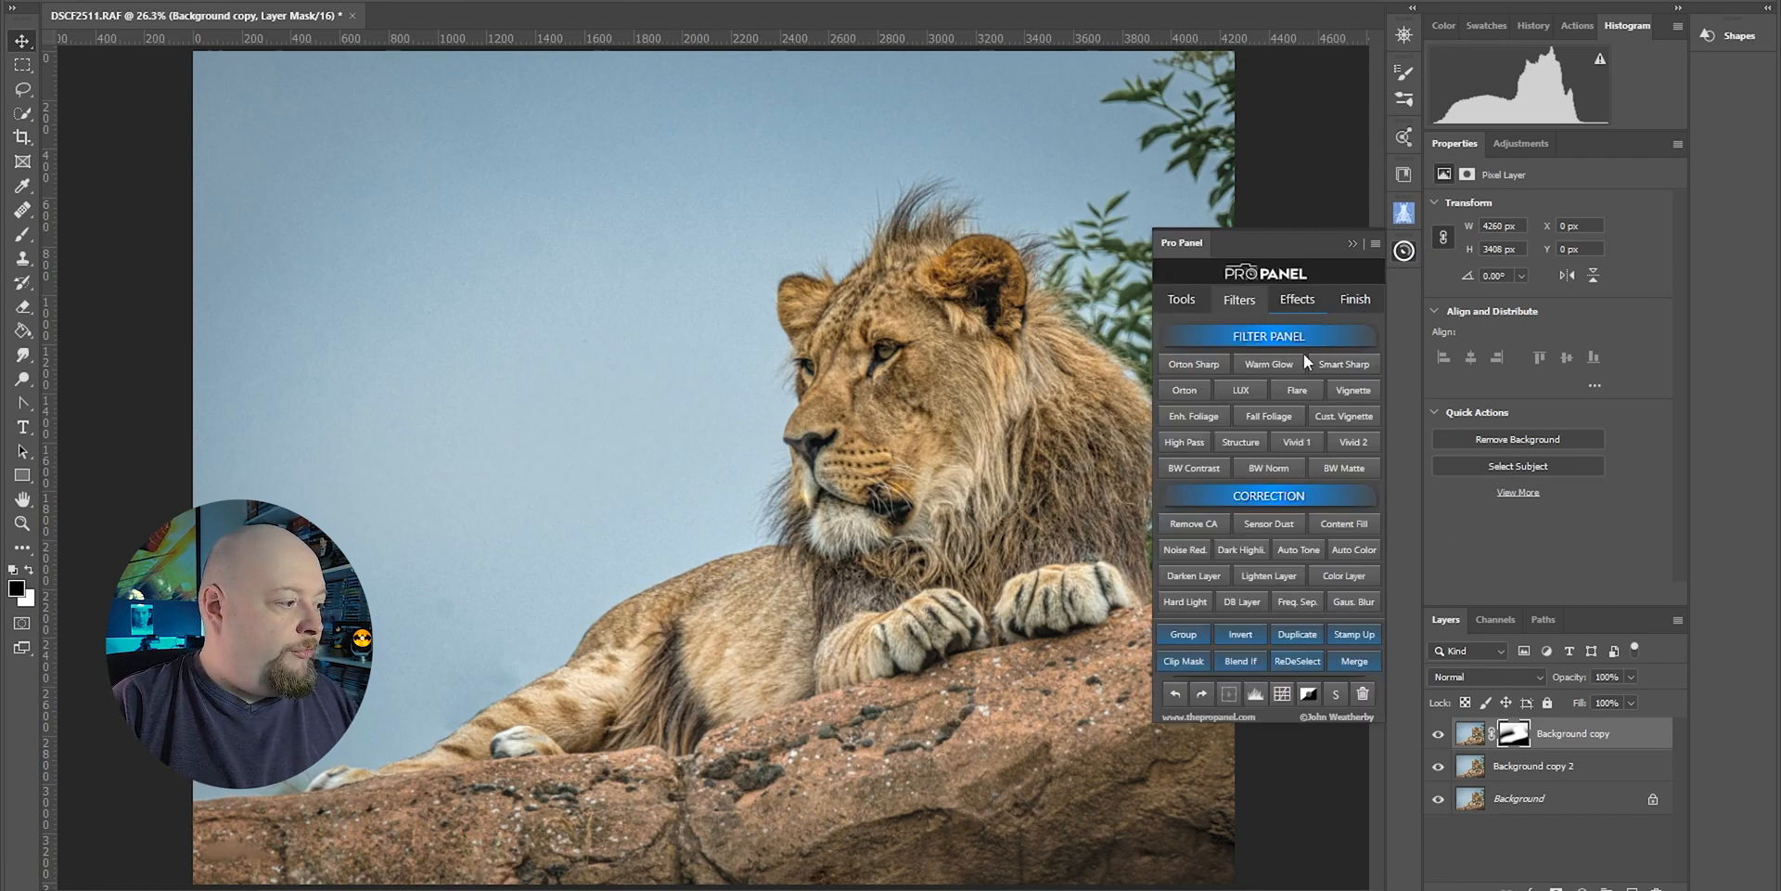
click(1358, 638)
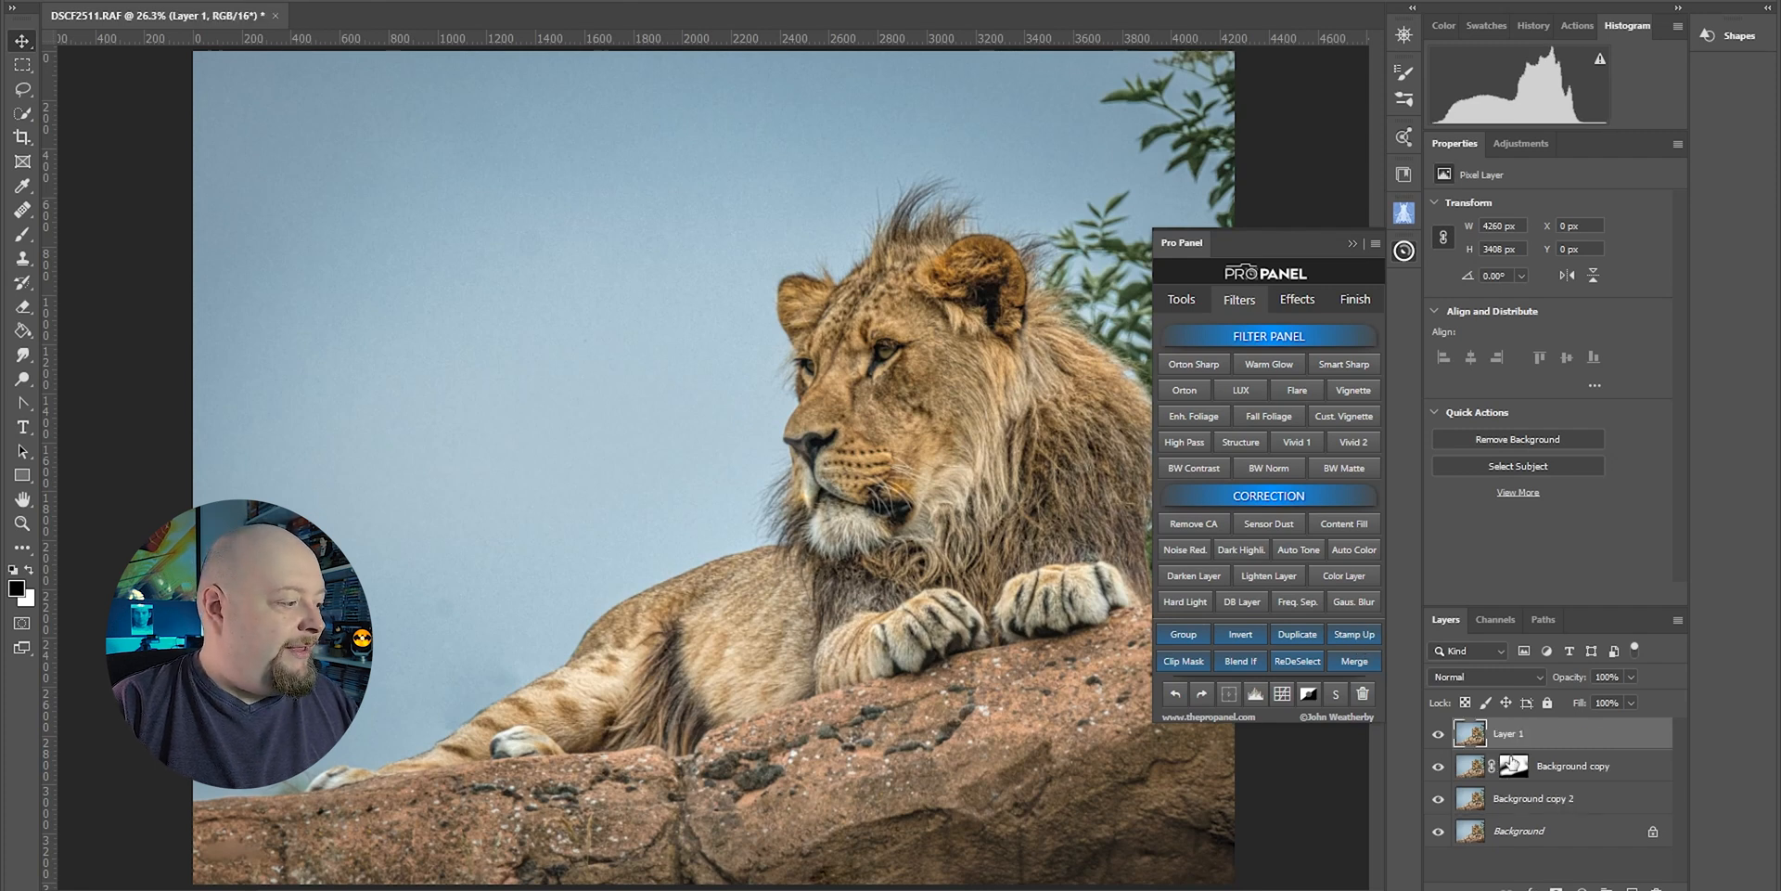
click(1352, 244)
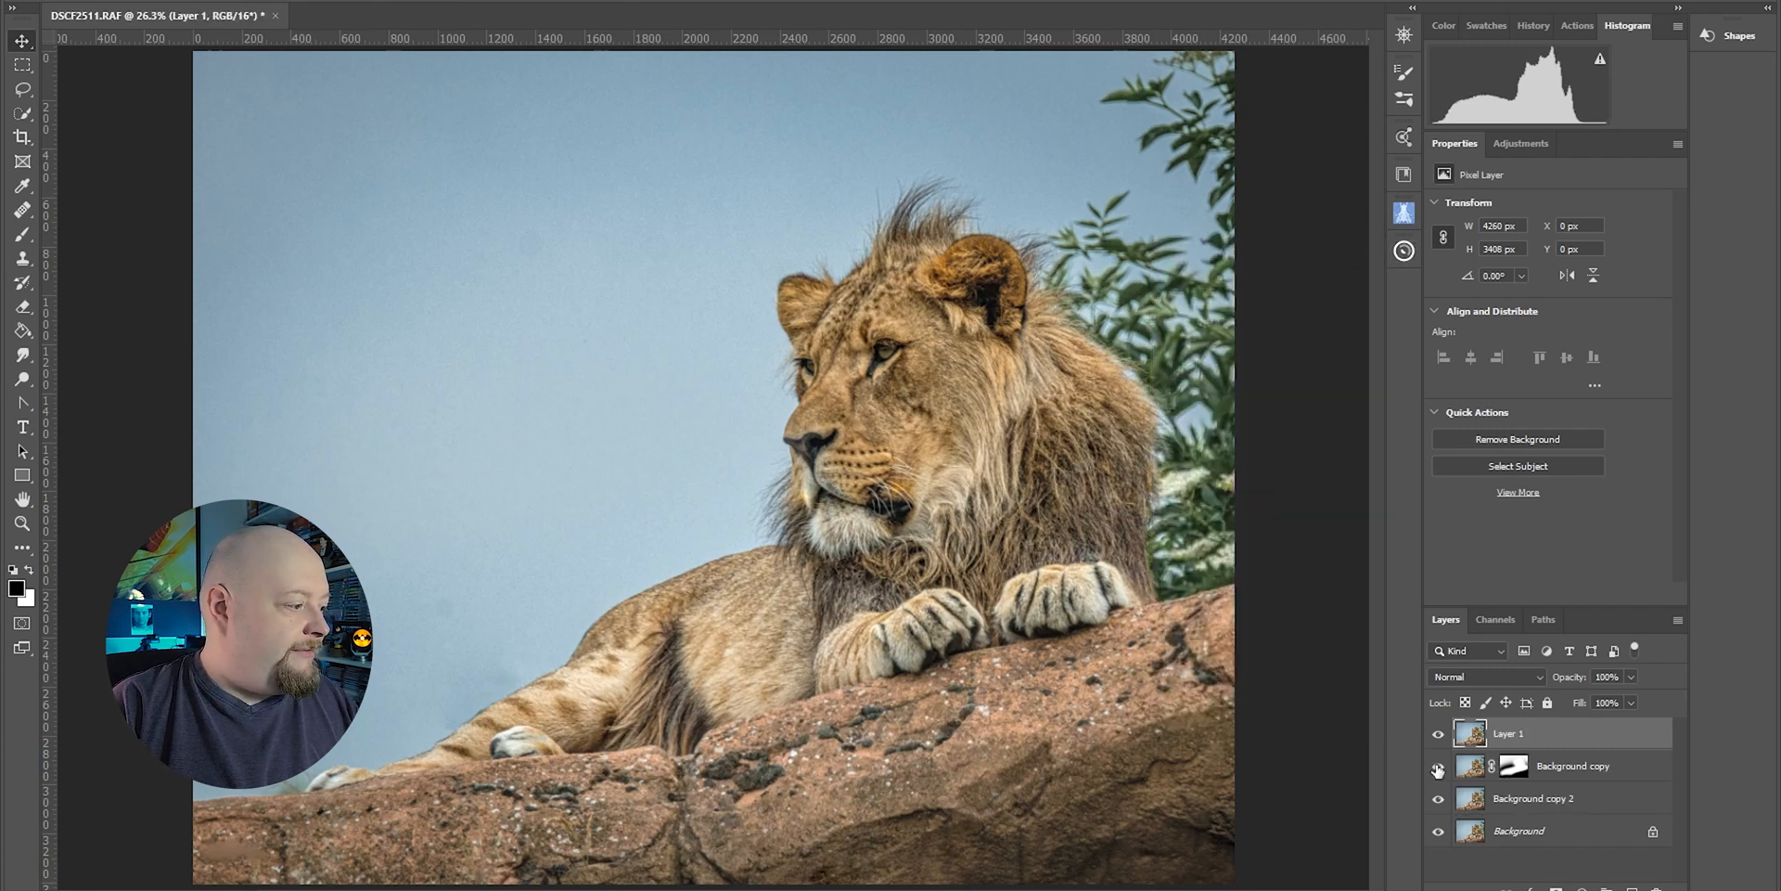
Hide the three layers below Layer 1 and start Sky Replacement on Layer 1
drag(1438, 767, 1450, 869)
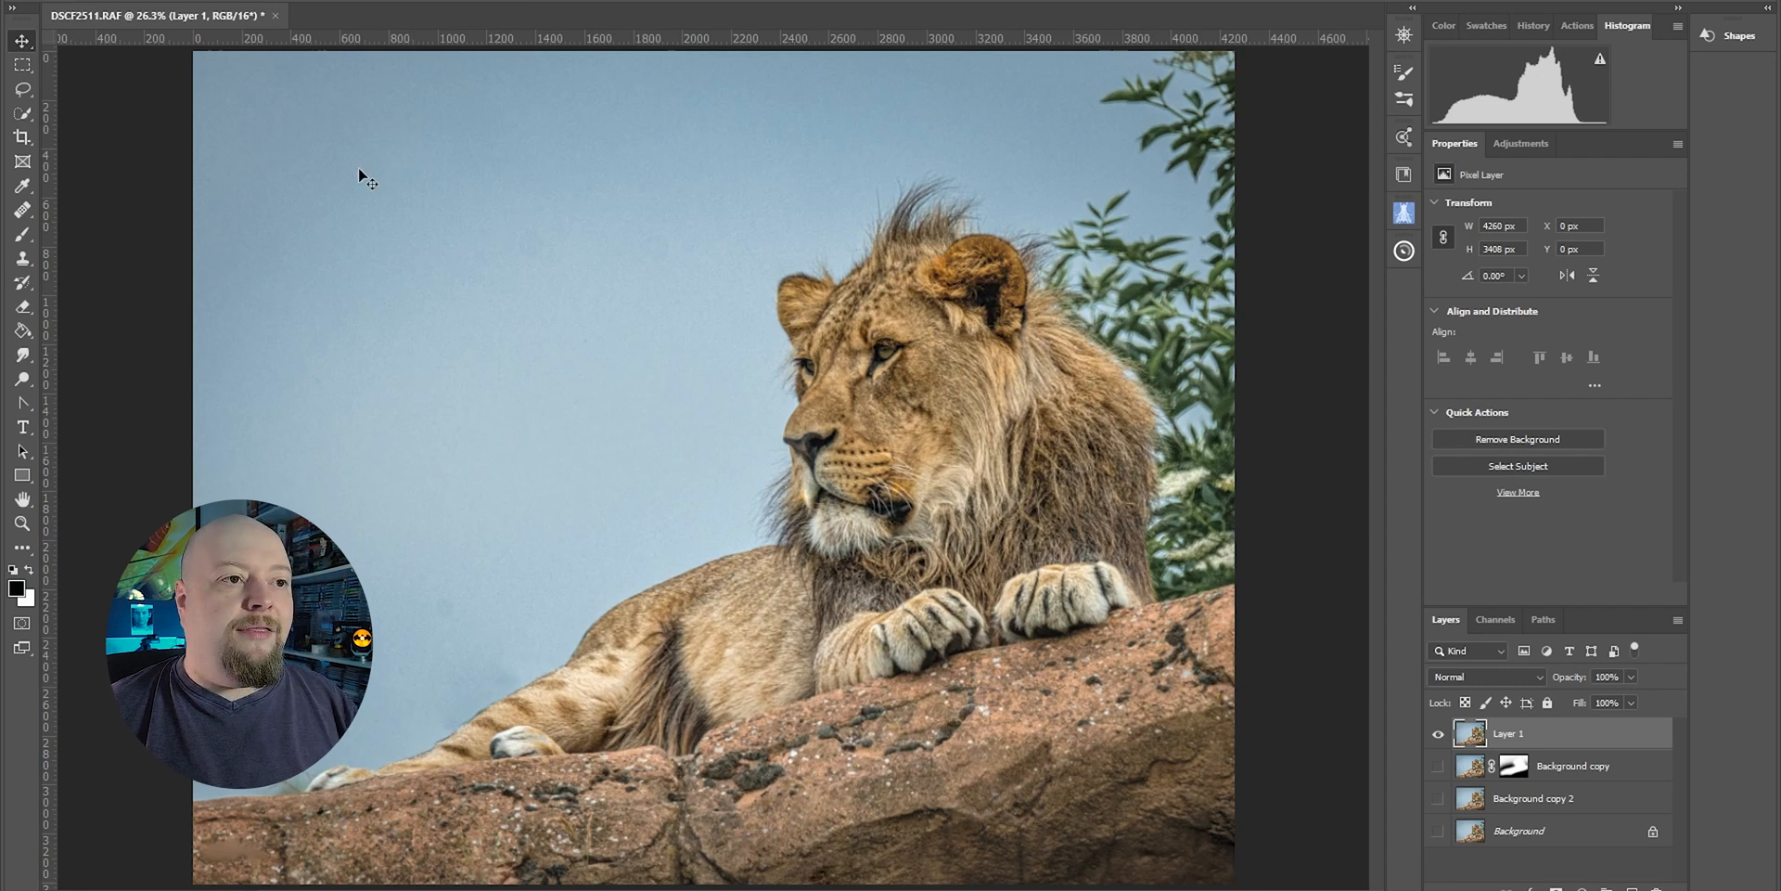
key(alt+e)
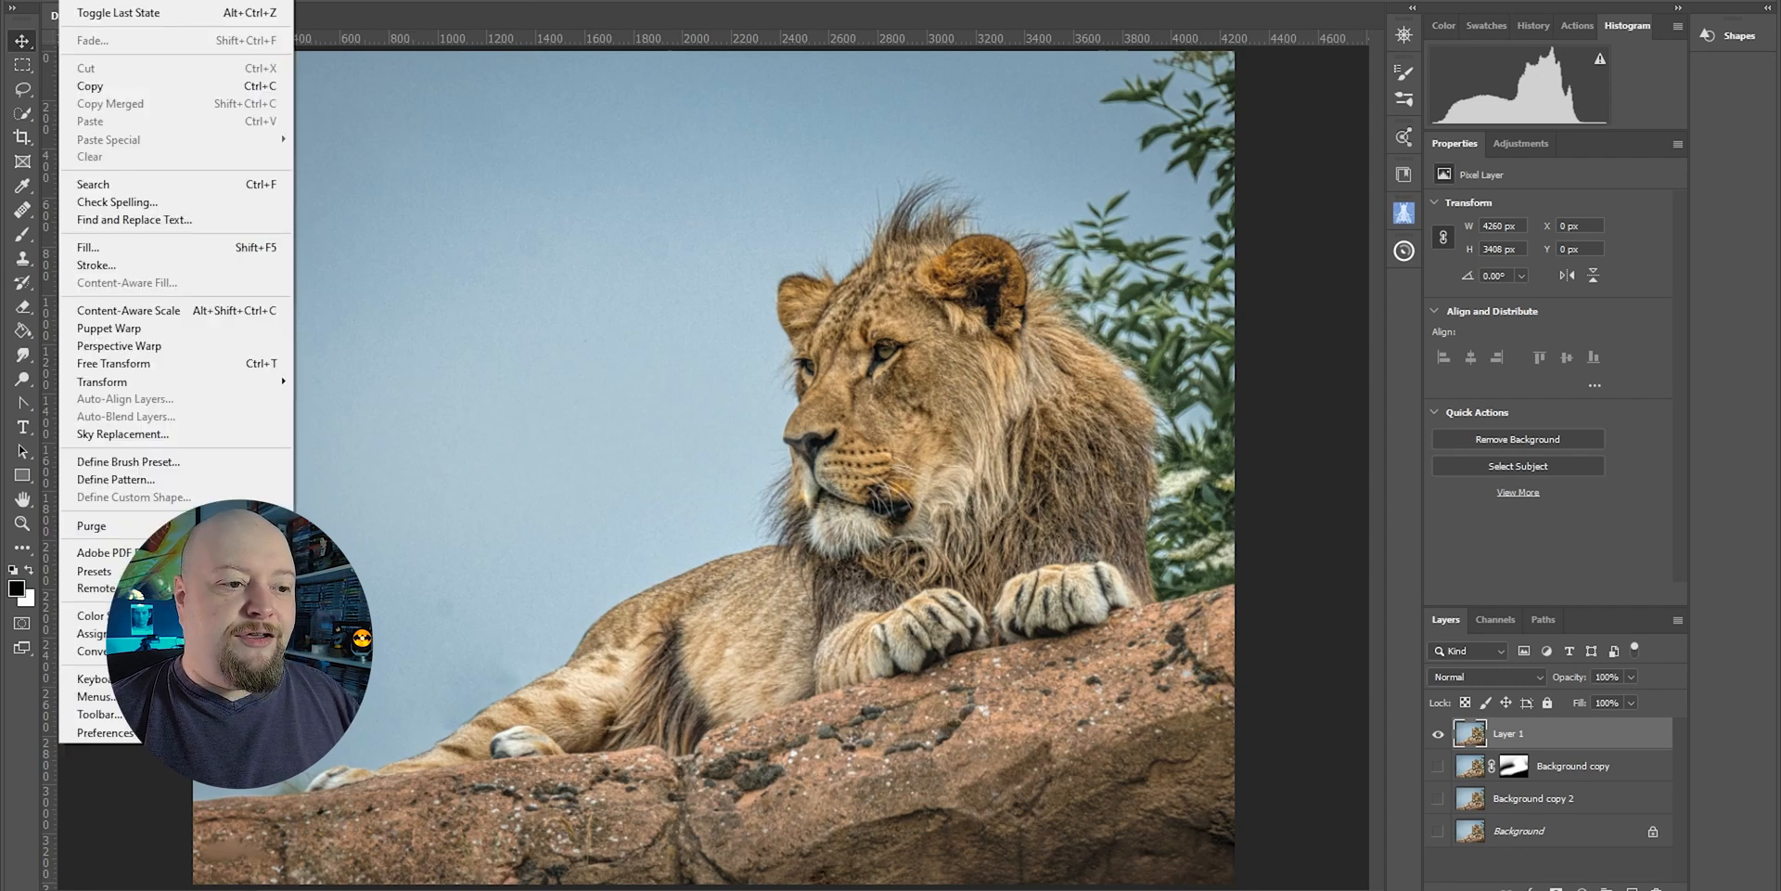
click(162, 433)
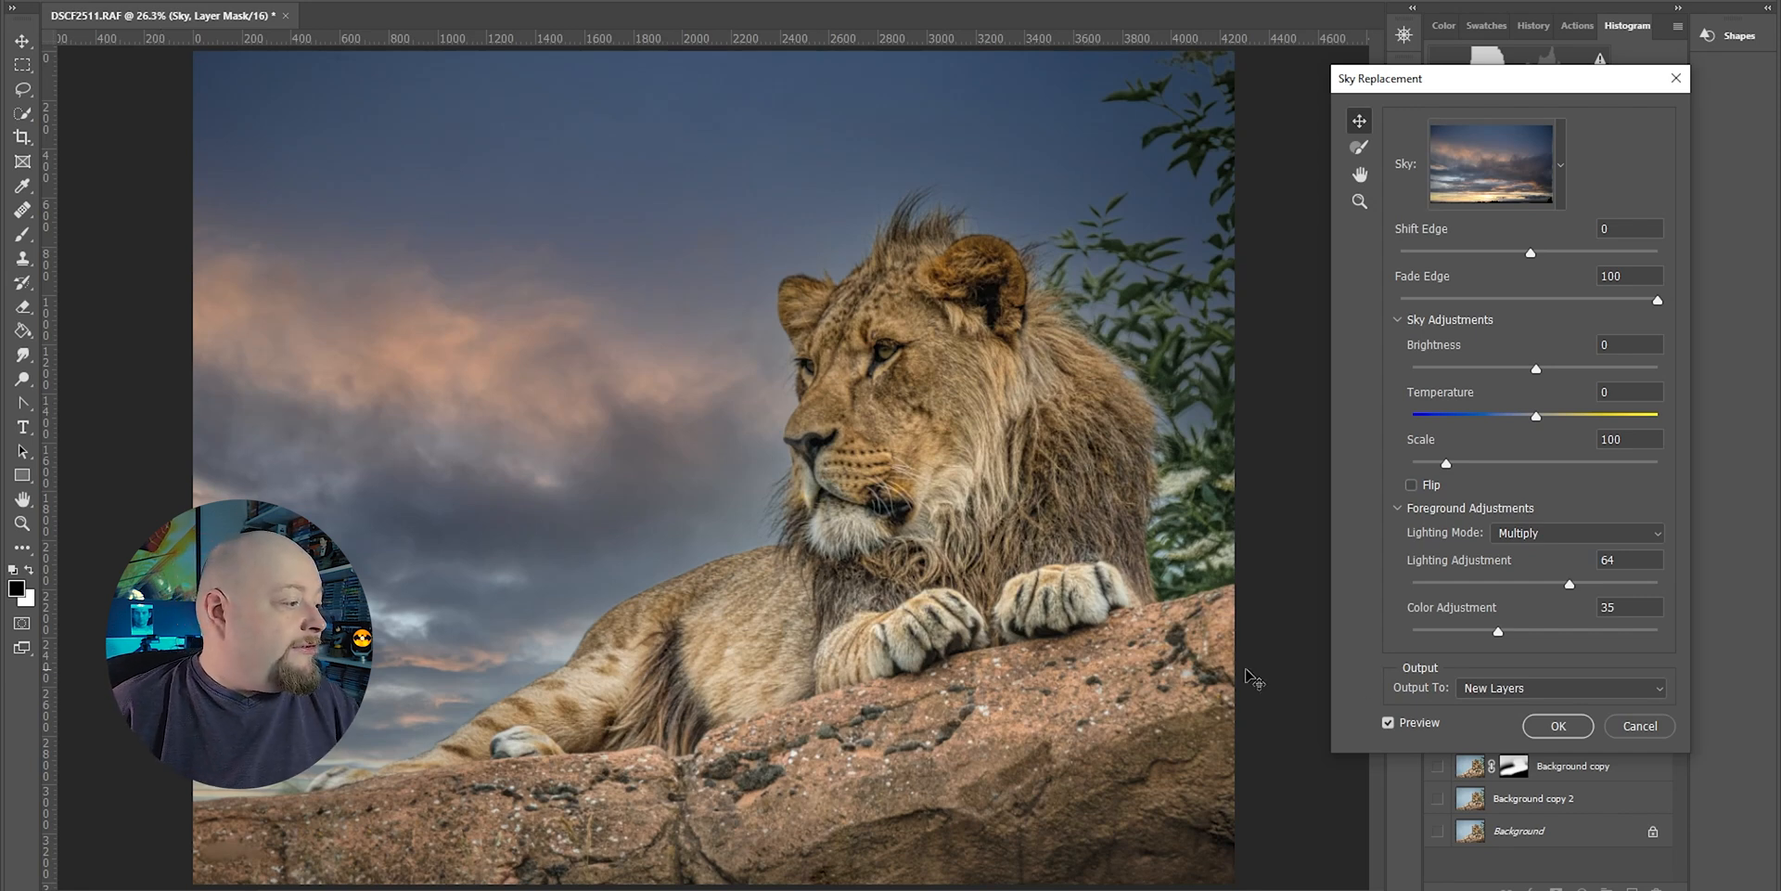
Replace the sky with the sunset clouds using lighting adjustment 76, temperature 11 and shift edge 53, output to new layers
click(1597, 584)
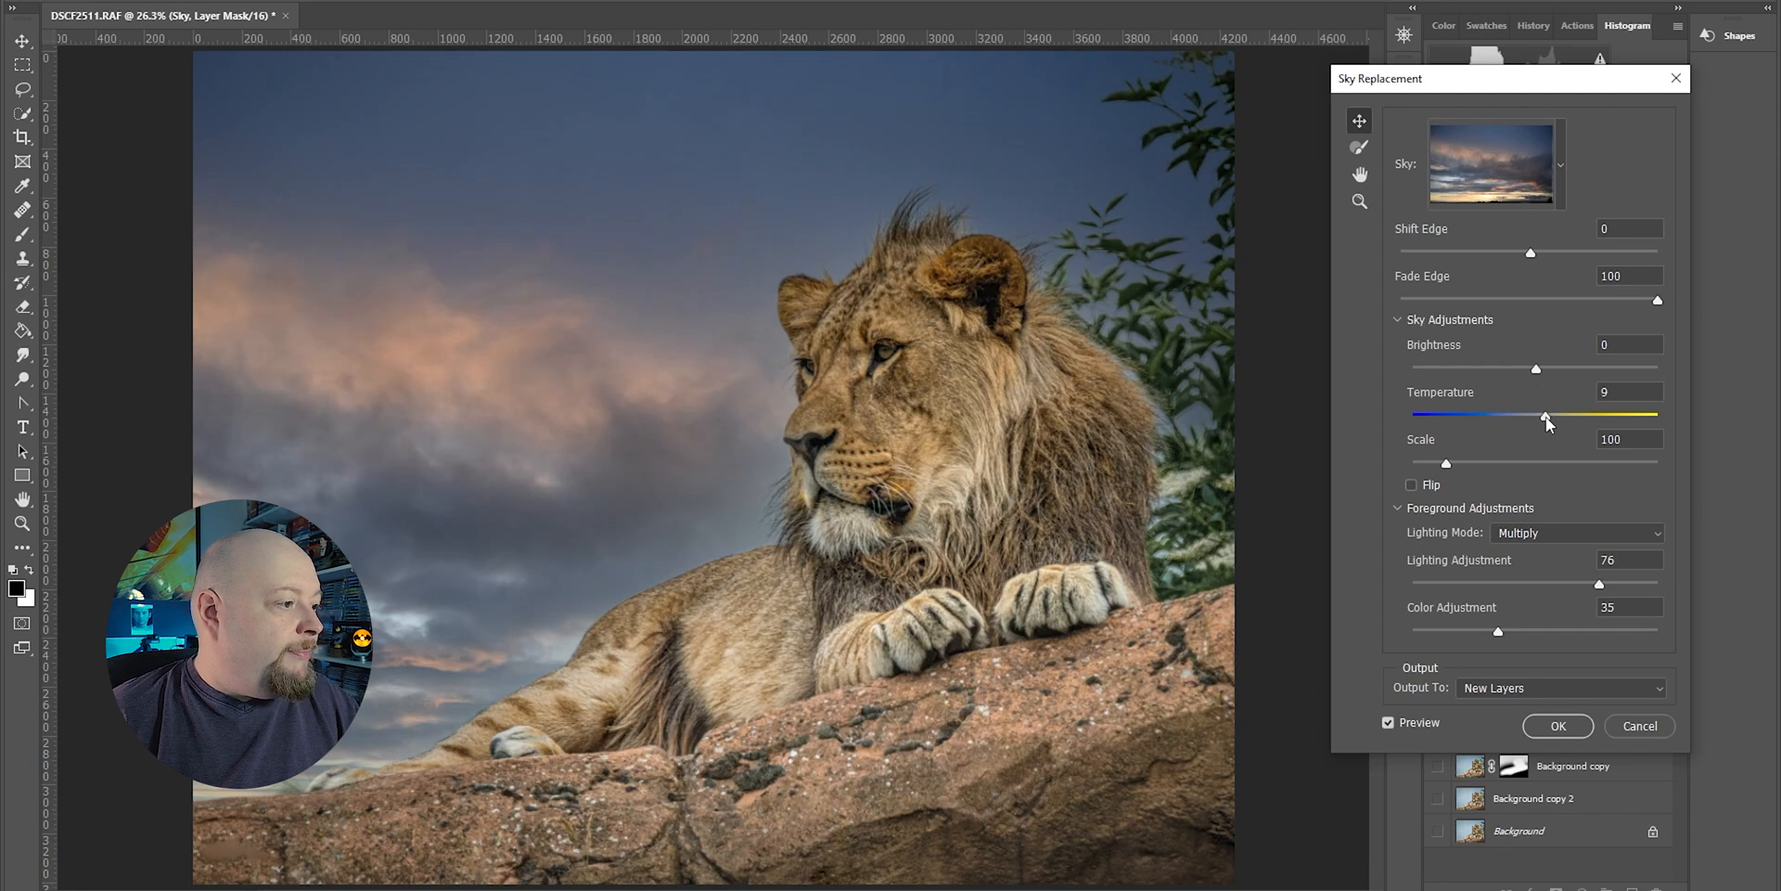
click(1548, 415)
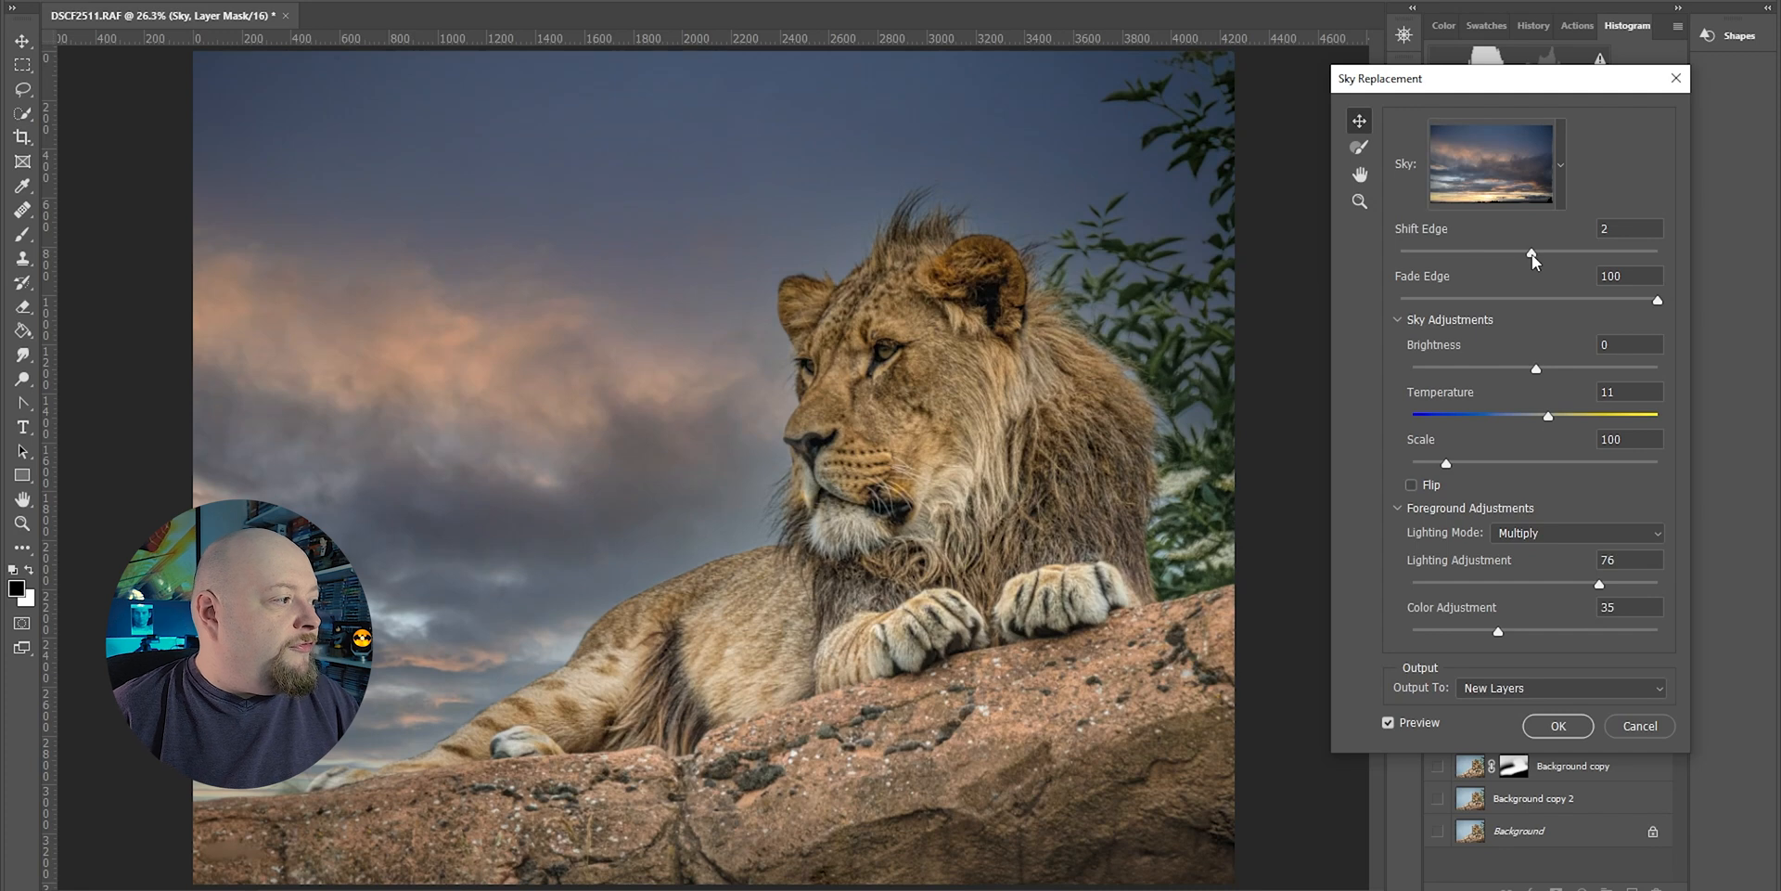
drag(1532, 253, 1600, 257)
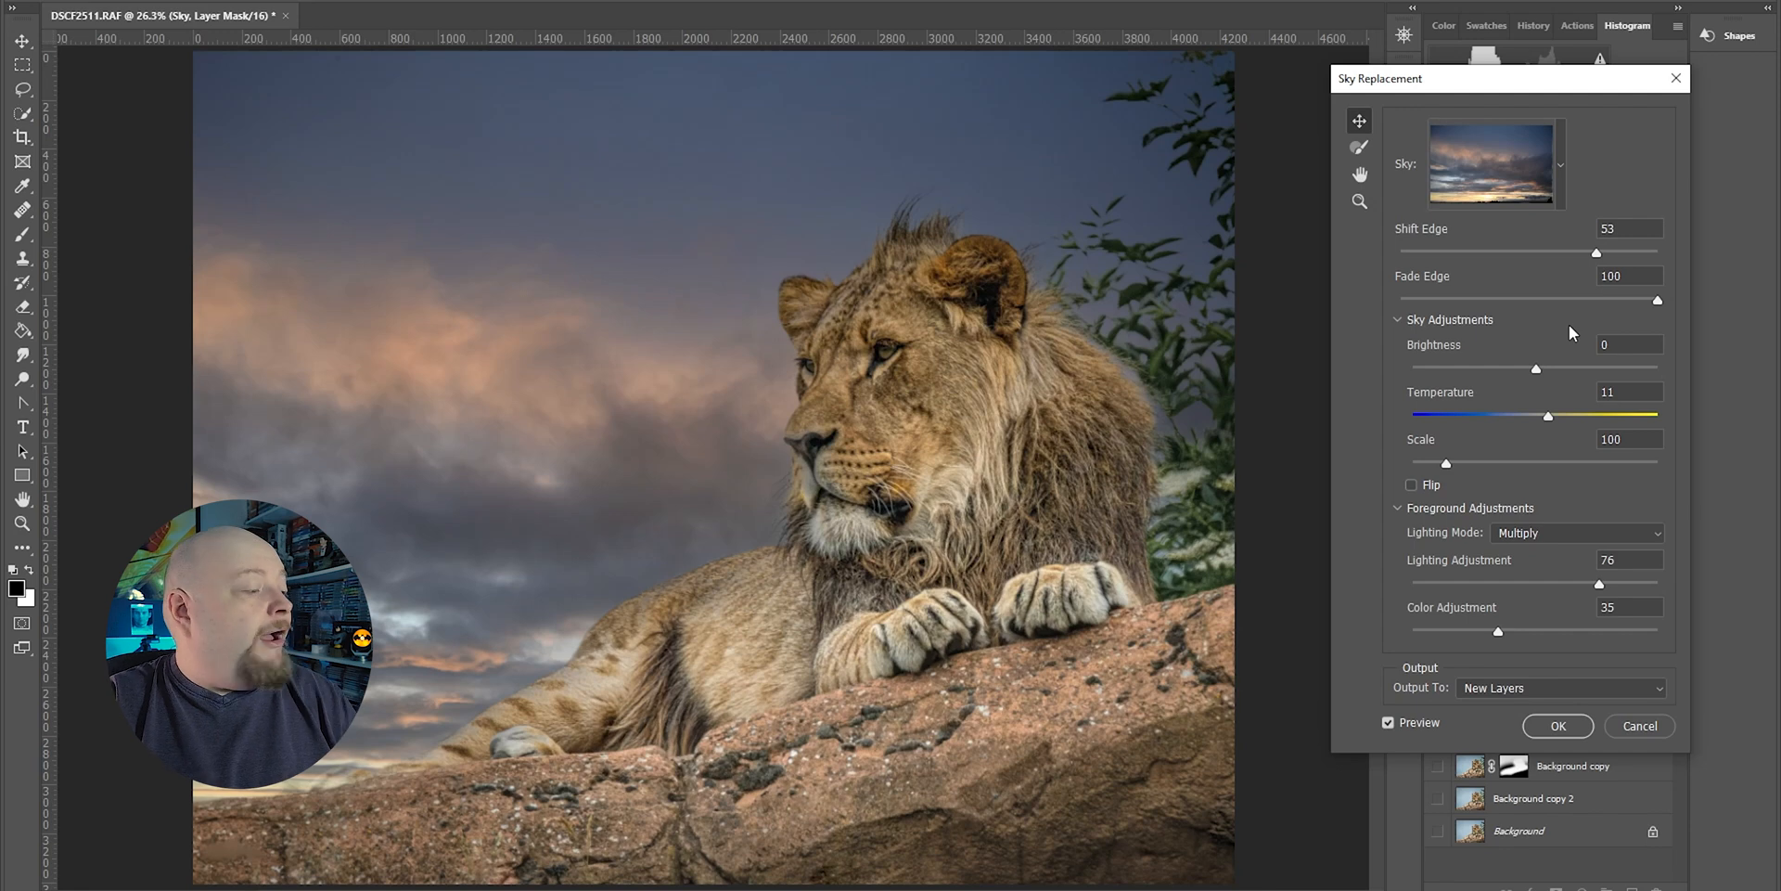
click(1559, 725)
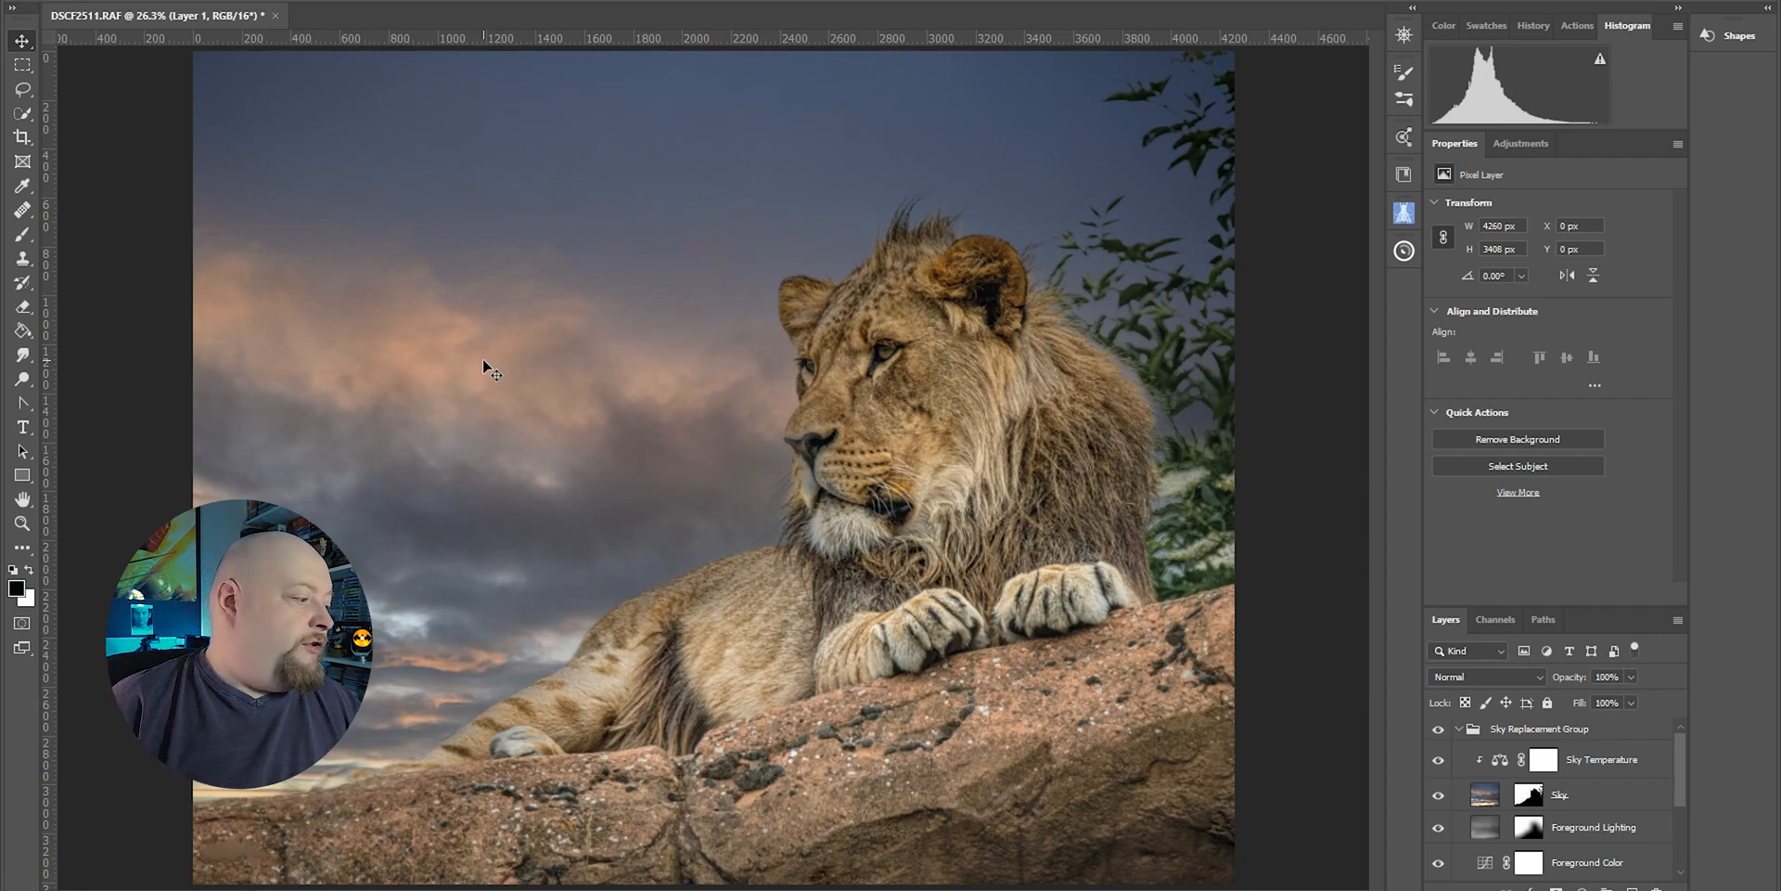
Collapse the Sky Replacement Group and add a Photo Filter adjustment layer with Warming Filter (85) above it
click(1459, 730)
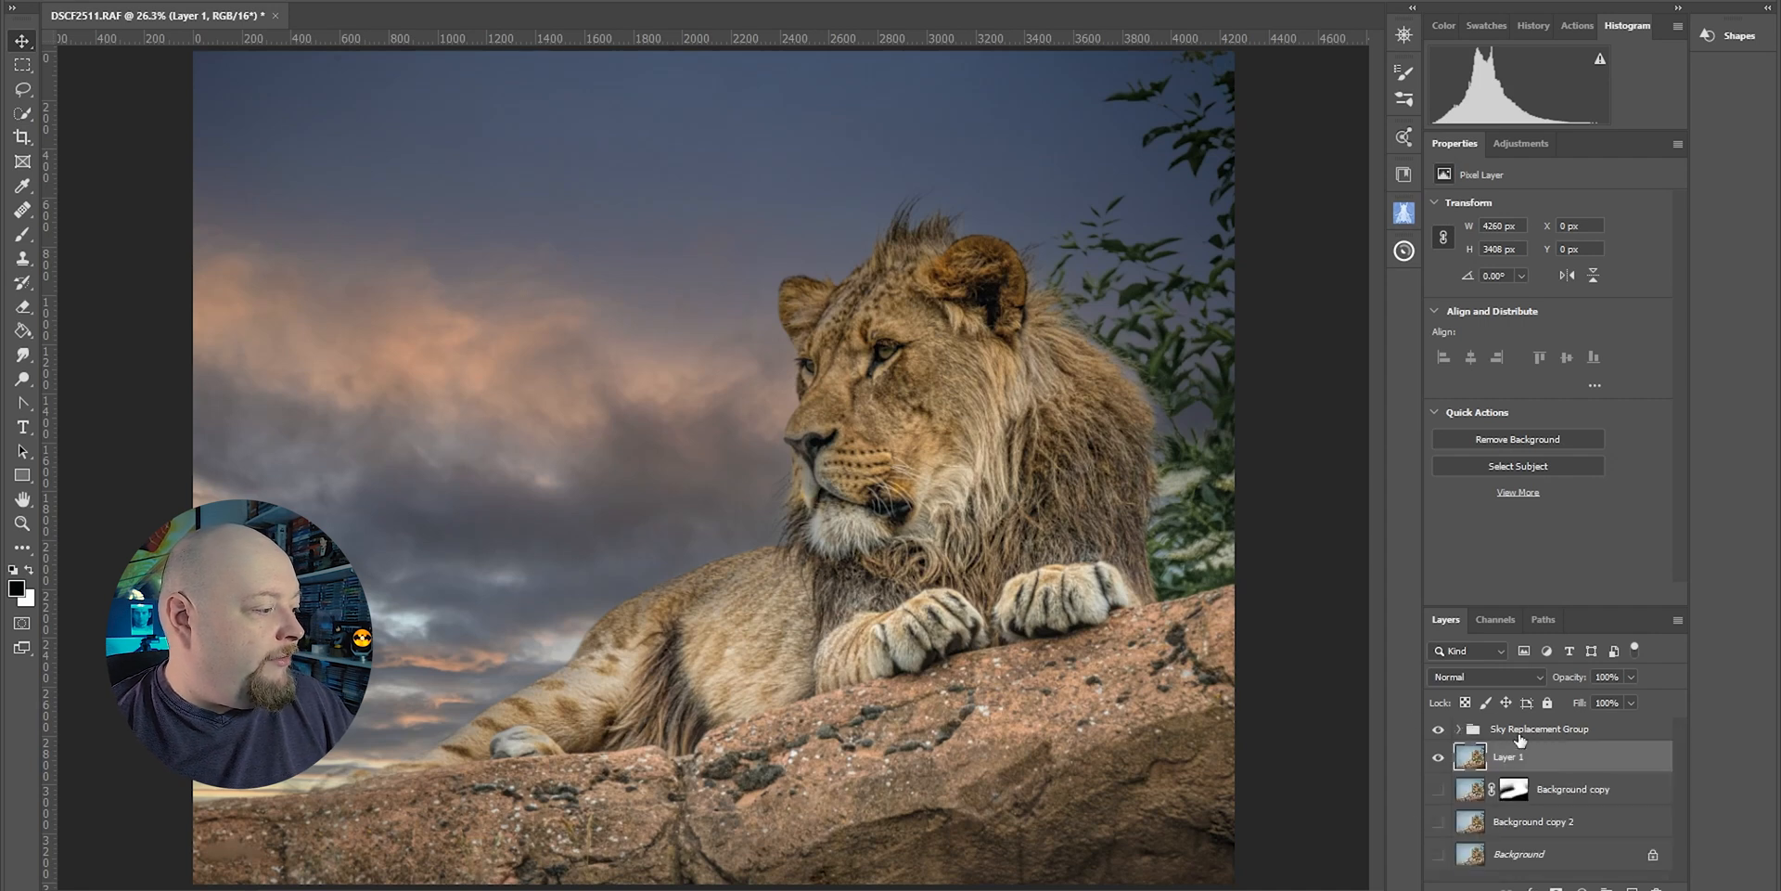
click(1608, 734)
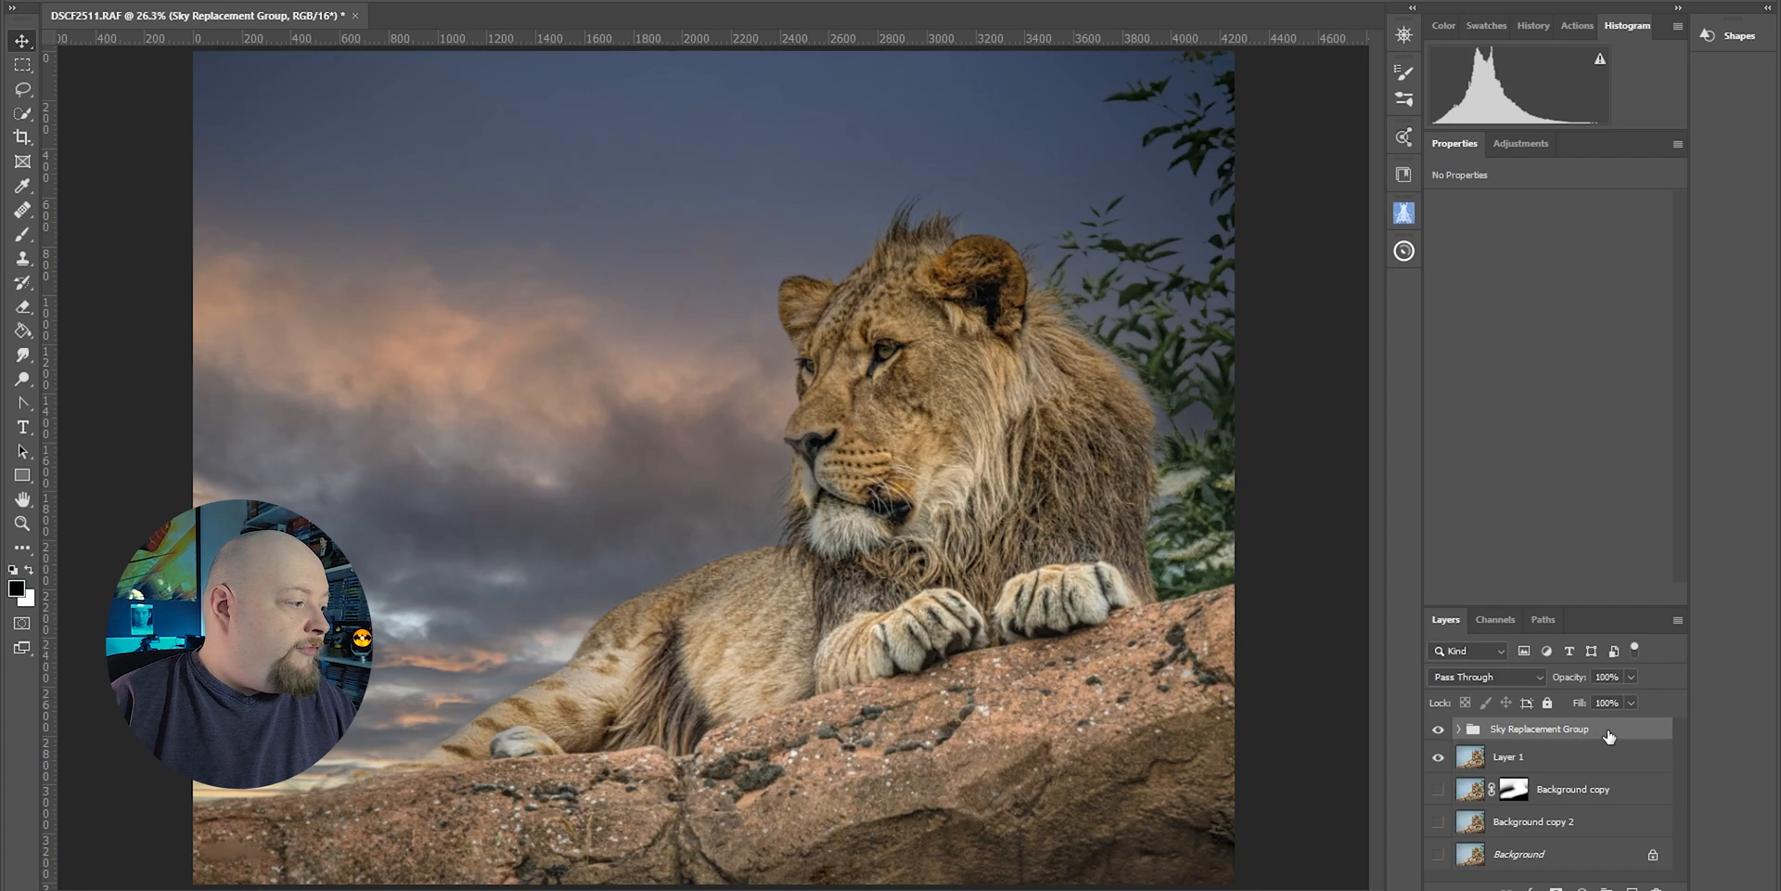
click(1523, 139)
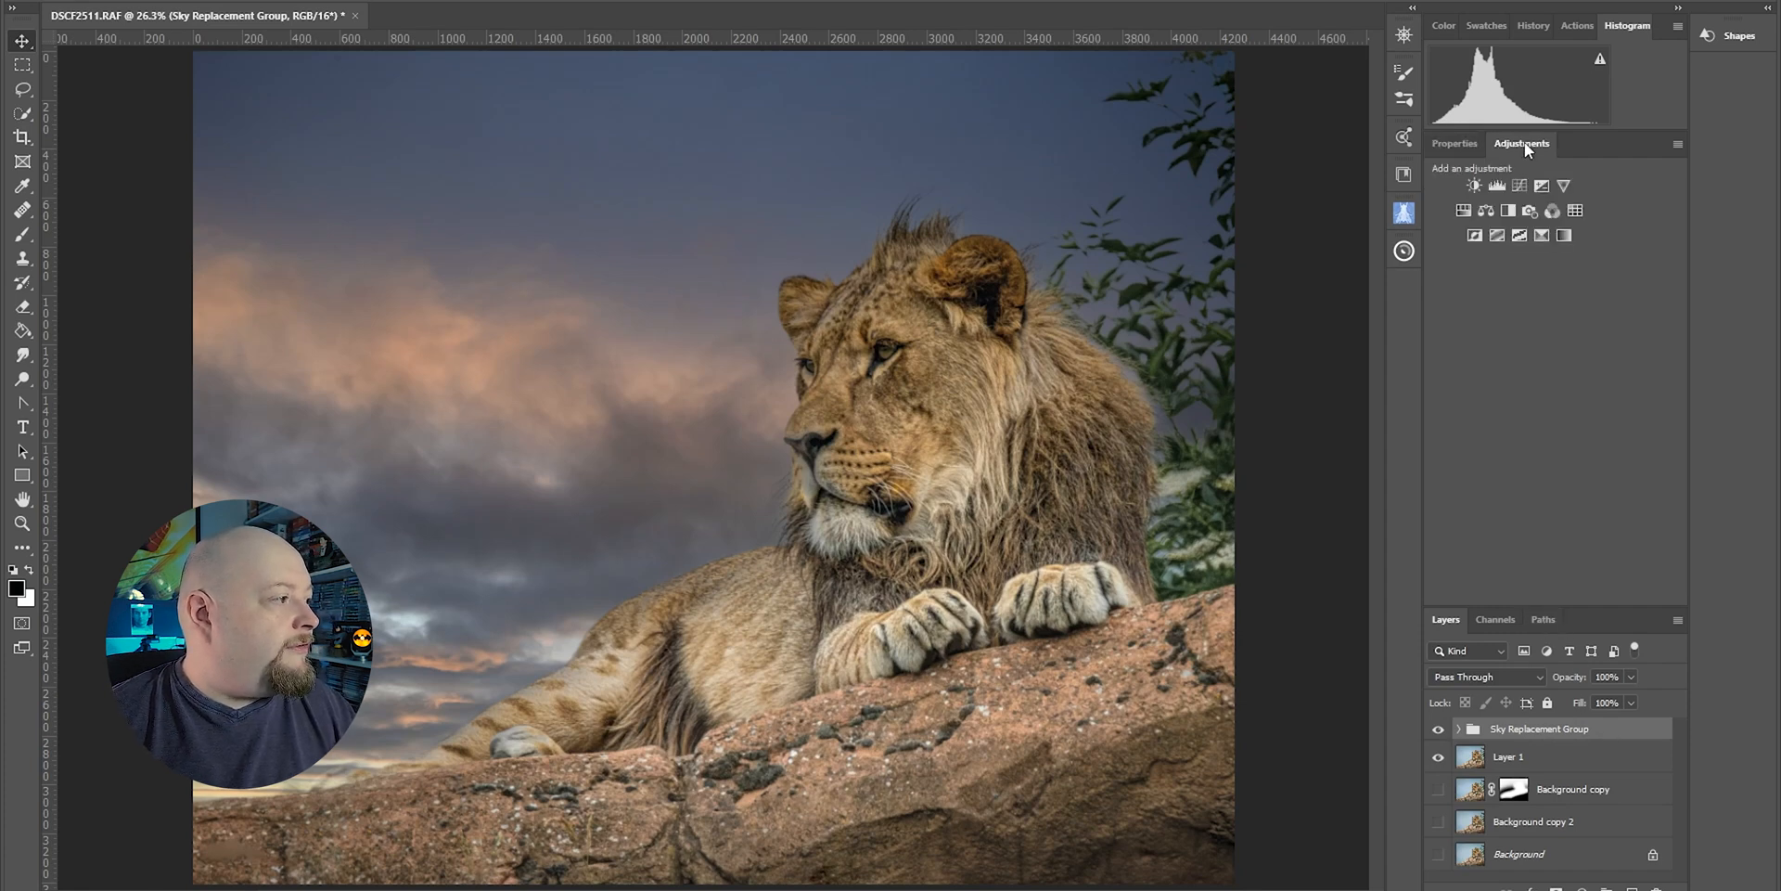
click(1535, 211)
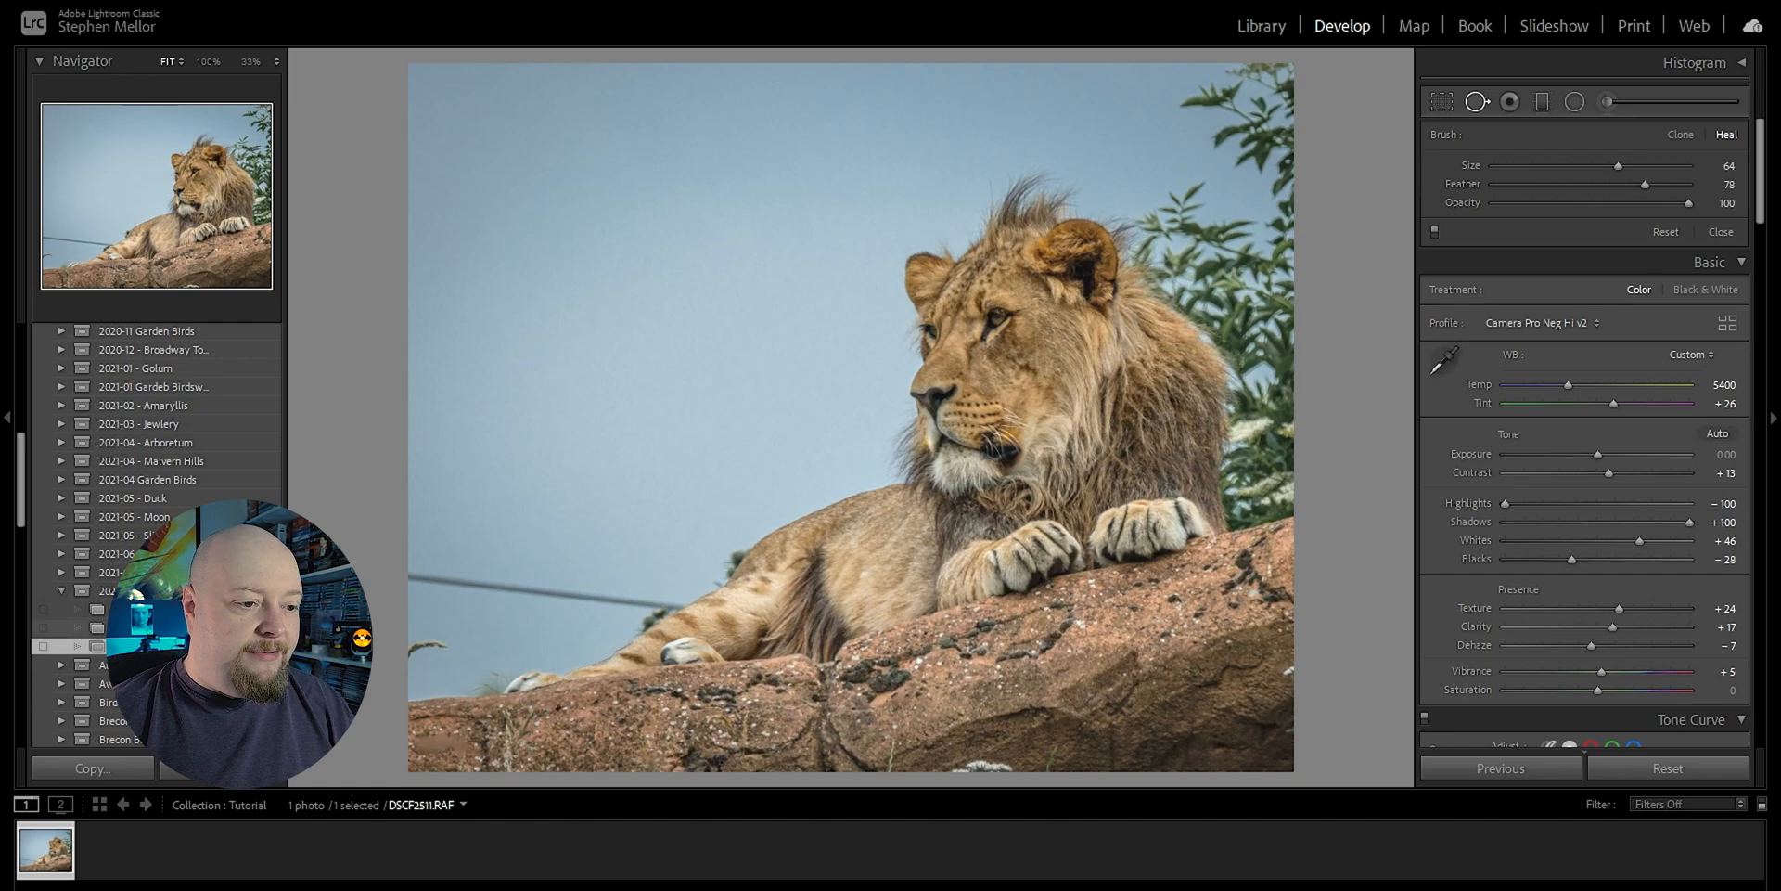
Switch to Lightroom Classic, view the finished lion edit DSCF2497-Enhanced-Edit.tif in the Edit collection for reference, and return to Photoshop
click(176, 609)
click(396, 850)
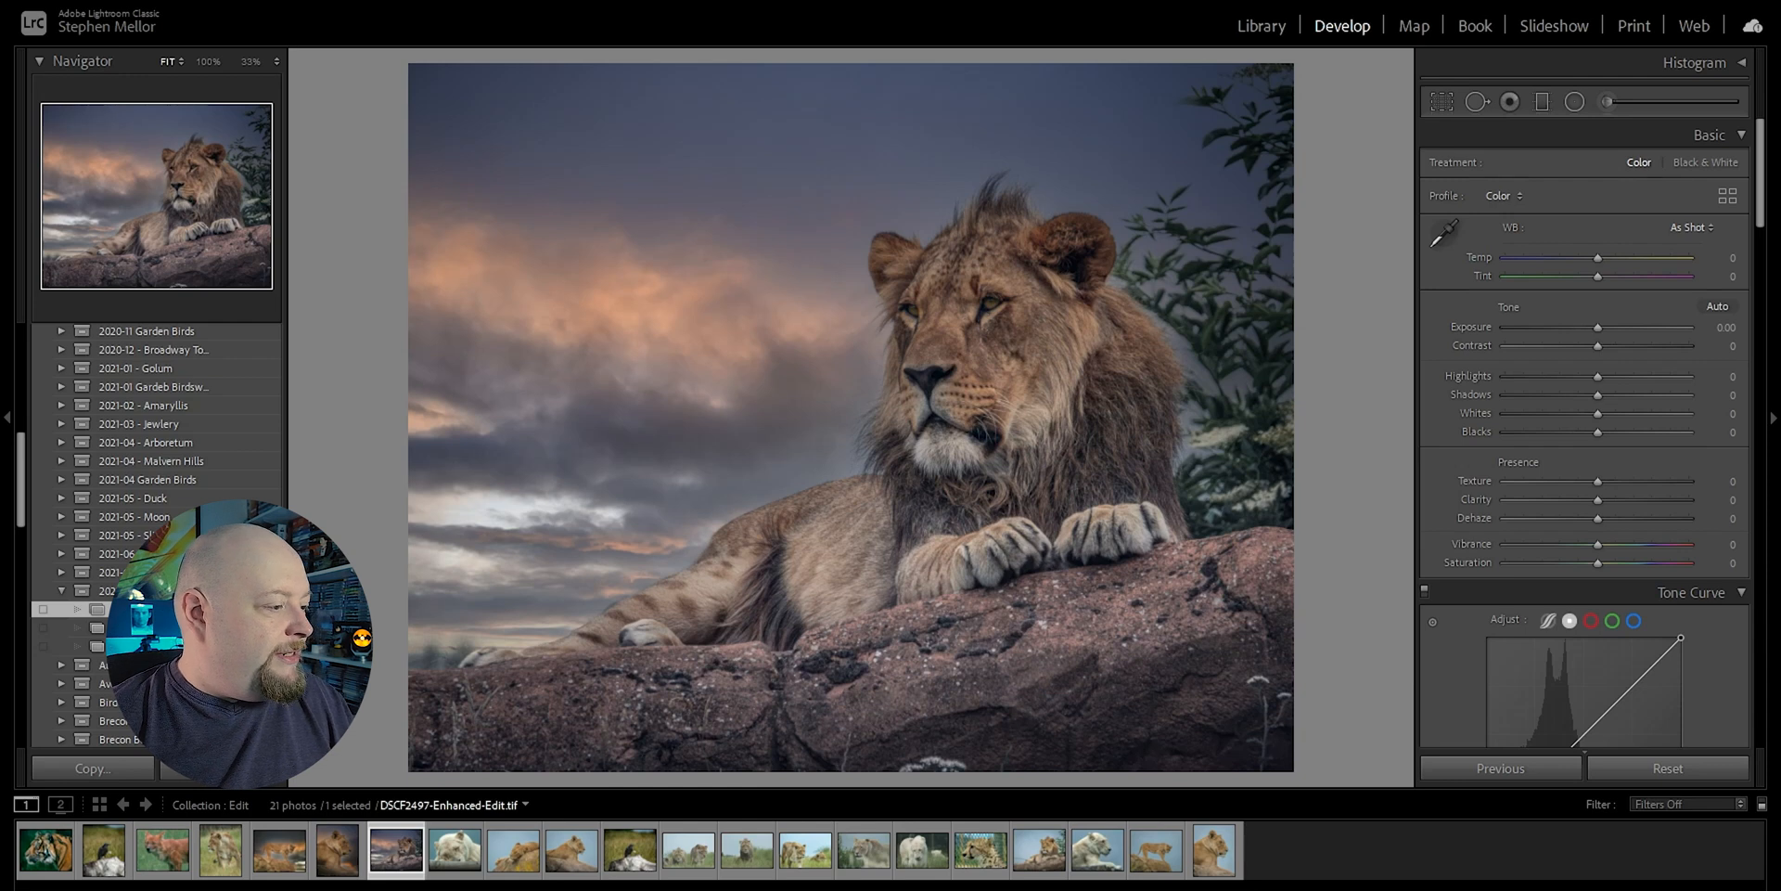
mouse_move(1341, 886)
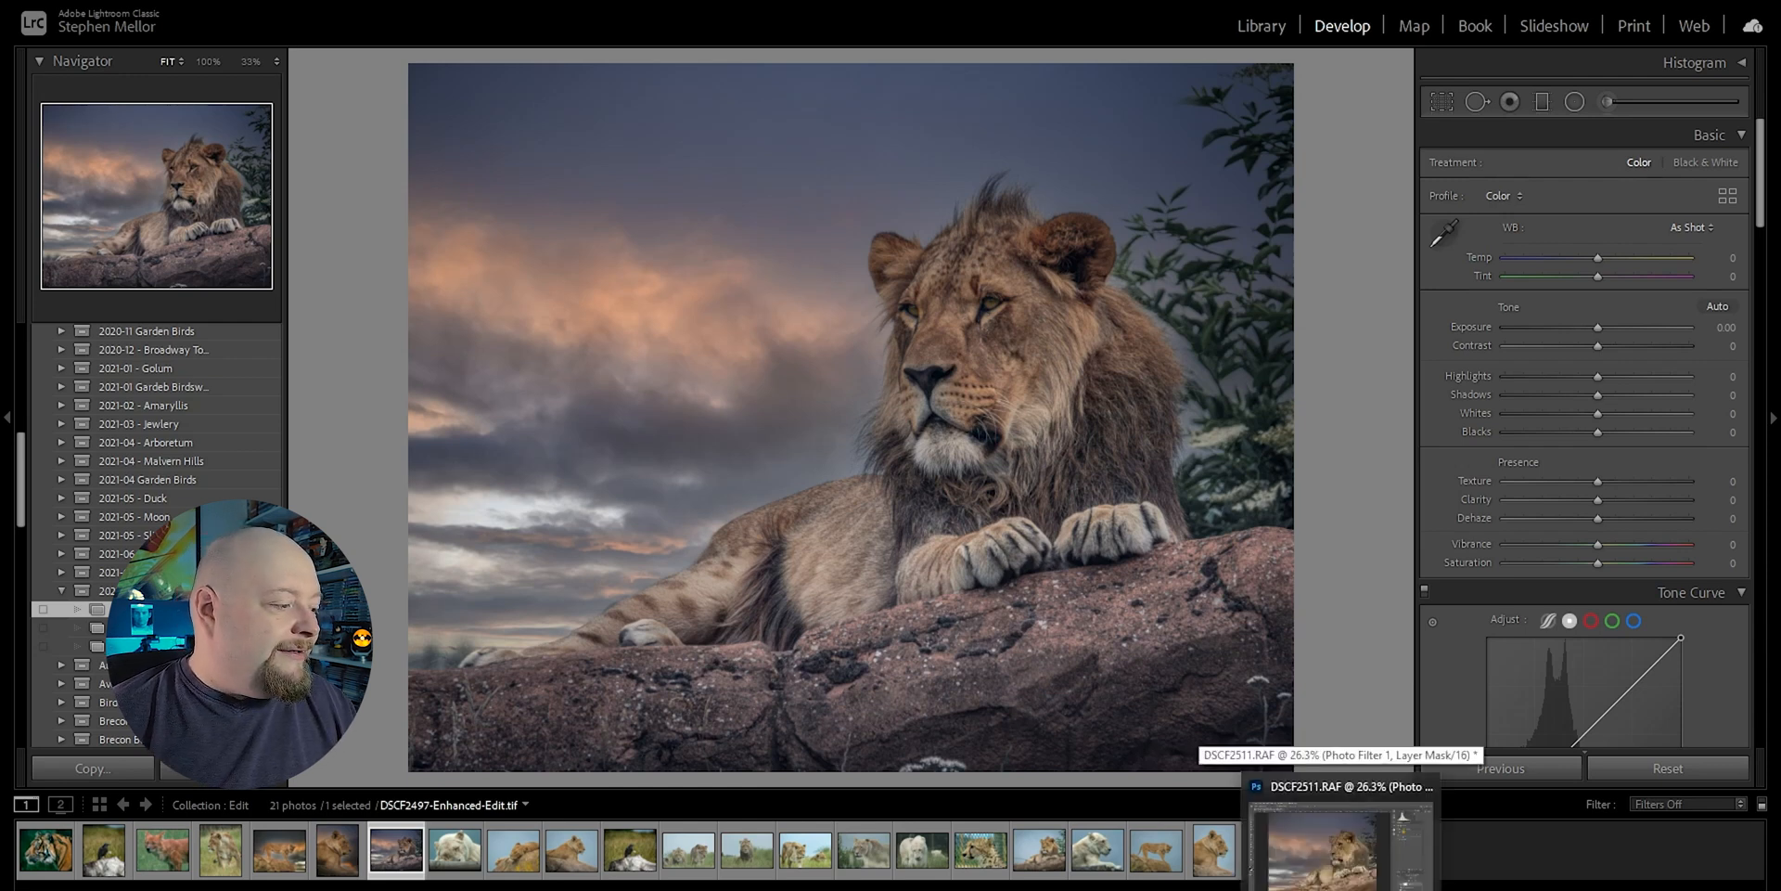
click(1340, 835)
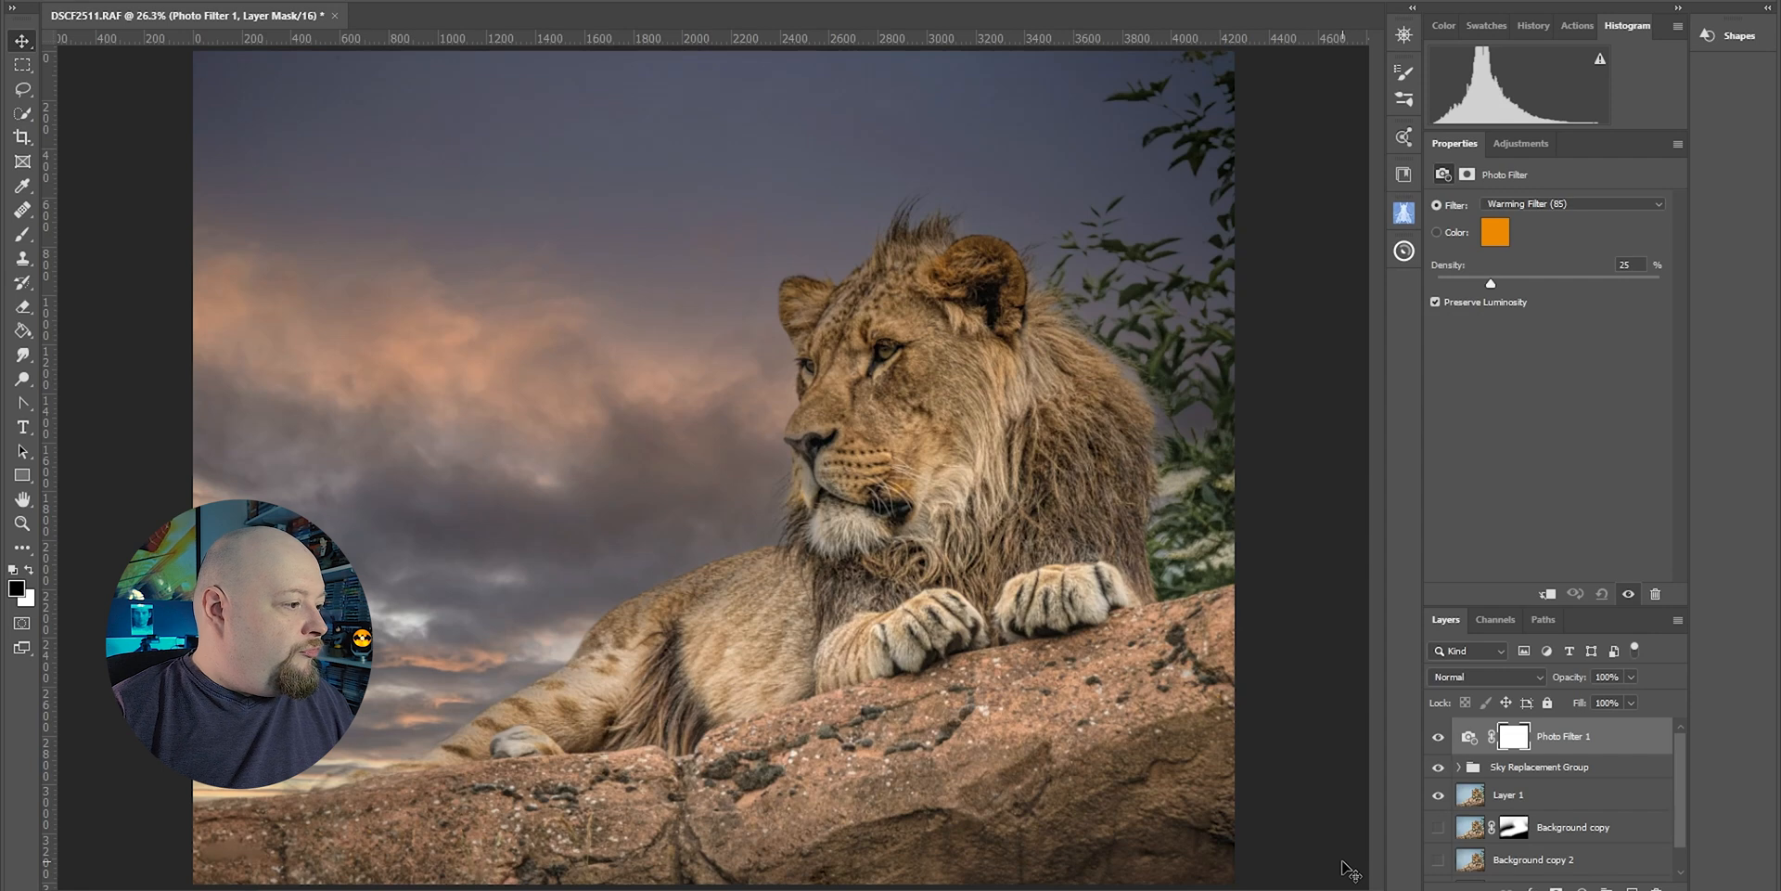
Add a Hue/Saturation adjustment directly above Layer 1 with hue -7, saturation -27 and lightness -9
click(1590, 796)
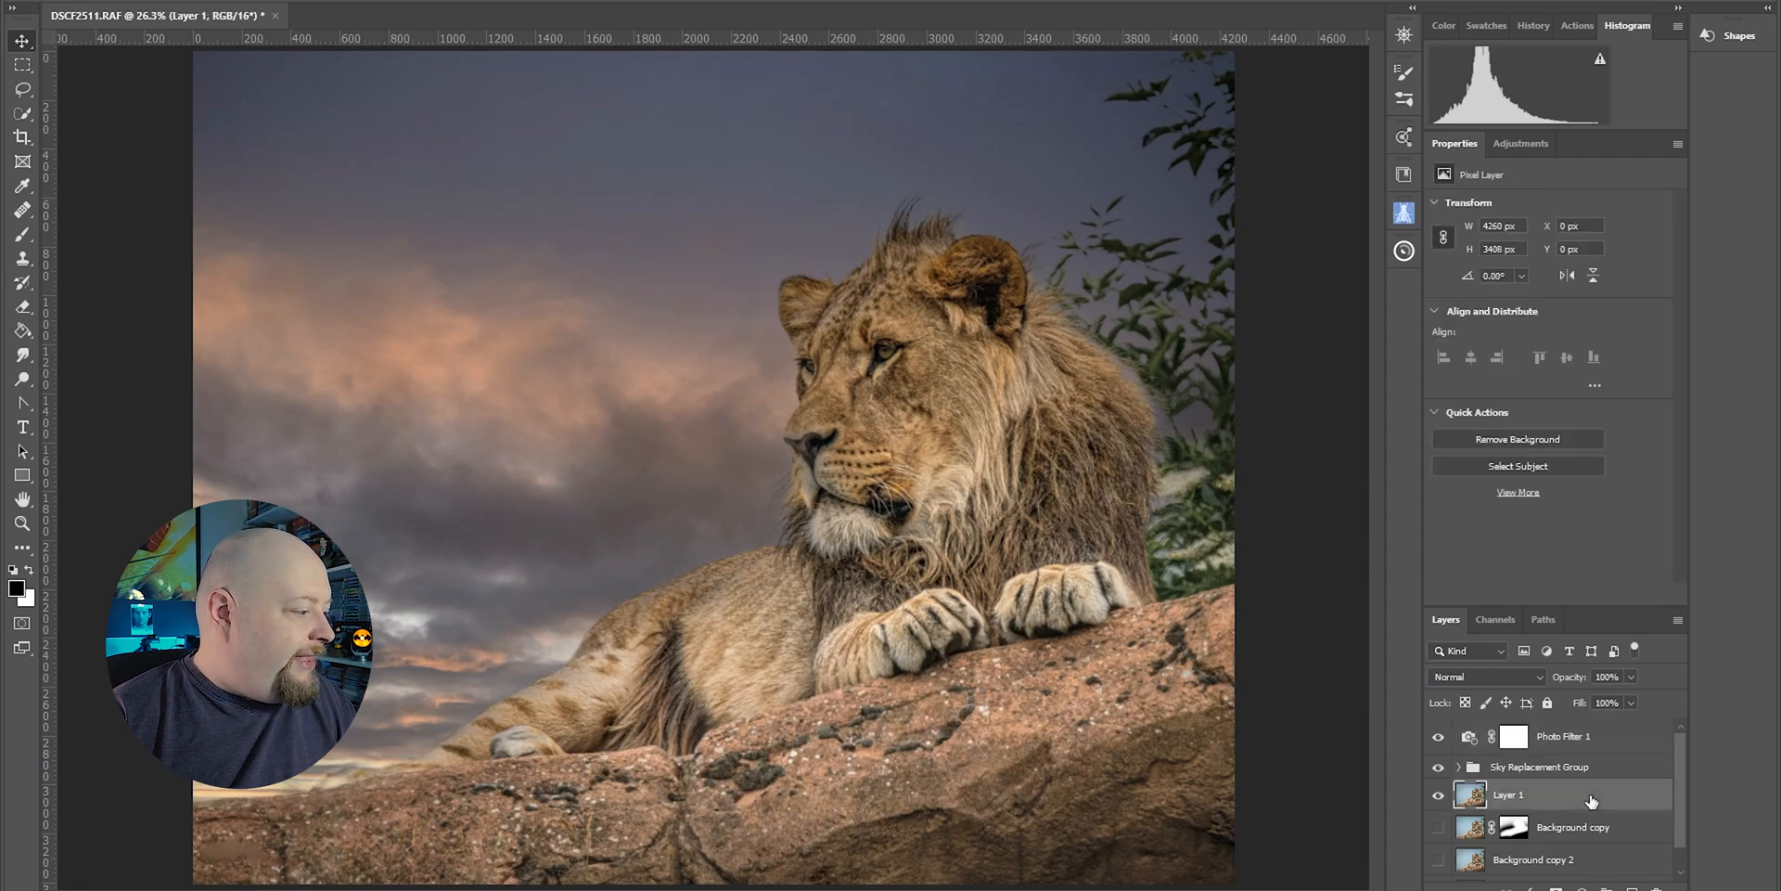
click(1514, 147)
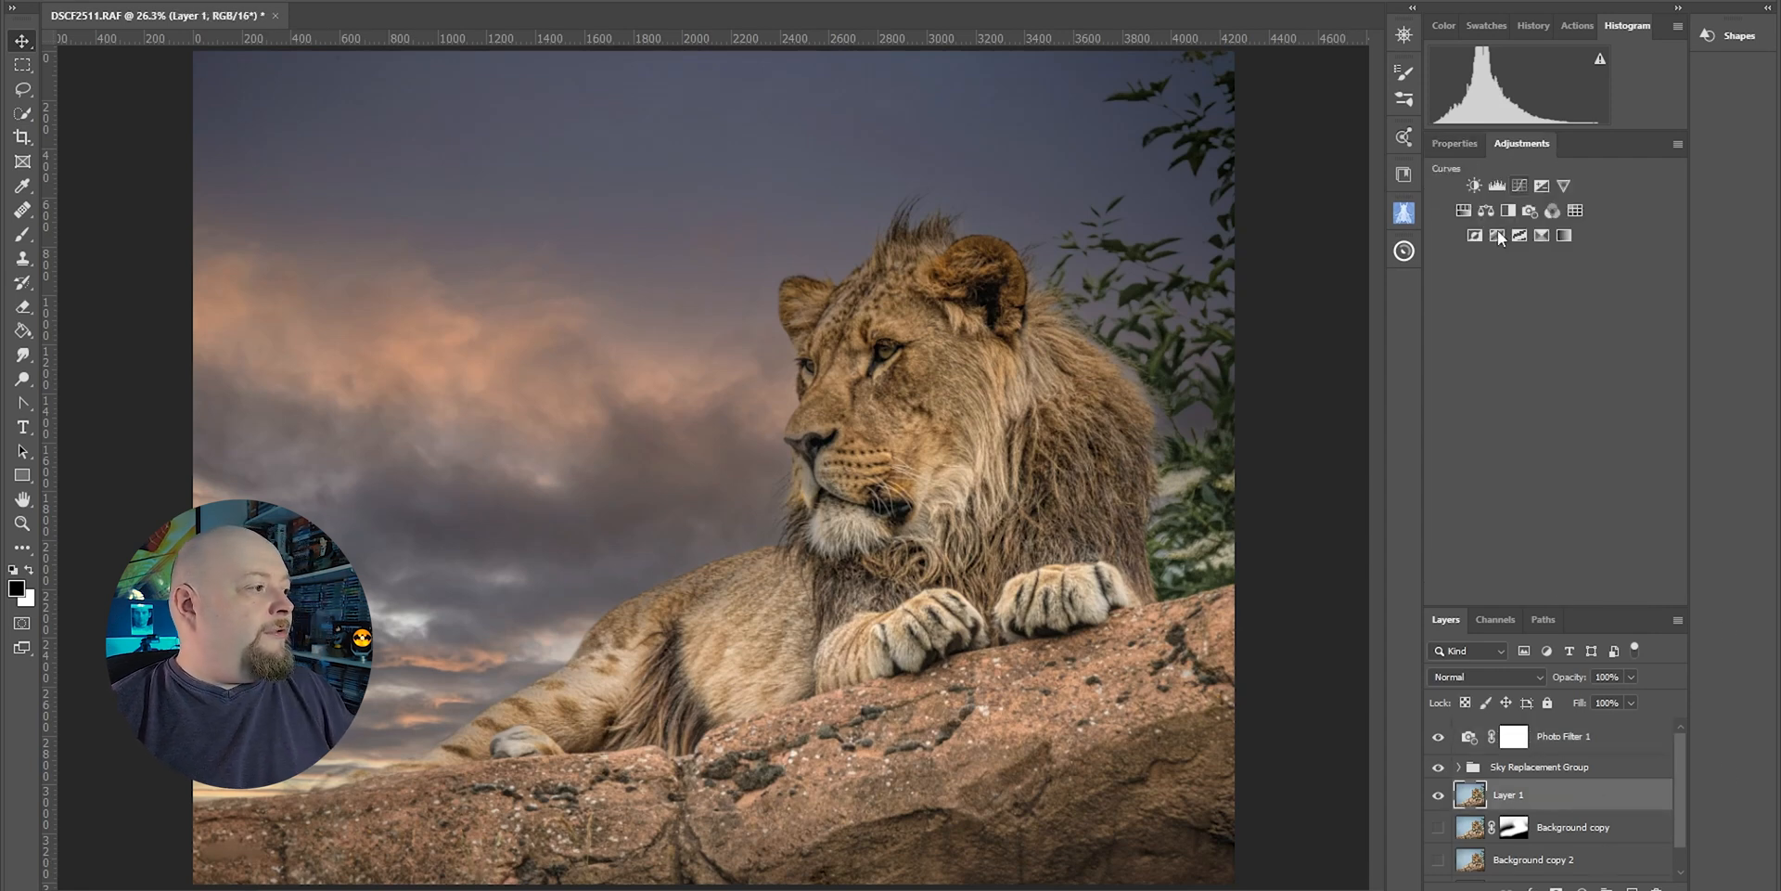
click(1462, 210)
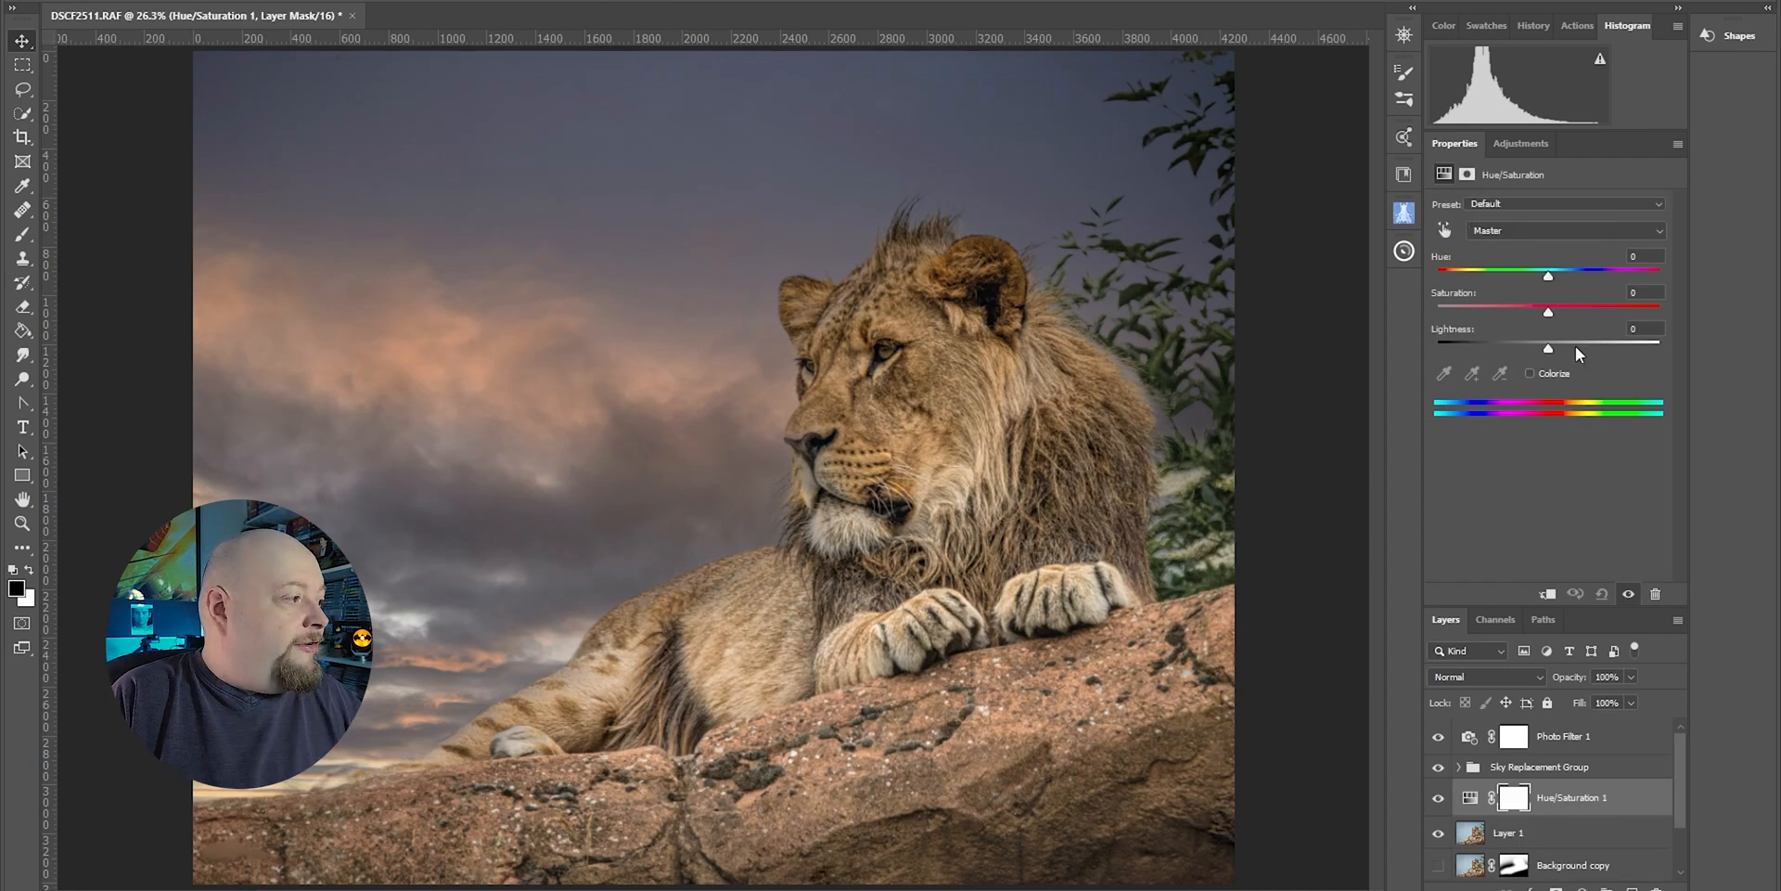
drag(1547, 275, 1544, 275)
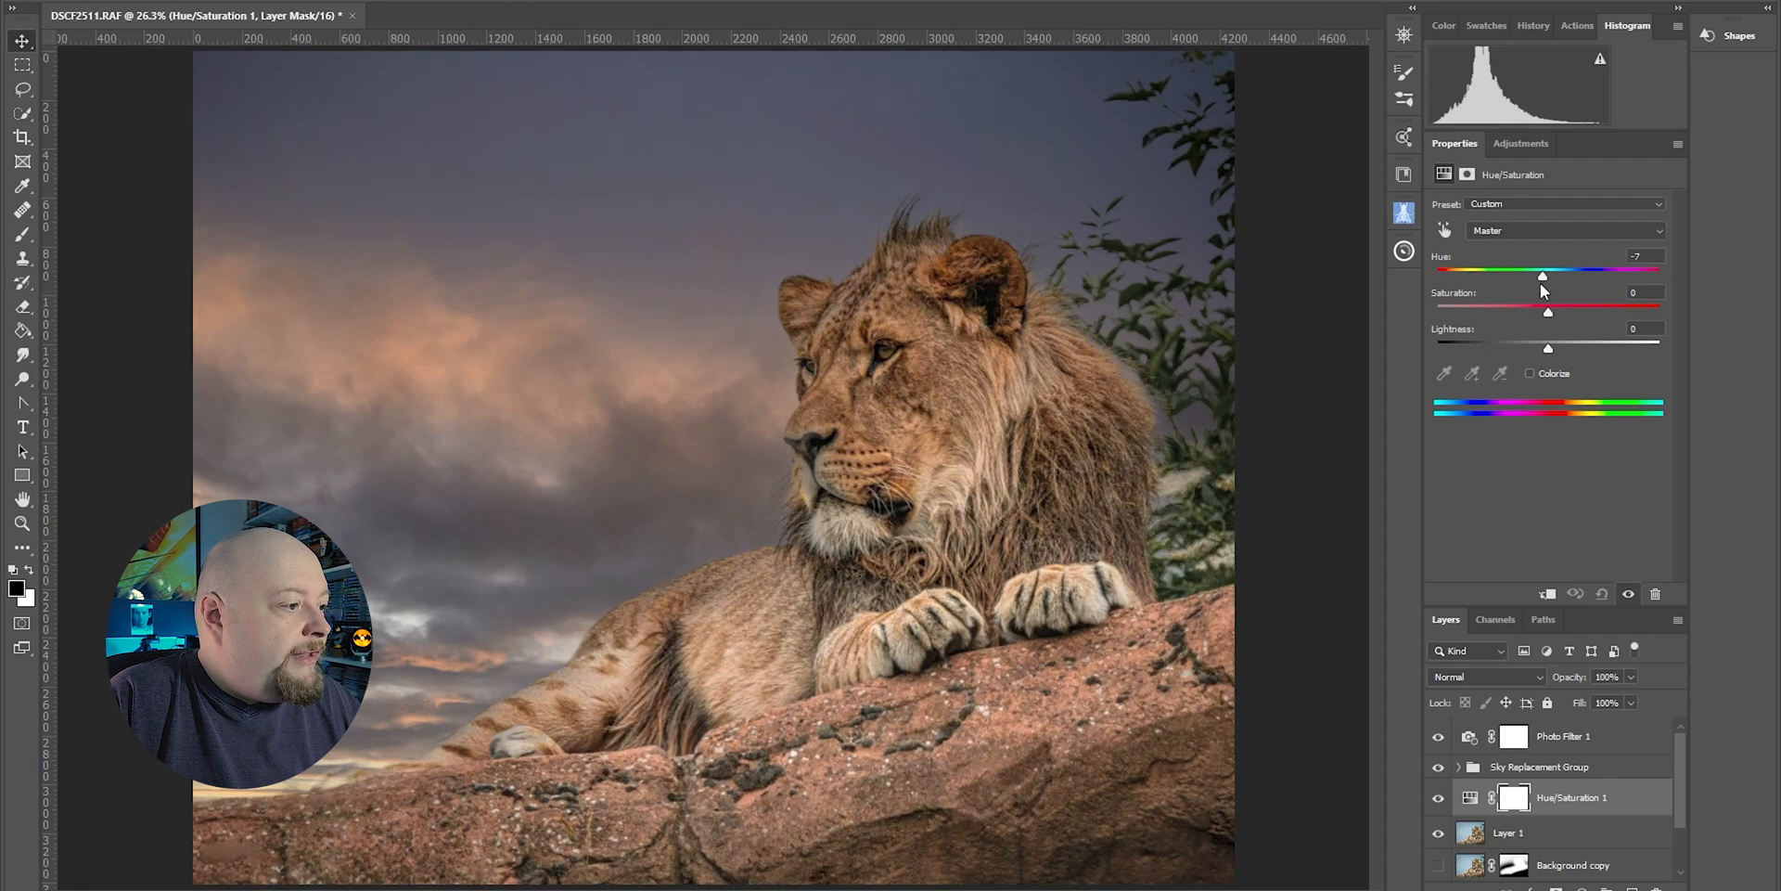
drag(1543, 277, 1540, 276)
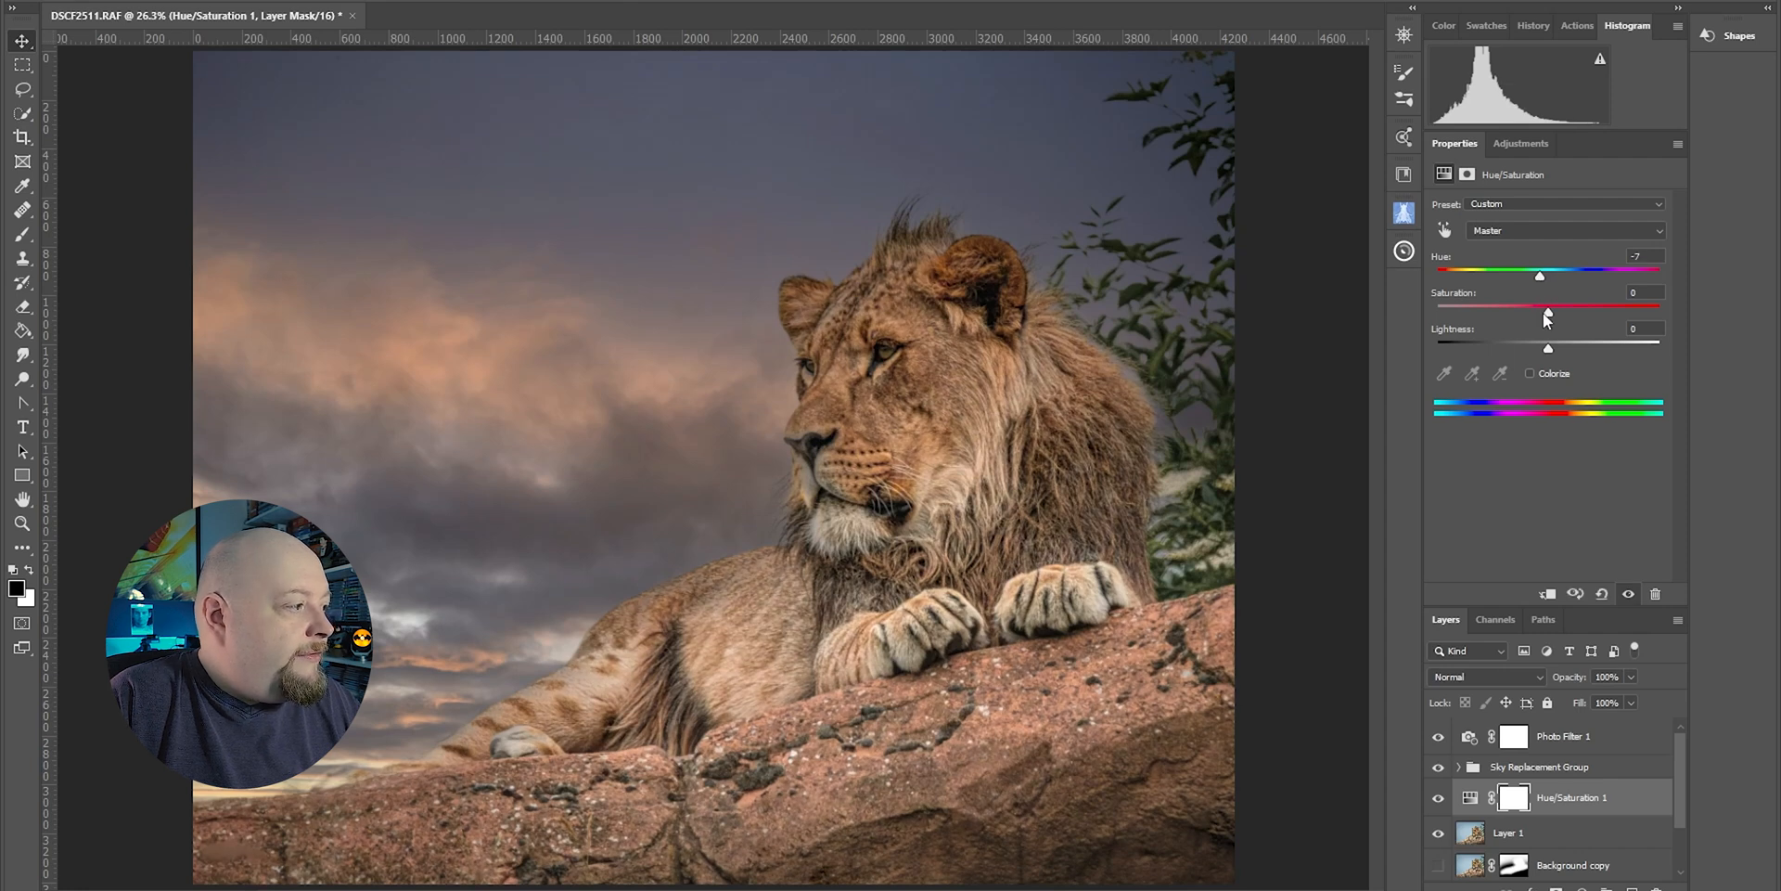
drag(1546, 348, 1538, 349)
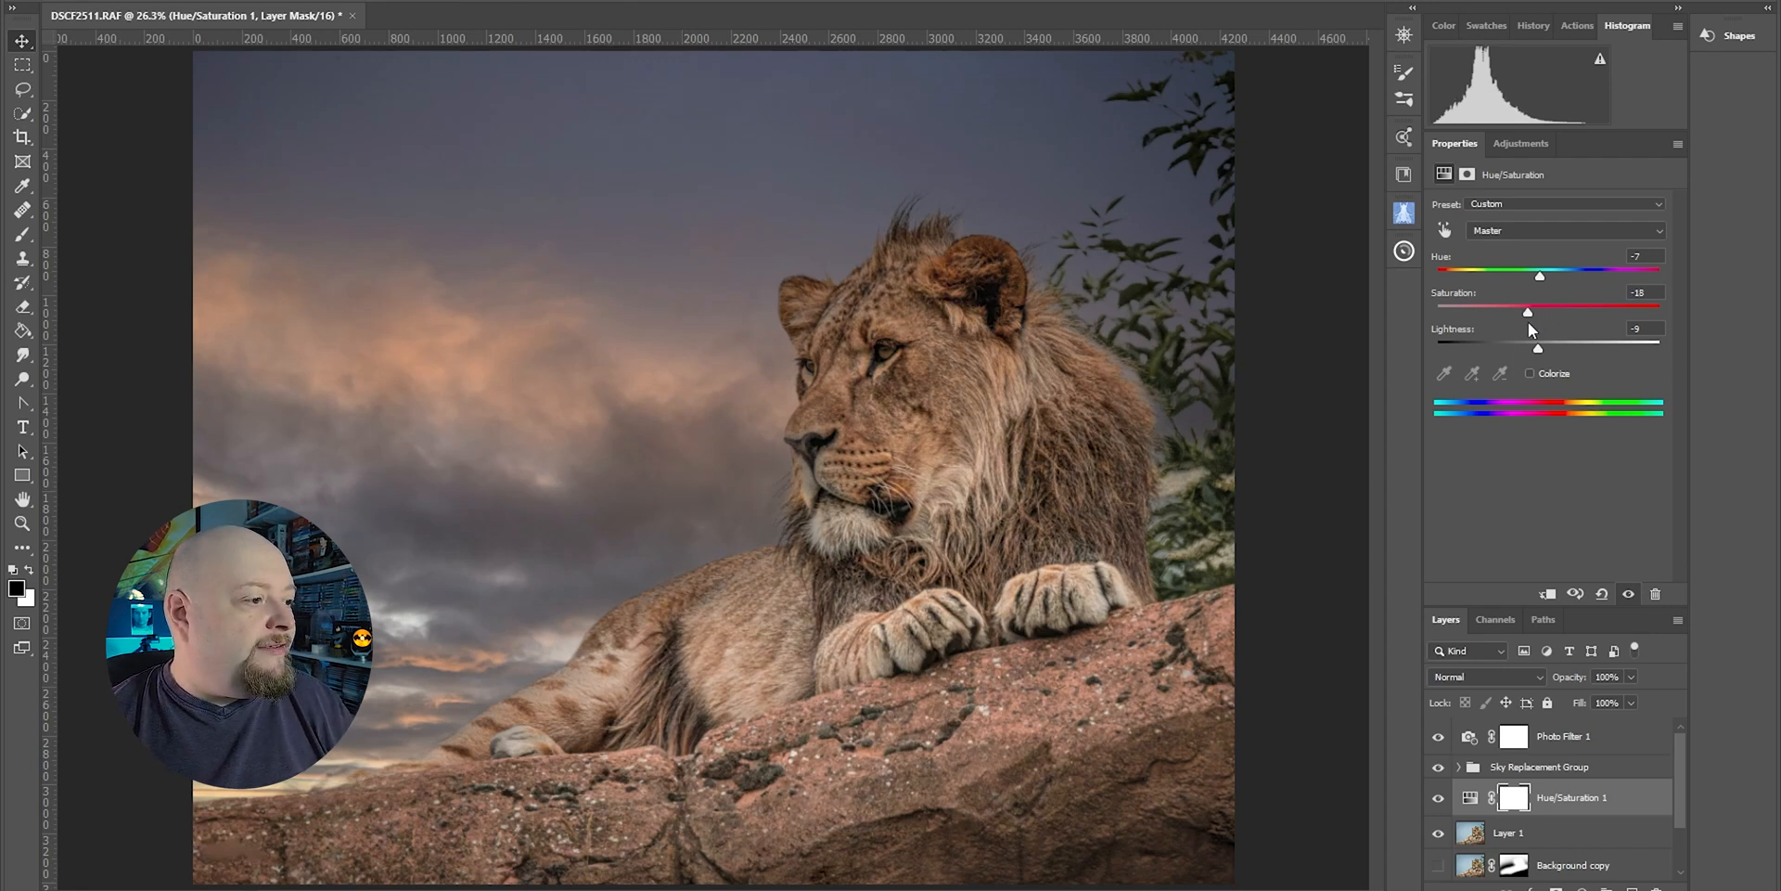
mouse_move(1529, 324)
mouse_down()
mouse_move(1487, 333)
mouse_move(1518, 324)
mouse_up()
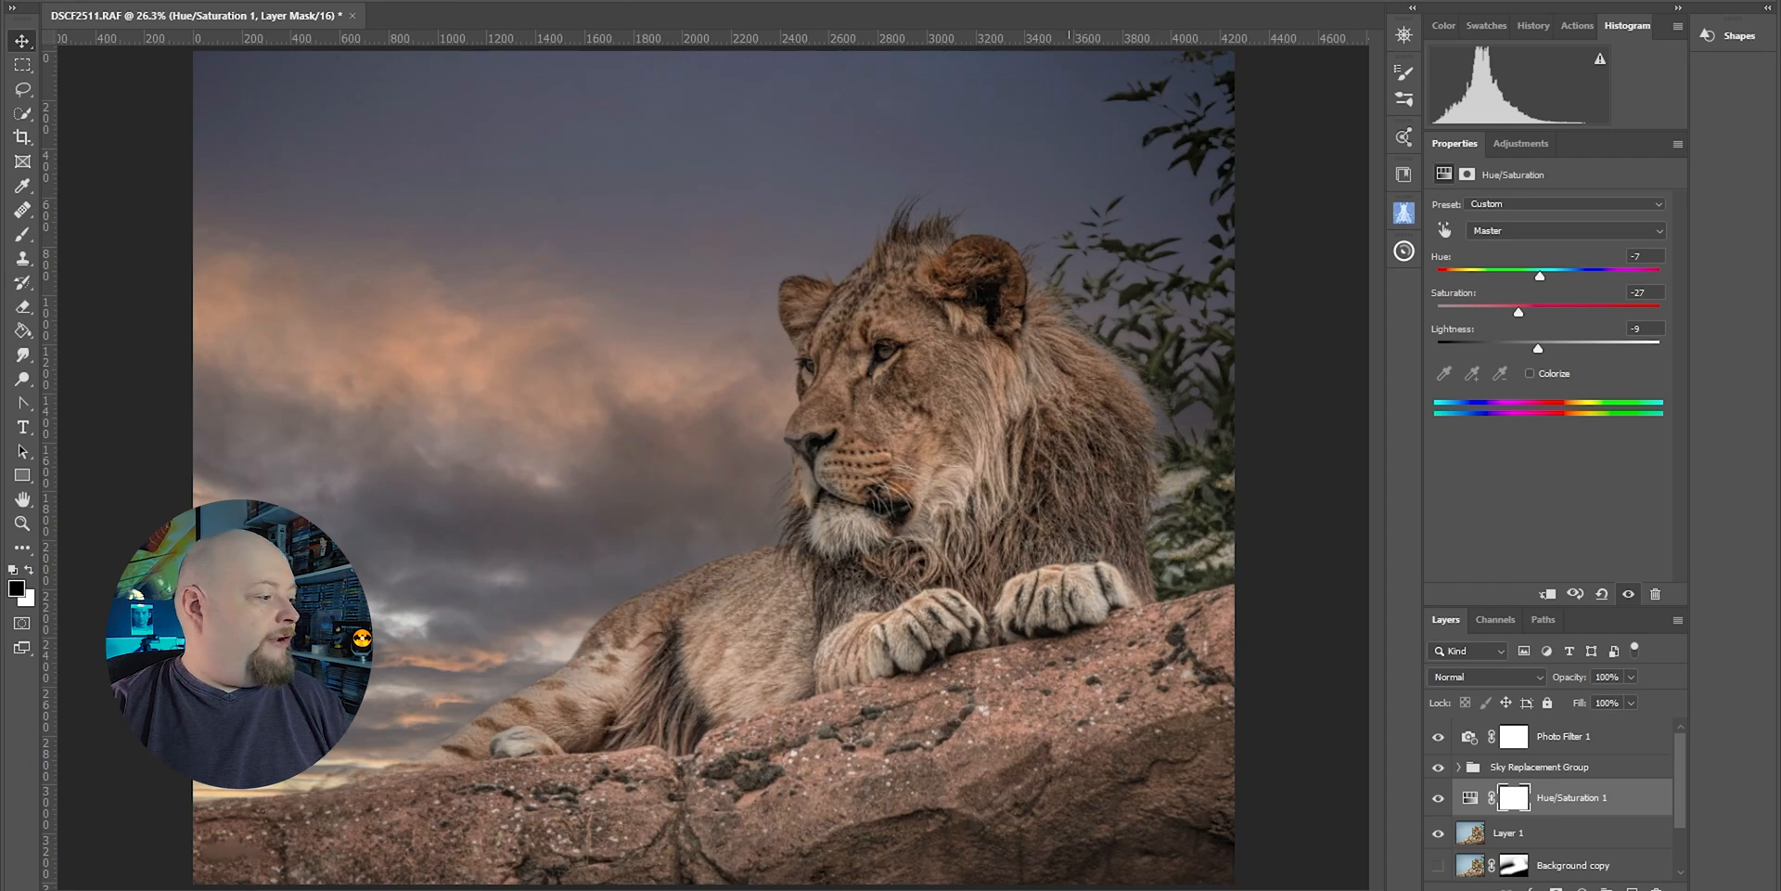
Add a Selective Color adjustment above Hue/Saturation 1 and set the reds to cyan -14% and magenta -3%
click(1519, 144)
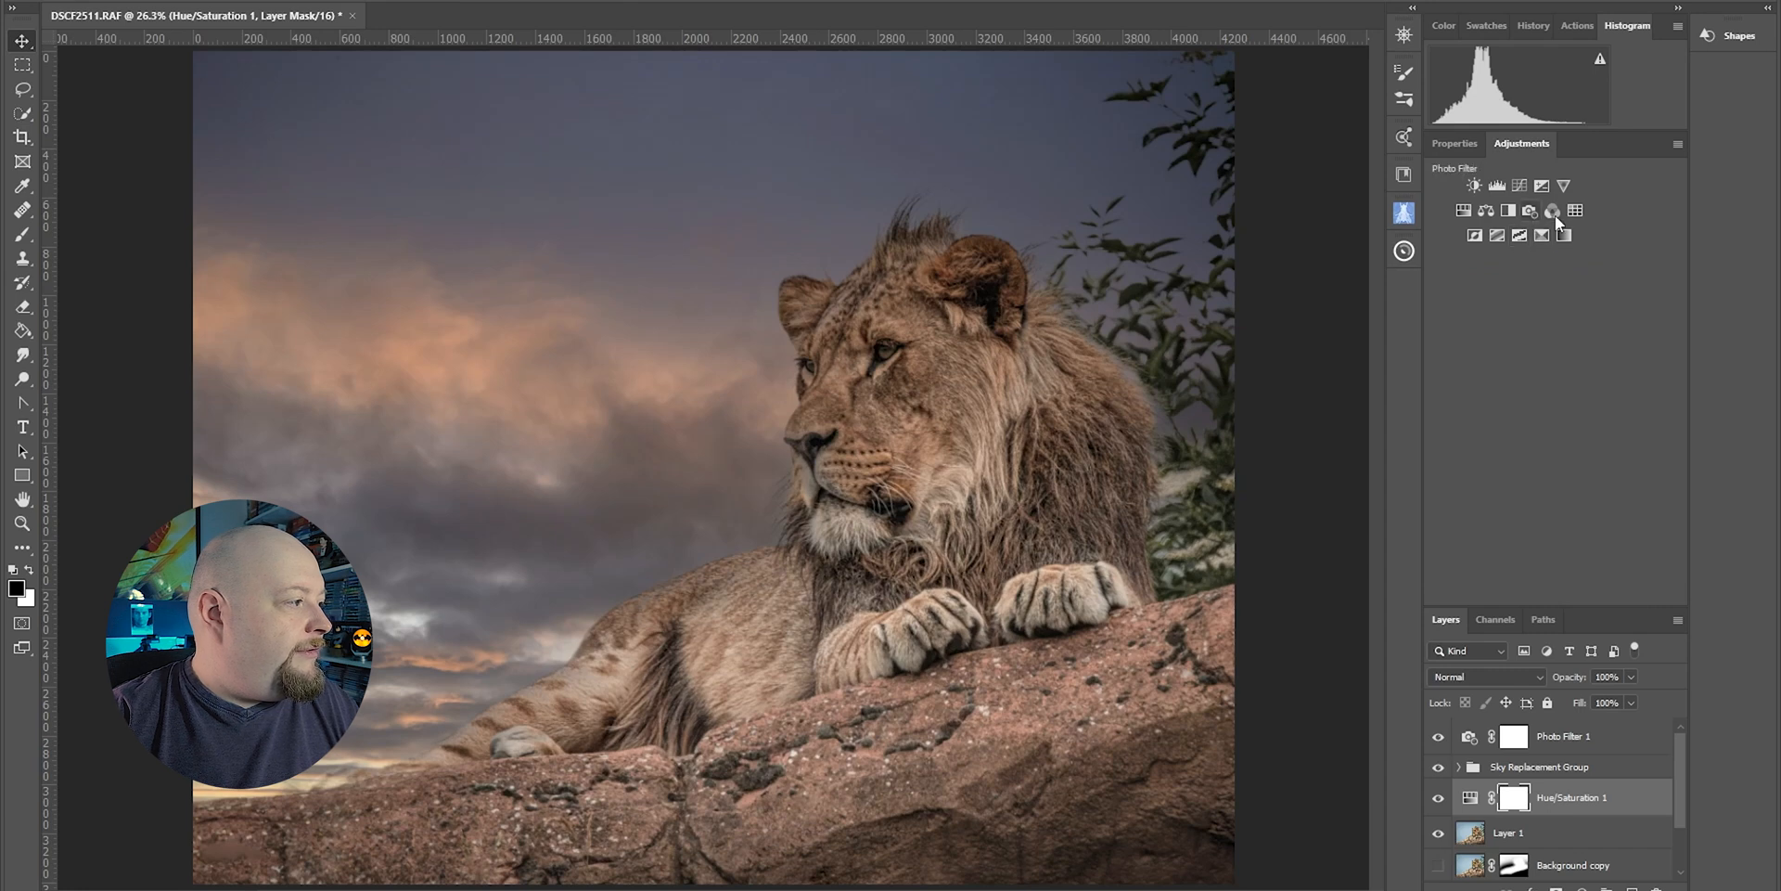
click(1541, 236)
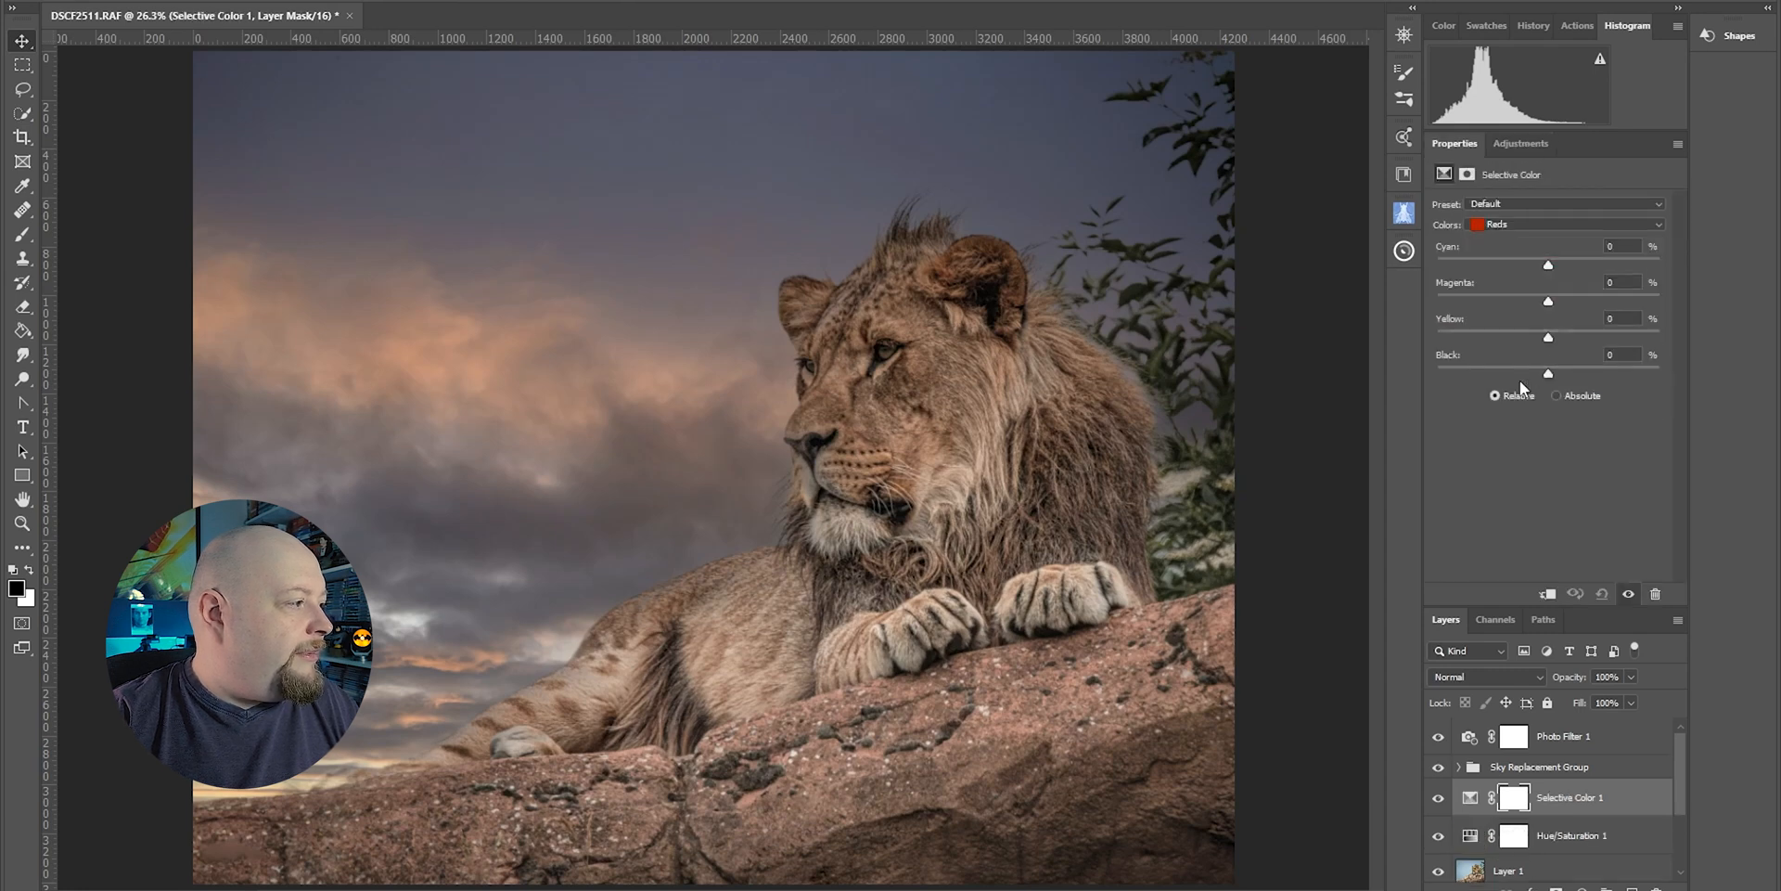
drag(1548, 264, 1546, 264)
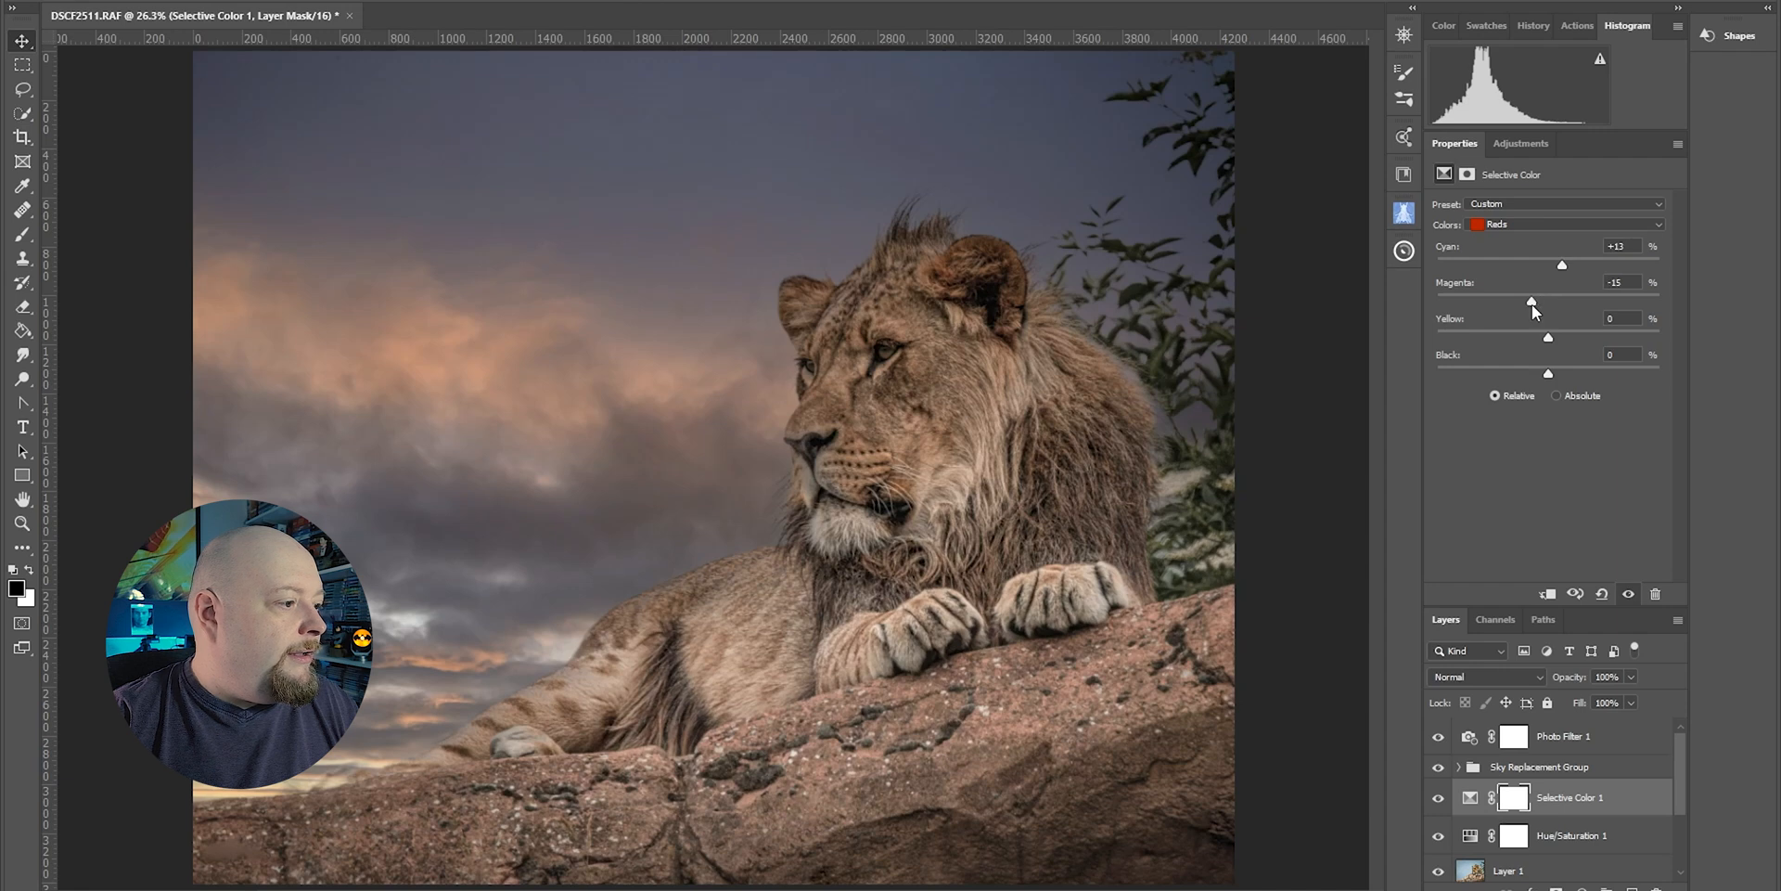
drag(1562, 265, 1514, 274)
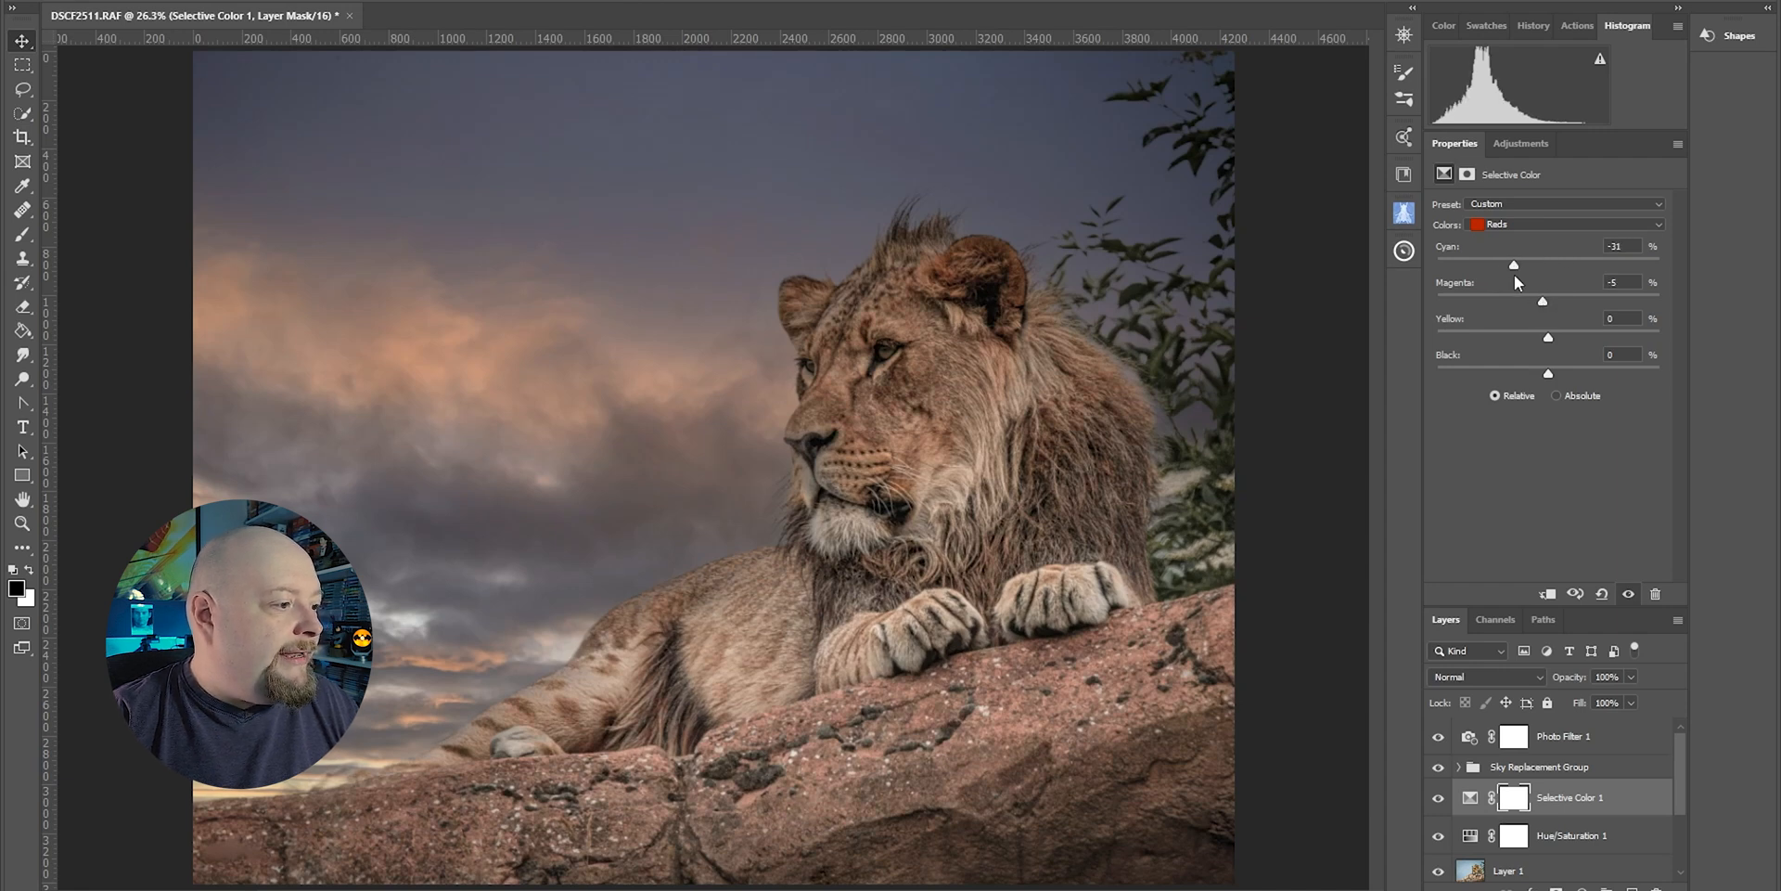
drag(1514, 264, 1659, 263)
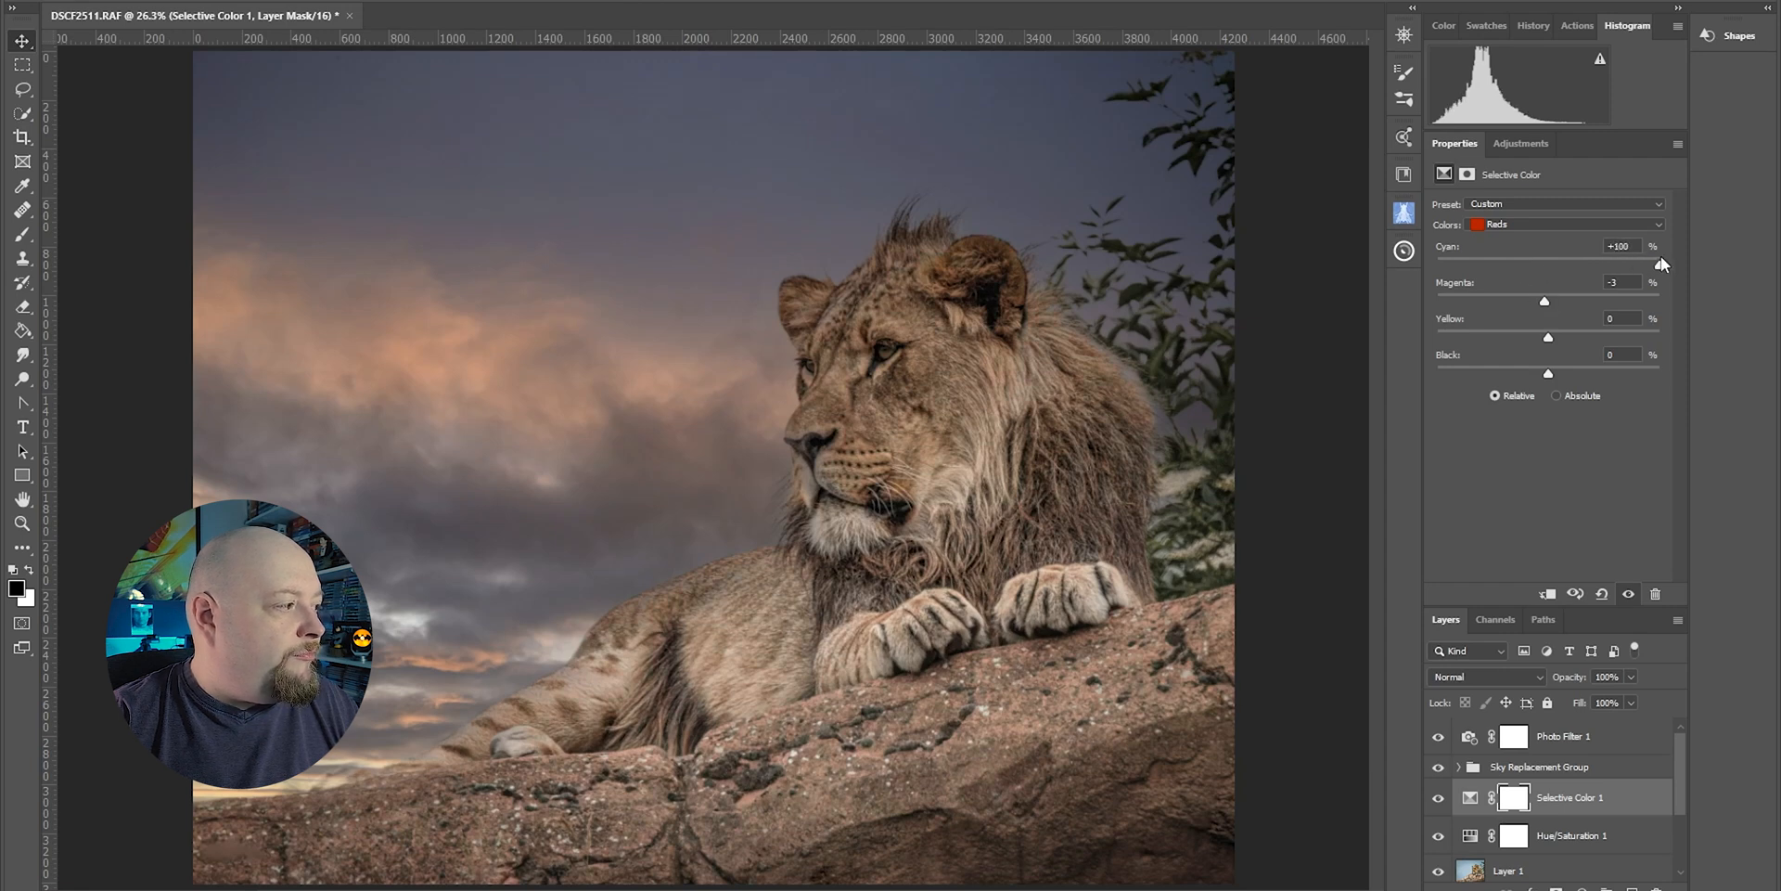
click(1544, 264)
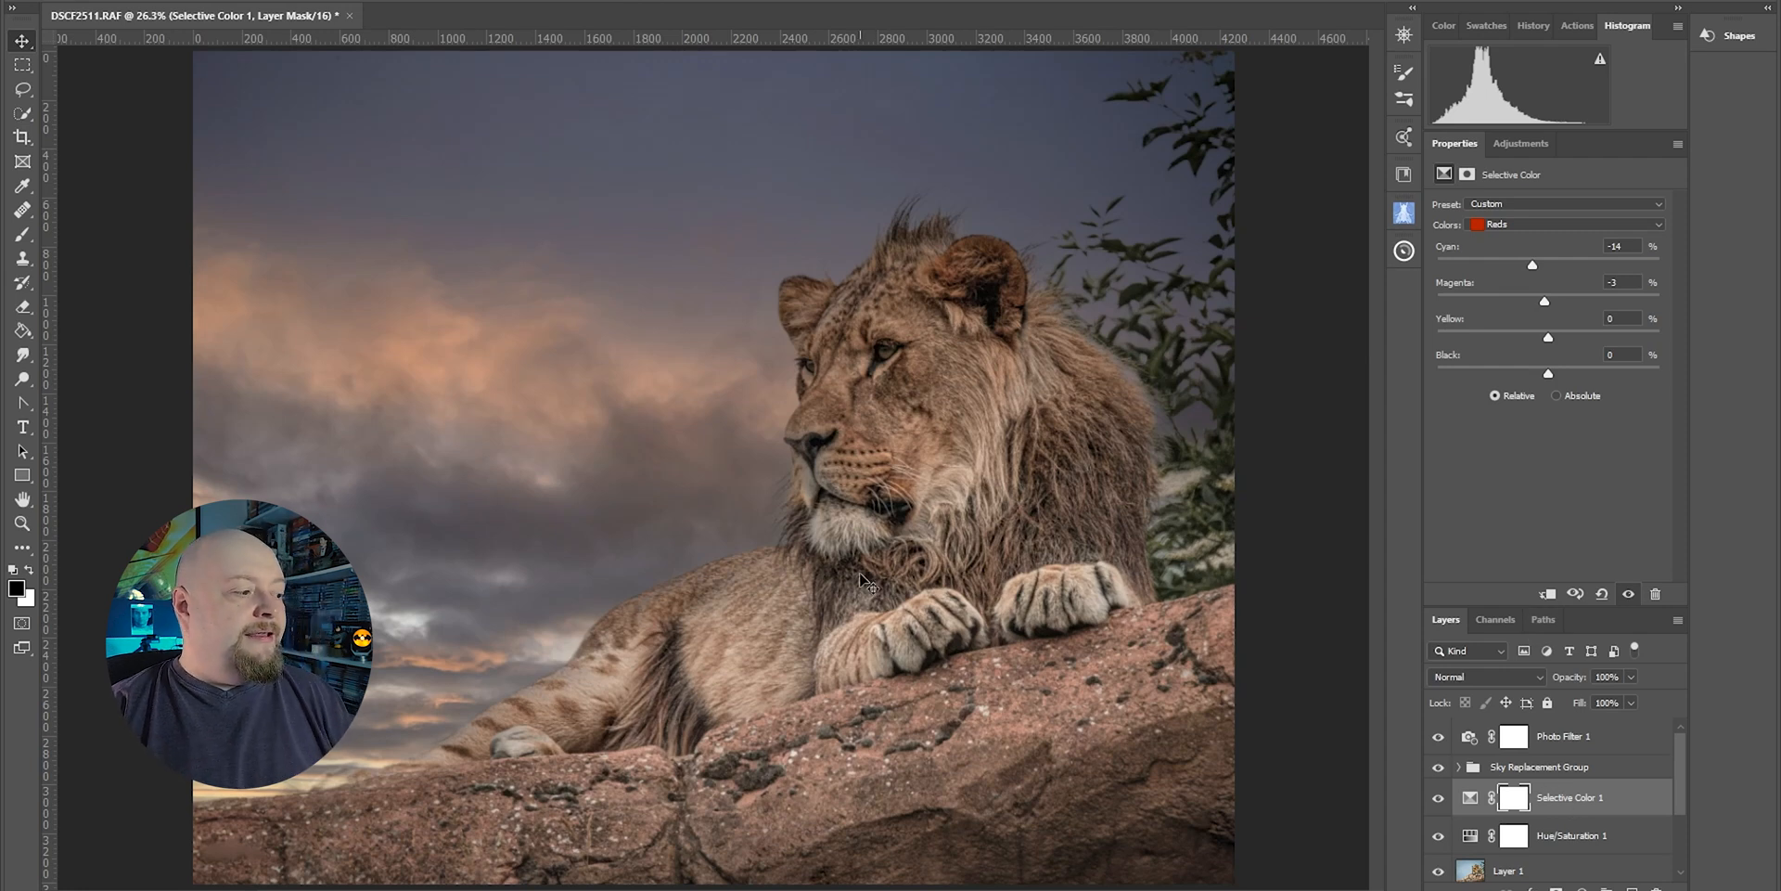
Lower the saturation of the Hue/Saturation 1 layer to -33
click(1596, 835)
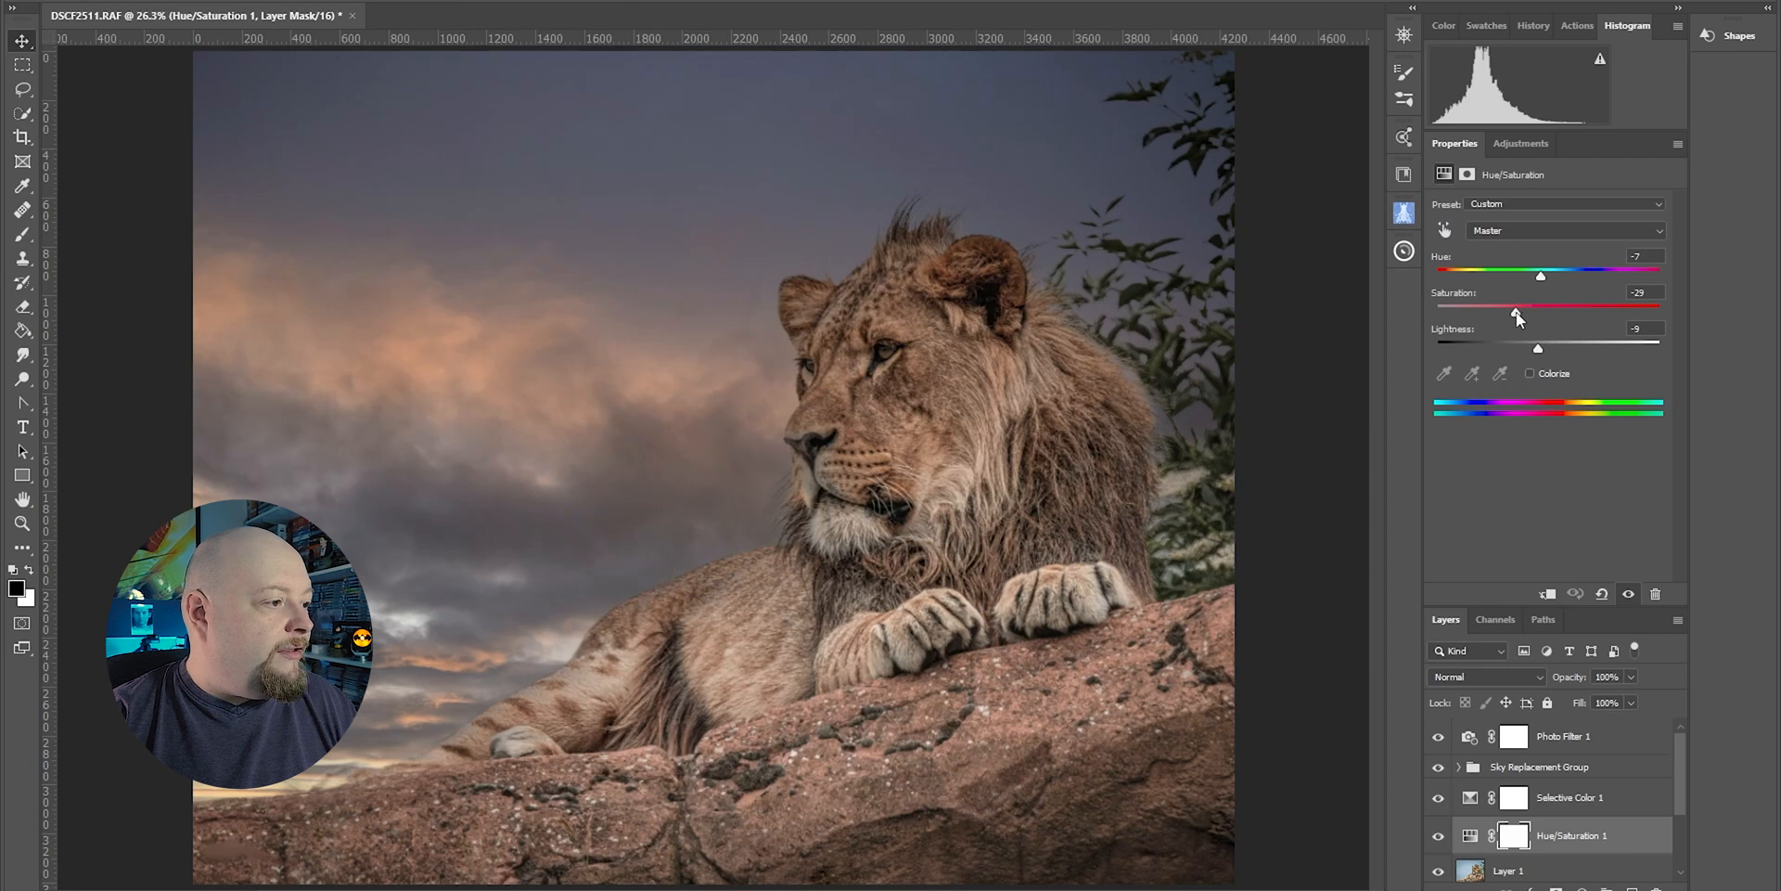
drag(1516, 312, 1507, 320)
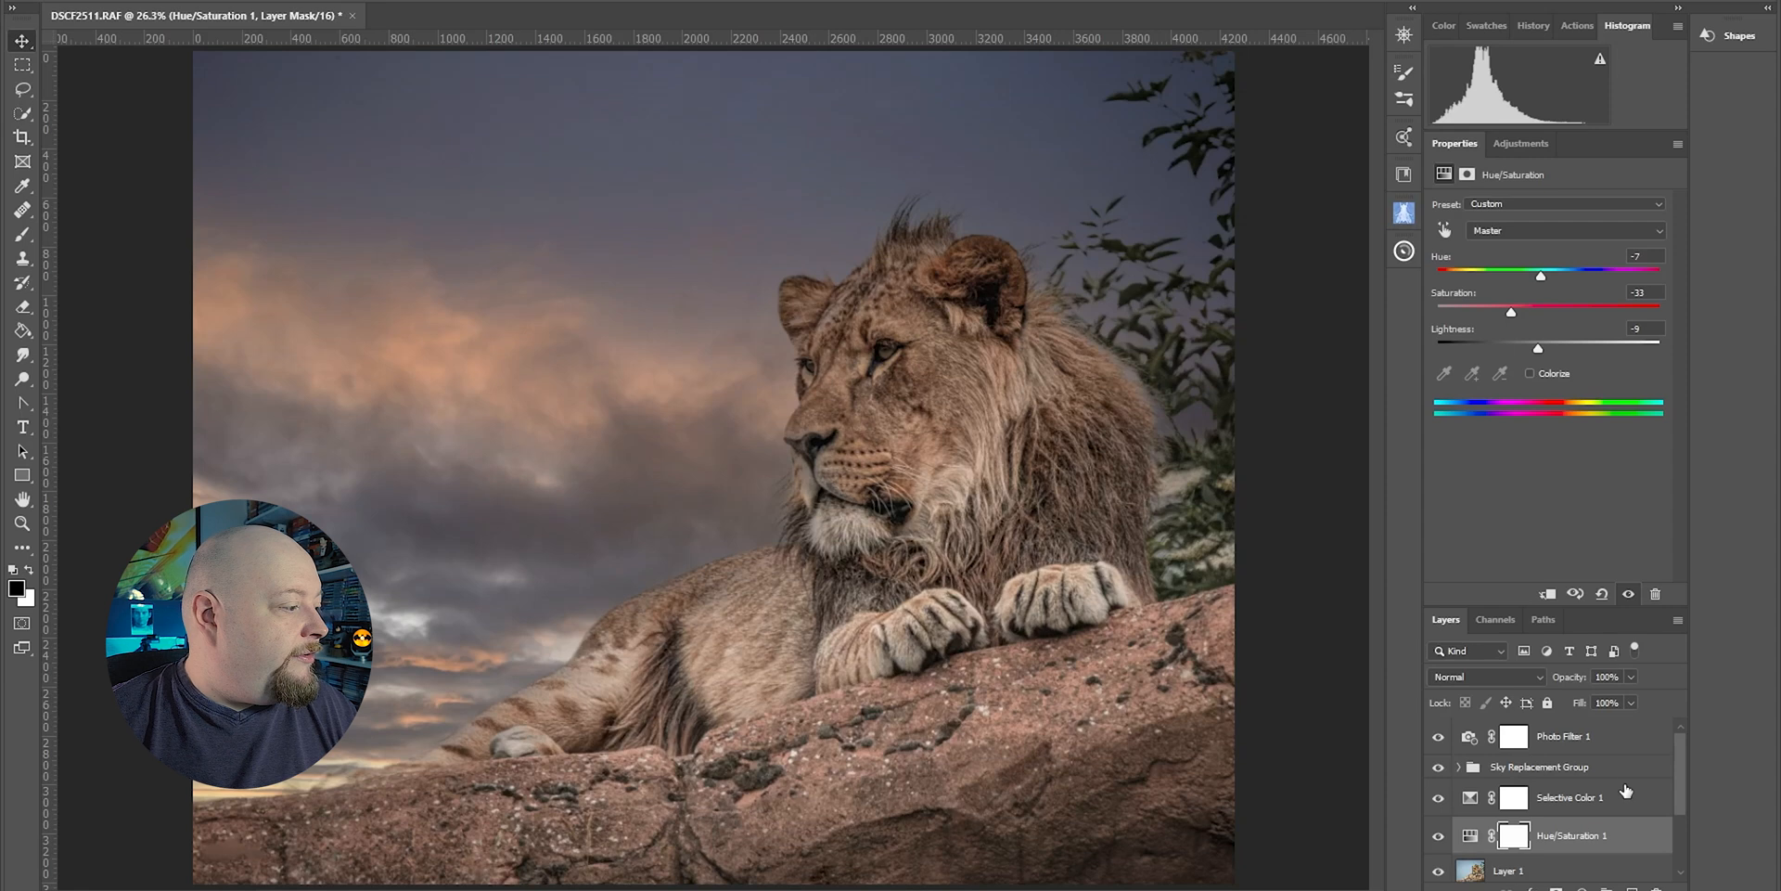
click(1623, 776)
click(1606, 742)
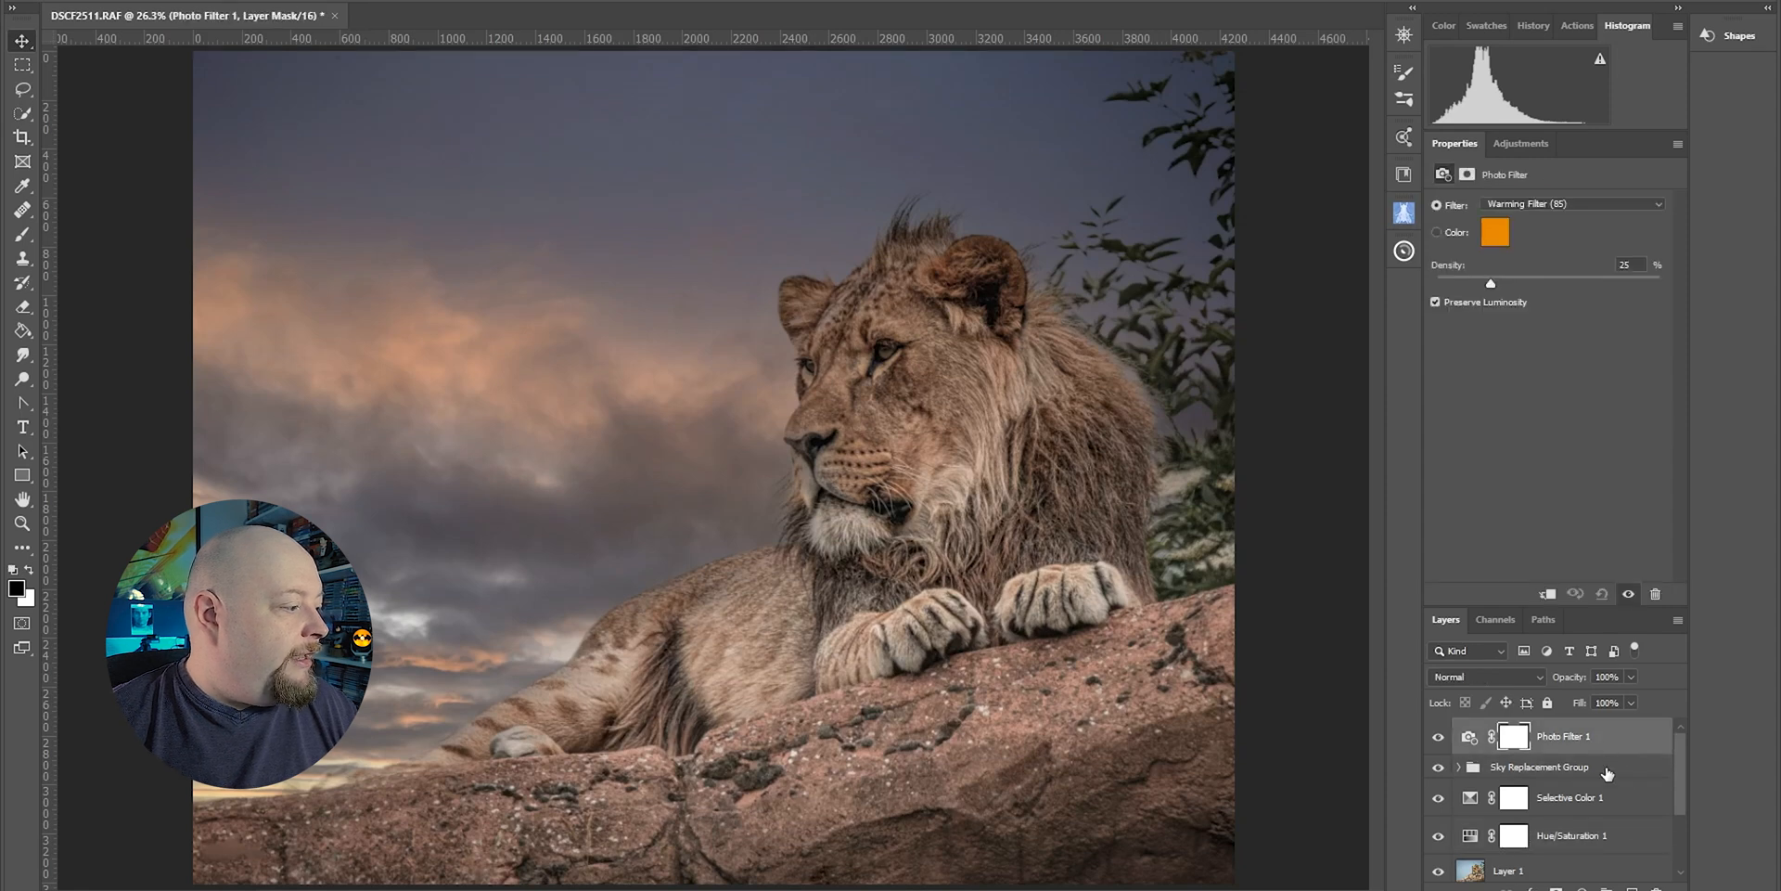
Add a Curves adjustment above the Sky Replacement Group, anchor the curve near input 61, and raise the black point to output 9
click(1608, 770)
click(1521, 143)
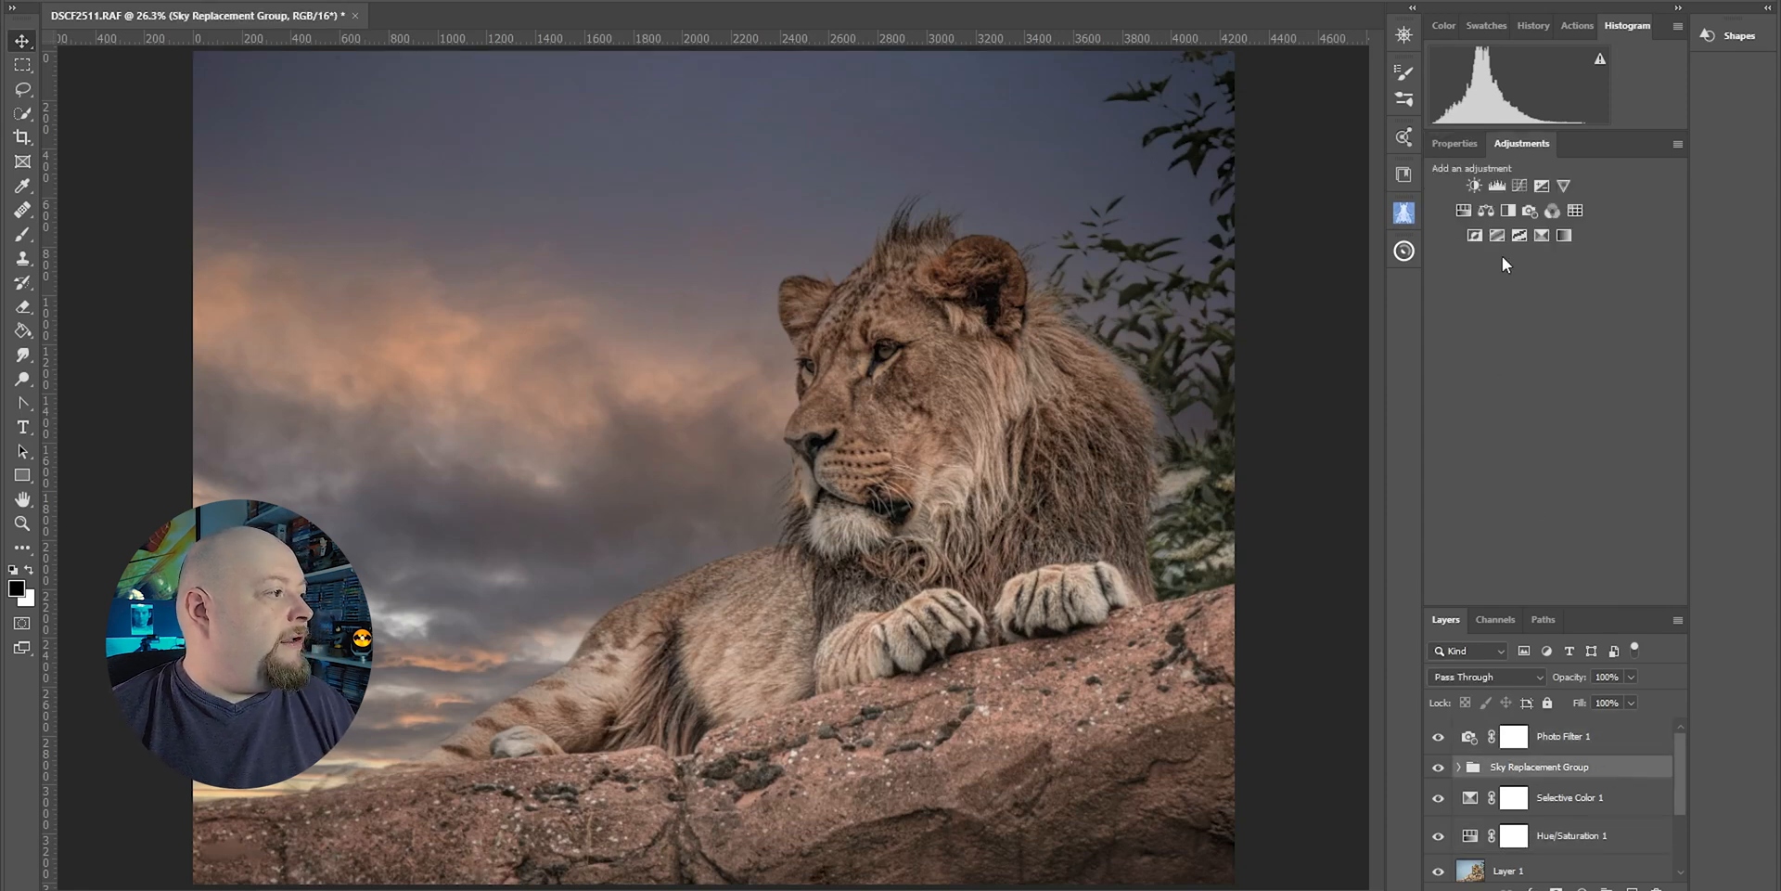
click(1518, 185)
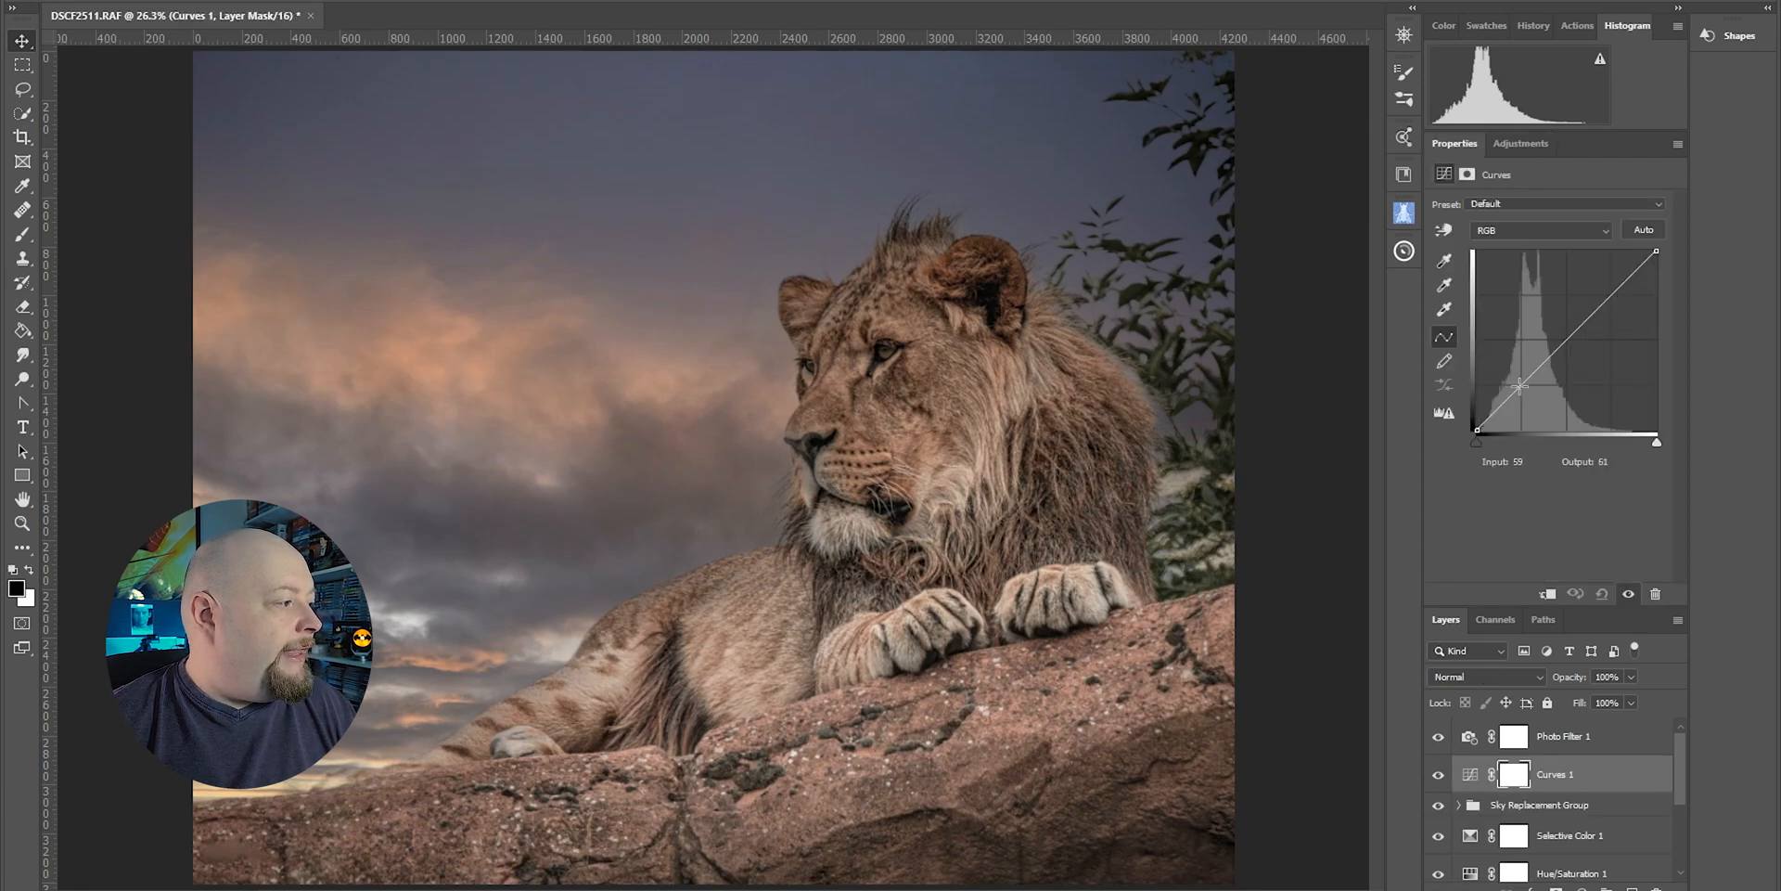
click(1520, 385)
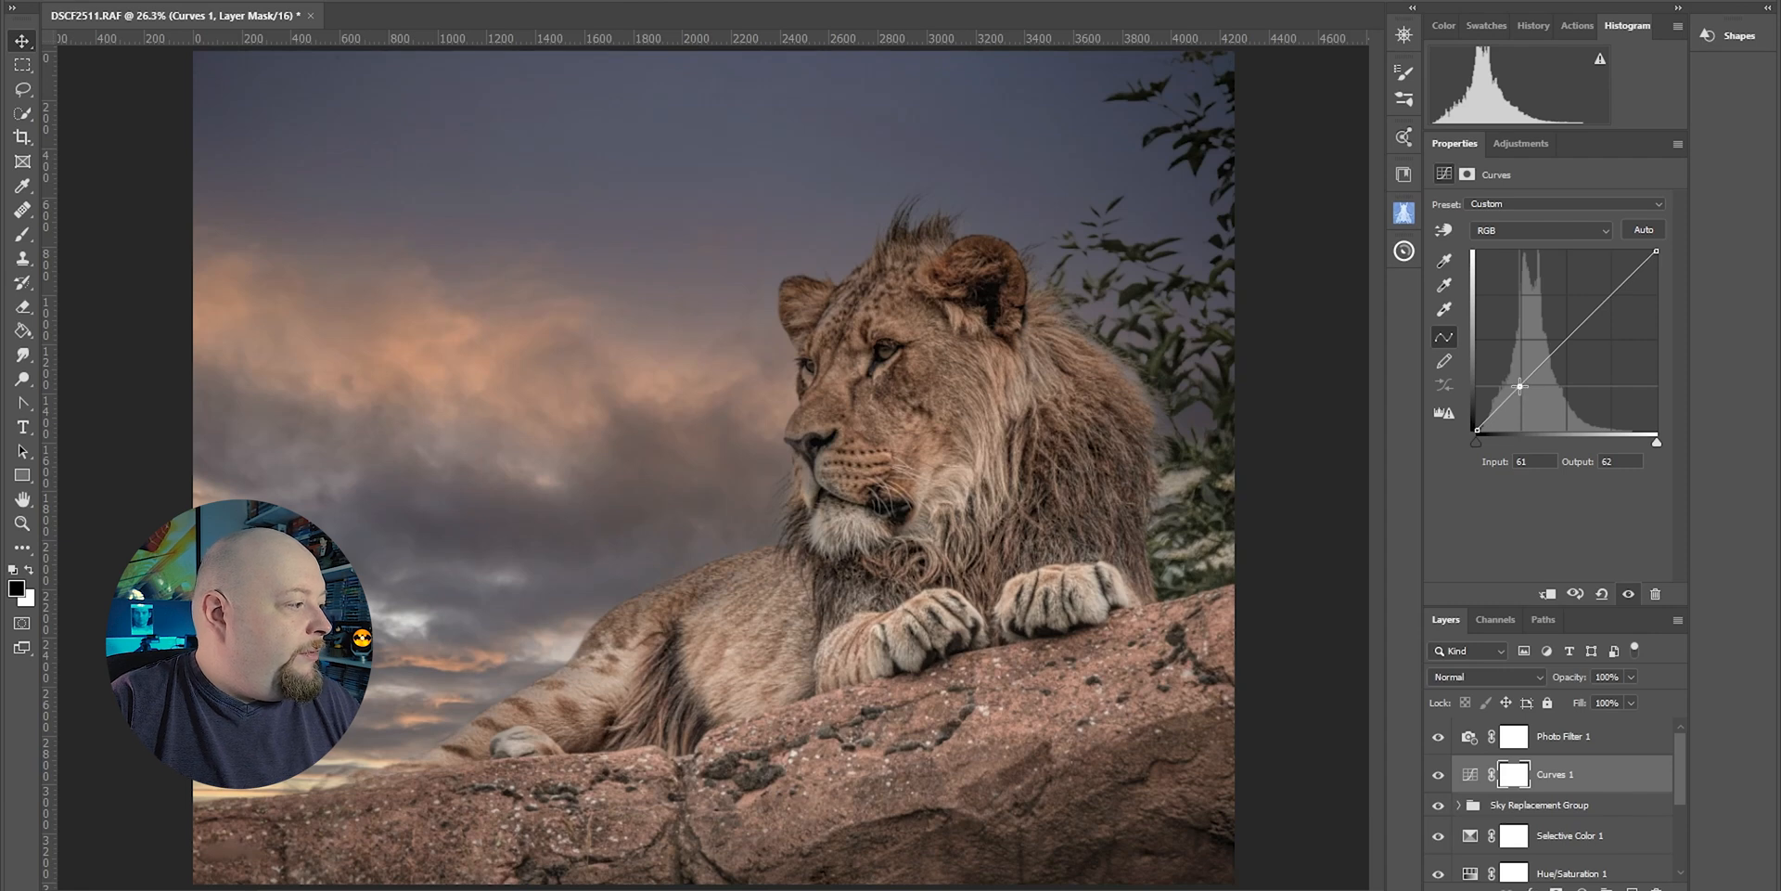
key(Right)
click(1478, 430)
key(Up)
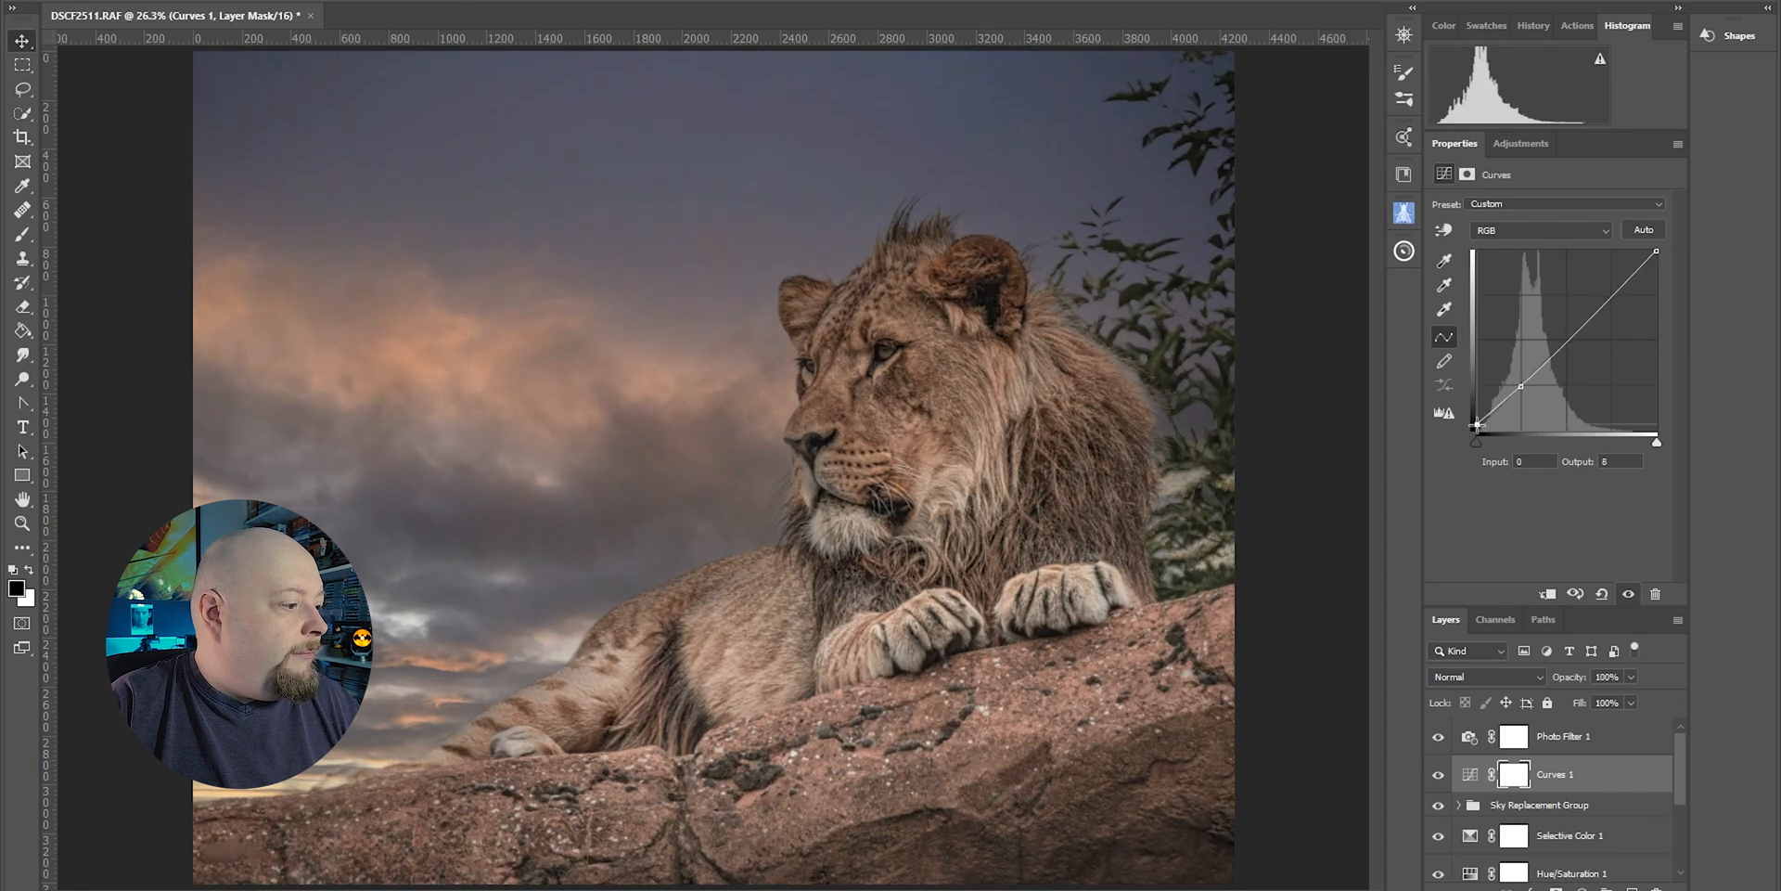
drag(1476, 430, 1477, 424)
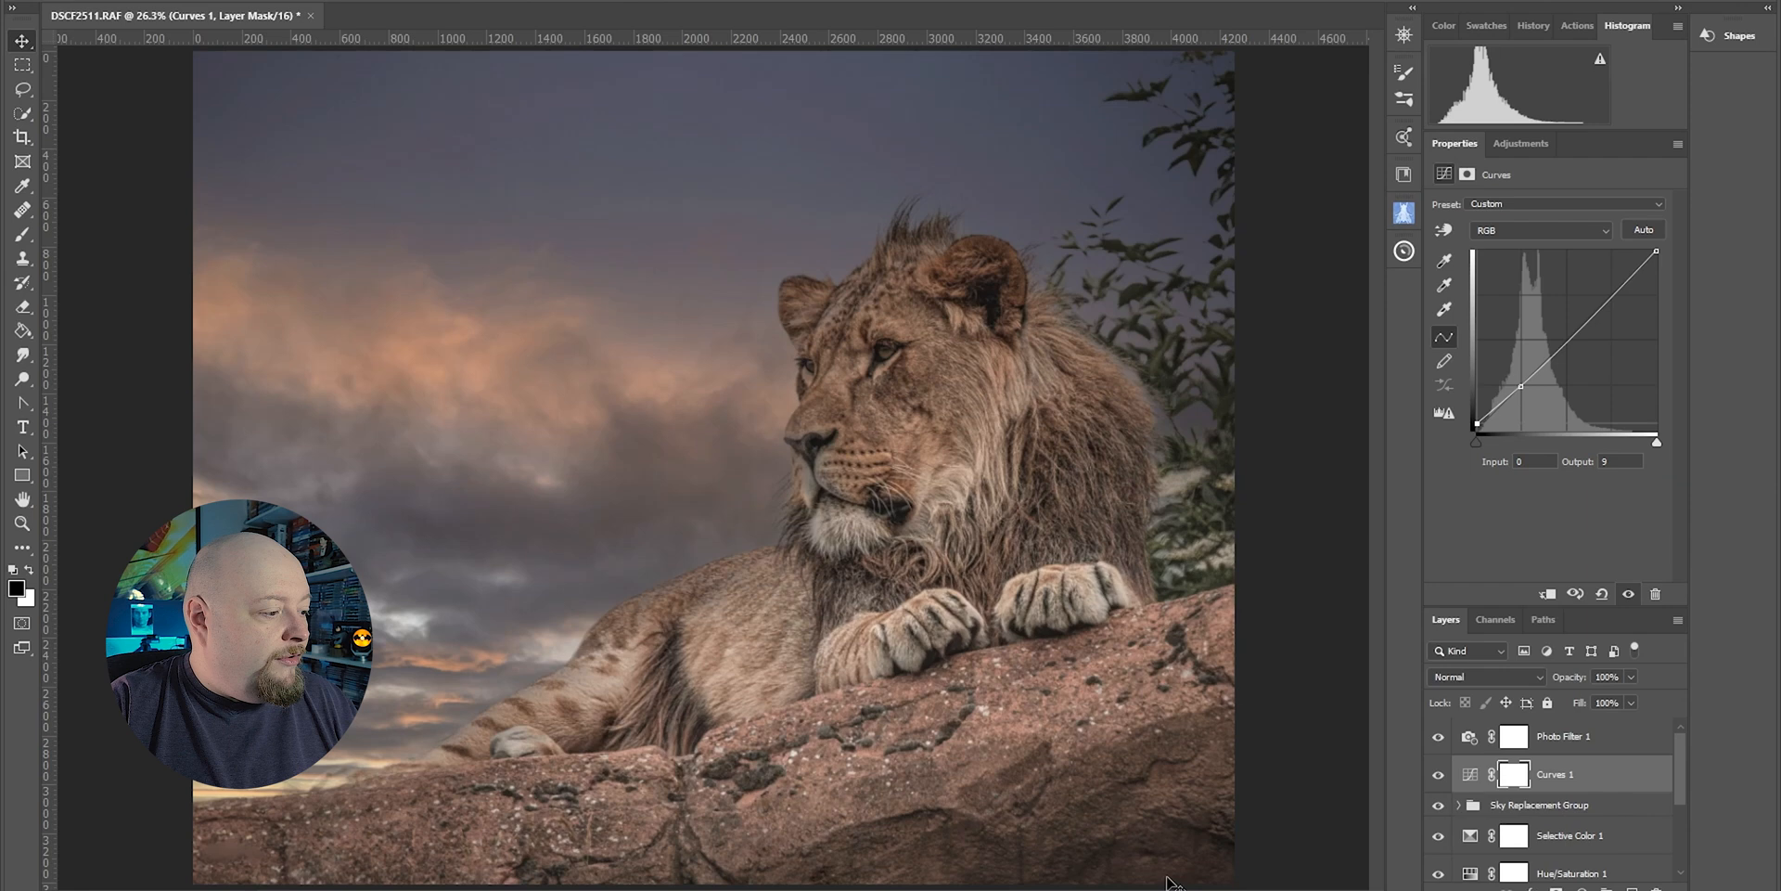
Fine-tune the black point of the Curves 1 adjustment, trying an output of 0
drag(1476, 425, 1474, 438)
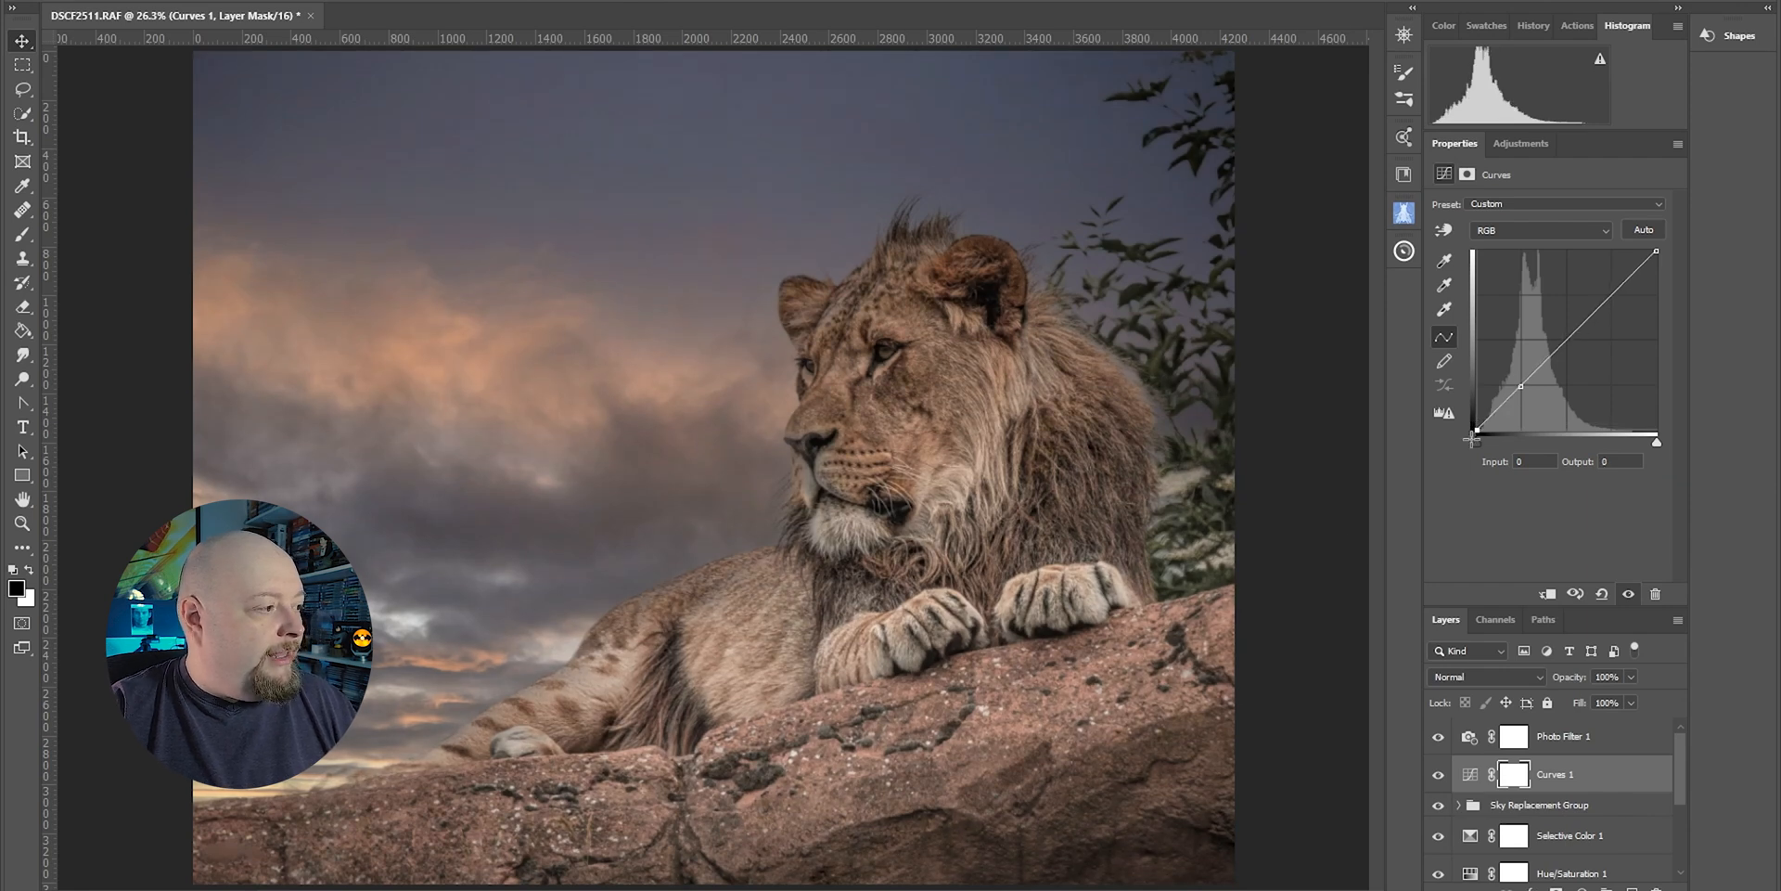
drag(1471, 437, 1439, 423)
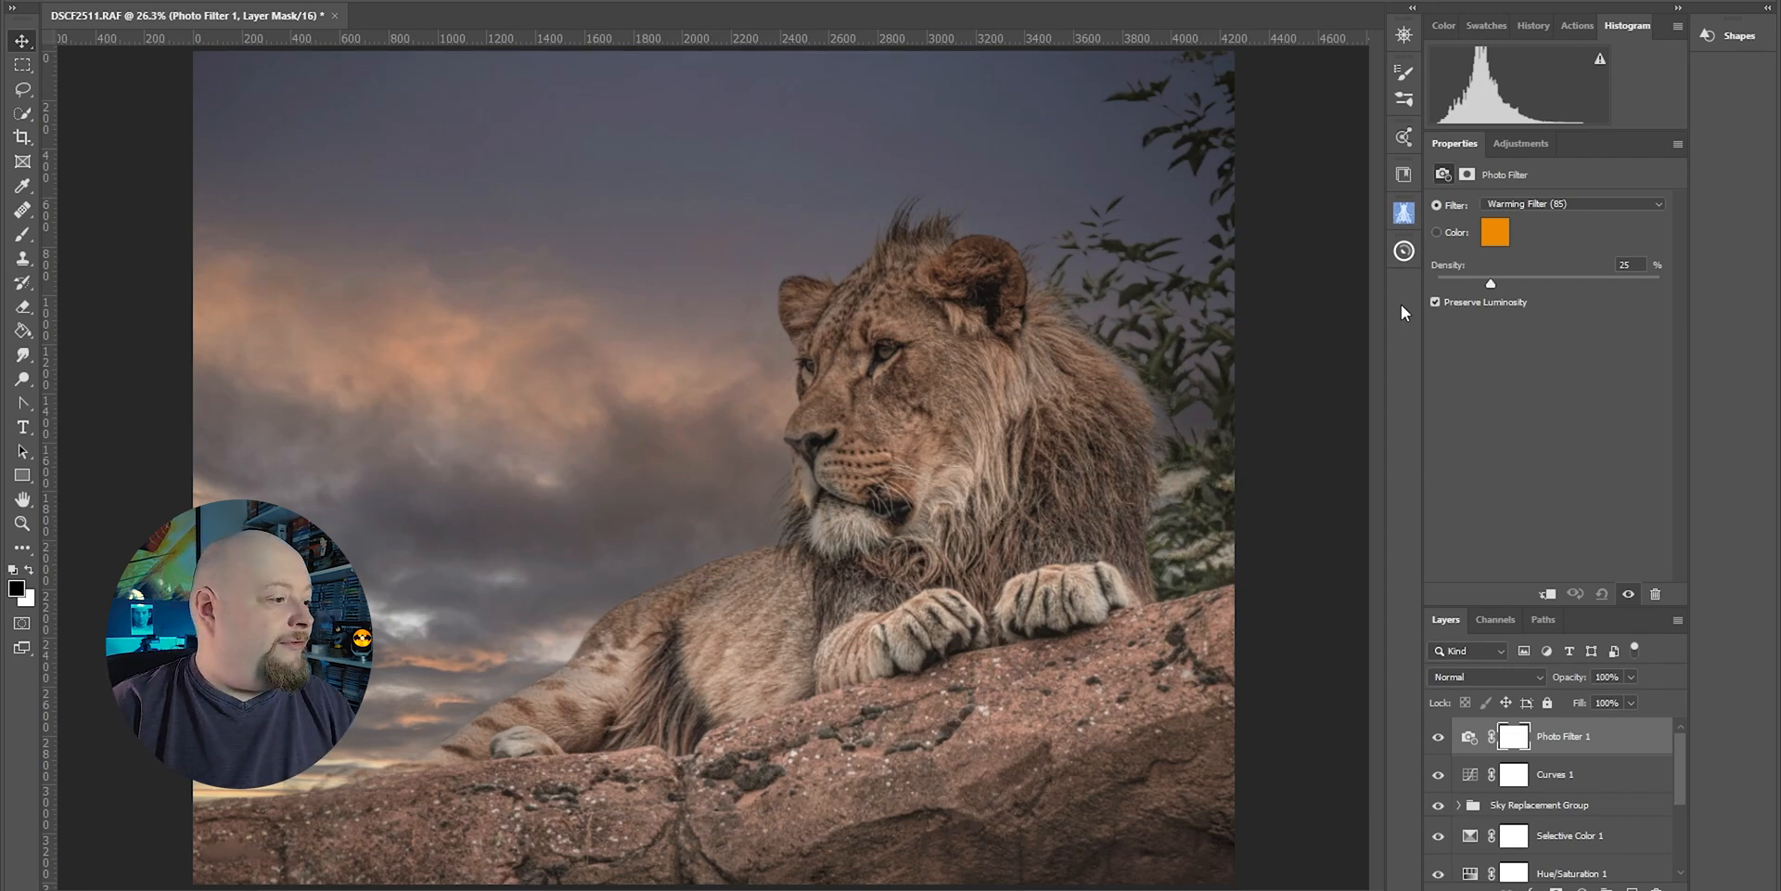
Add the Pro Panel LUX filter above Photo Filter 1 and compare the image with and without it
scroll(1605, 799, down, 3)
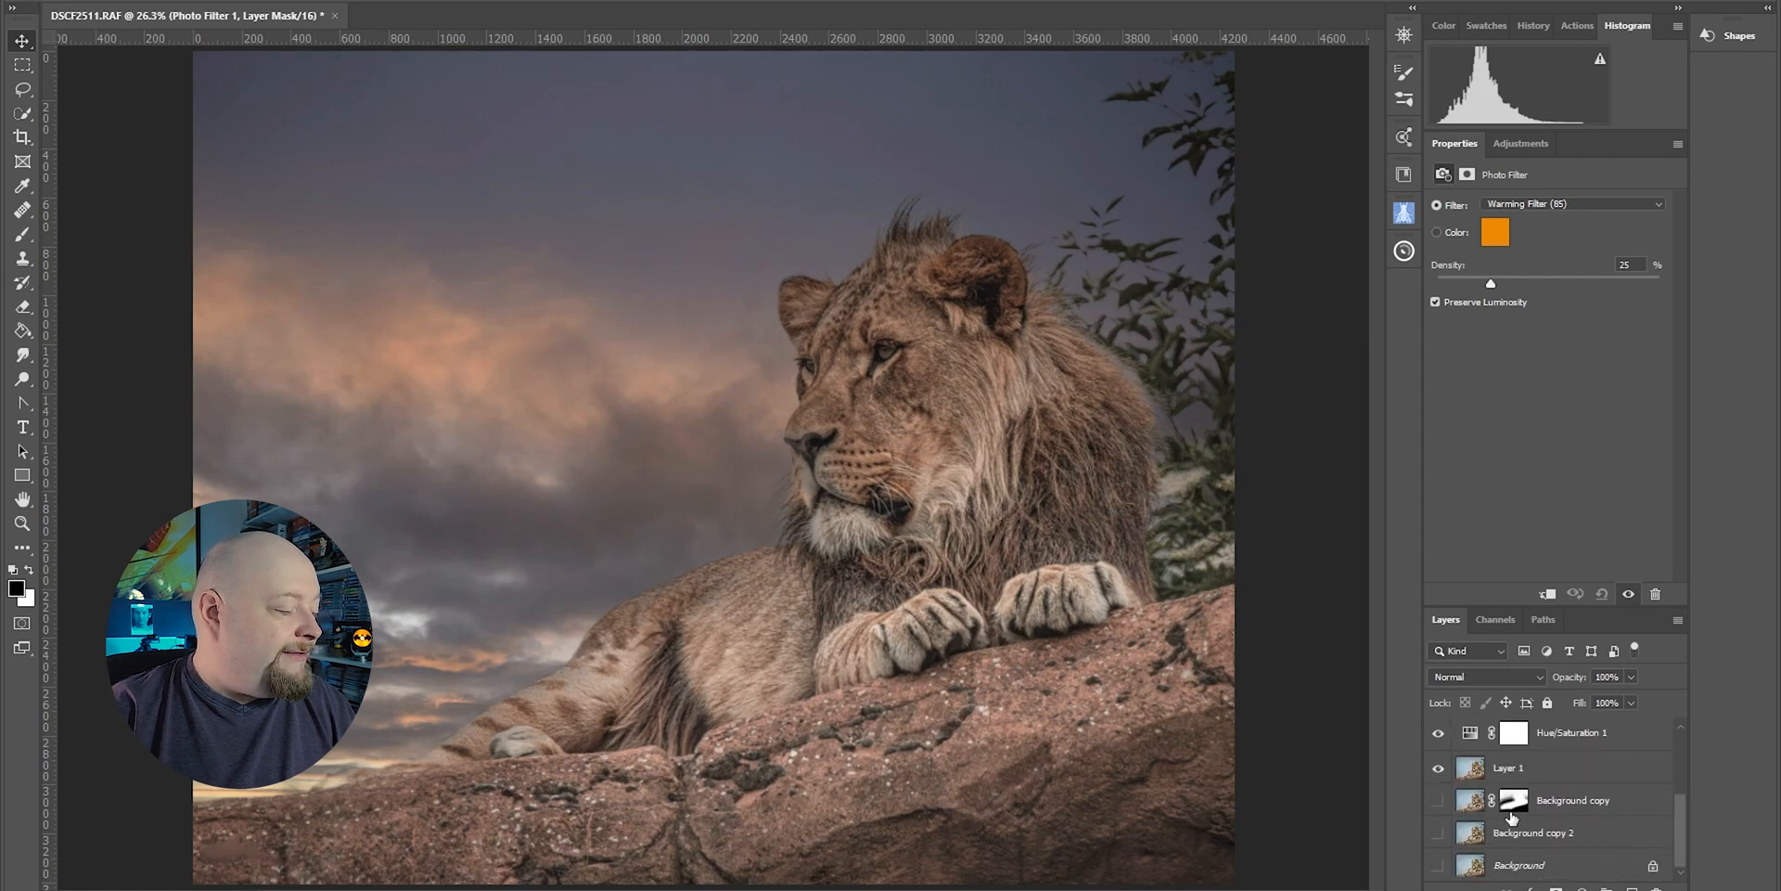
scroll(1512, 816, up, 4)
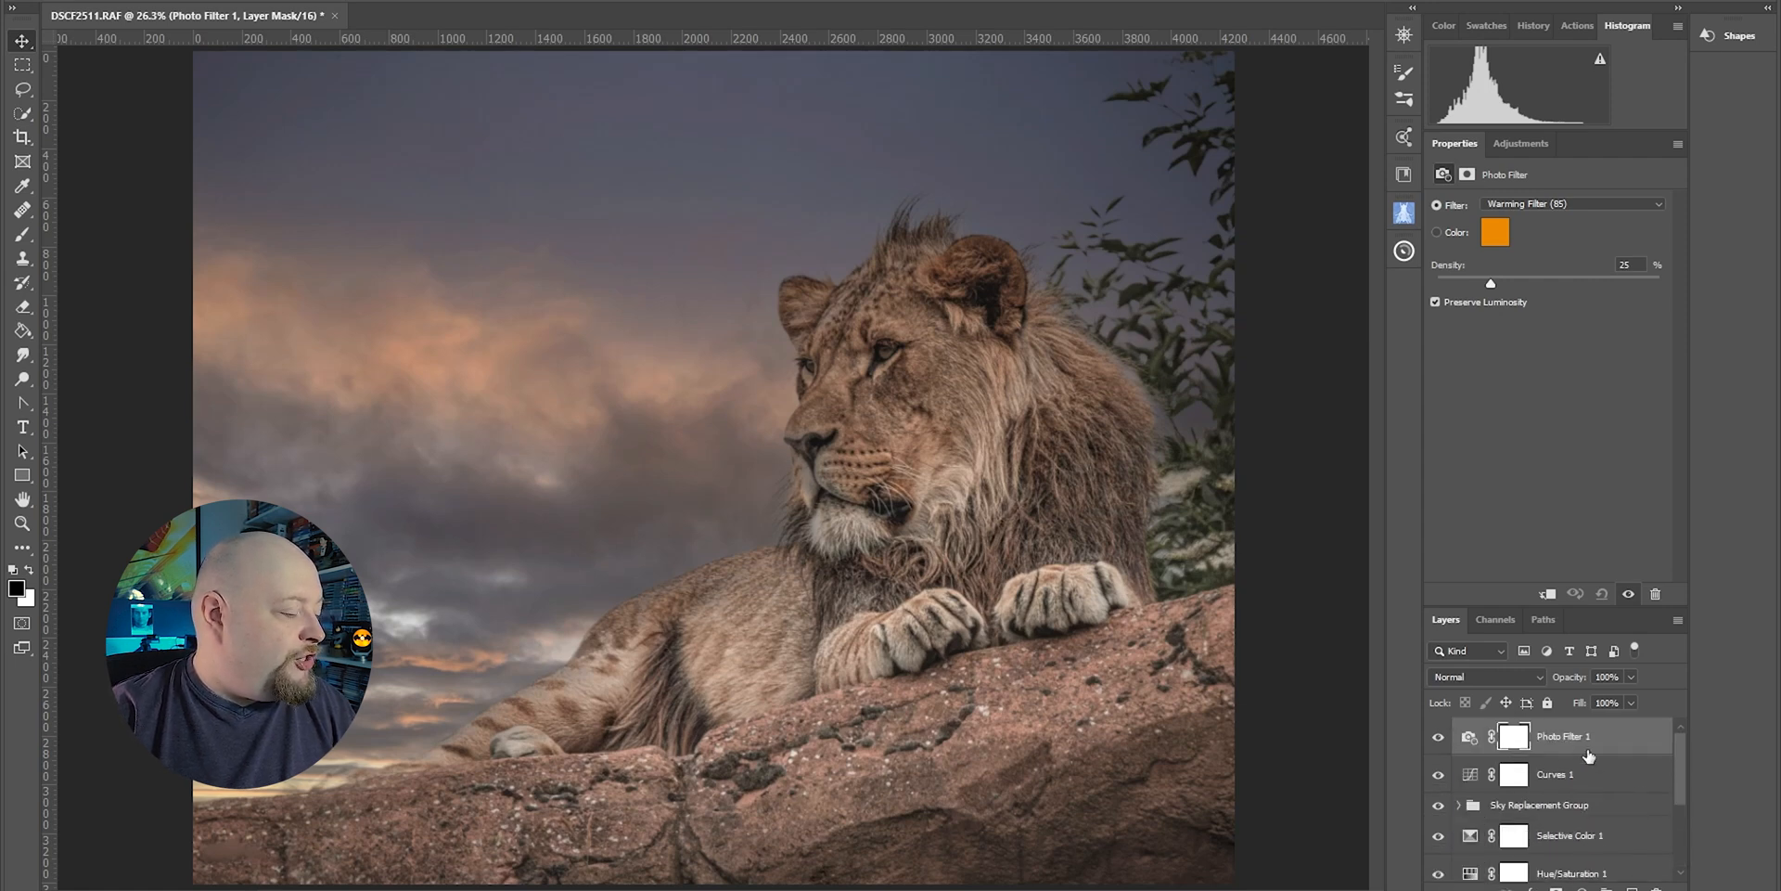
click(1404, 250)
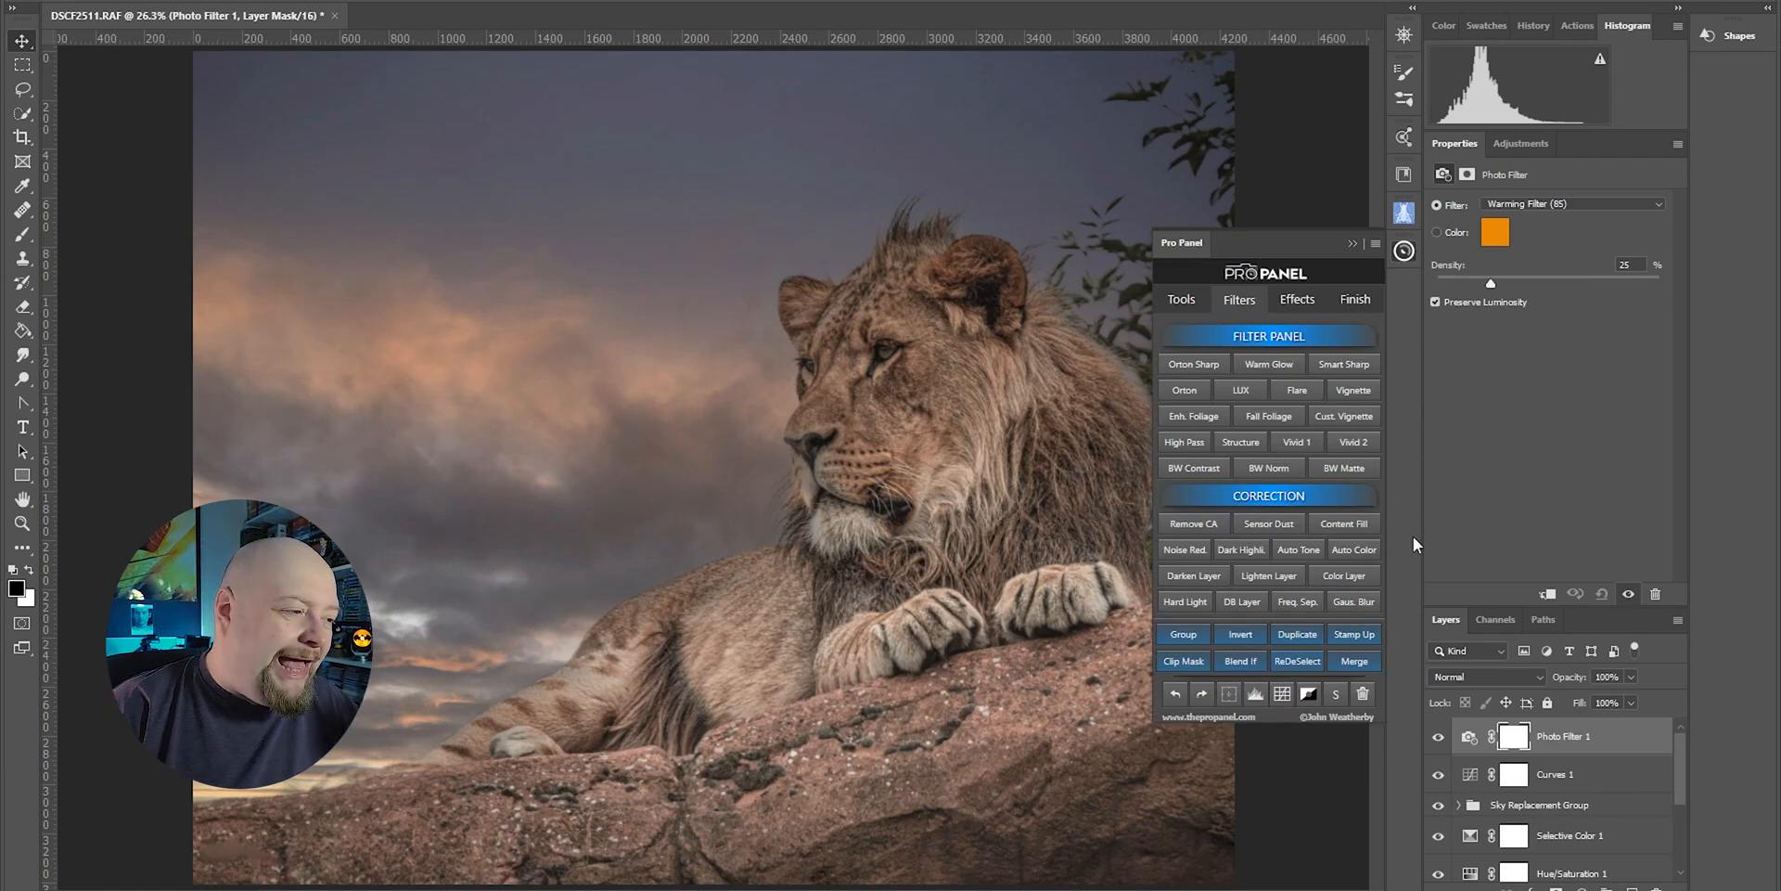
click(1240, 394)
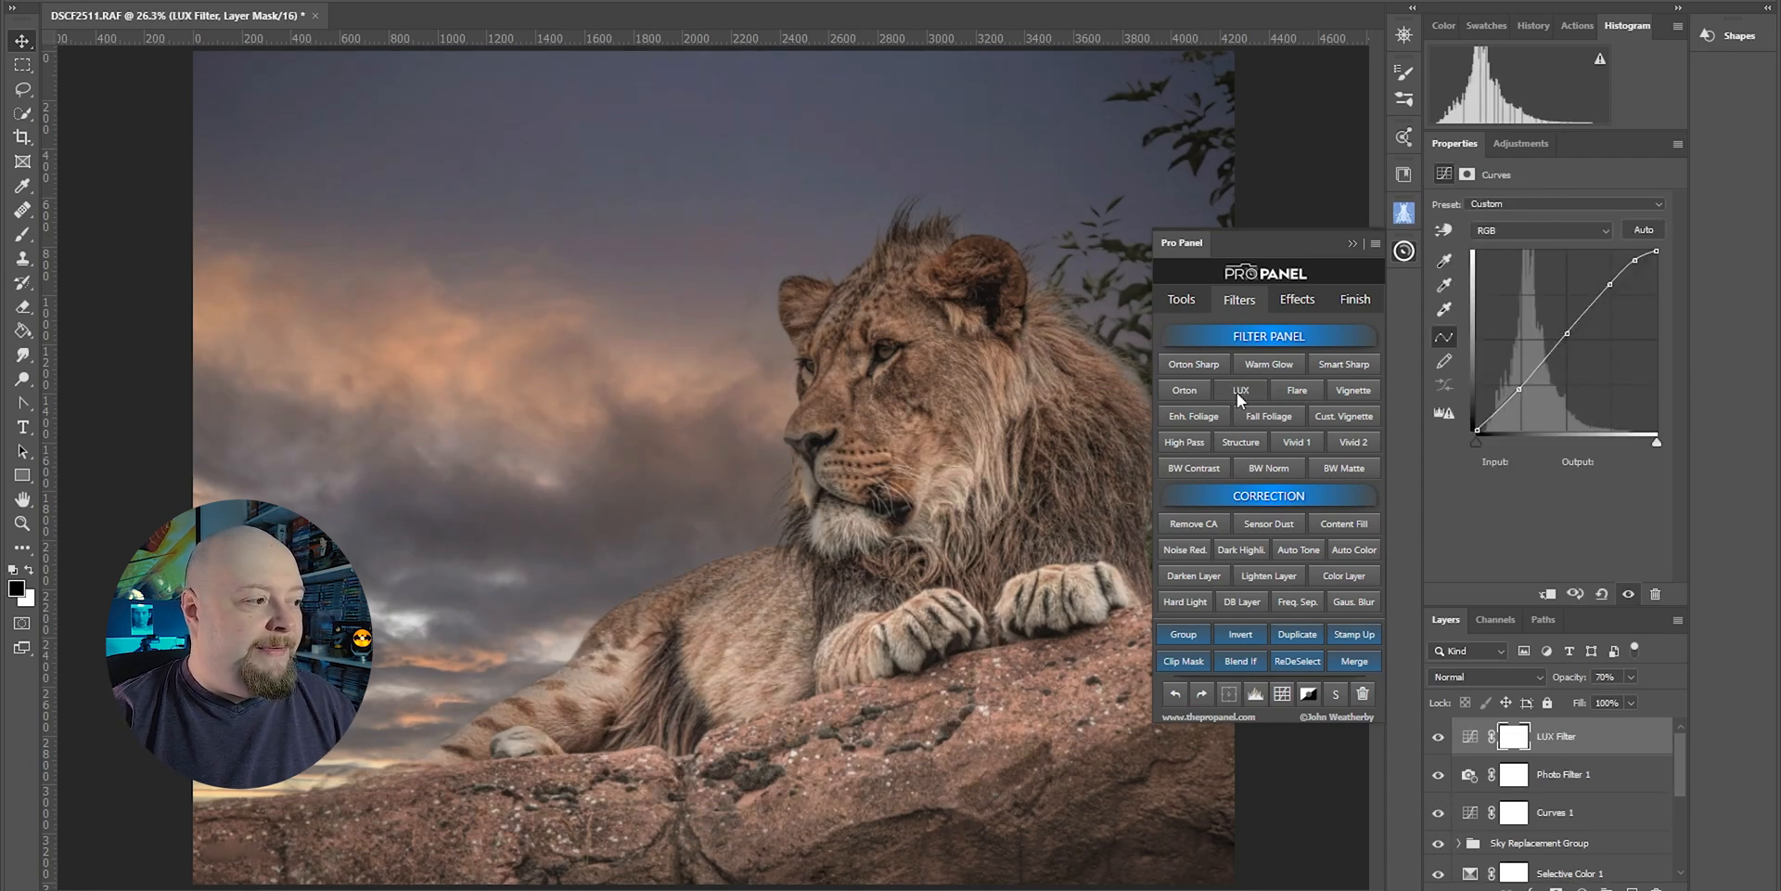
click(1439, 739)
click(1439, 740)
click(1438, 739)
click(1439, 740)
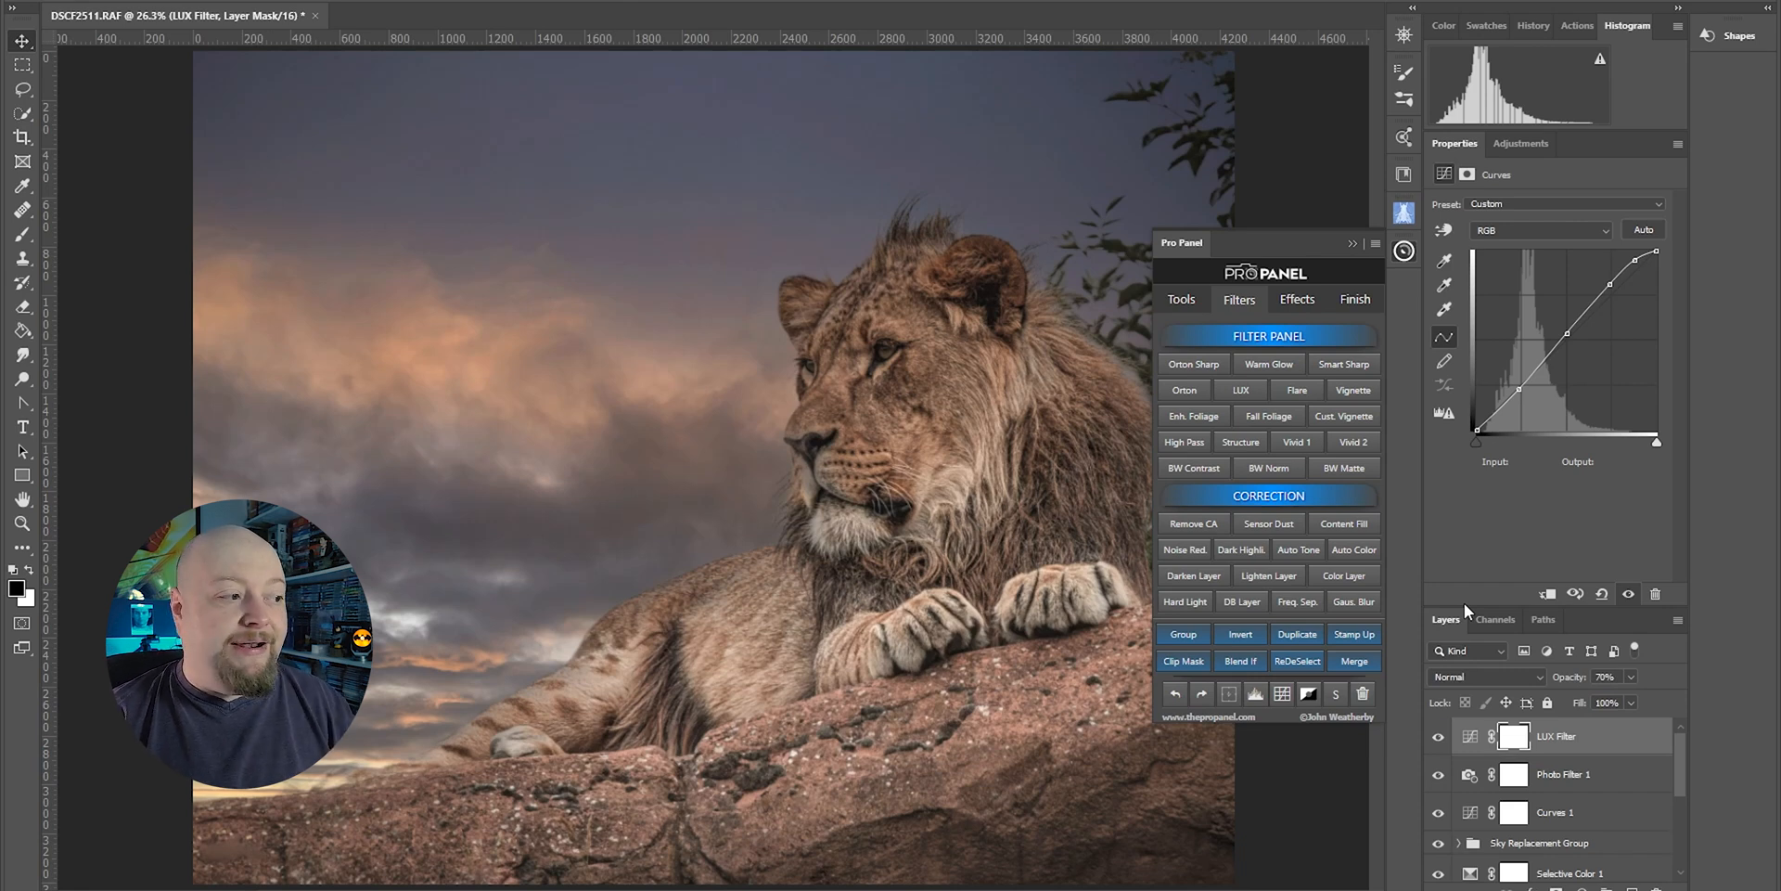
Apply the Pro Panel Orton filter with a 60-pixel Gaussian Blur and input levels 50, 1.00 and 160, comparing the image with and without it
click(1180, 400)
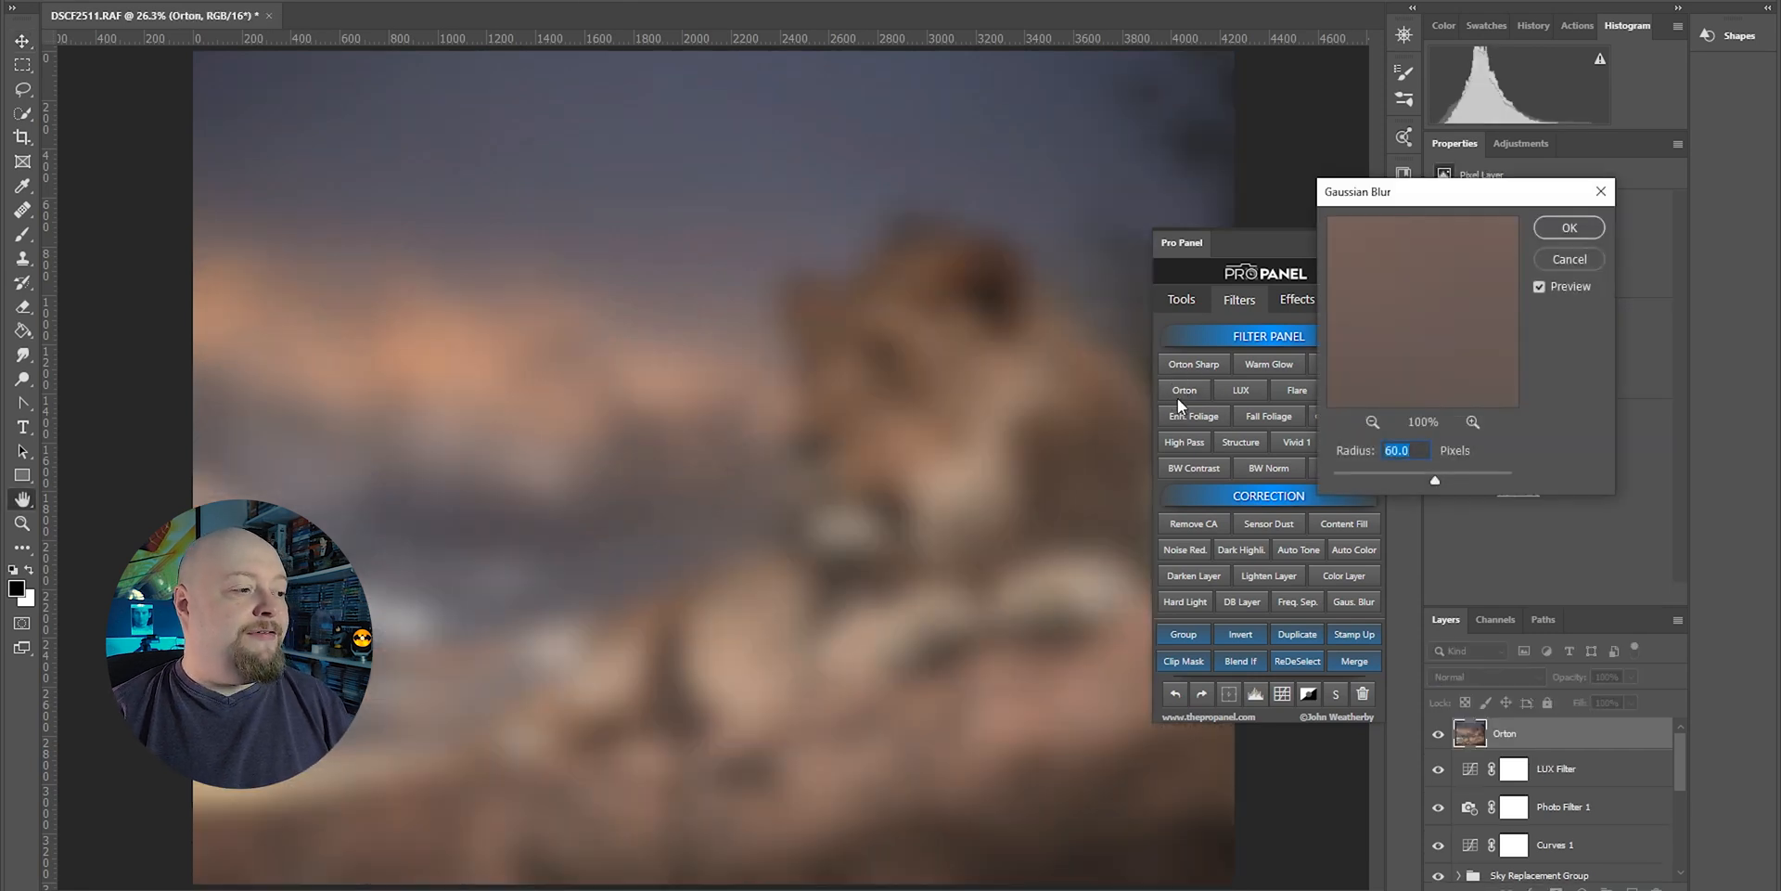
click(1566, 229)
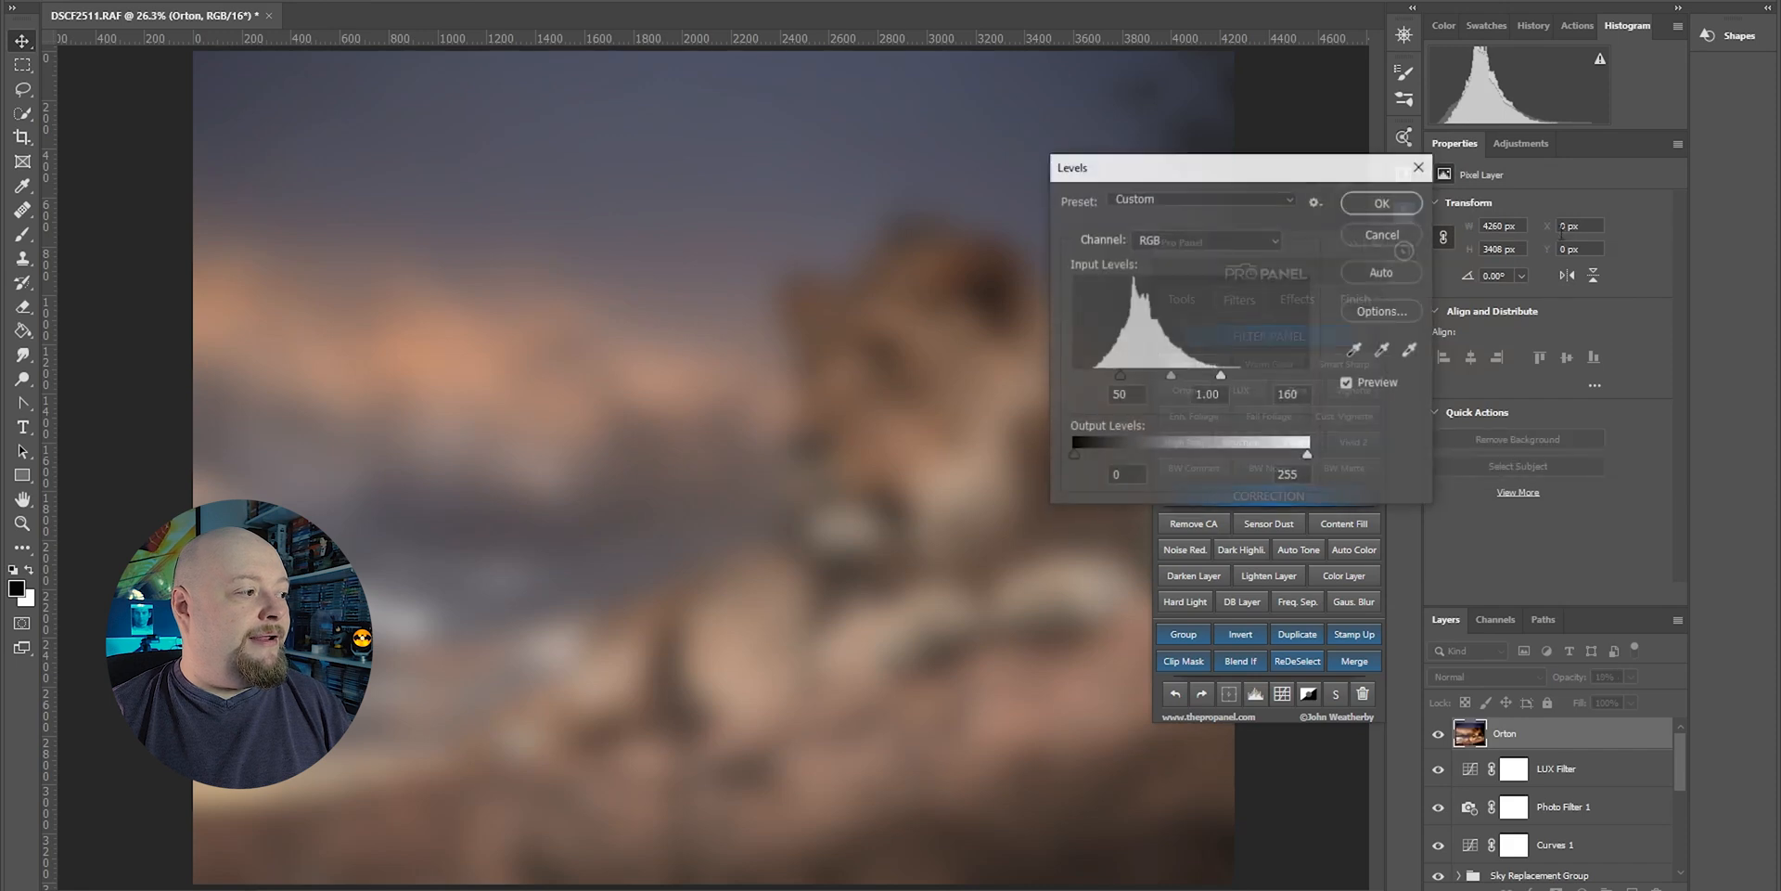
click(1382, 204)
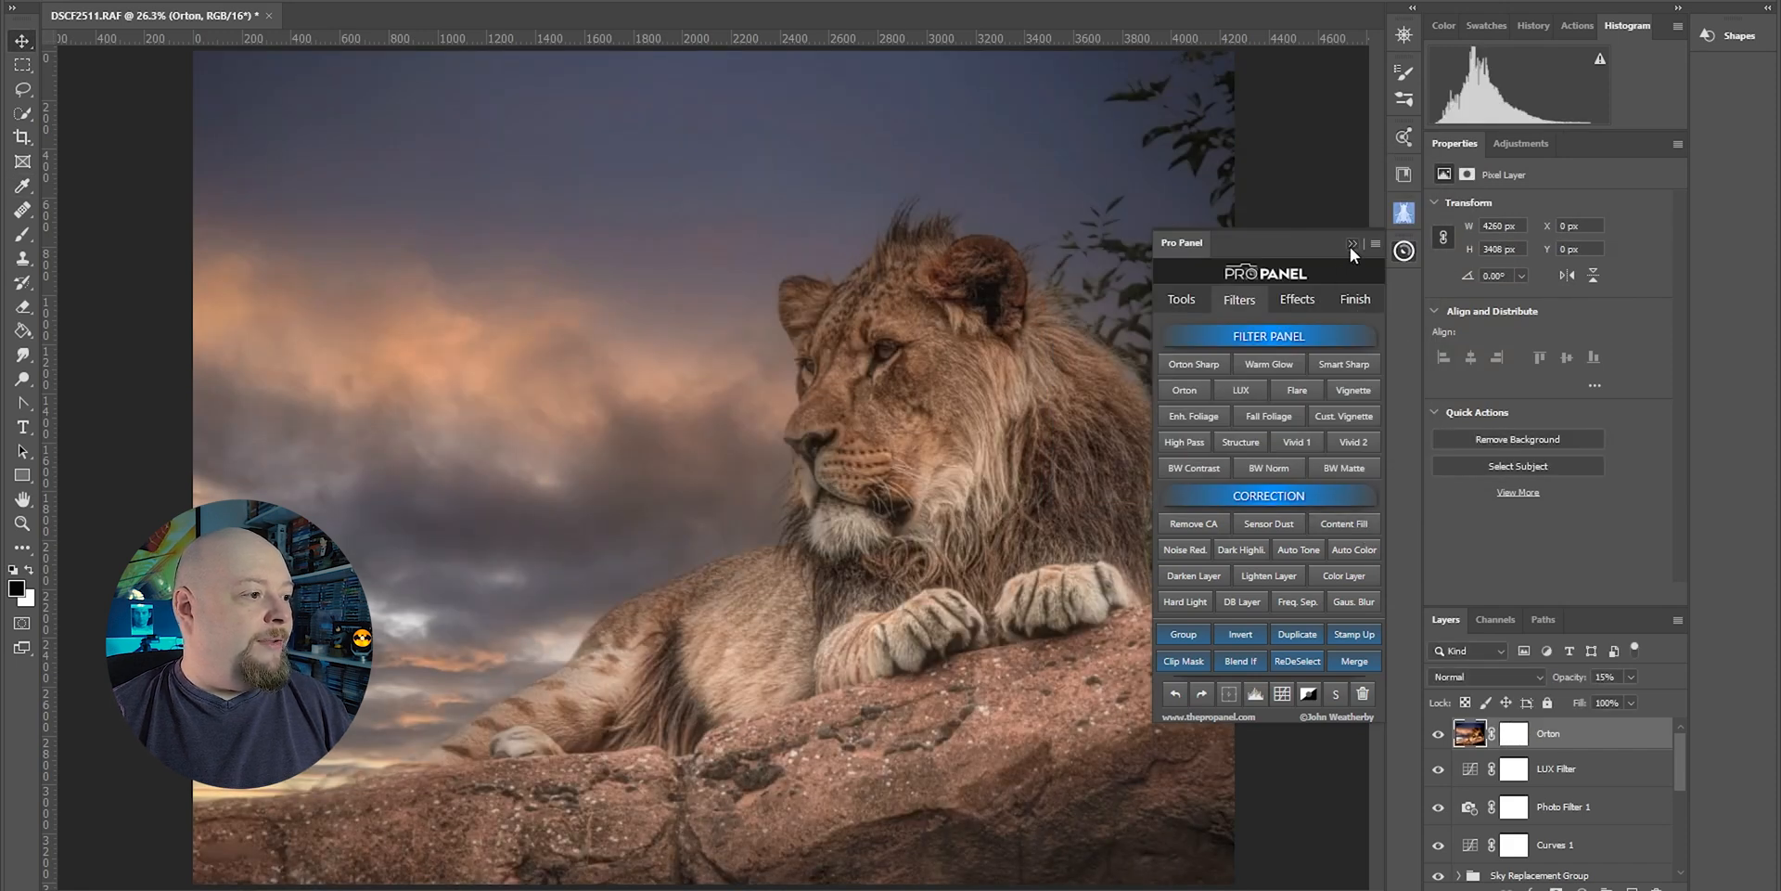
click(1351, 245)
click(1437, 738)
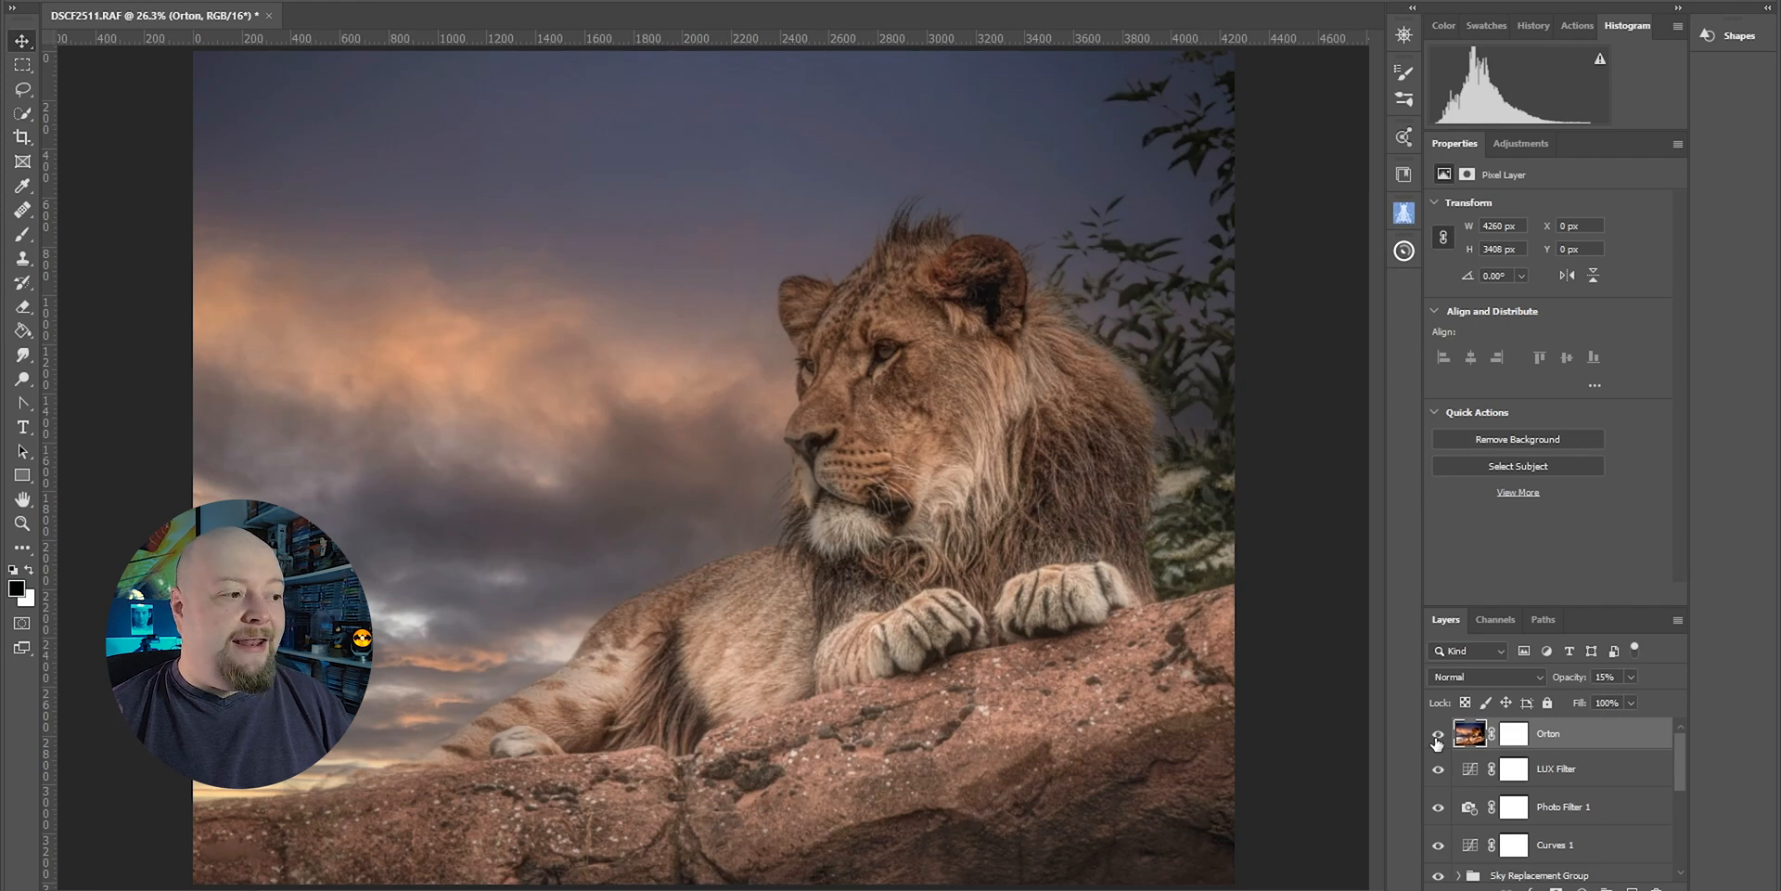
click(1437, 738)
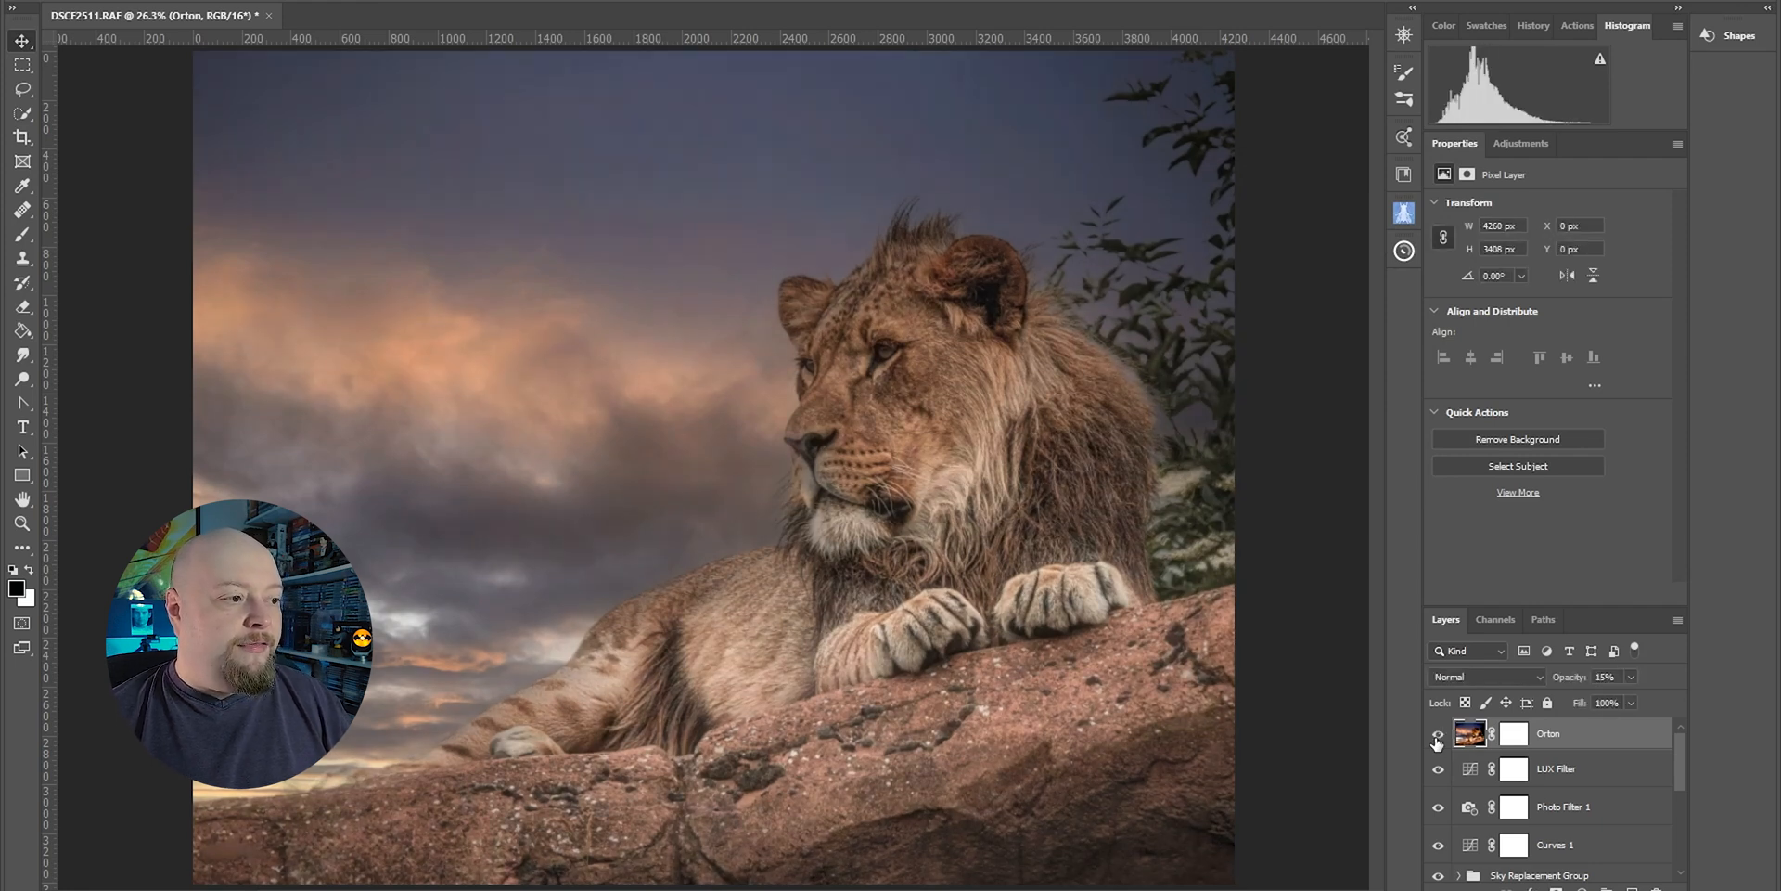
click(1437, 738)
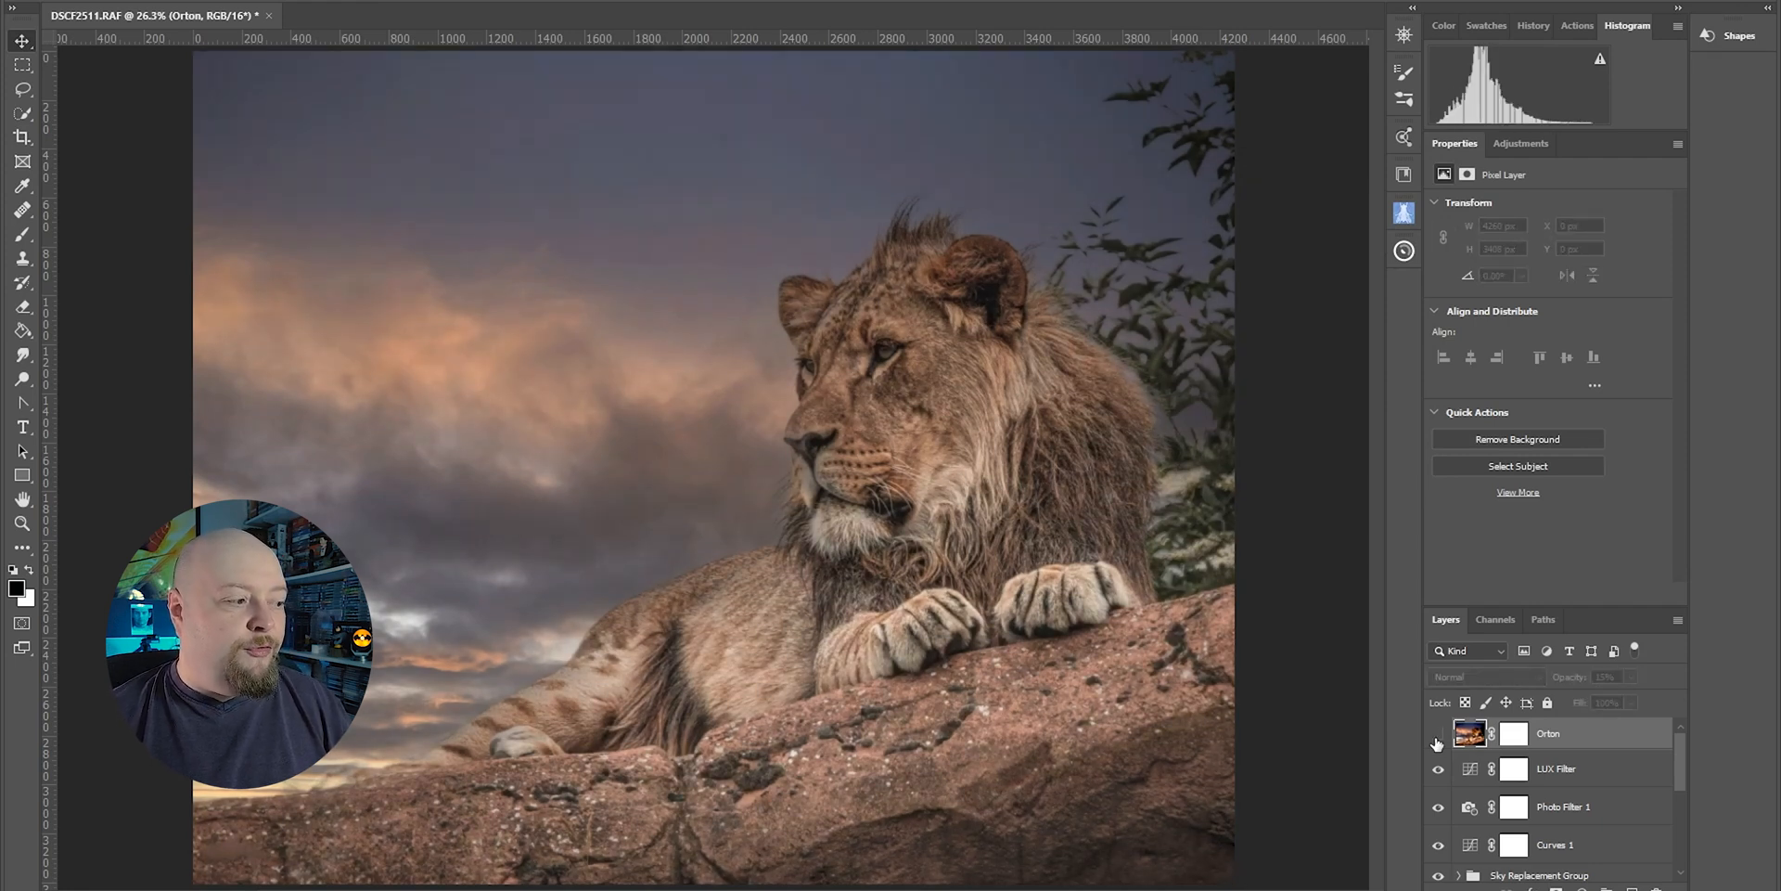
click(1437, 739)
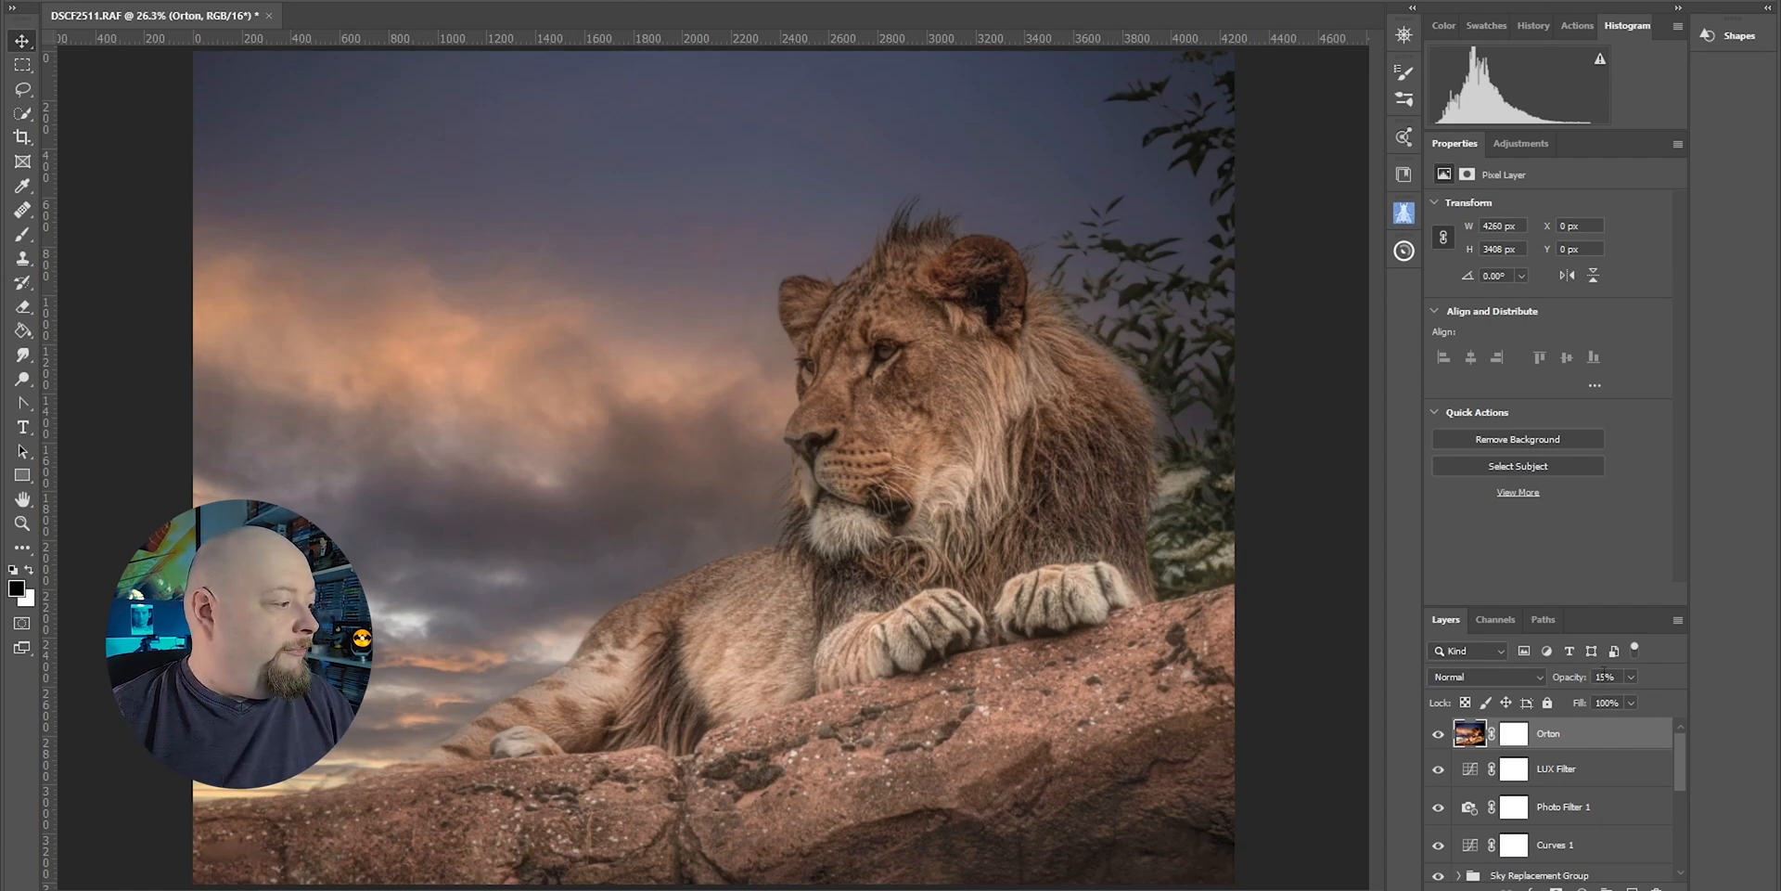
Set the Orton layer's opacity to 8% and look over the layer stack down to the Background
click(1605, 676)
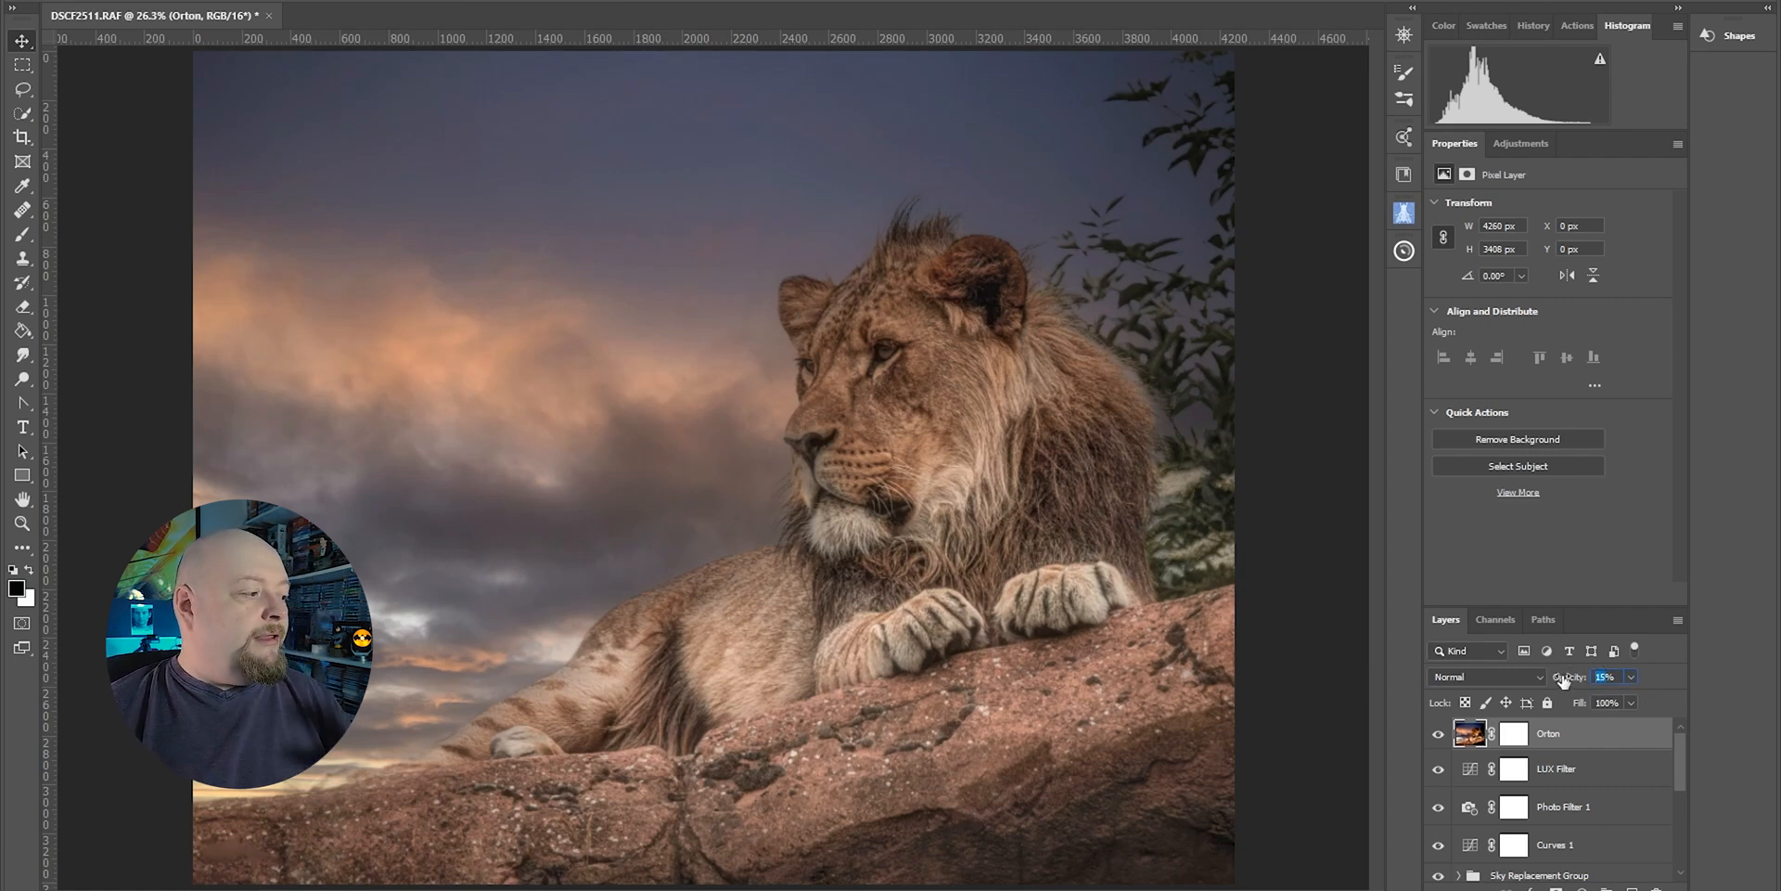
text(8)
key(Return)
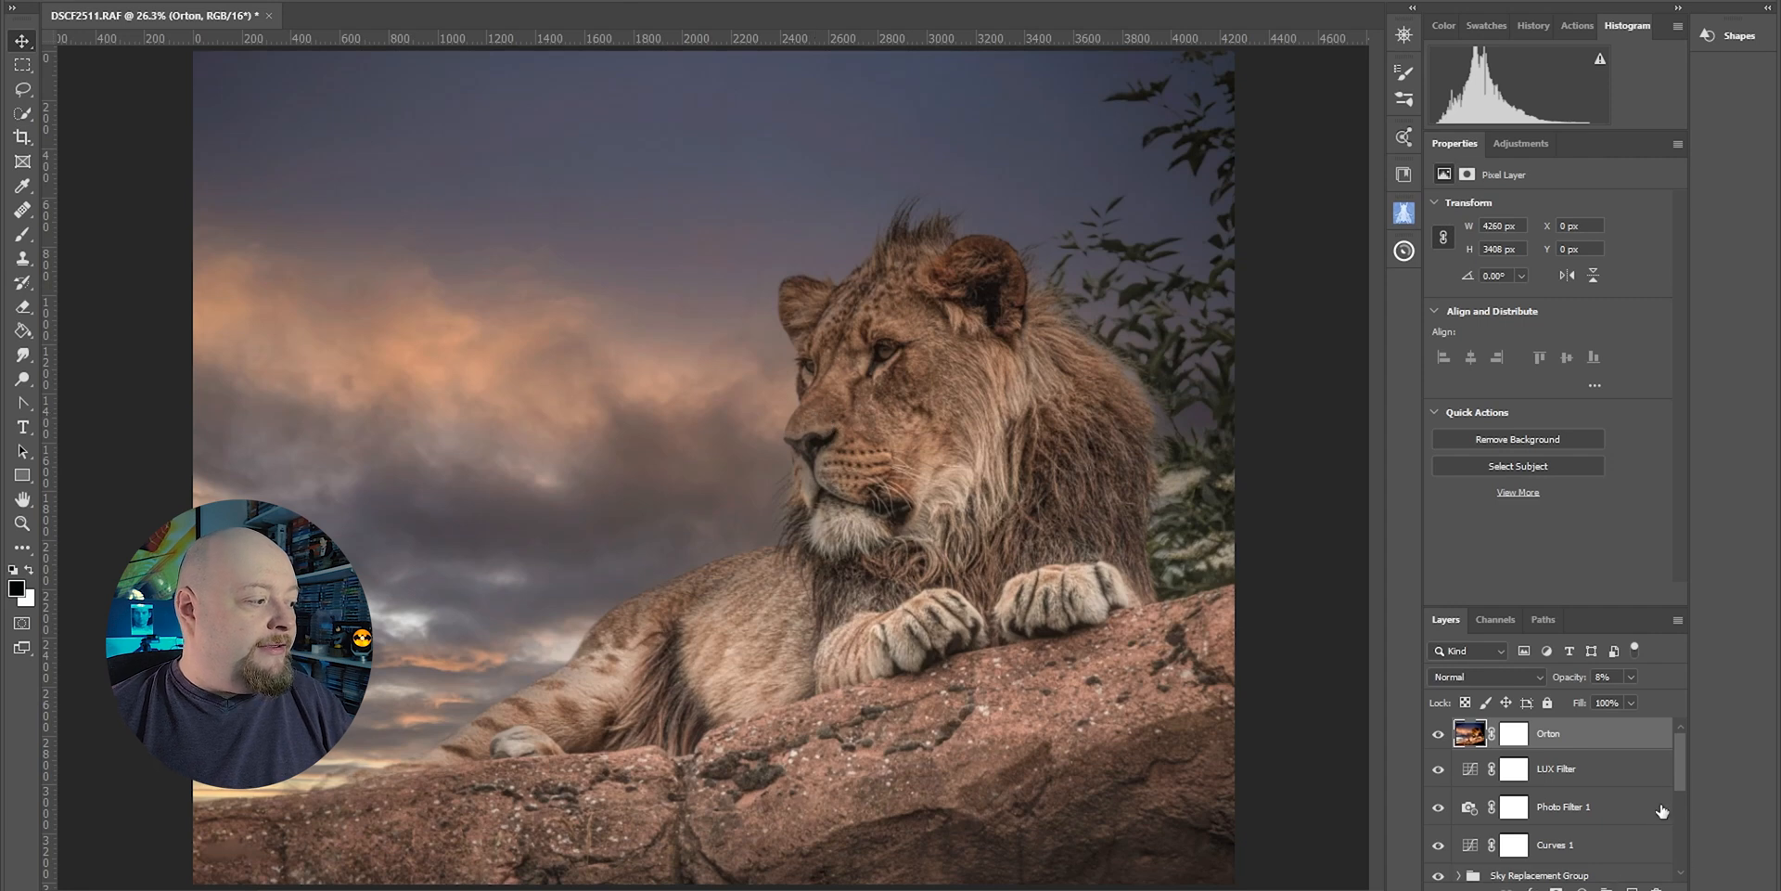
drag(1683, 760, 1674, 850)
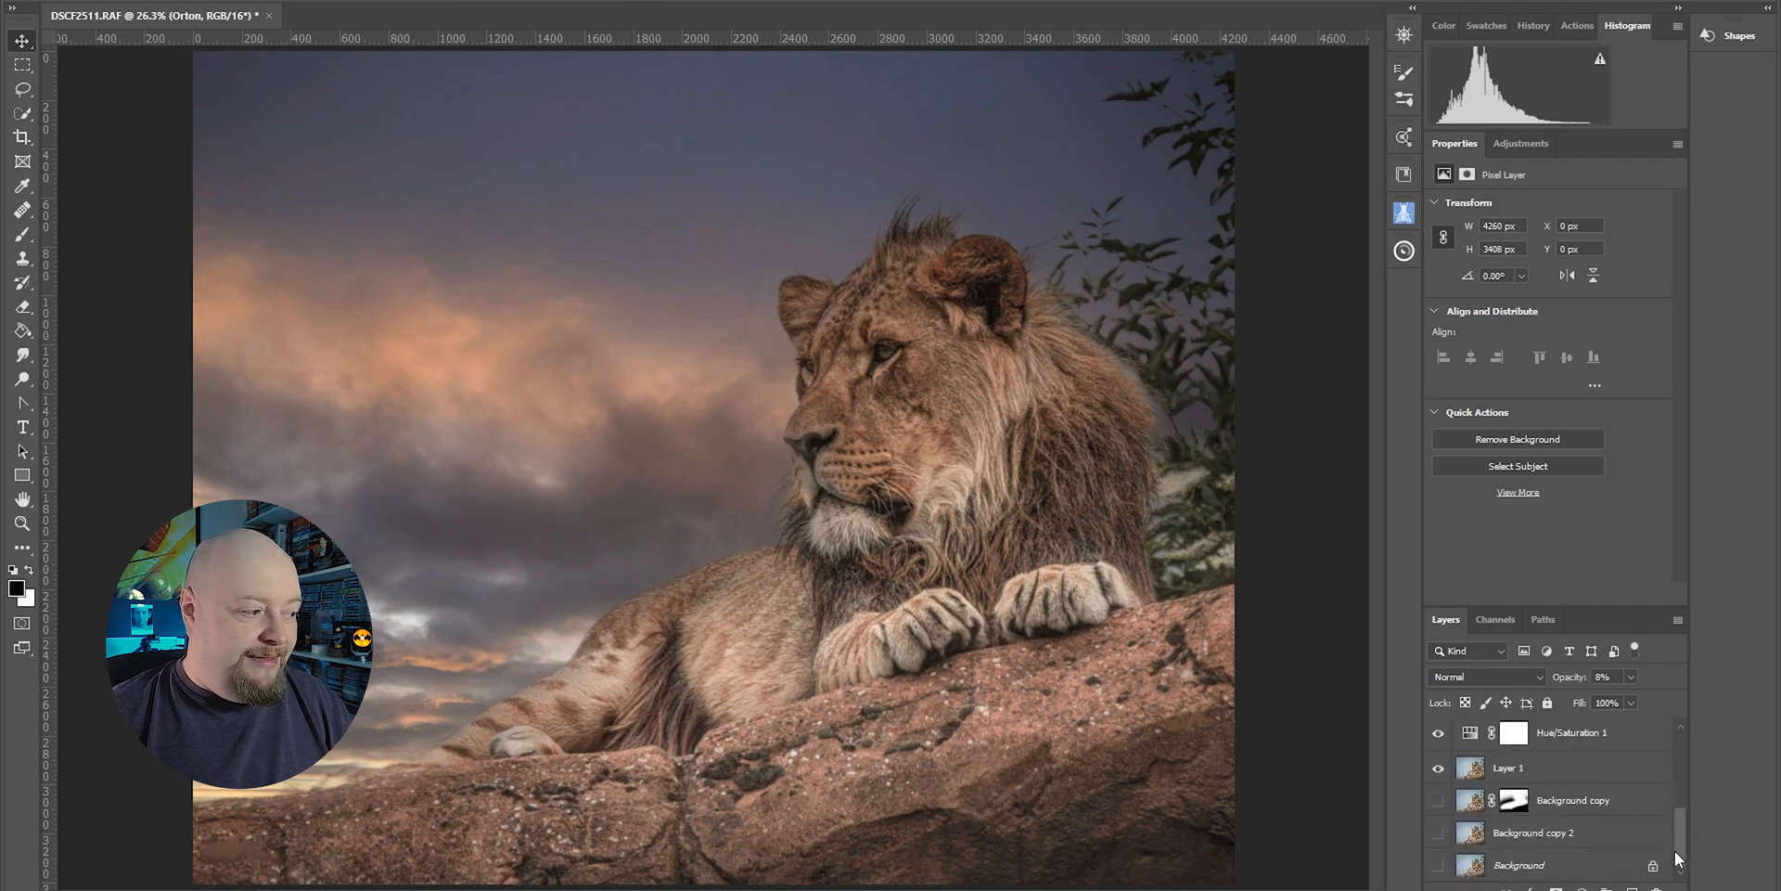
drag(1686, 831, 1681, 710)
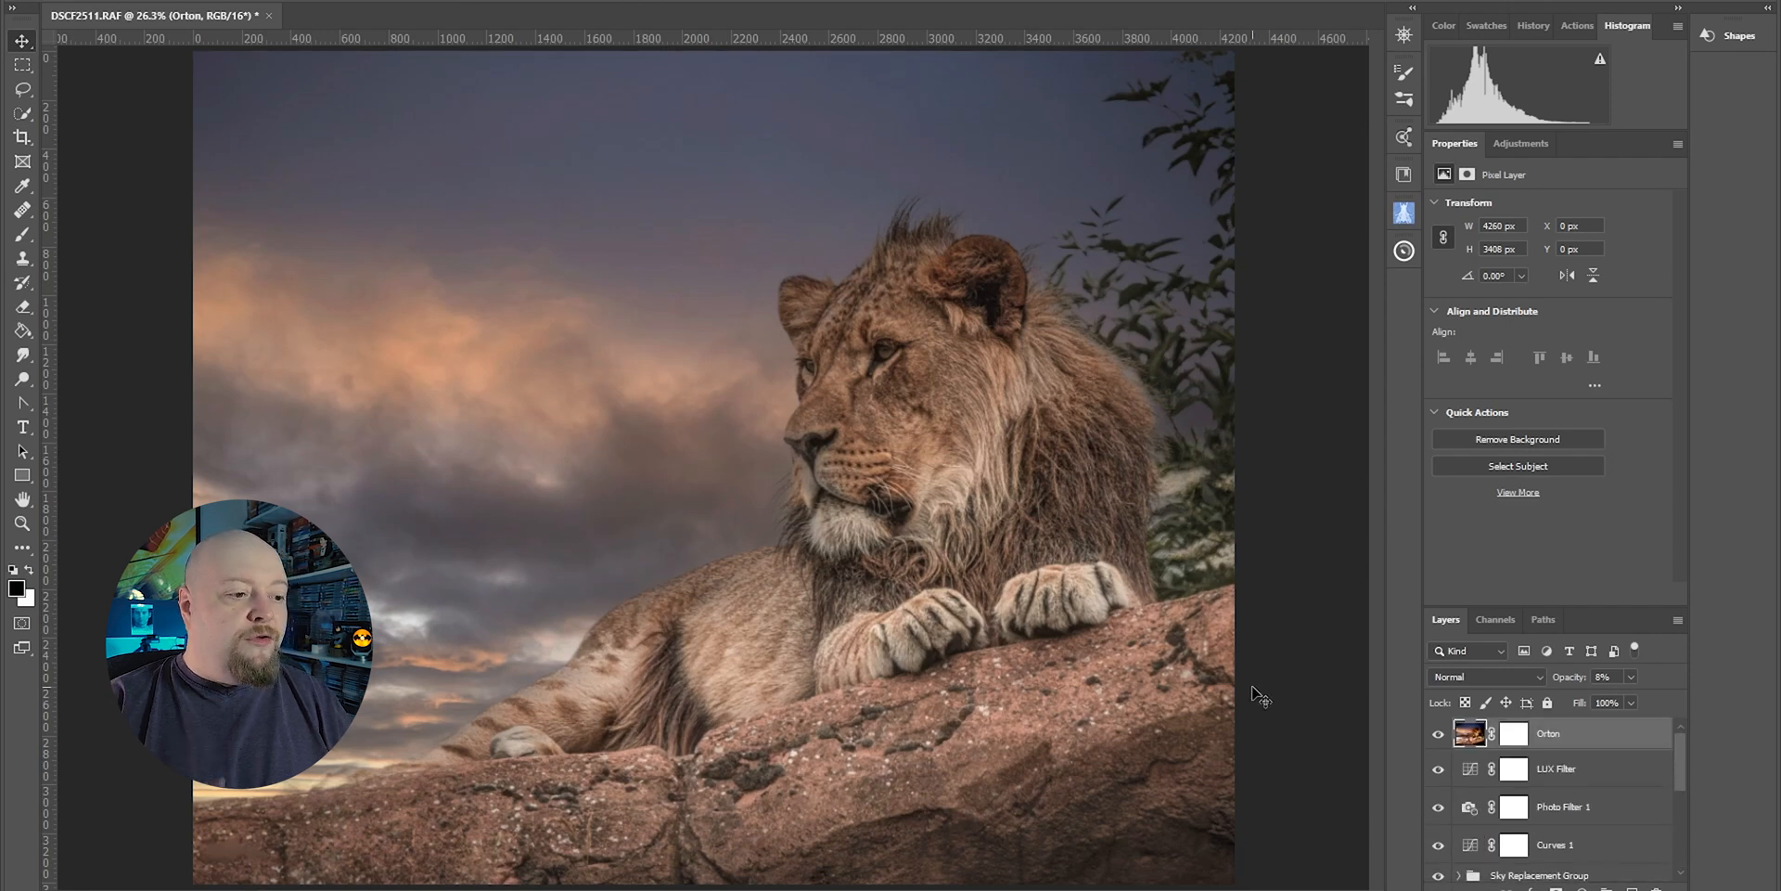